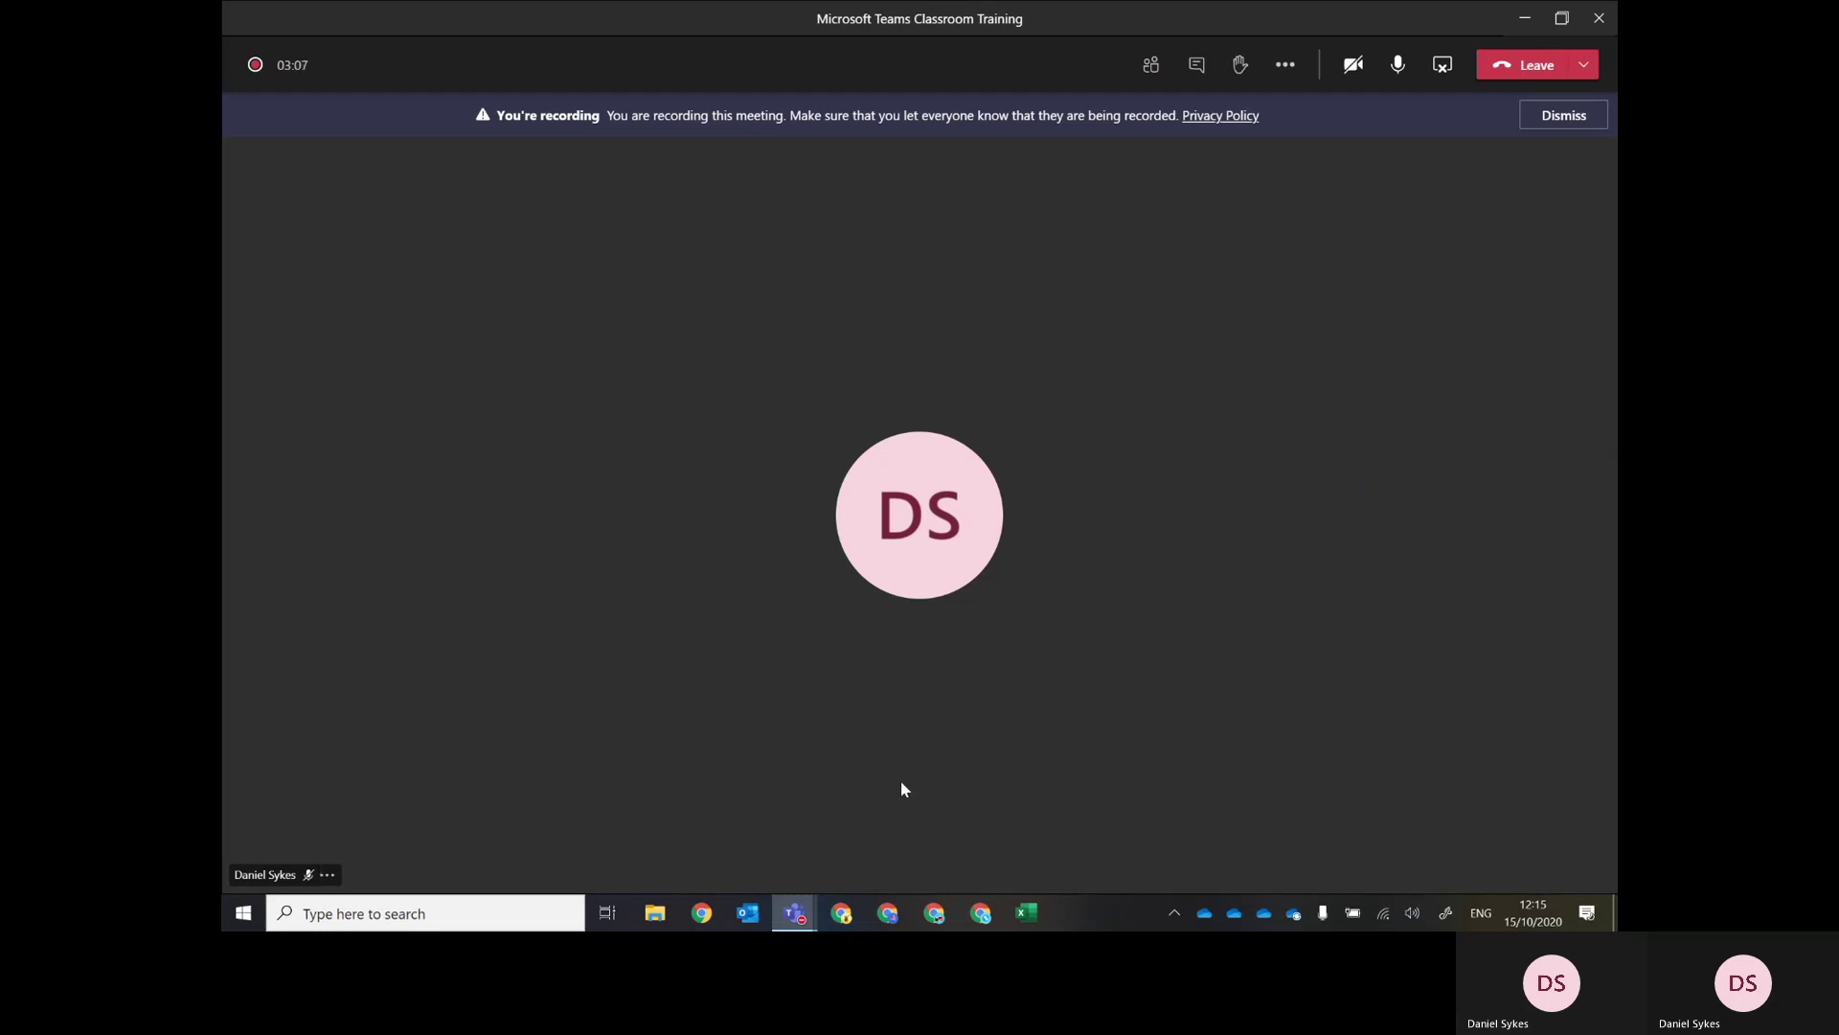
Switch from the meeting to the main Teams window listing your teams.
mouse_move(794, 912)
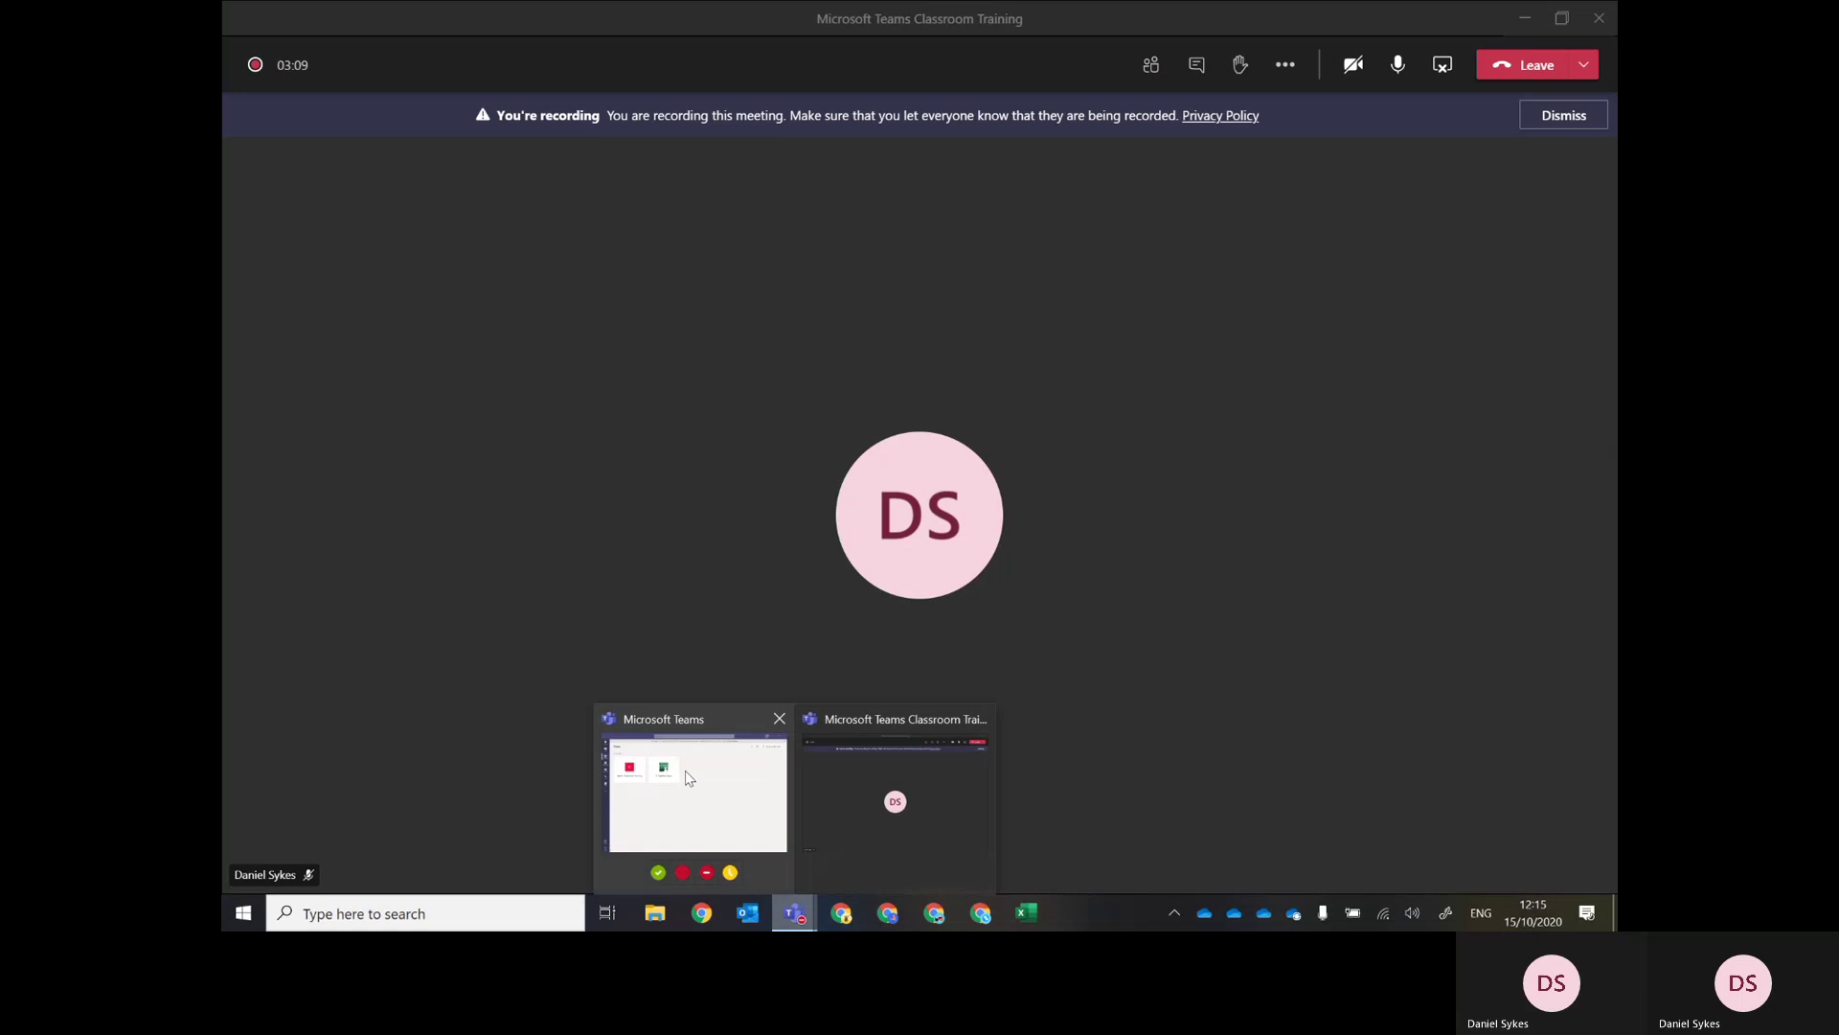
click(686, 773)
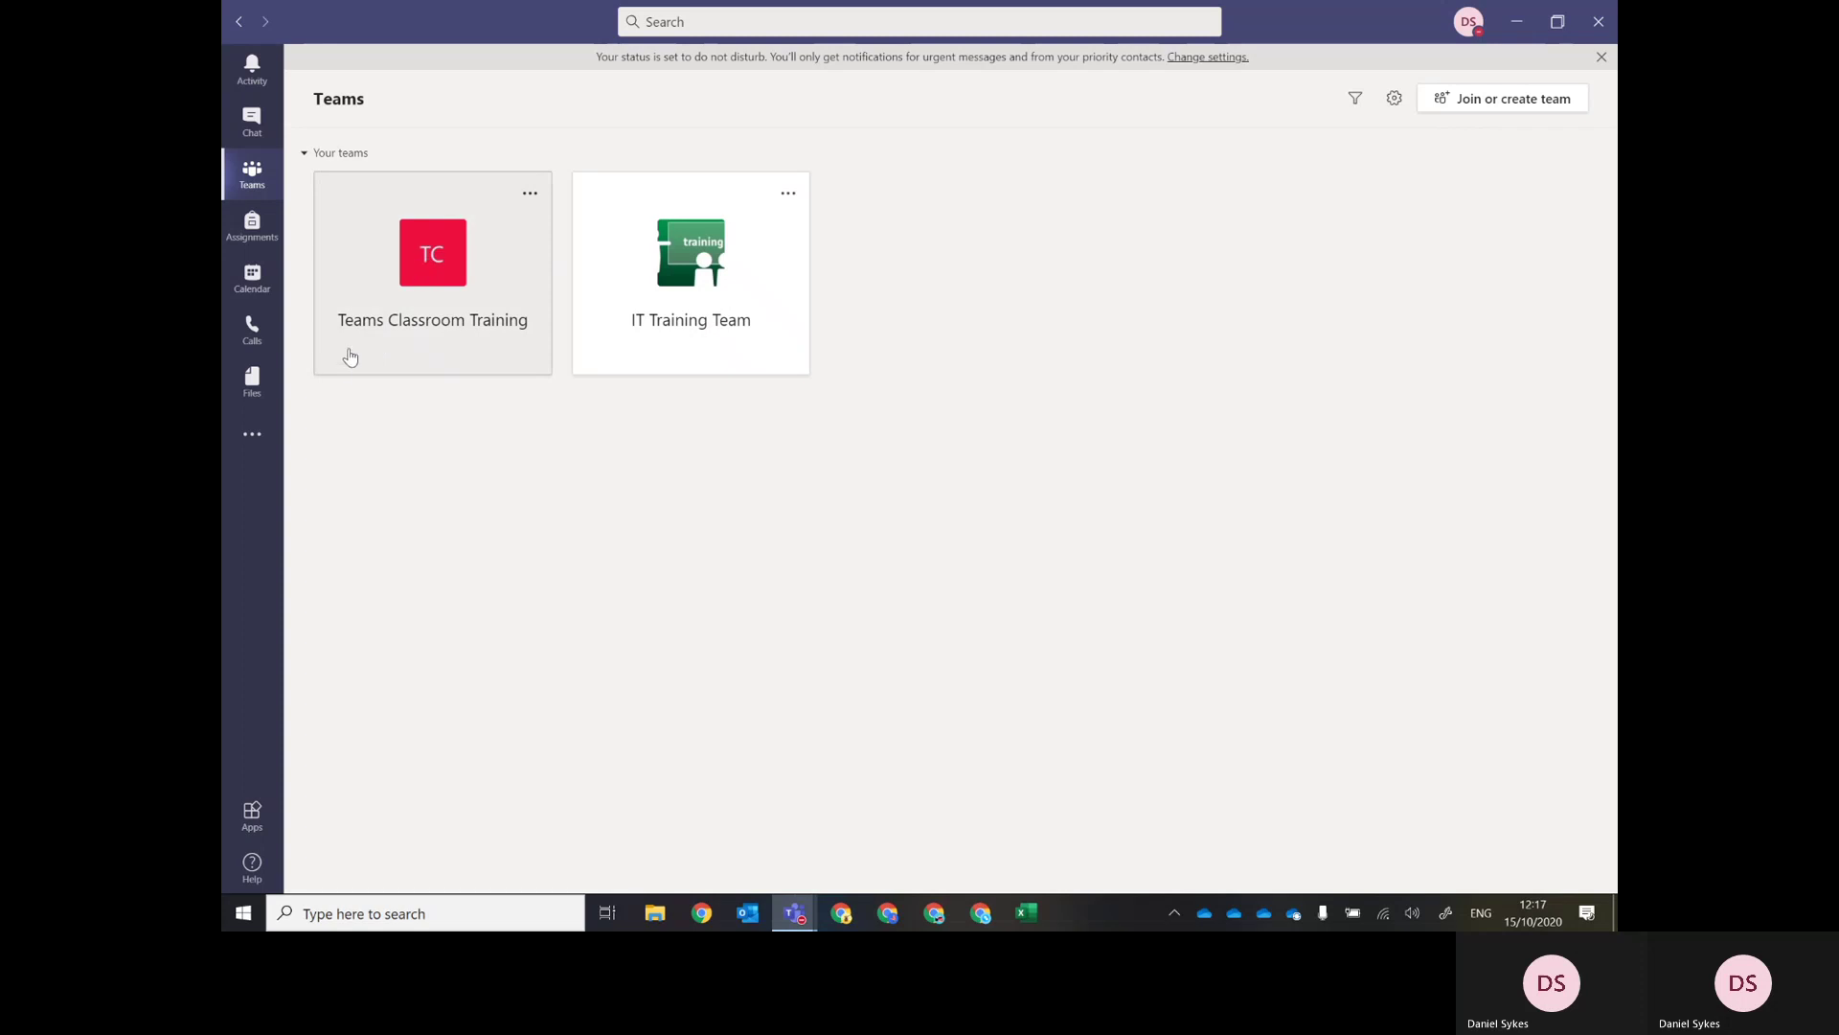
Open Manage team for Teams Classroom Training and show its owners, members and guests.
click(427, 260)
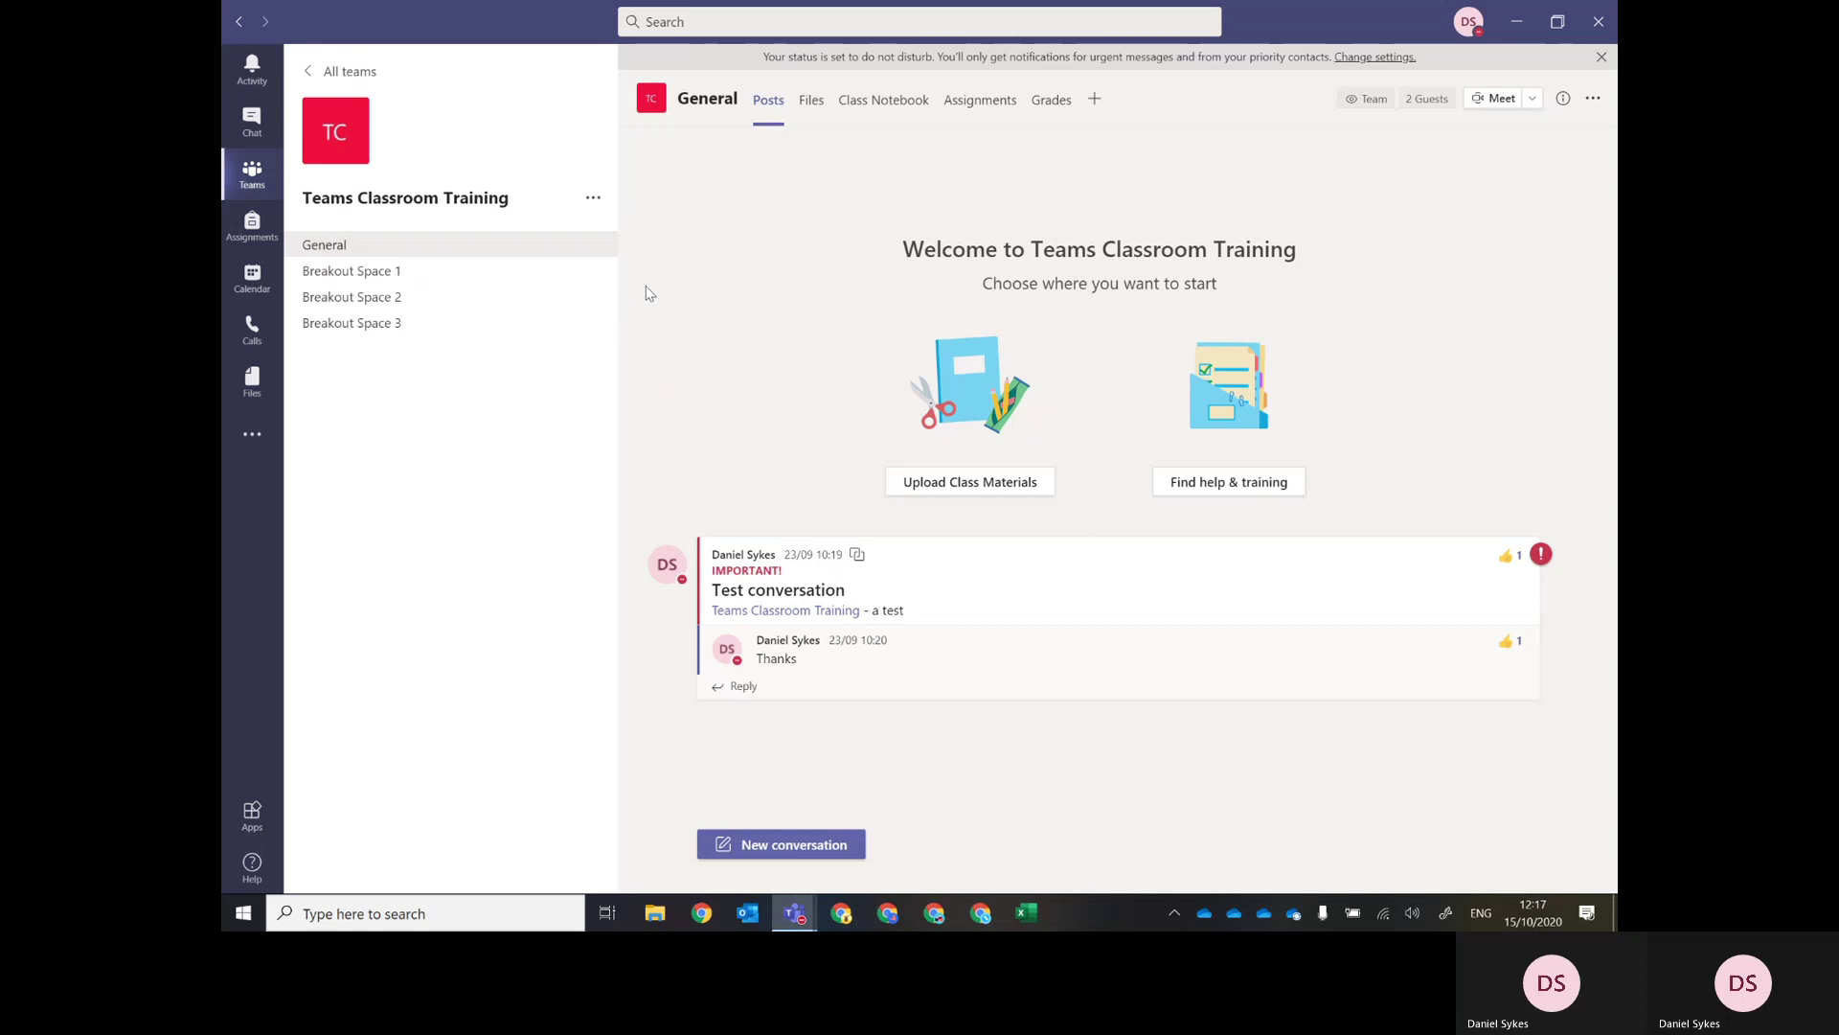
click(594, 203)
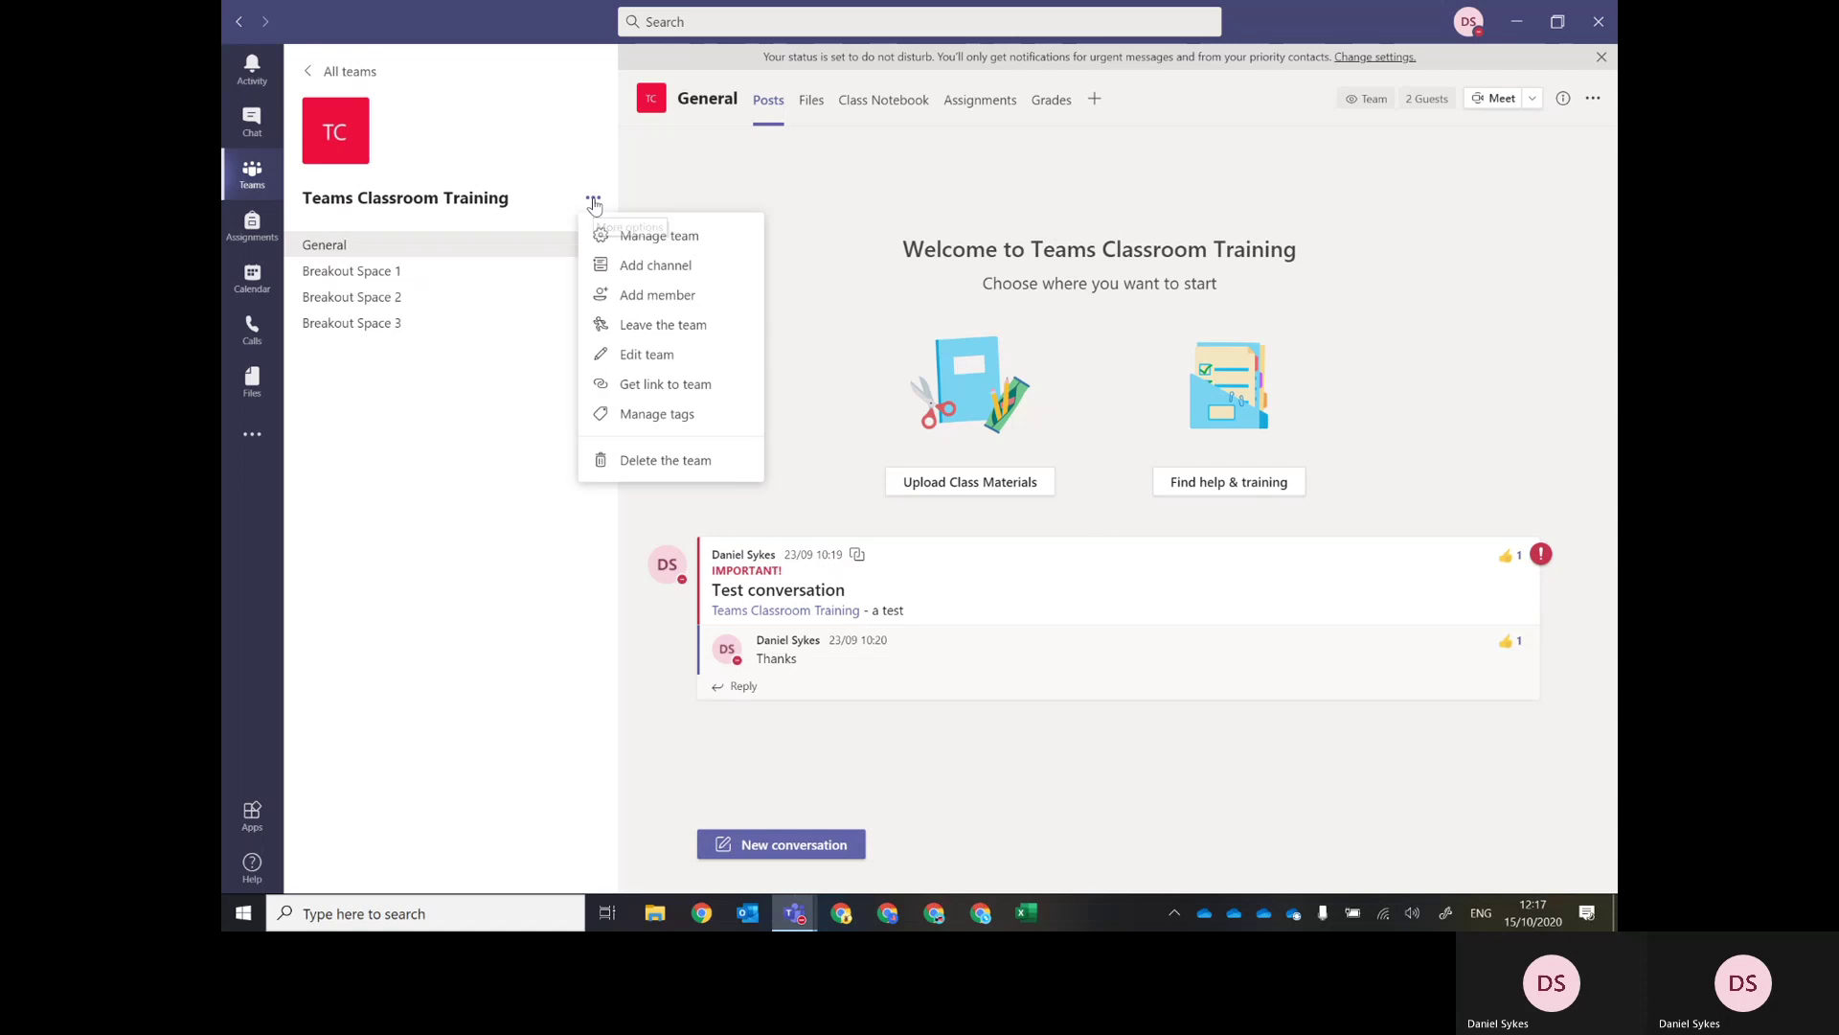
click(649, 239)
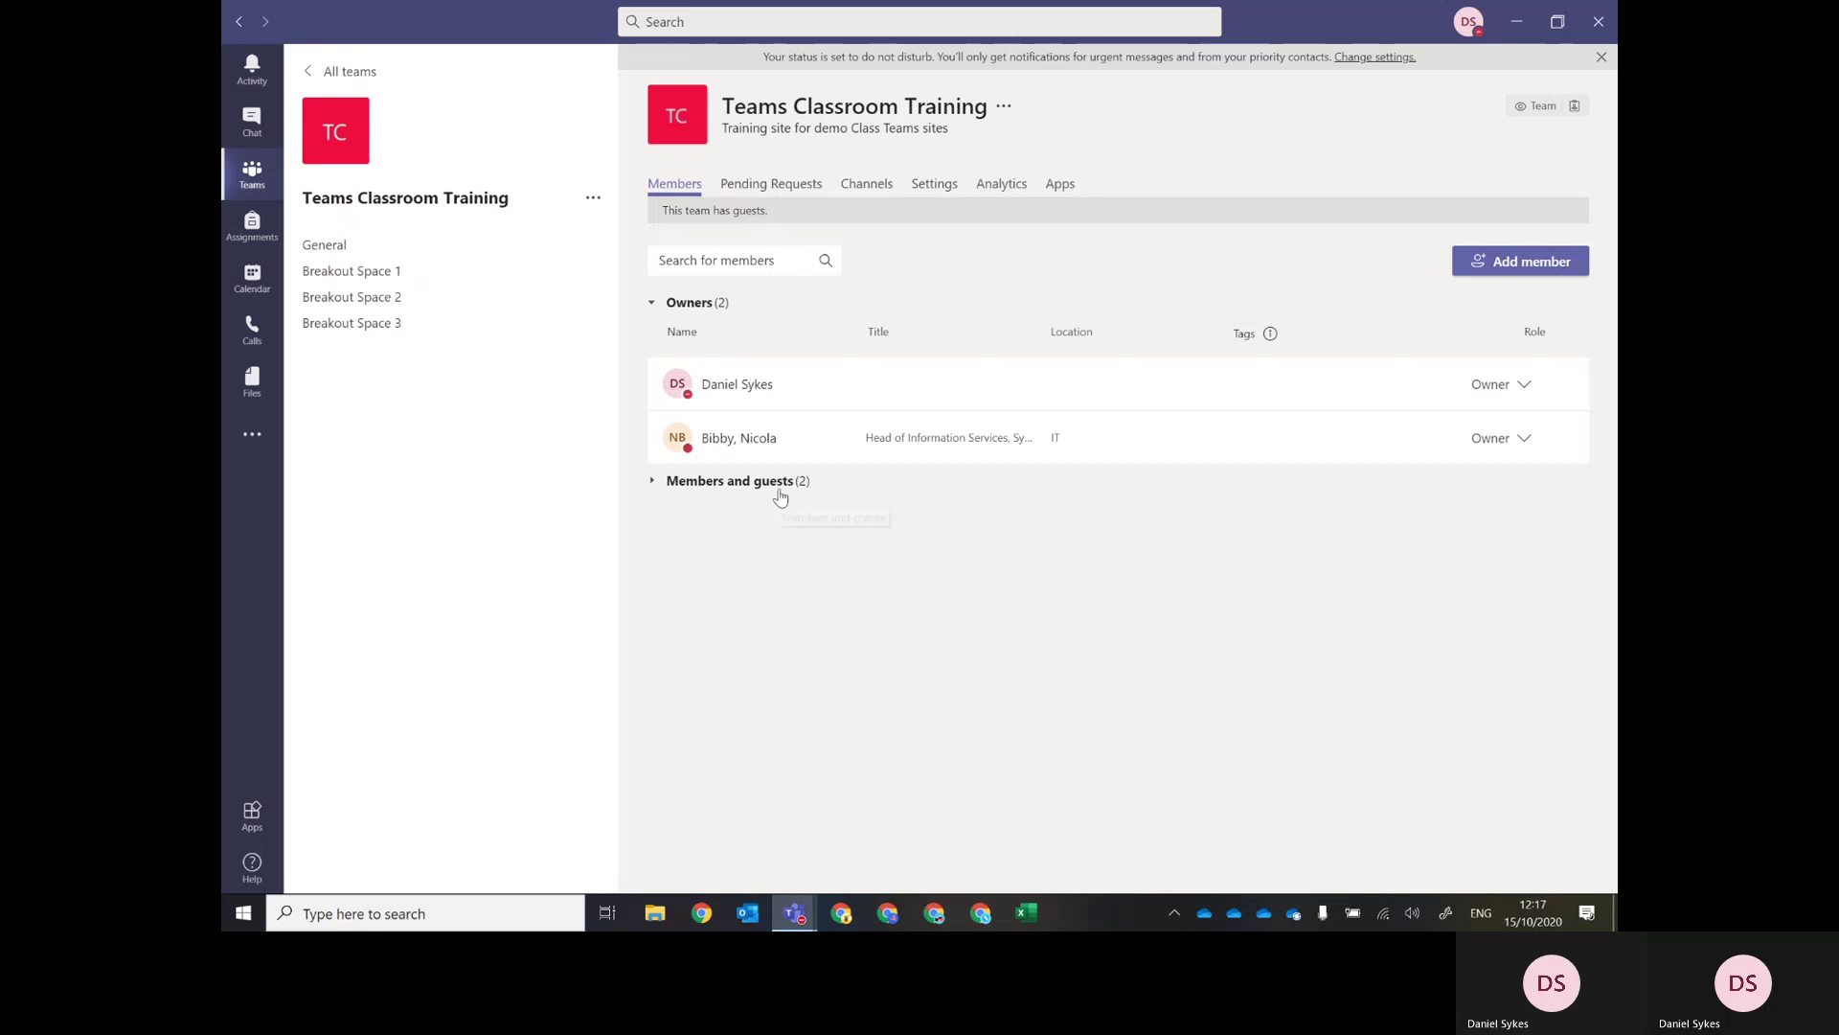
click(684, 483)
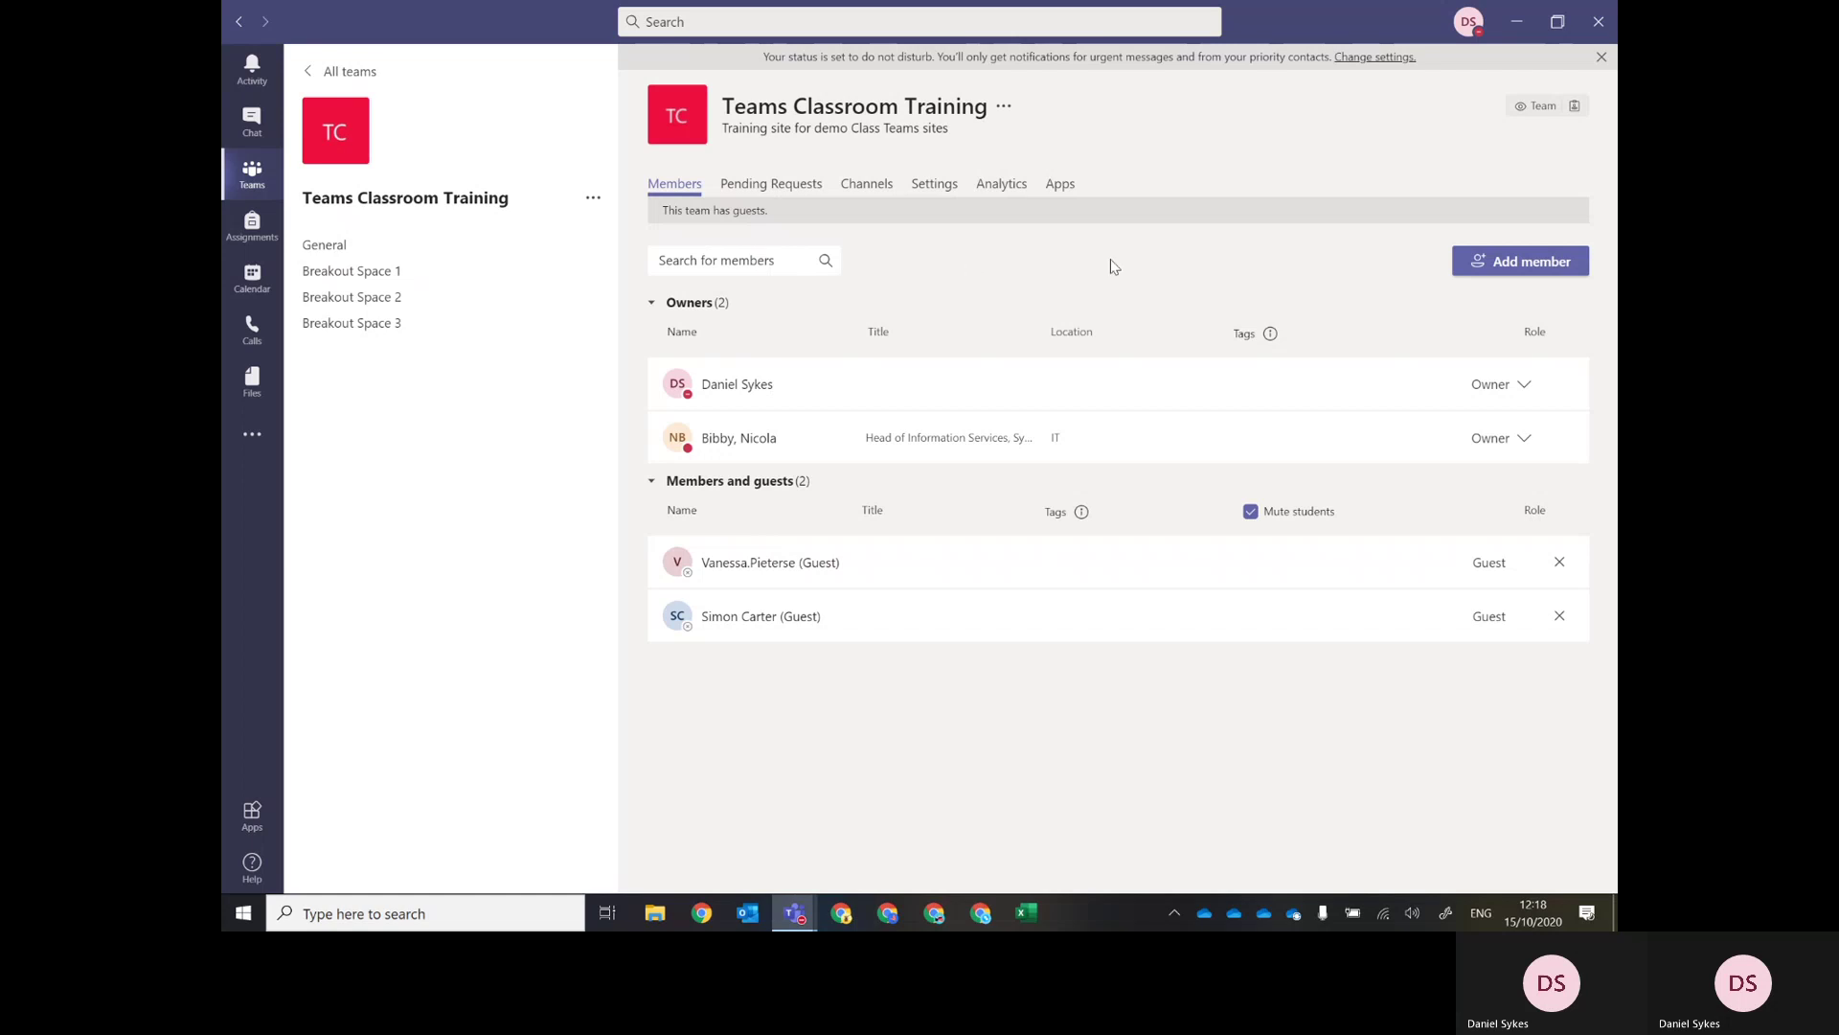
Open the Add members form for Teams Classroom Training.
click(1510, 263)
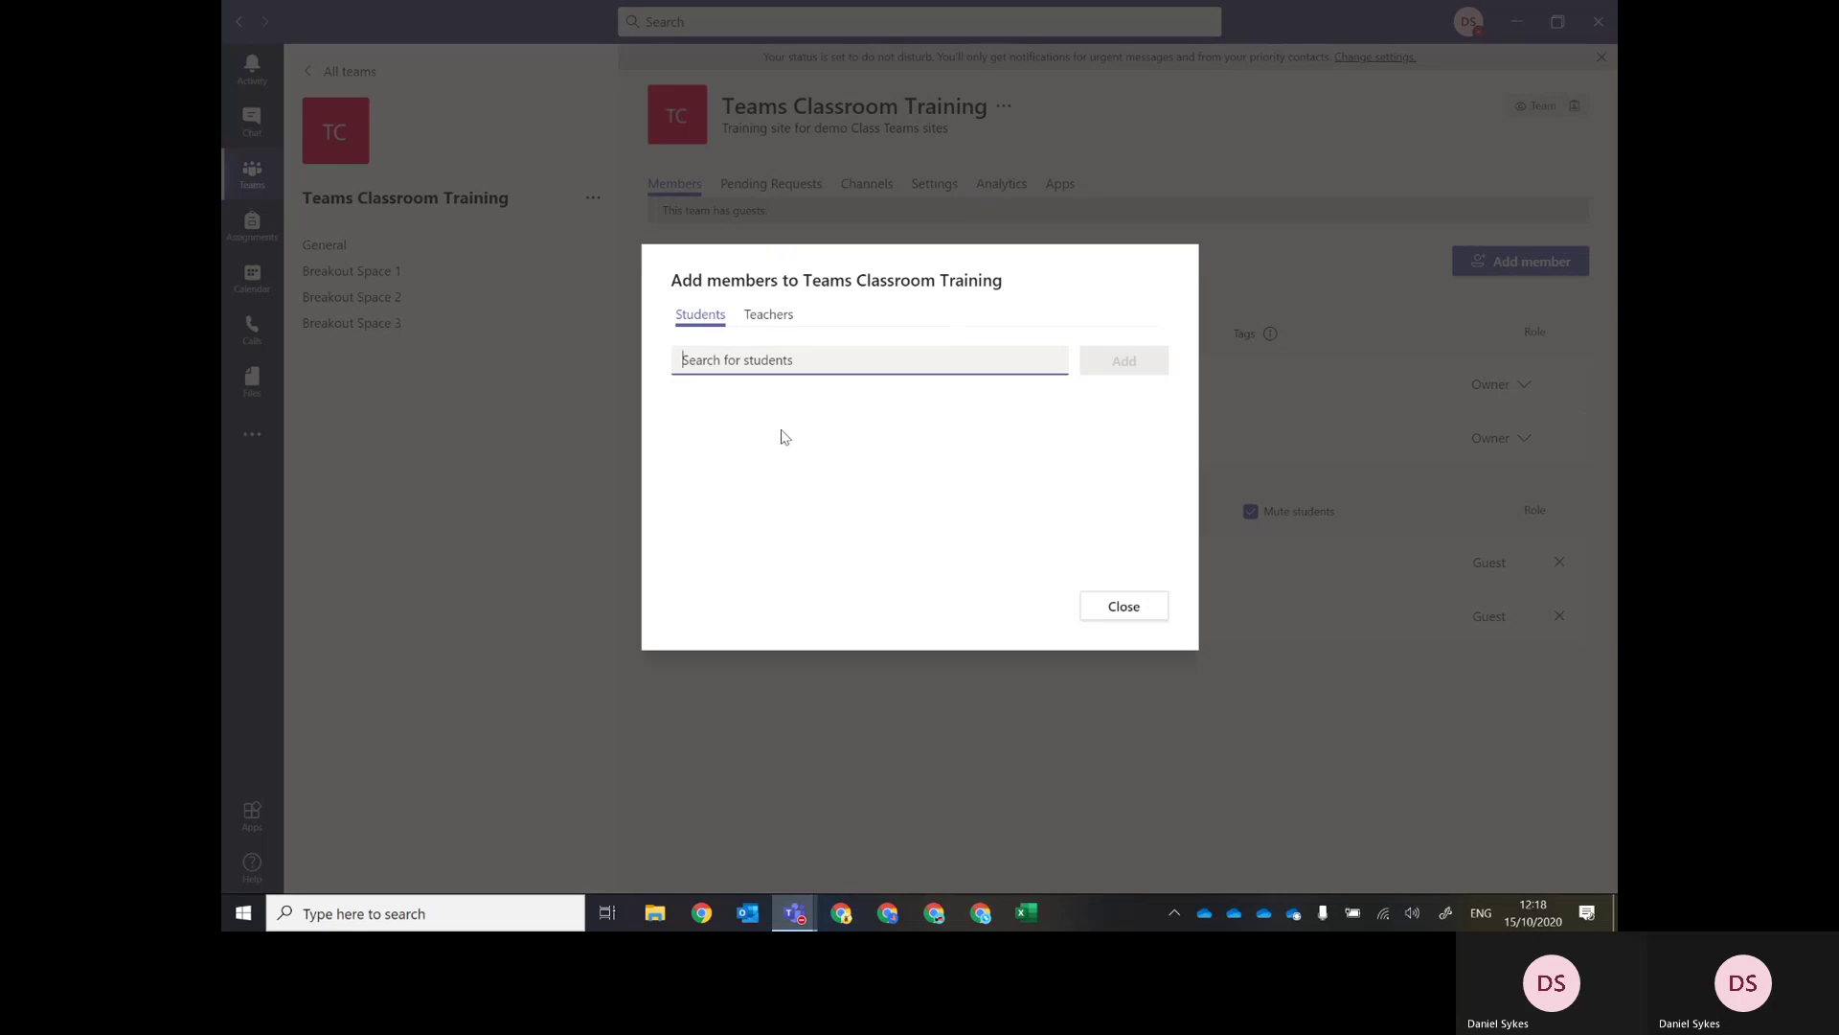
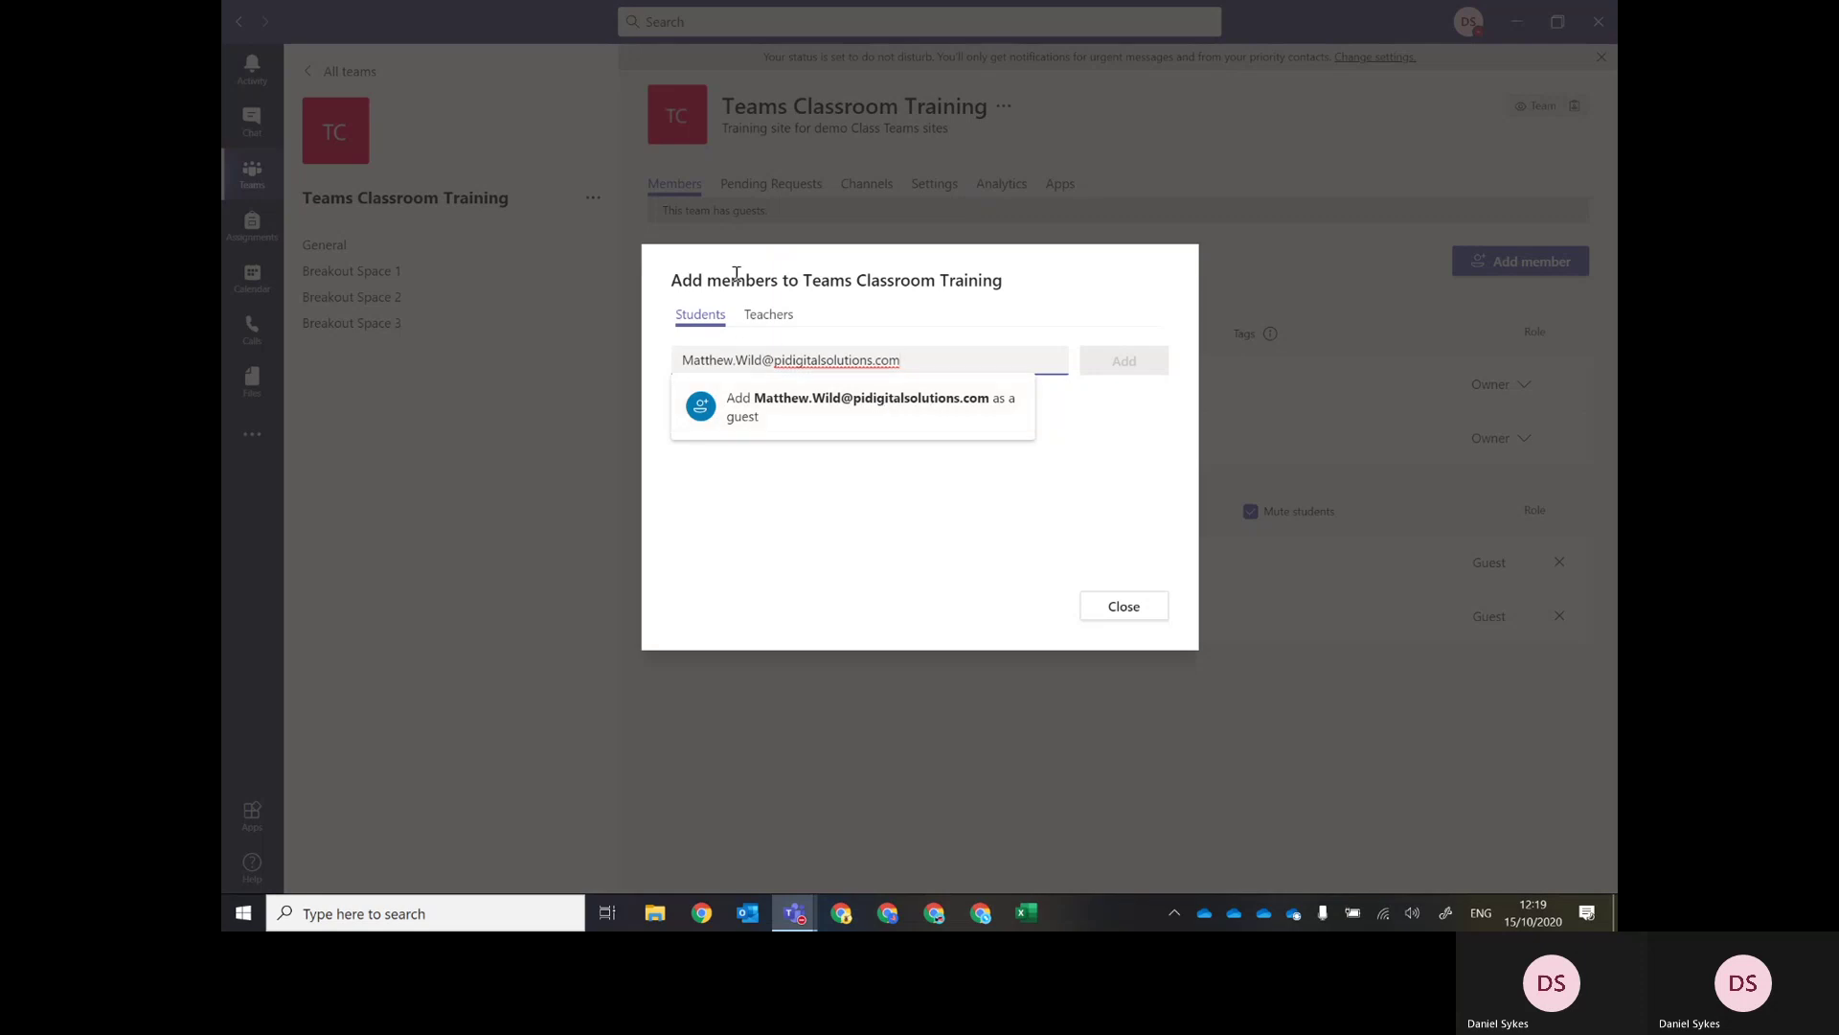
Add the student's e-mail address as a guest in the Students tab.
click(848, 407)
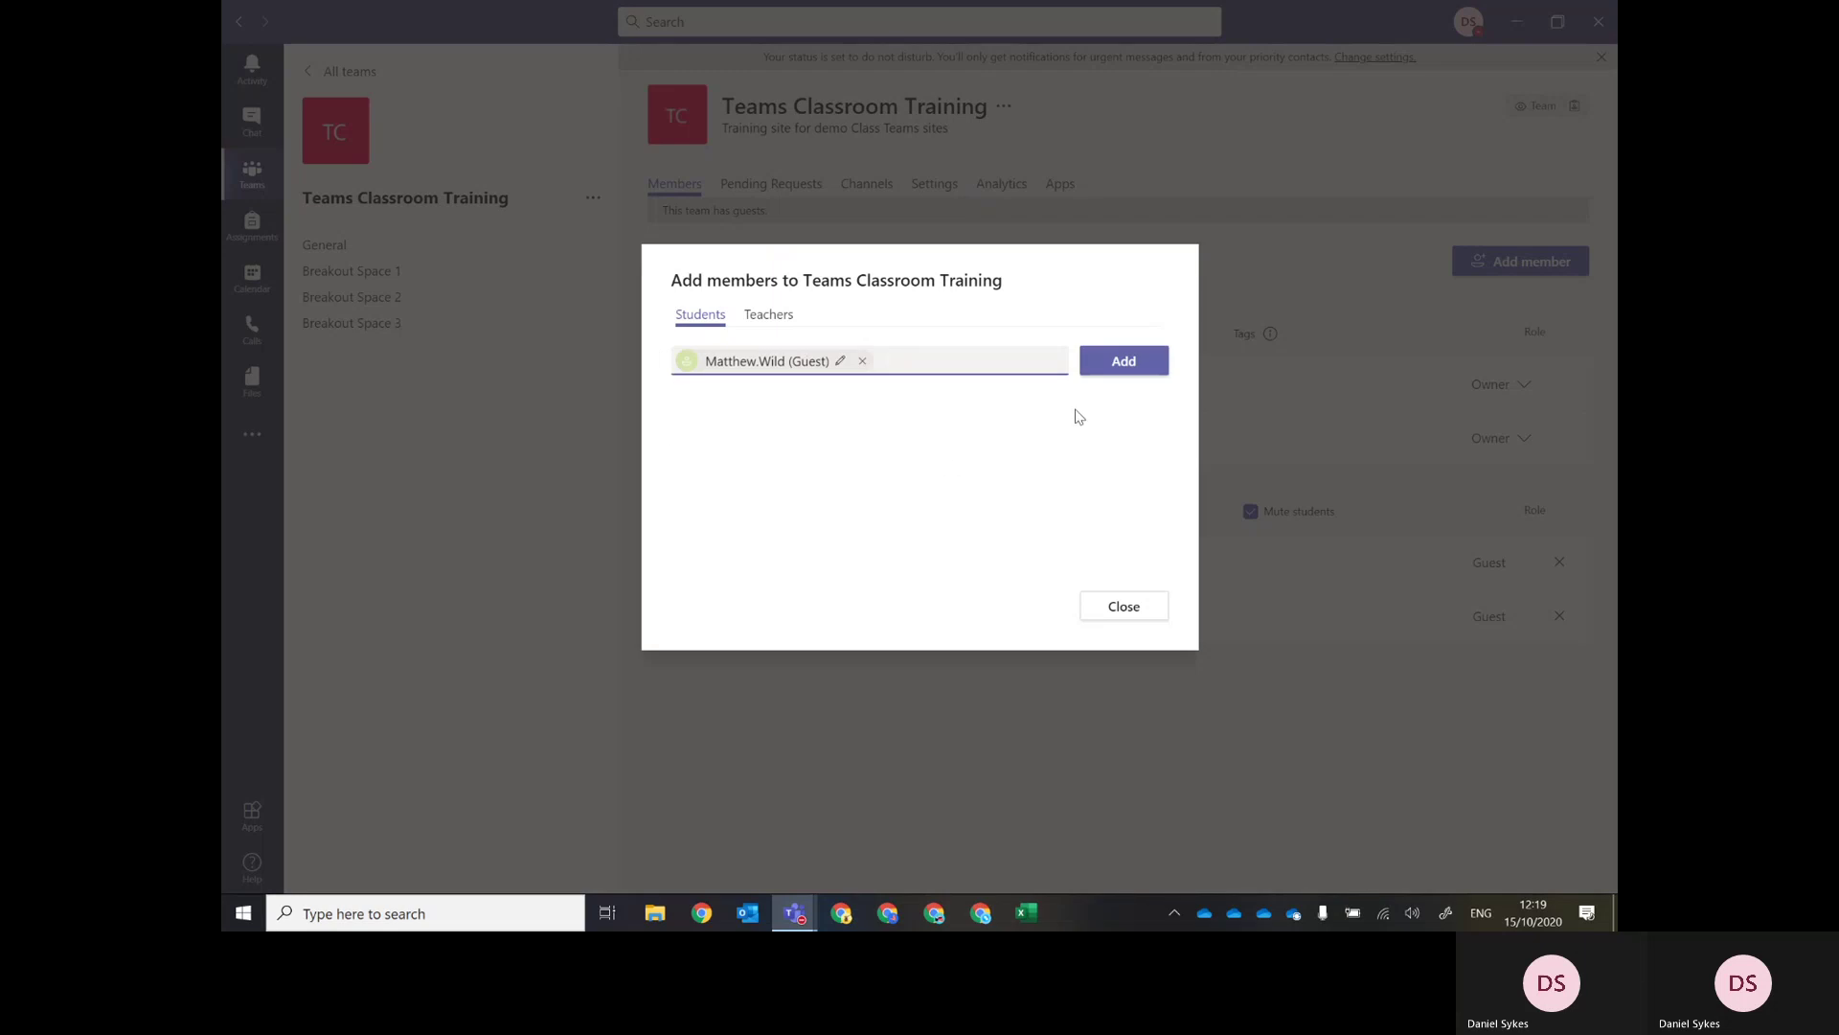
click(1123, 364)
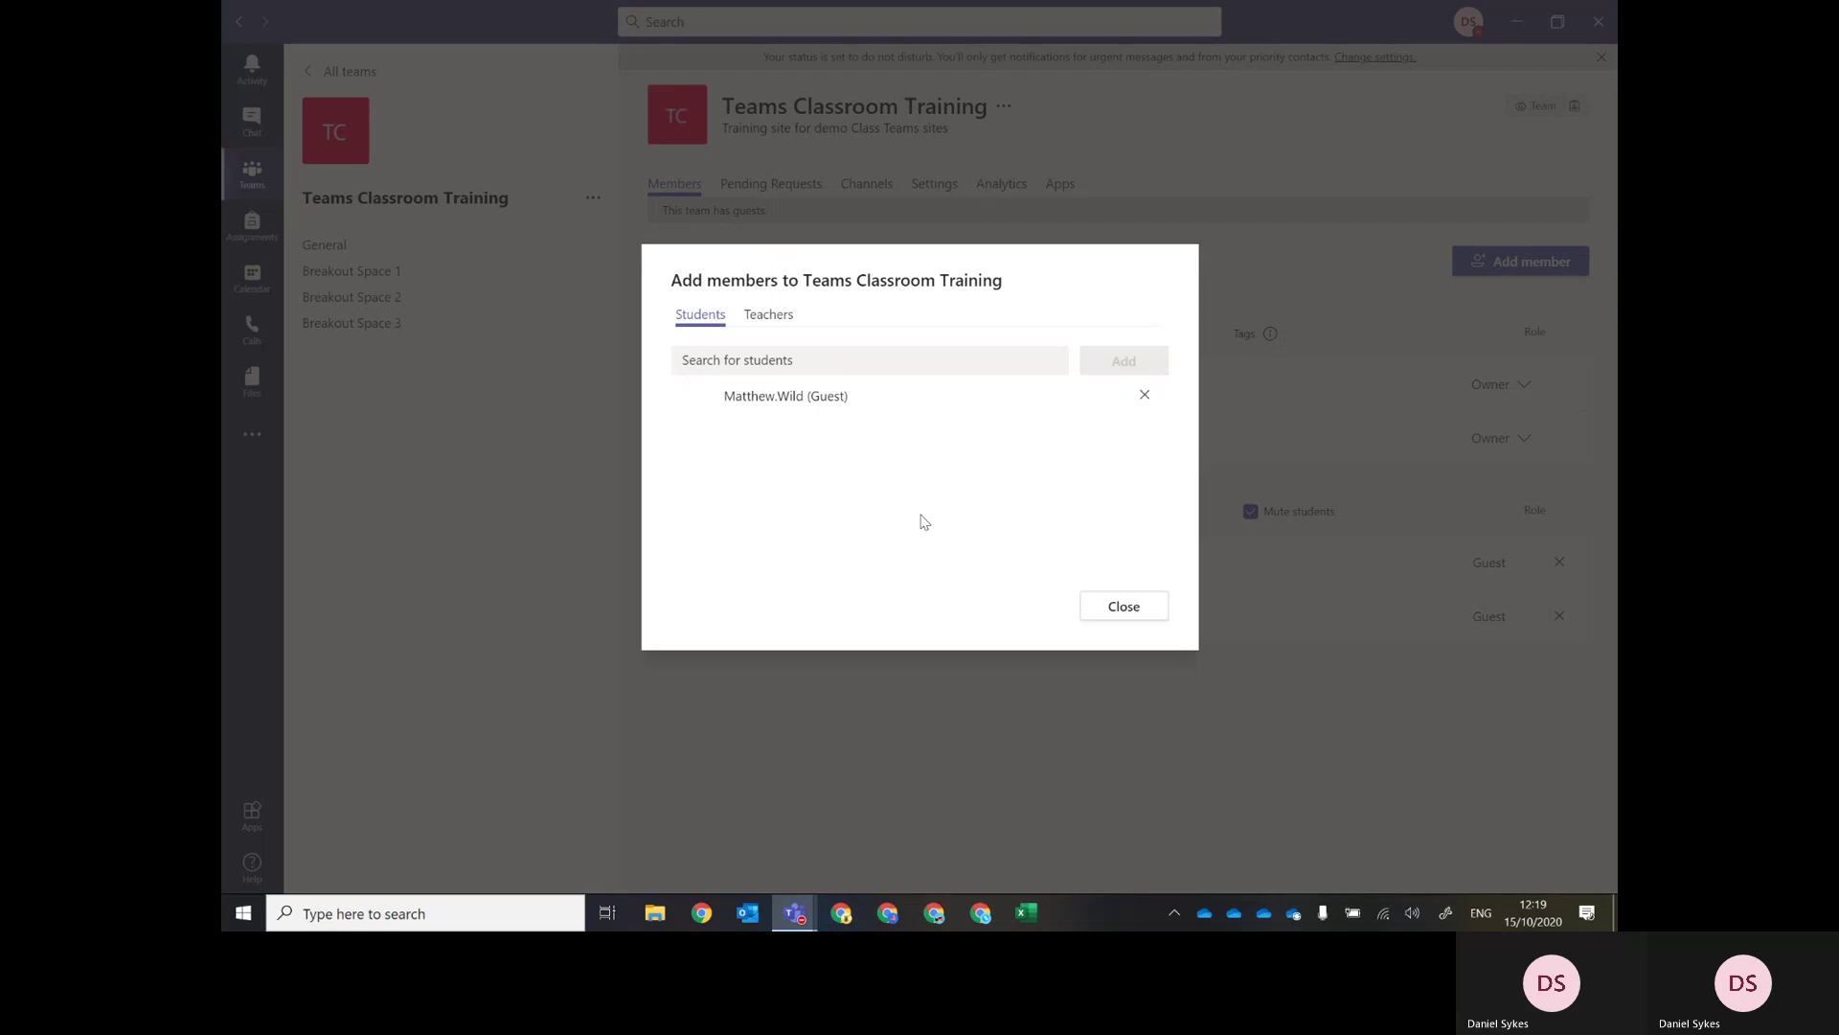
Glance at the Teachers tab, return to Students, and close the dialog.
click(770, 319)
click(701, 316)
click(1118, 616)
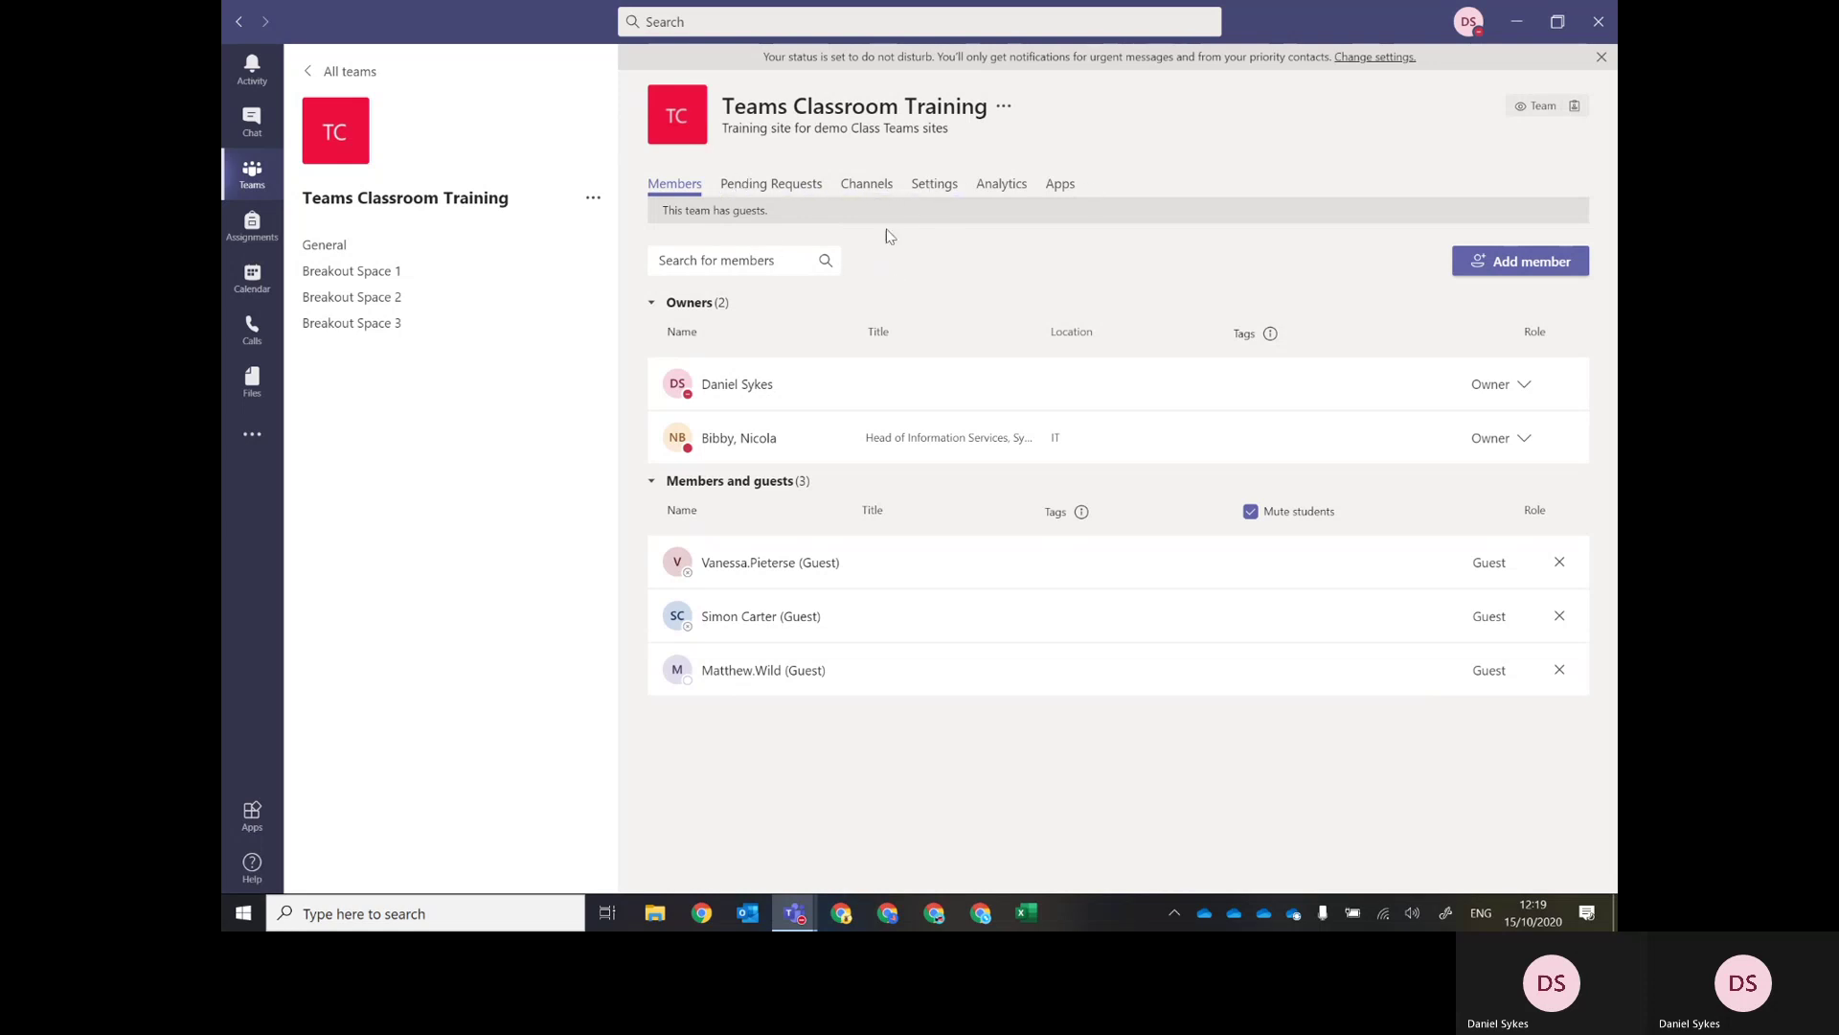
Review the Member permissions section on the team's Settings page, then fold it away.
click(936, 191)
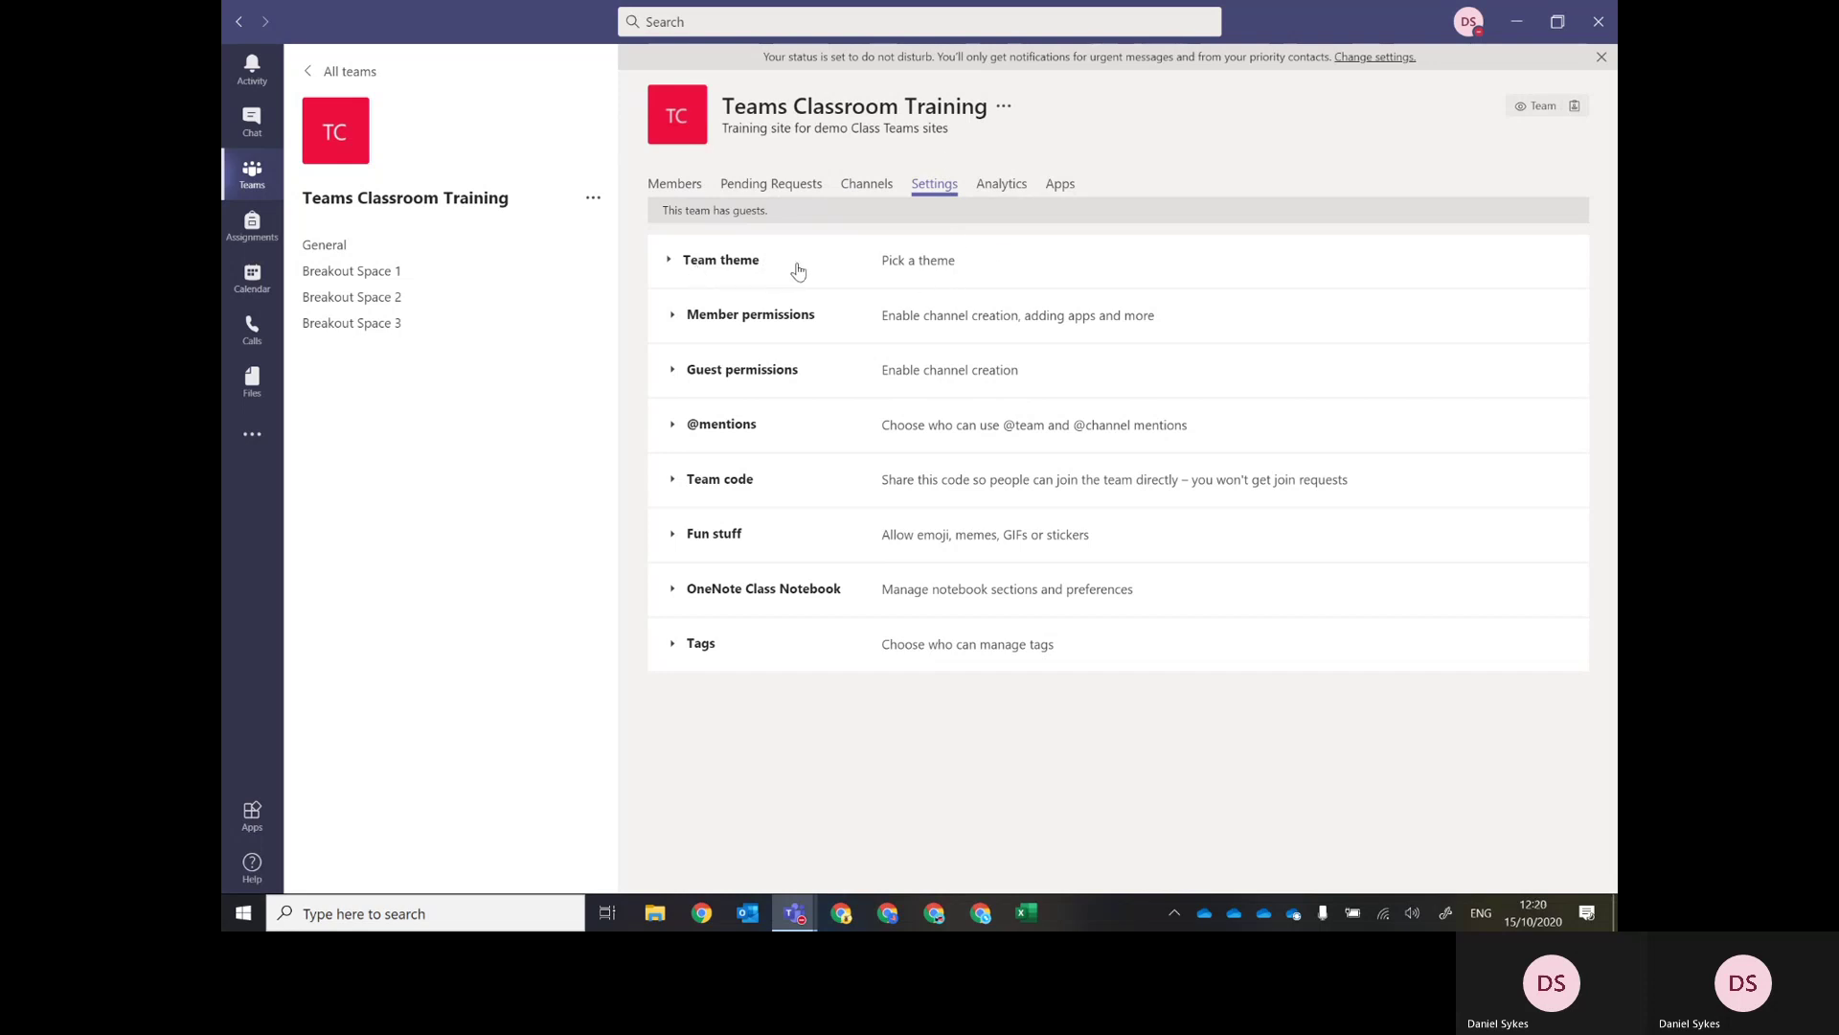
click(673, 318)
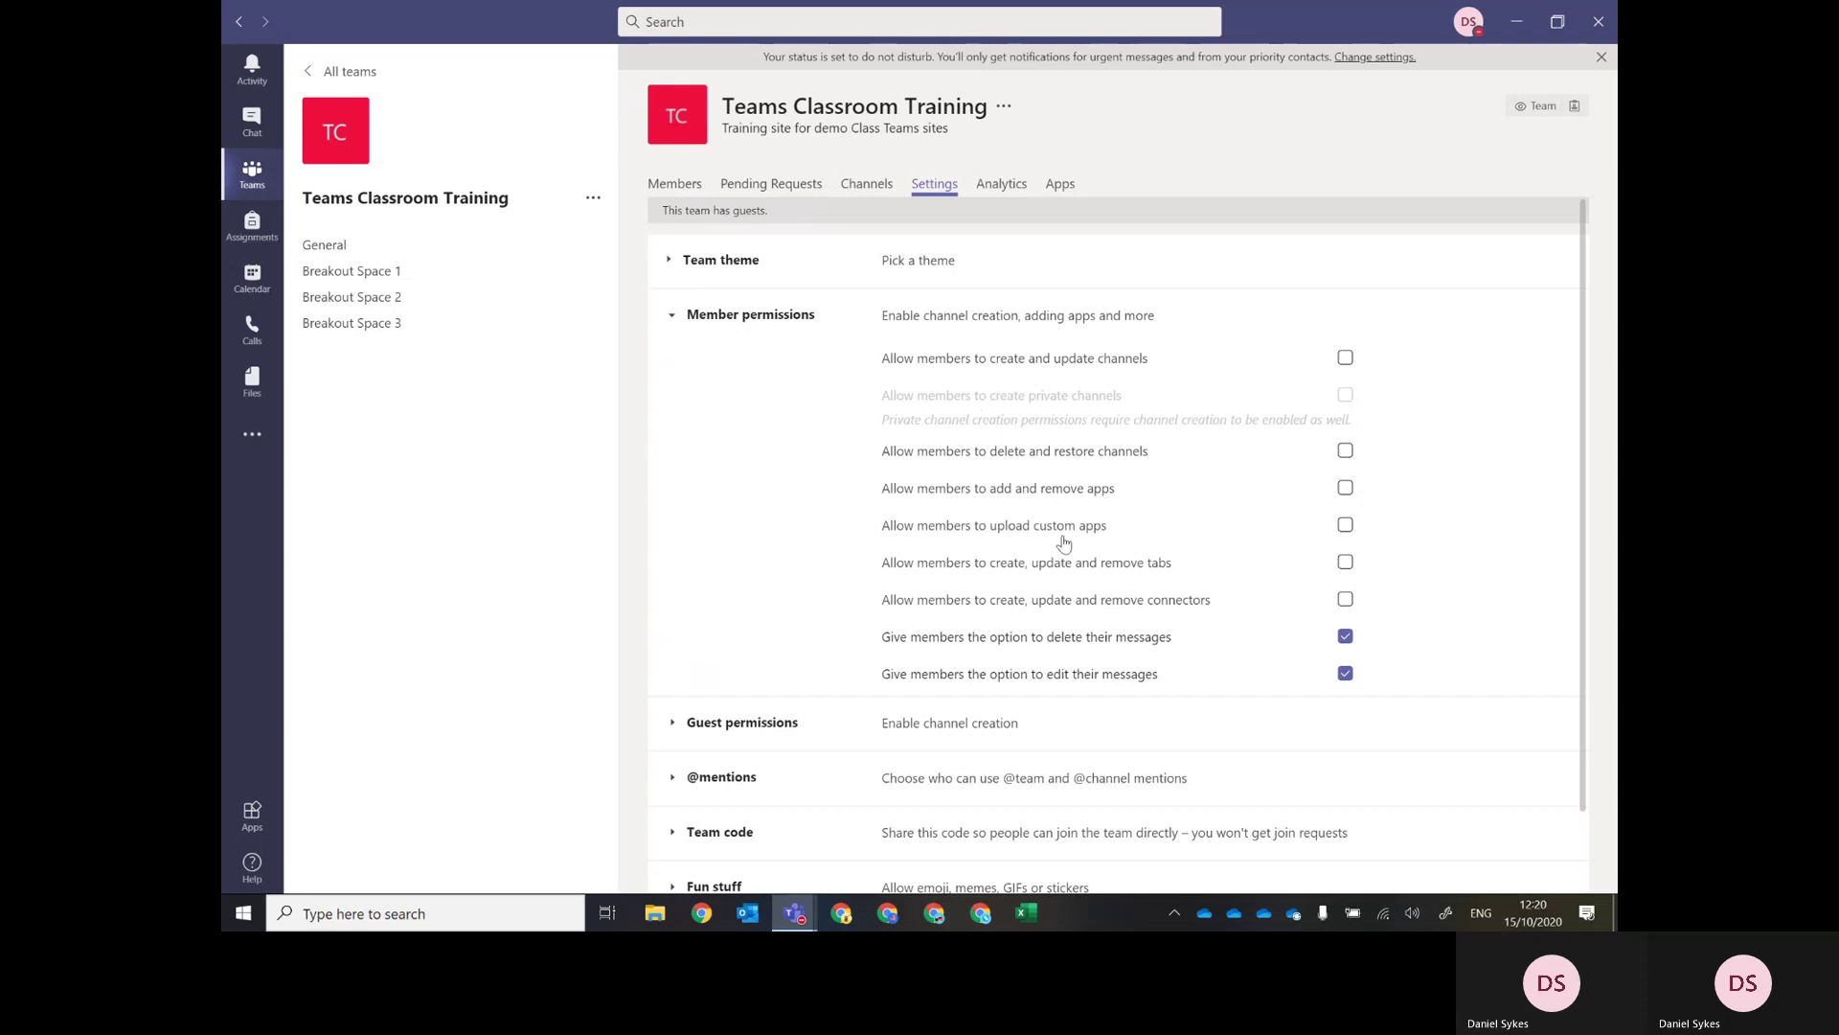
click(672, 316)
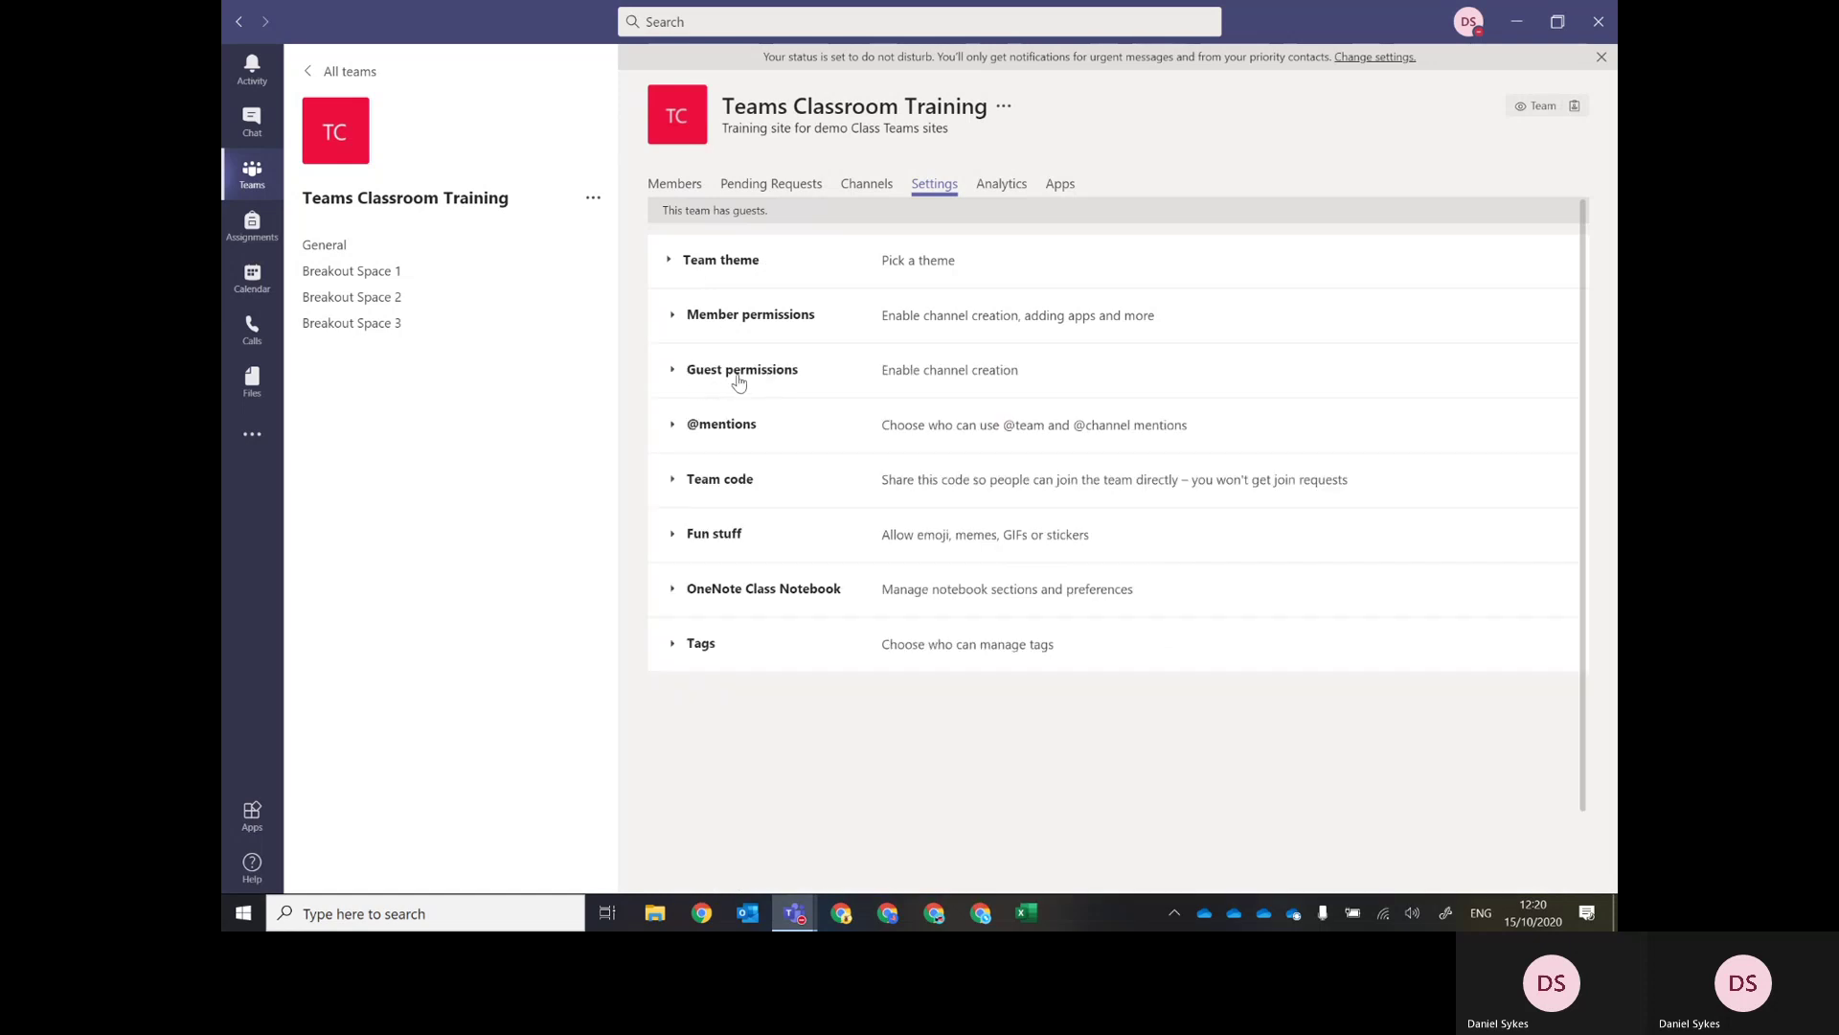
Check Guest permissions, then expand Fun stuff showing Giphy, stickers and memes.
click(675, 374)
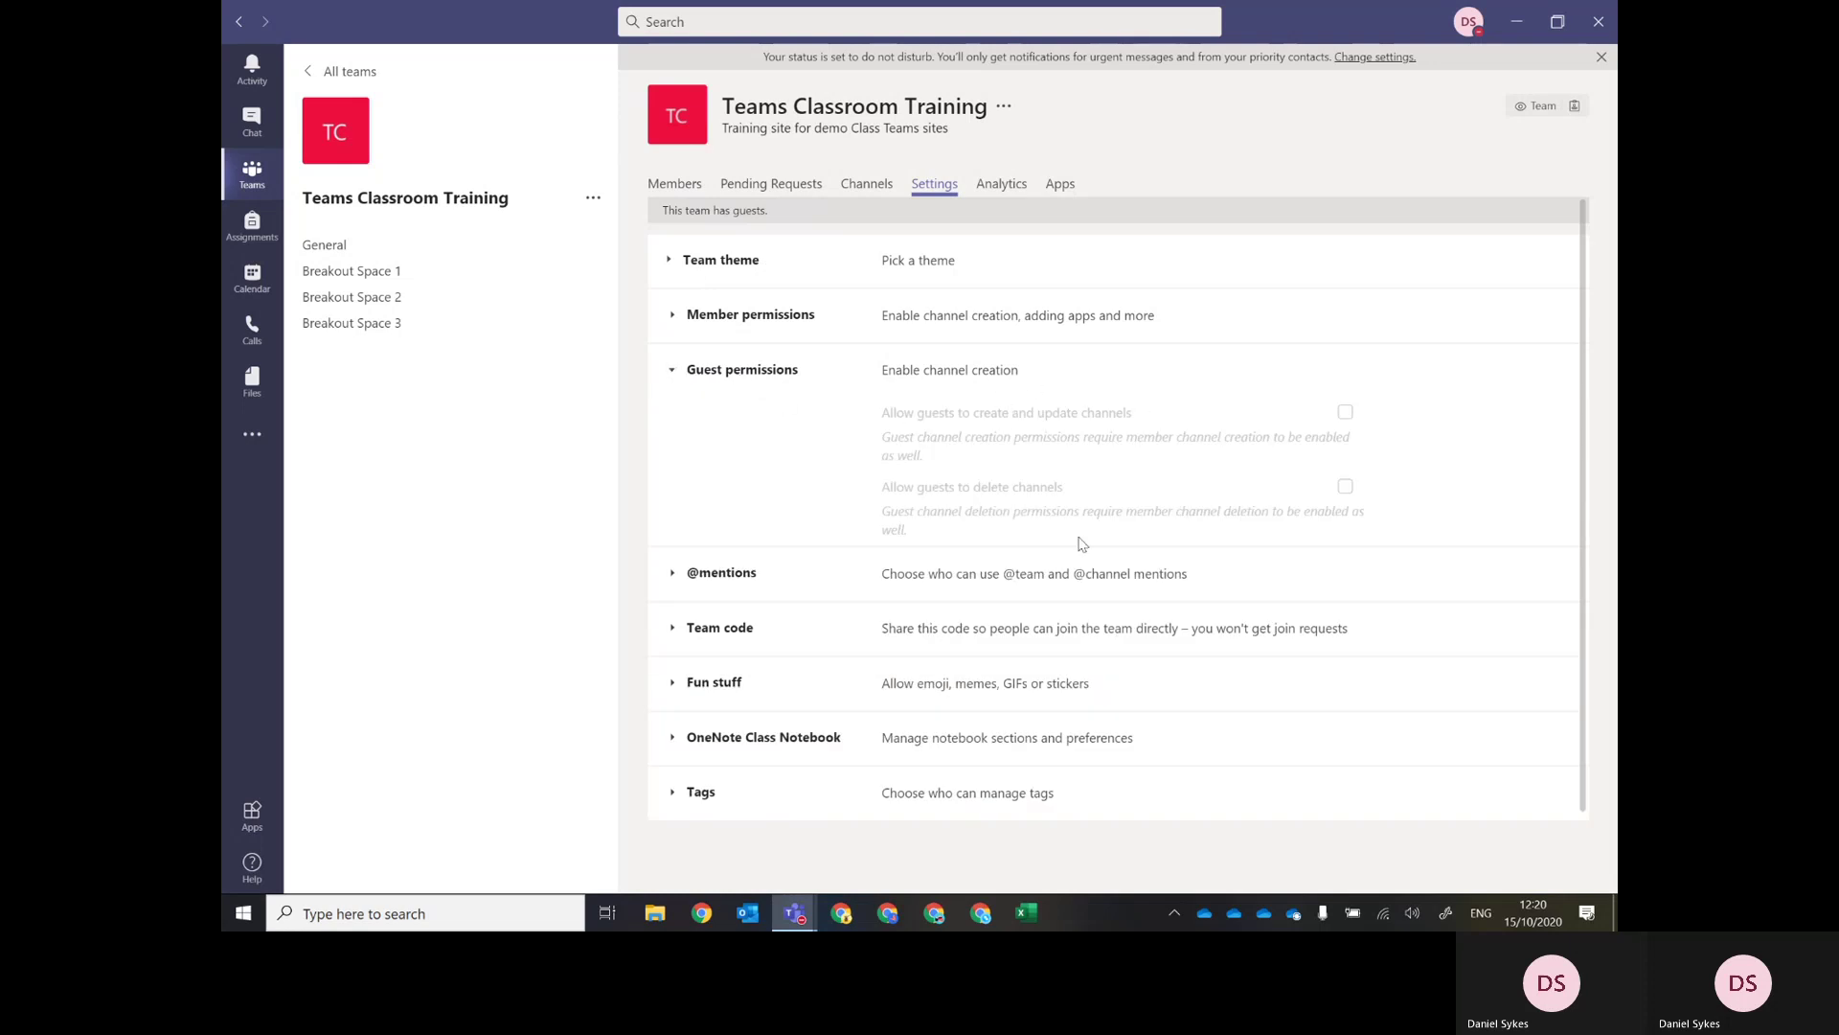
click(669, 372)
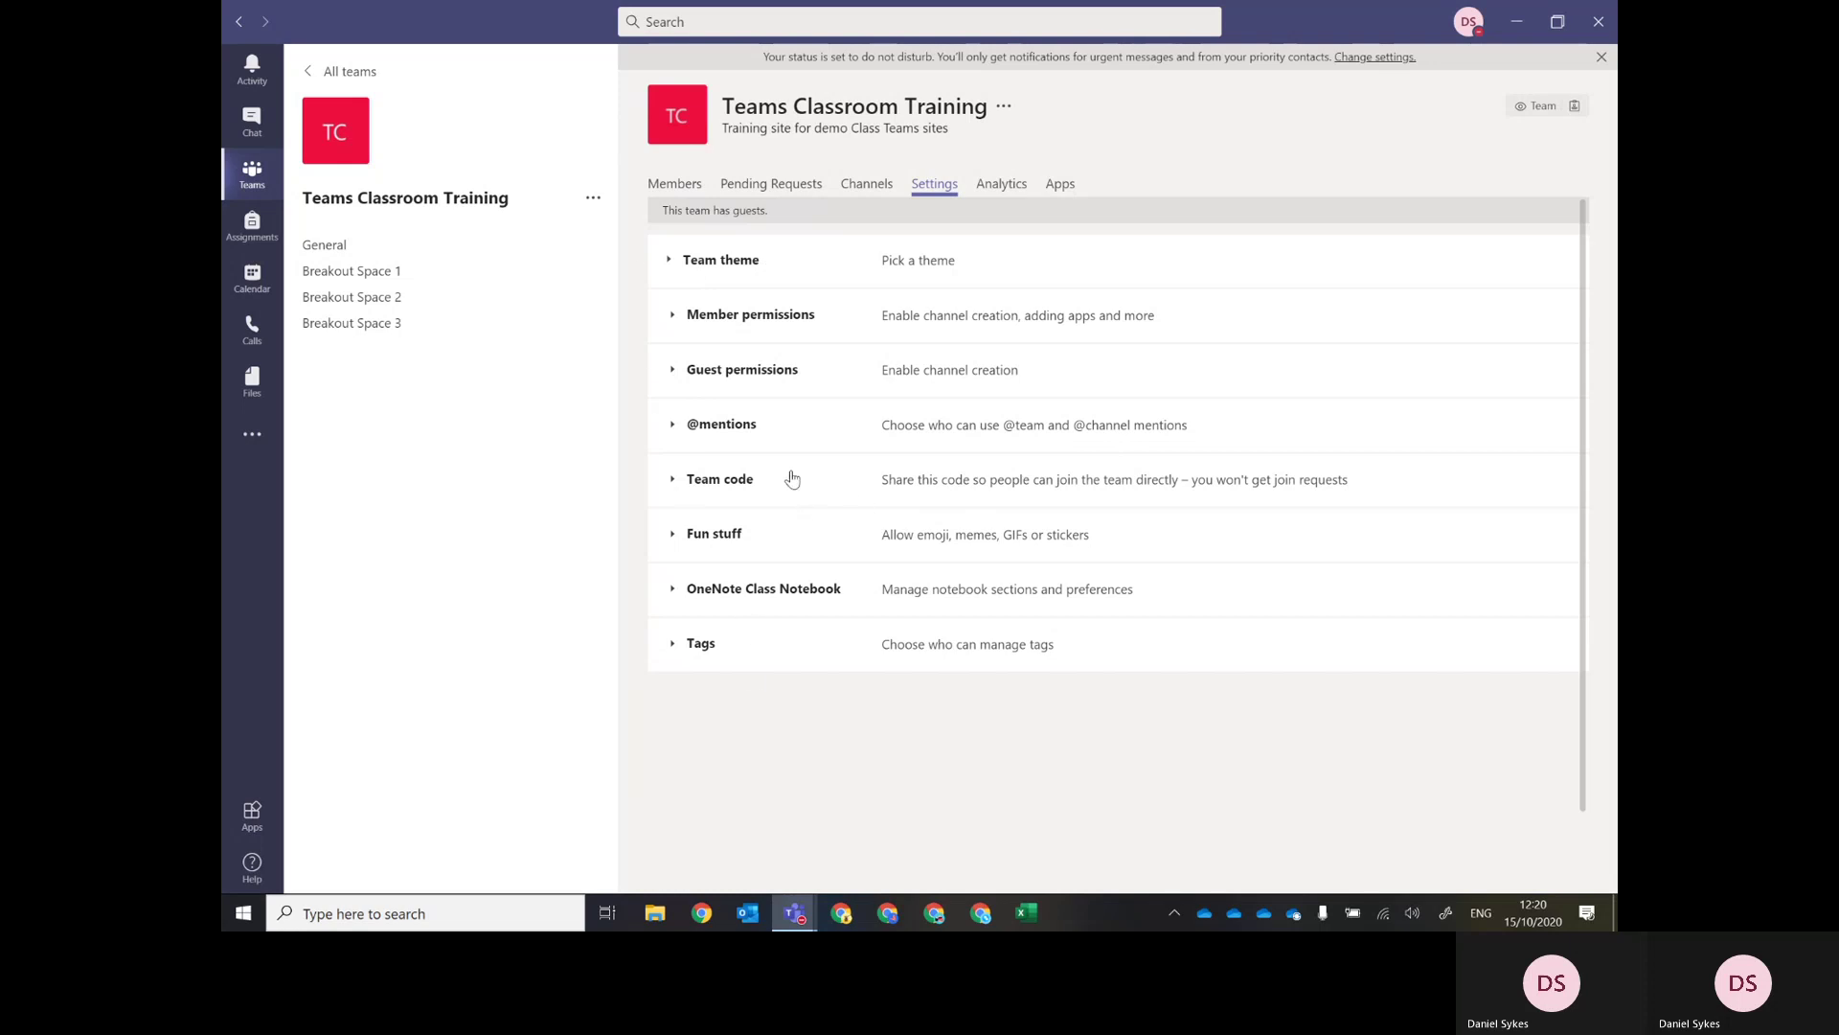
click(702, 544)
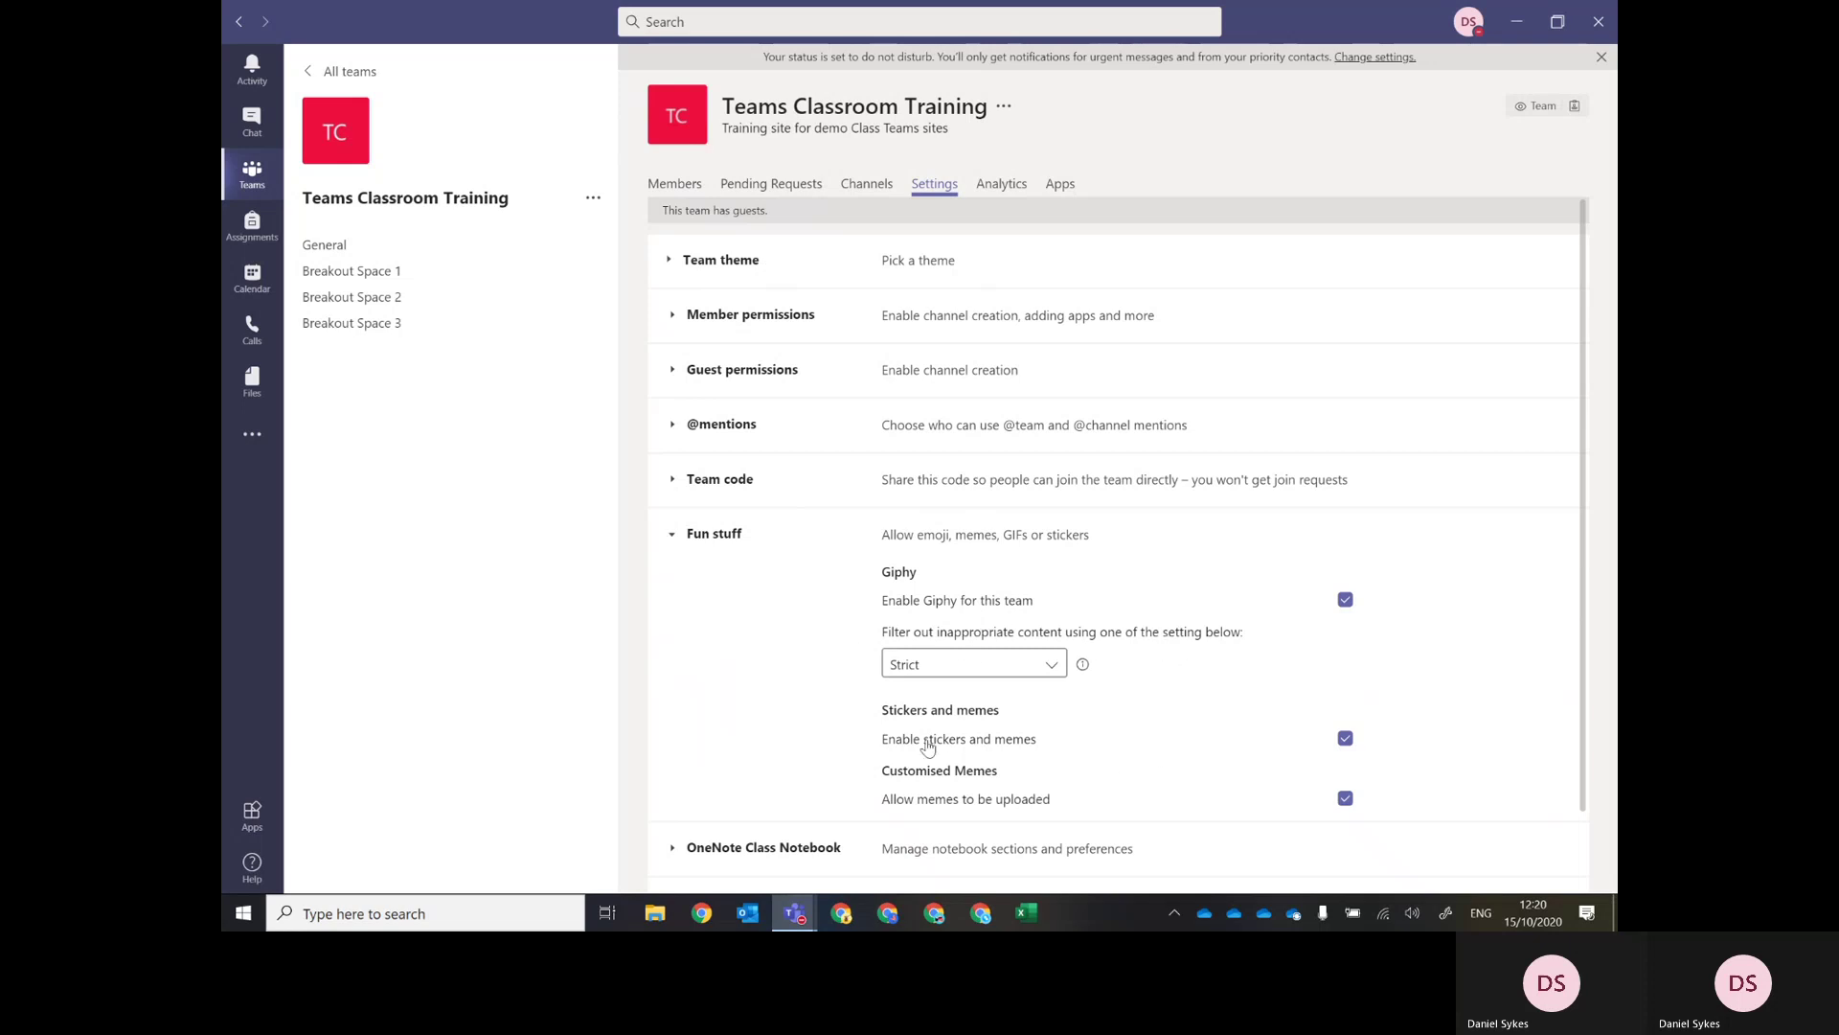
Collapse, re-expand and finally collapse the Fun stuff section so all settings are folded.
scroll(1009, 773, down, 1)
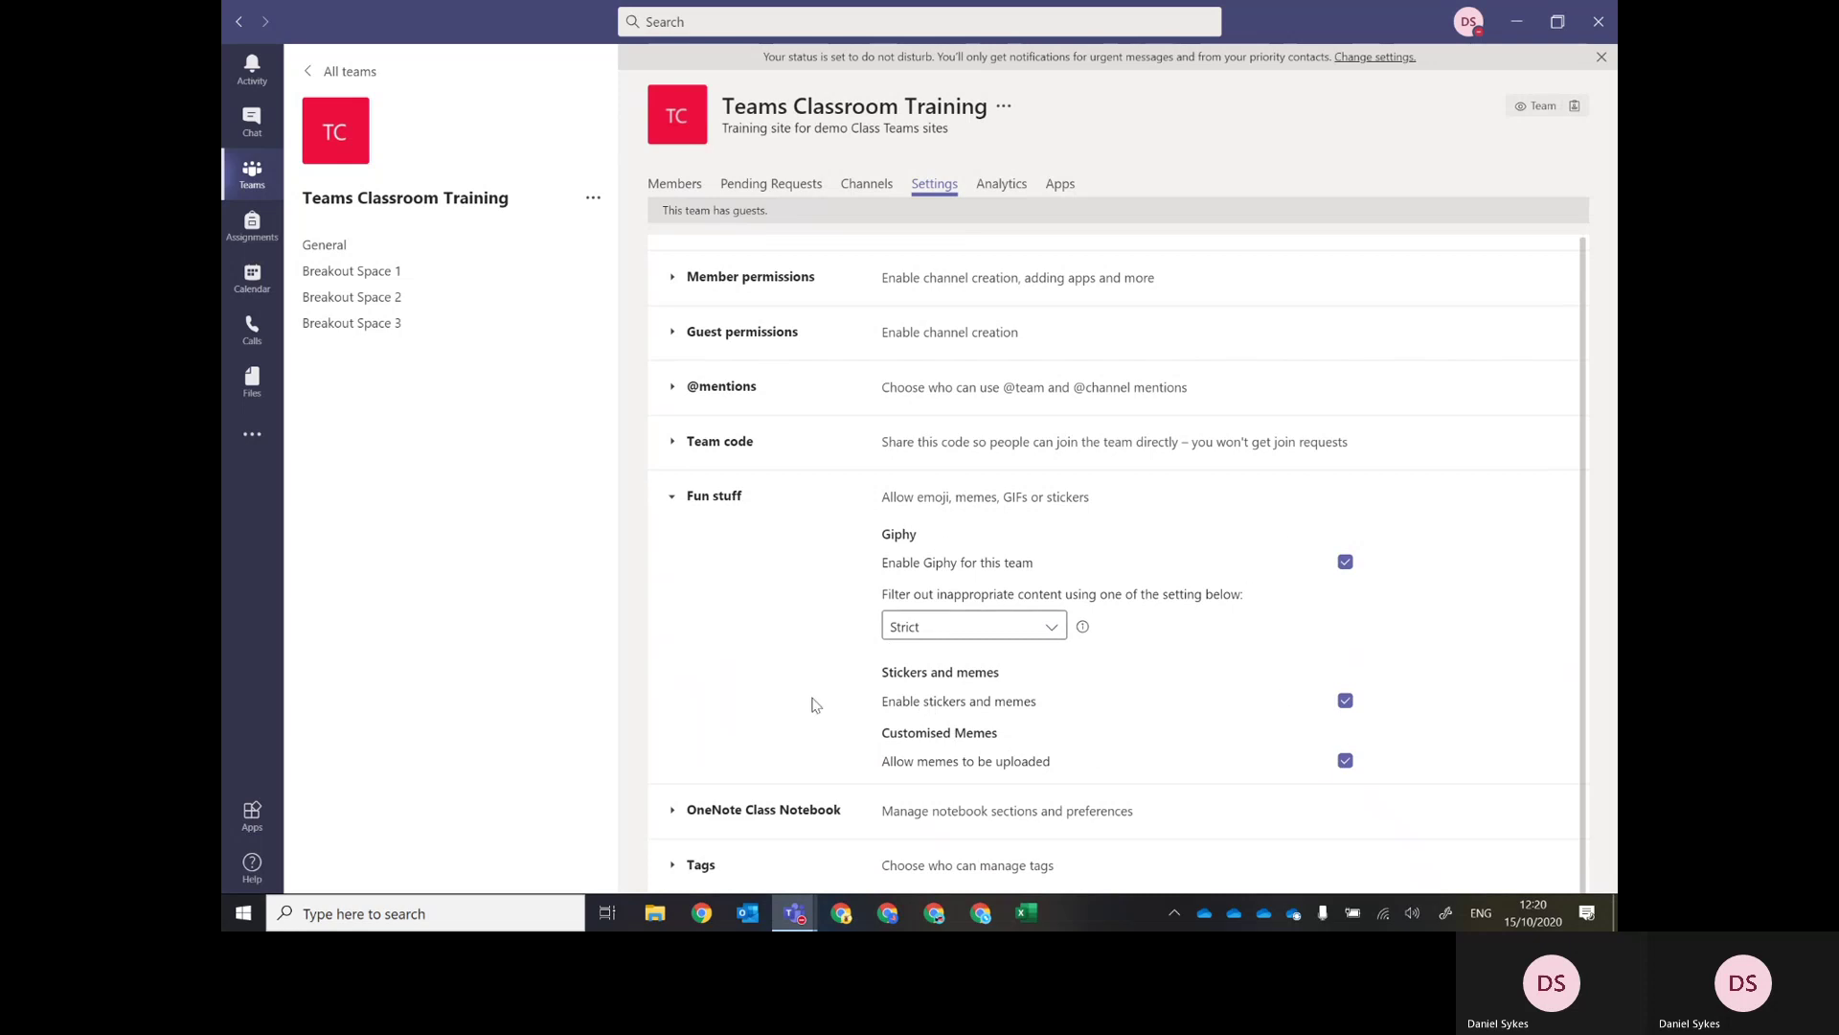
scroll(778, 692, up, 1)
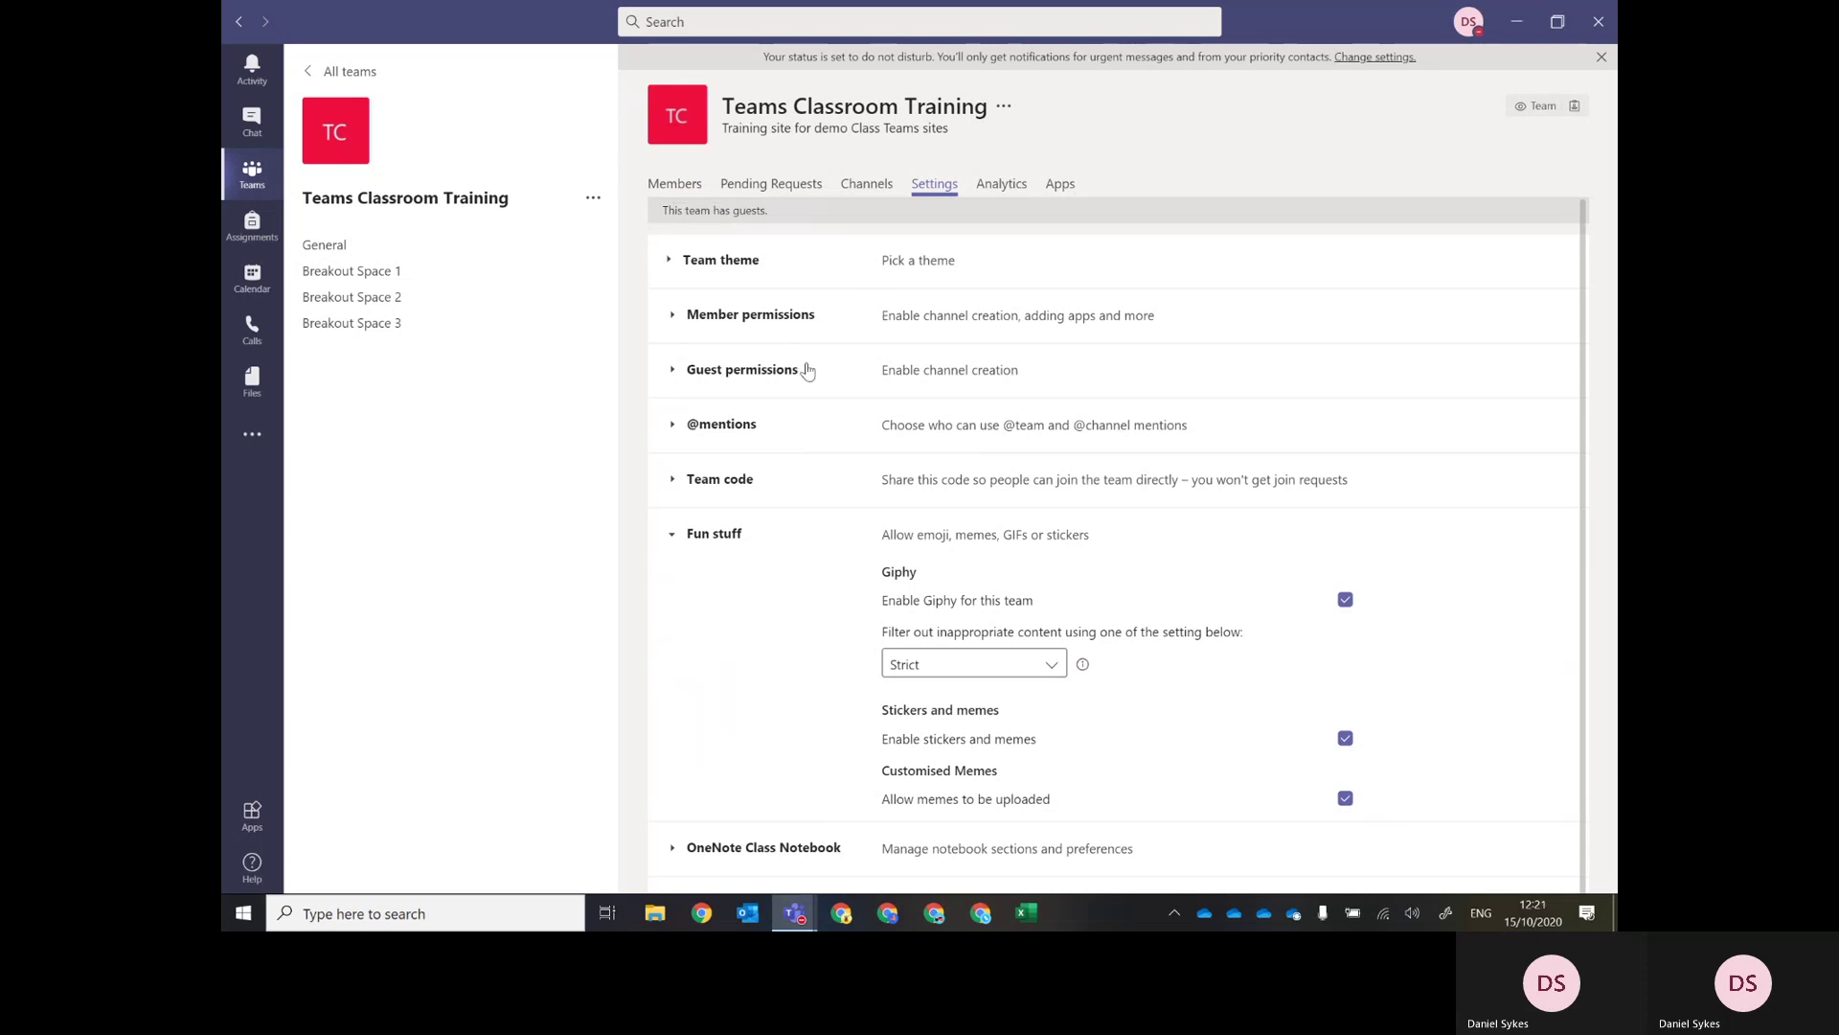
click(674, 536)
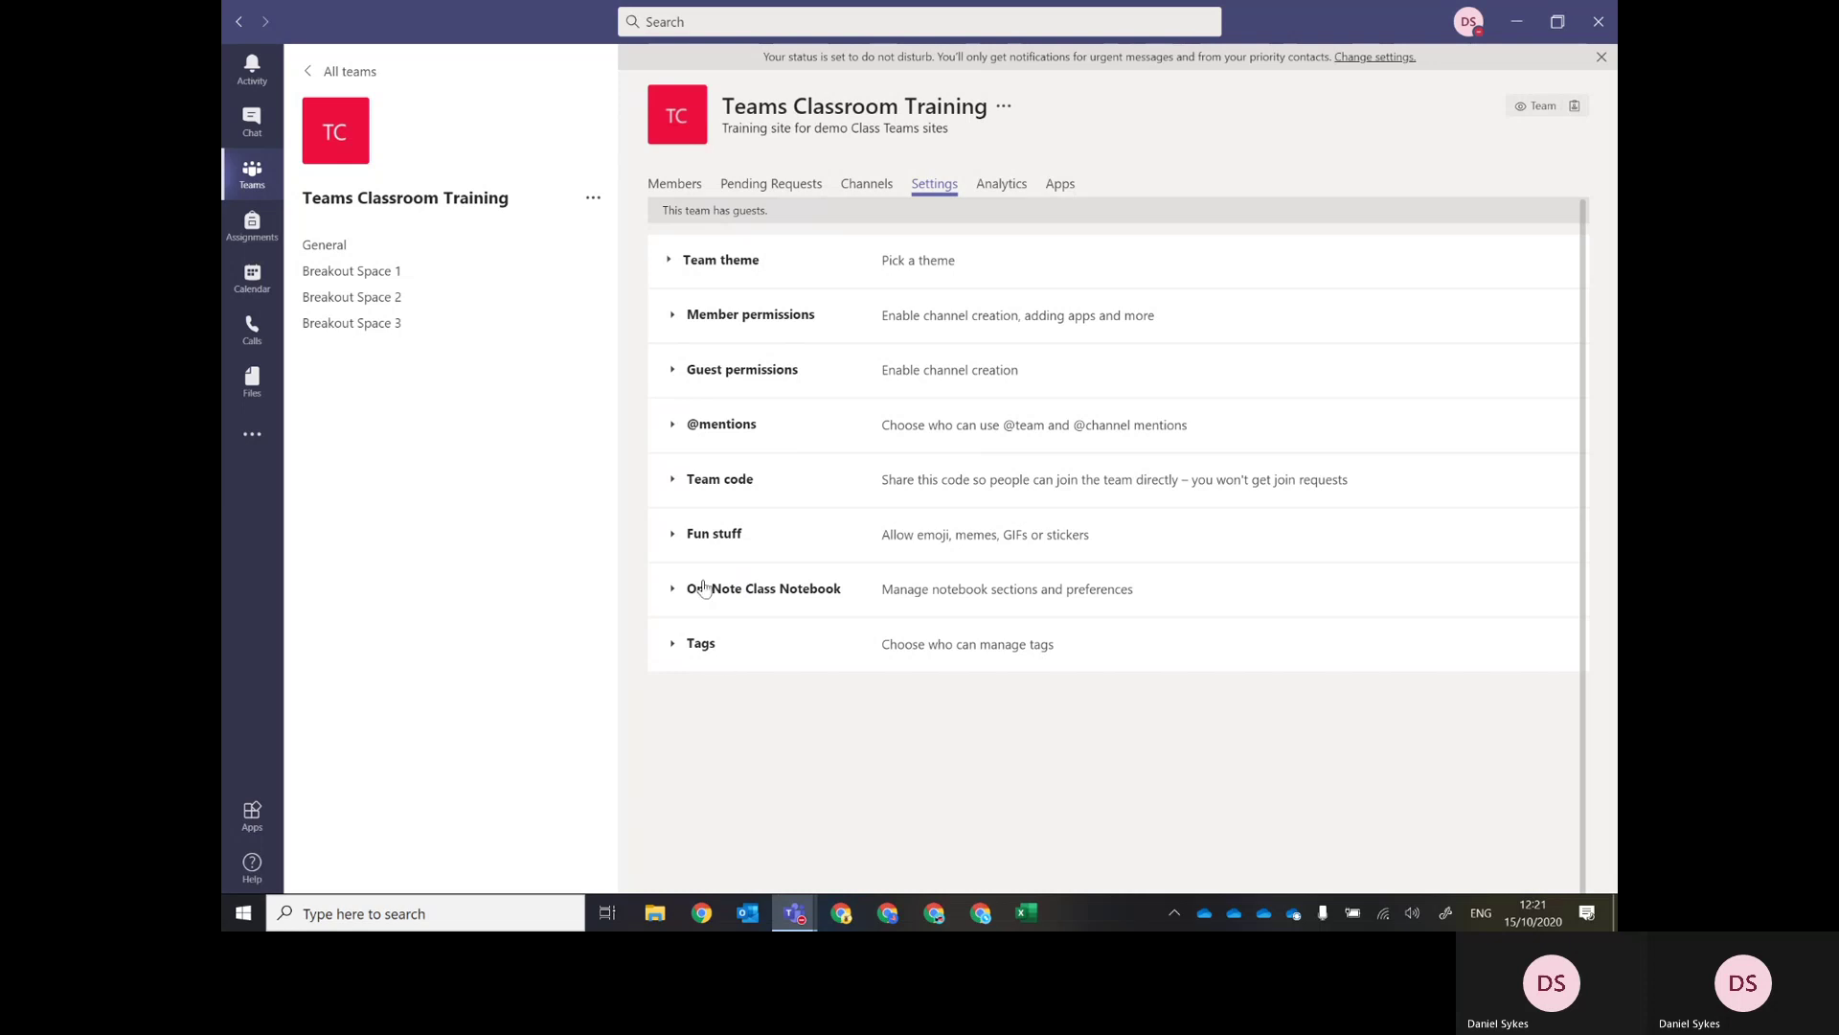
click(696, 544)
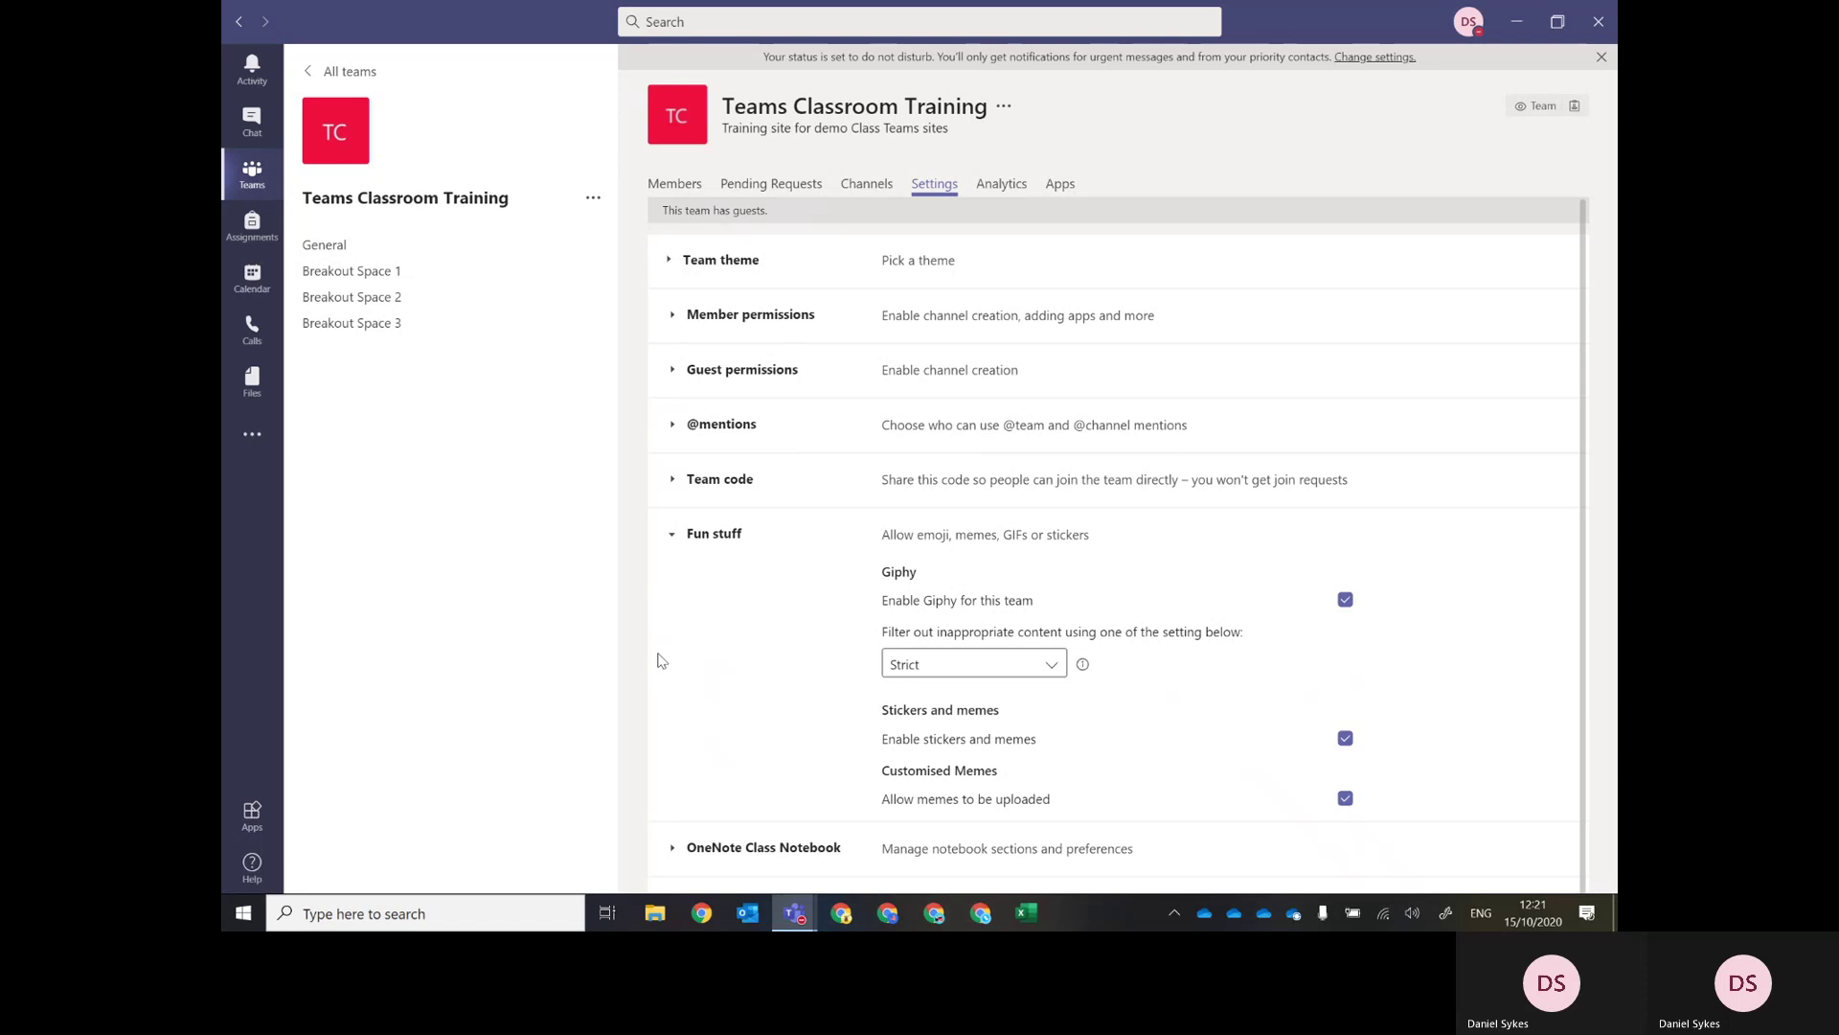
click(671, 540)
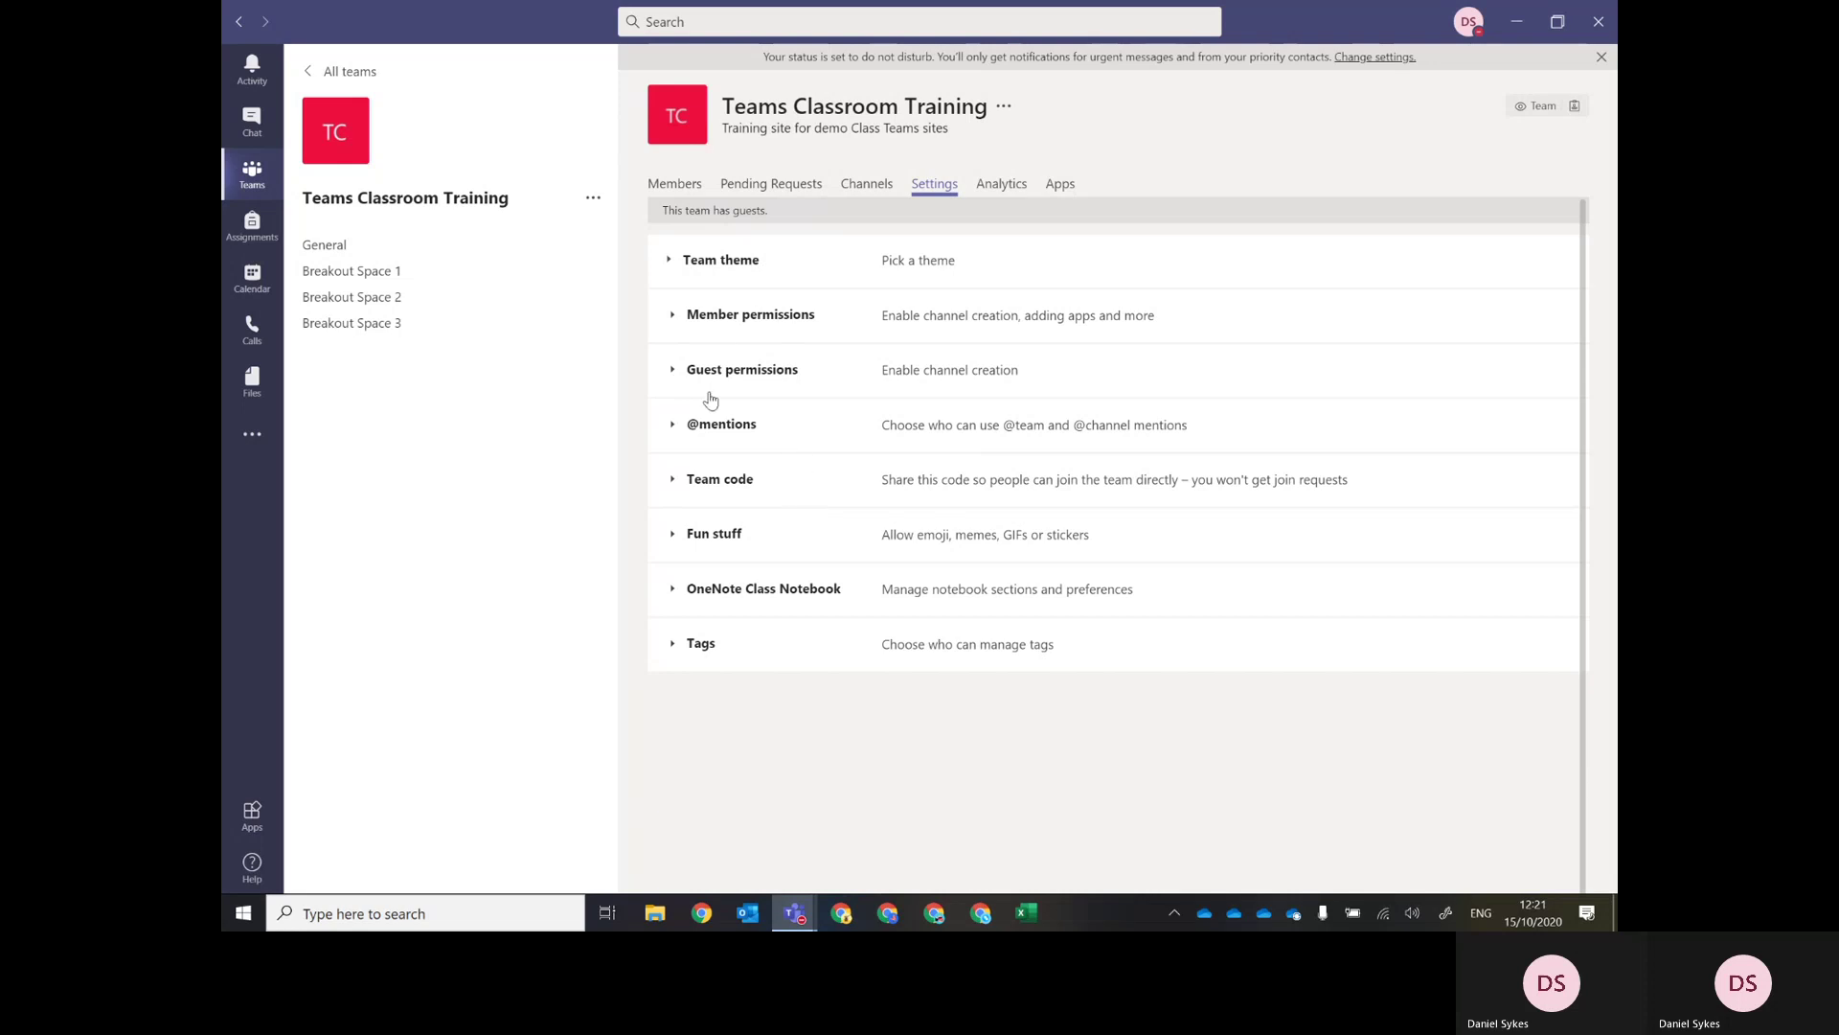
Switch to the Members tab showing two owners and three members and guests.
click(690, 196)
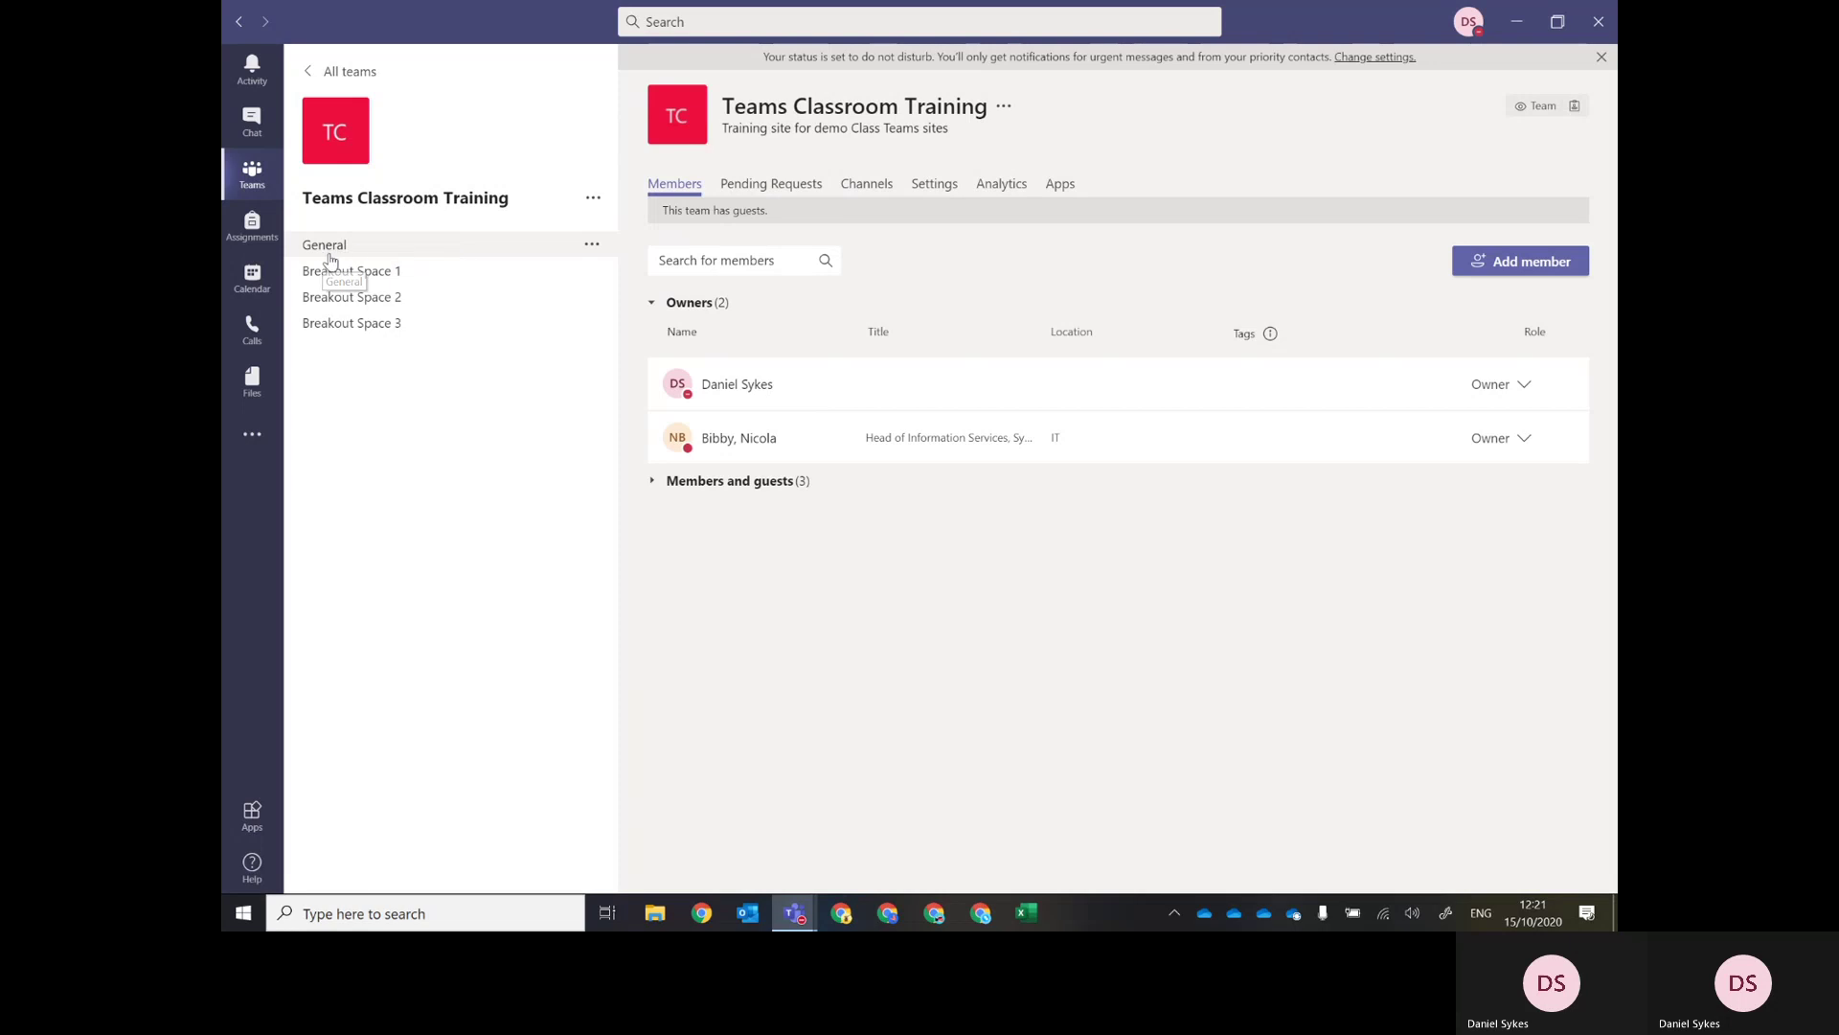
Open the General channel posts and bring up the Teams Classroom Training options menu.
click(368, 249)
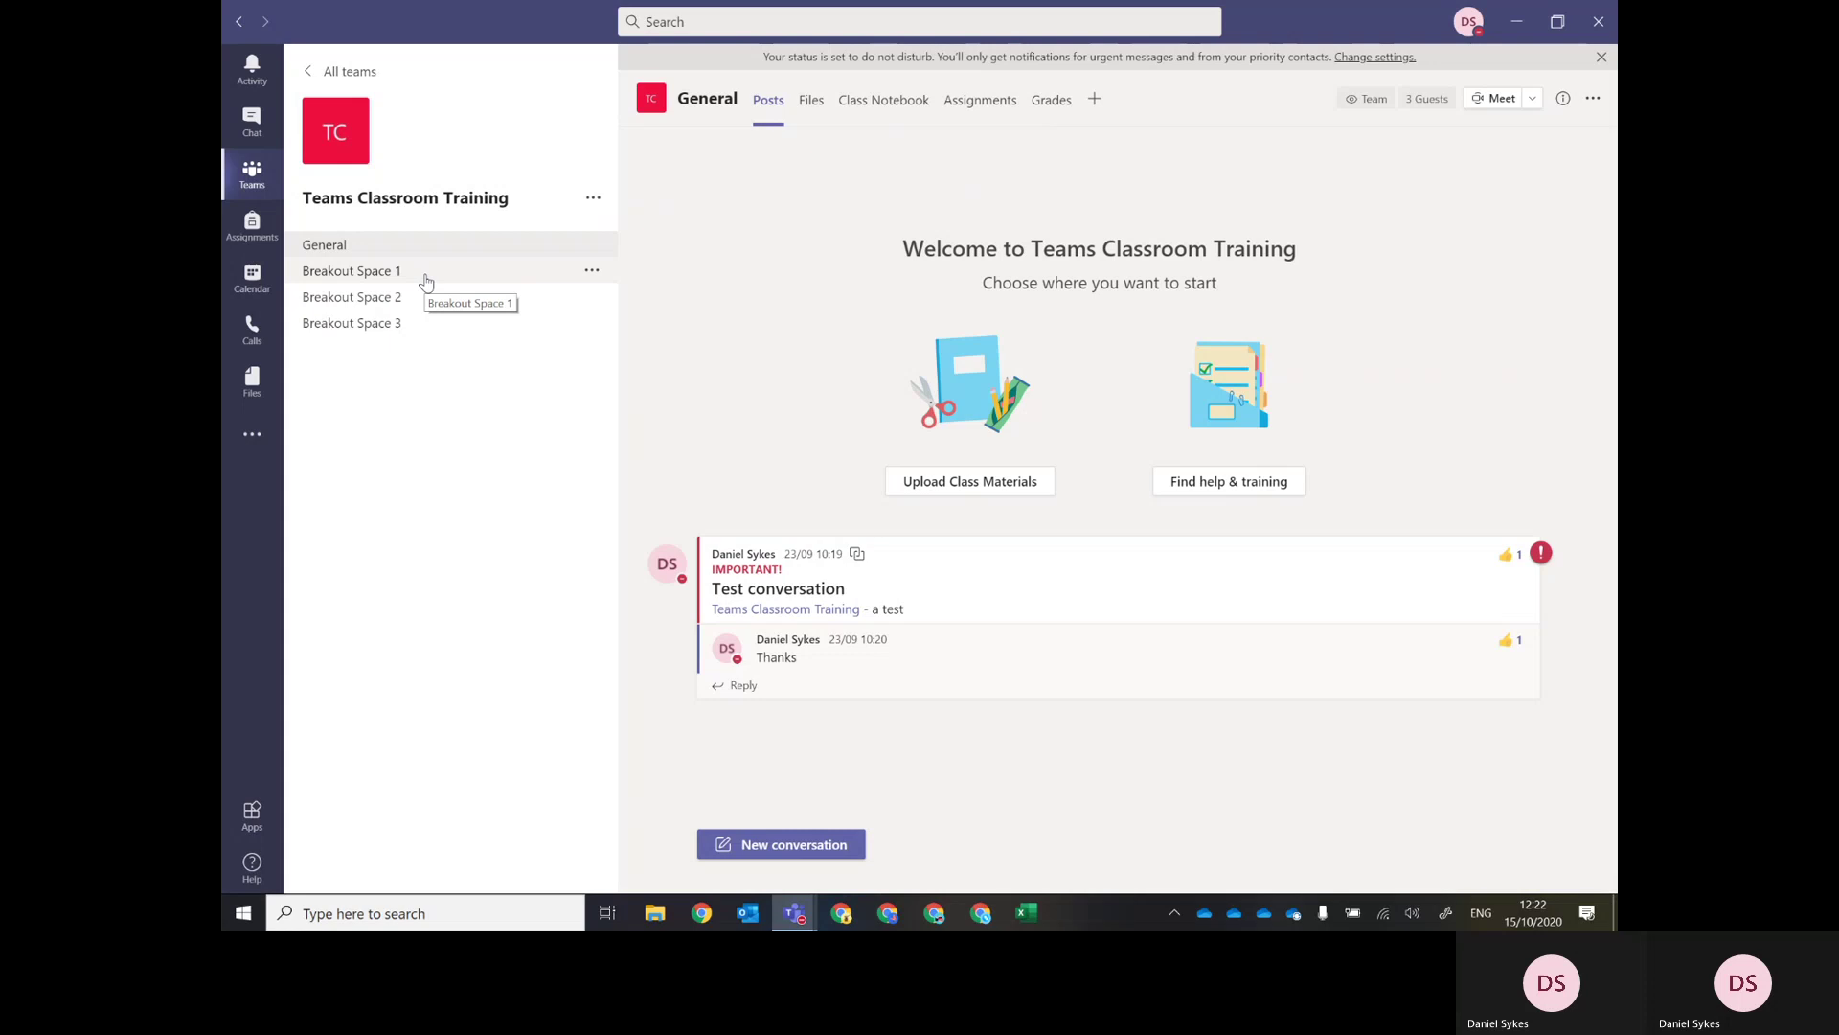
click(594, 203)
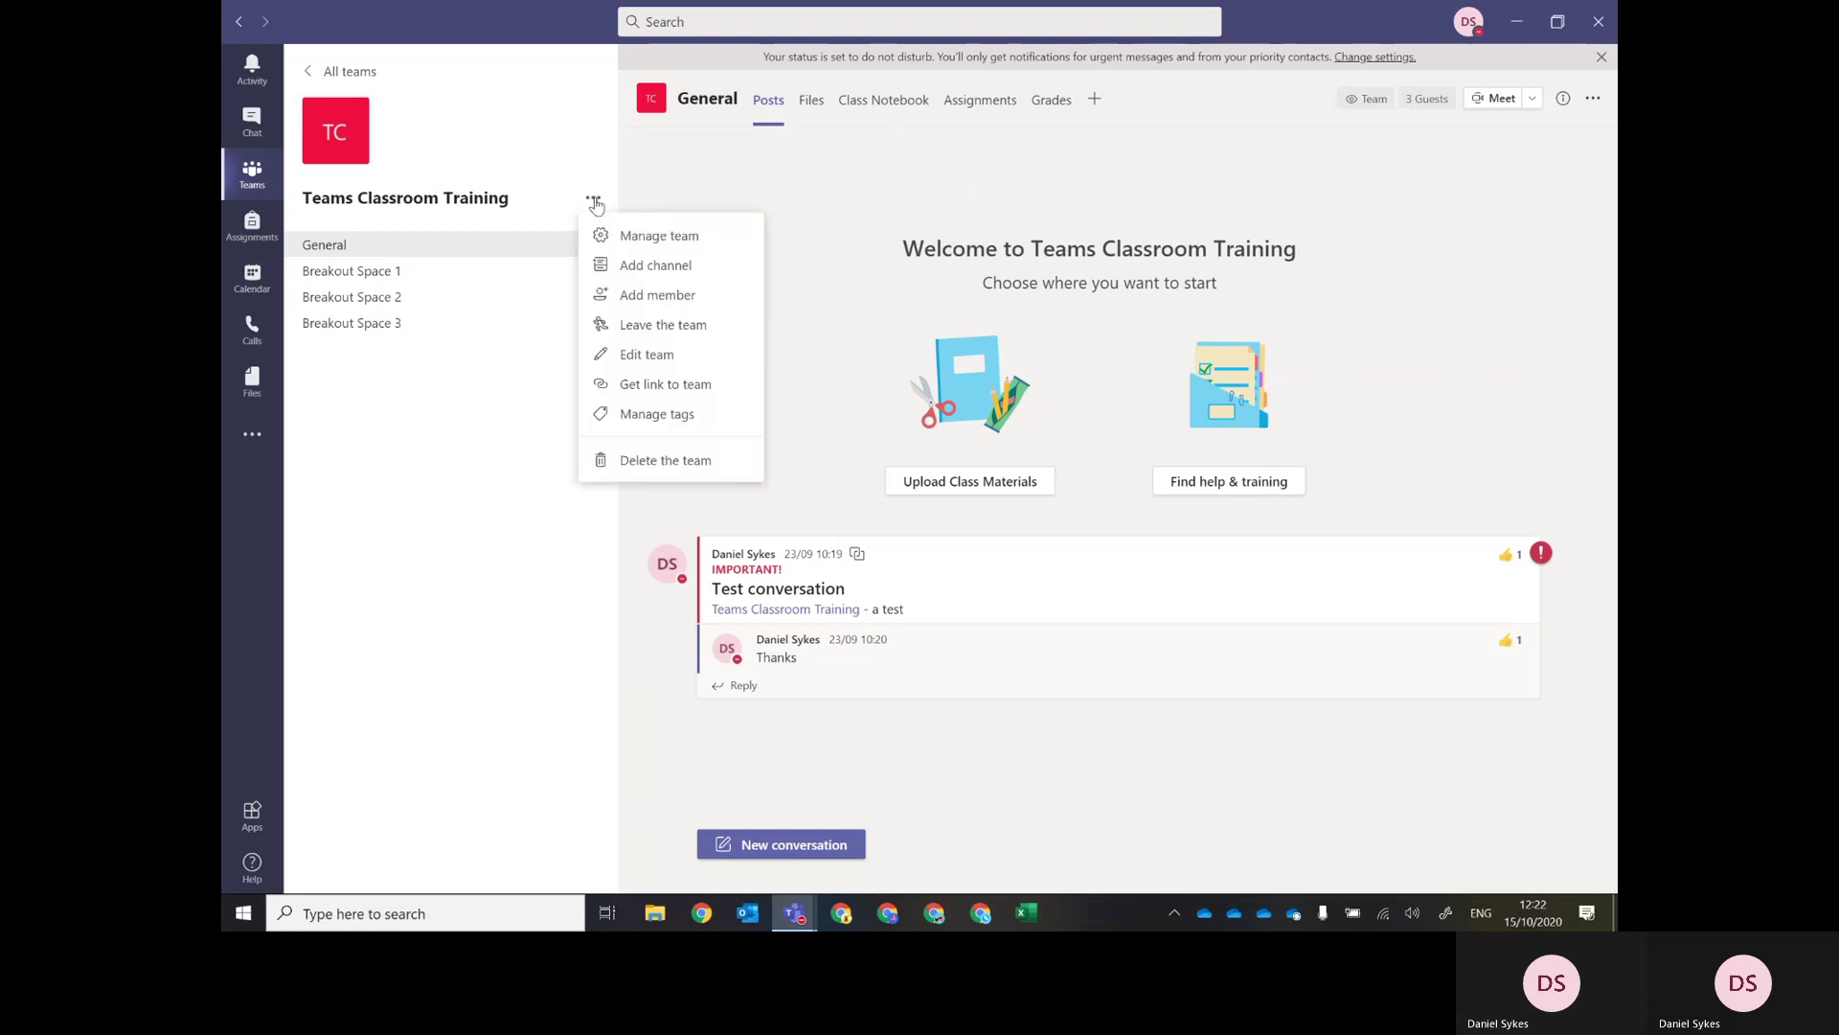
Add a channel named 'Example Private Channel' with Private privacy and proceed to Next.
click(674, 273)
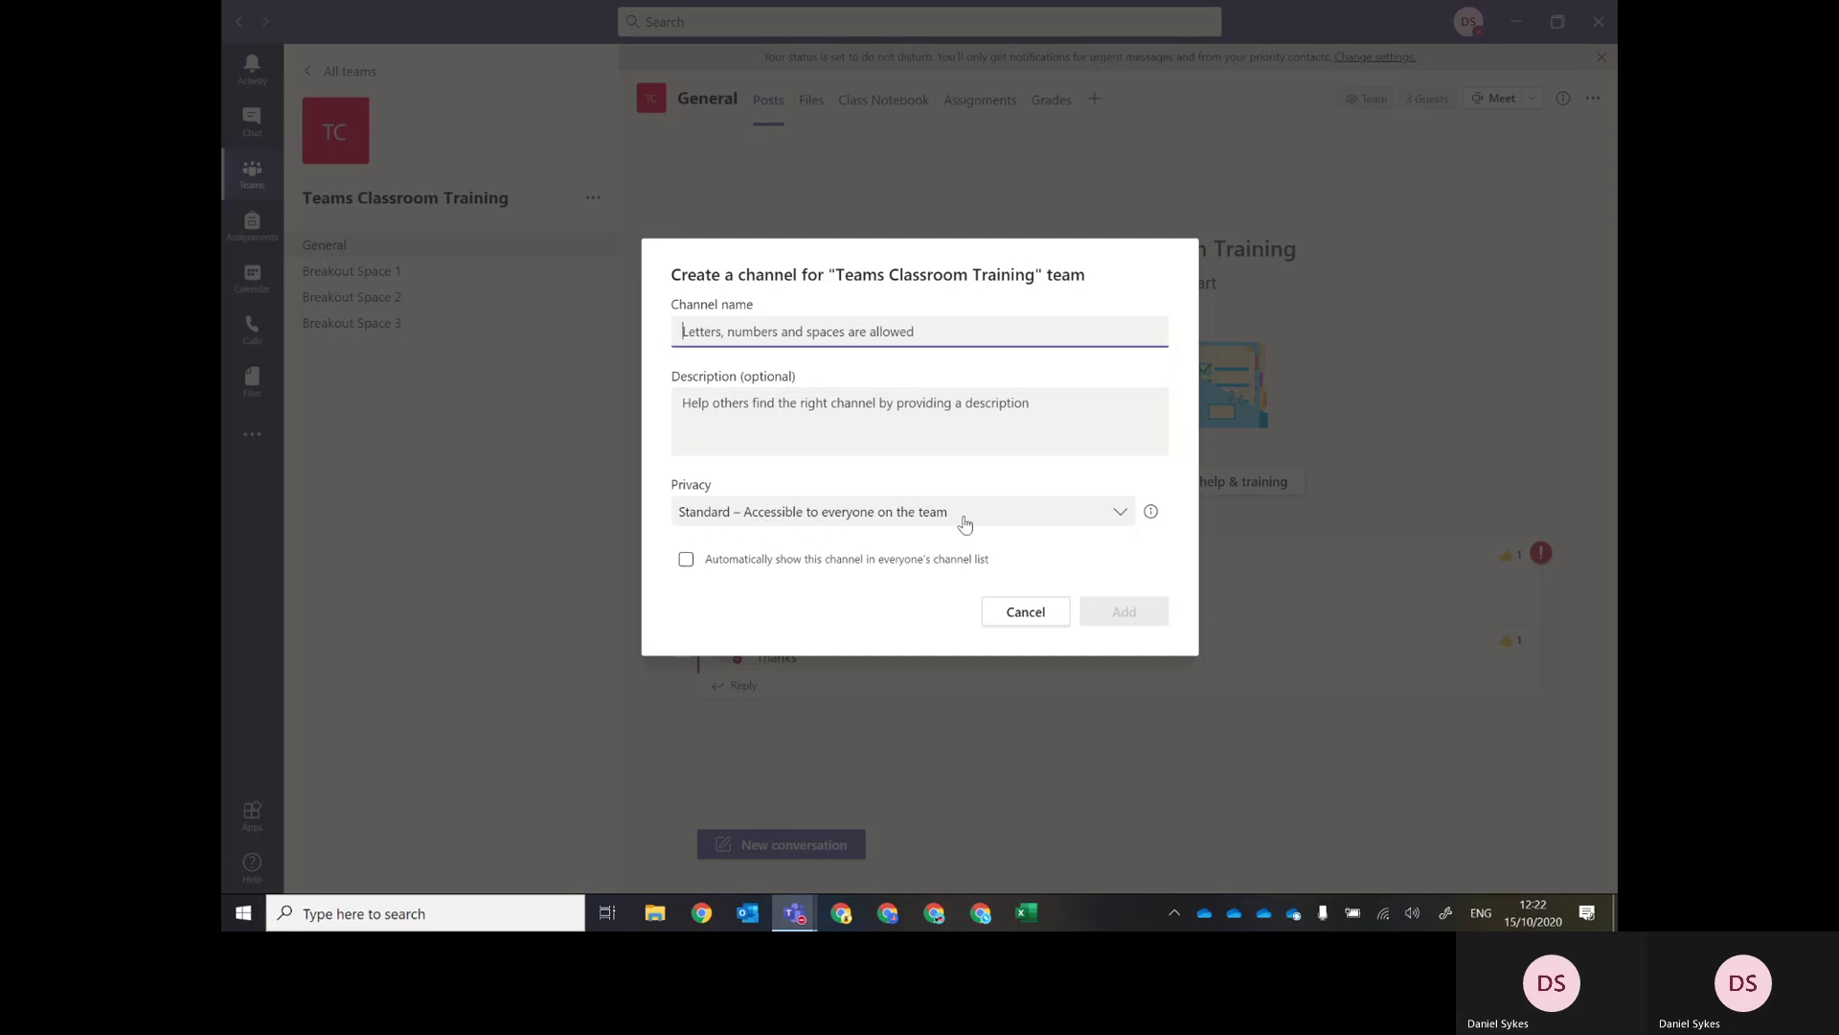
click(963, 523)
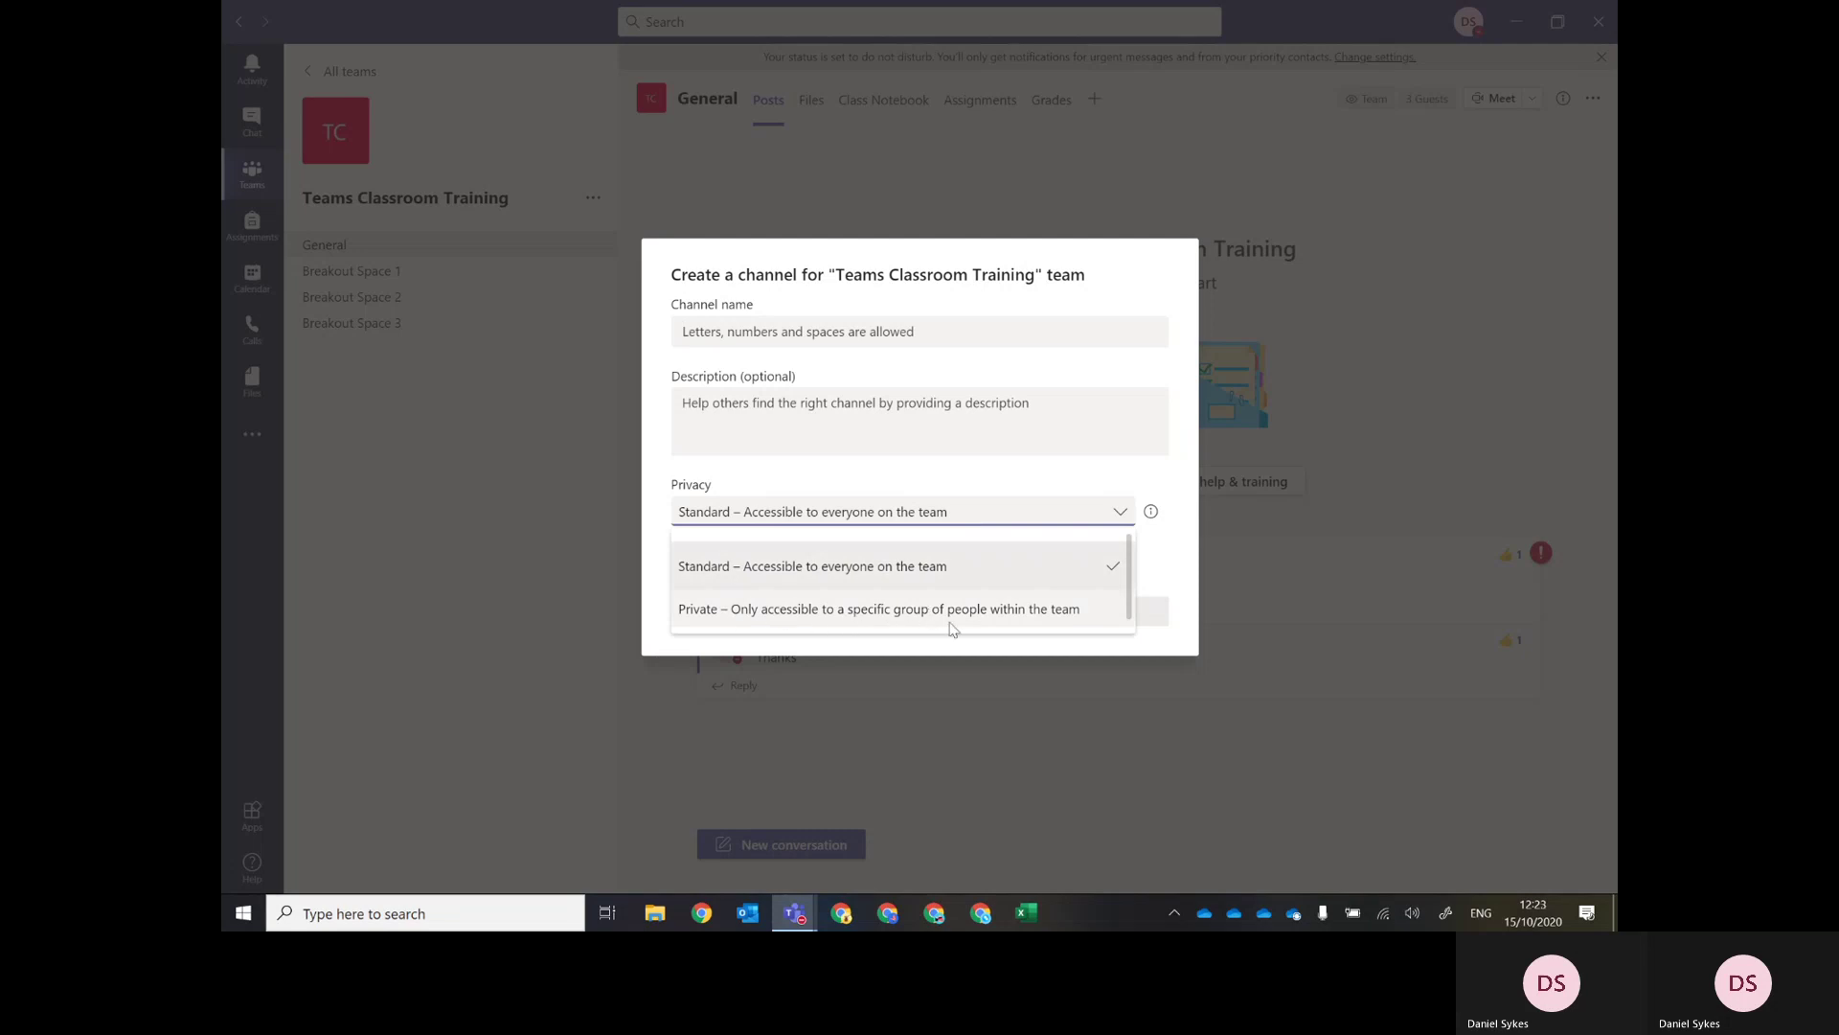
click(1000, 481)
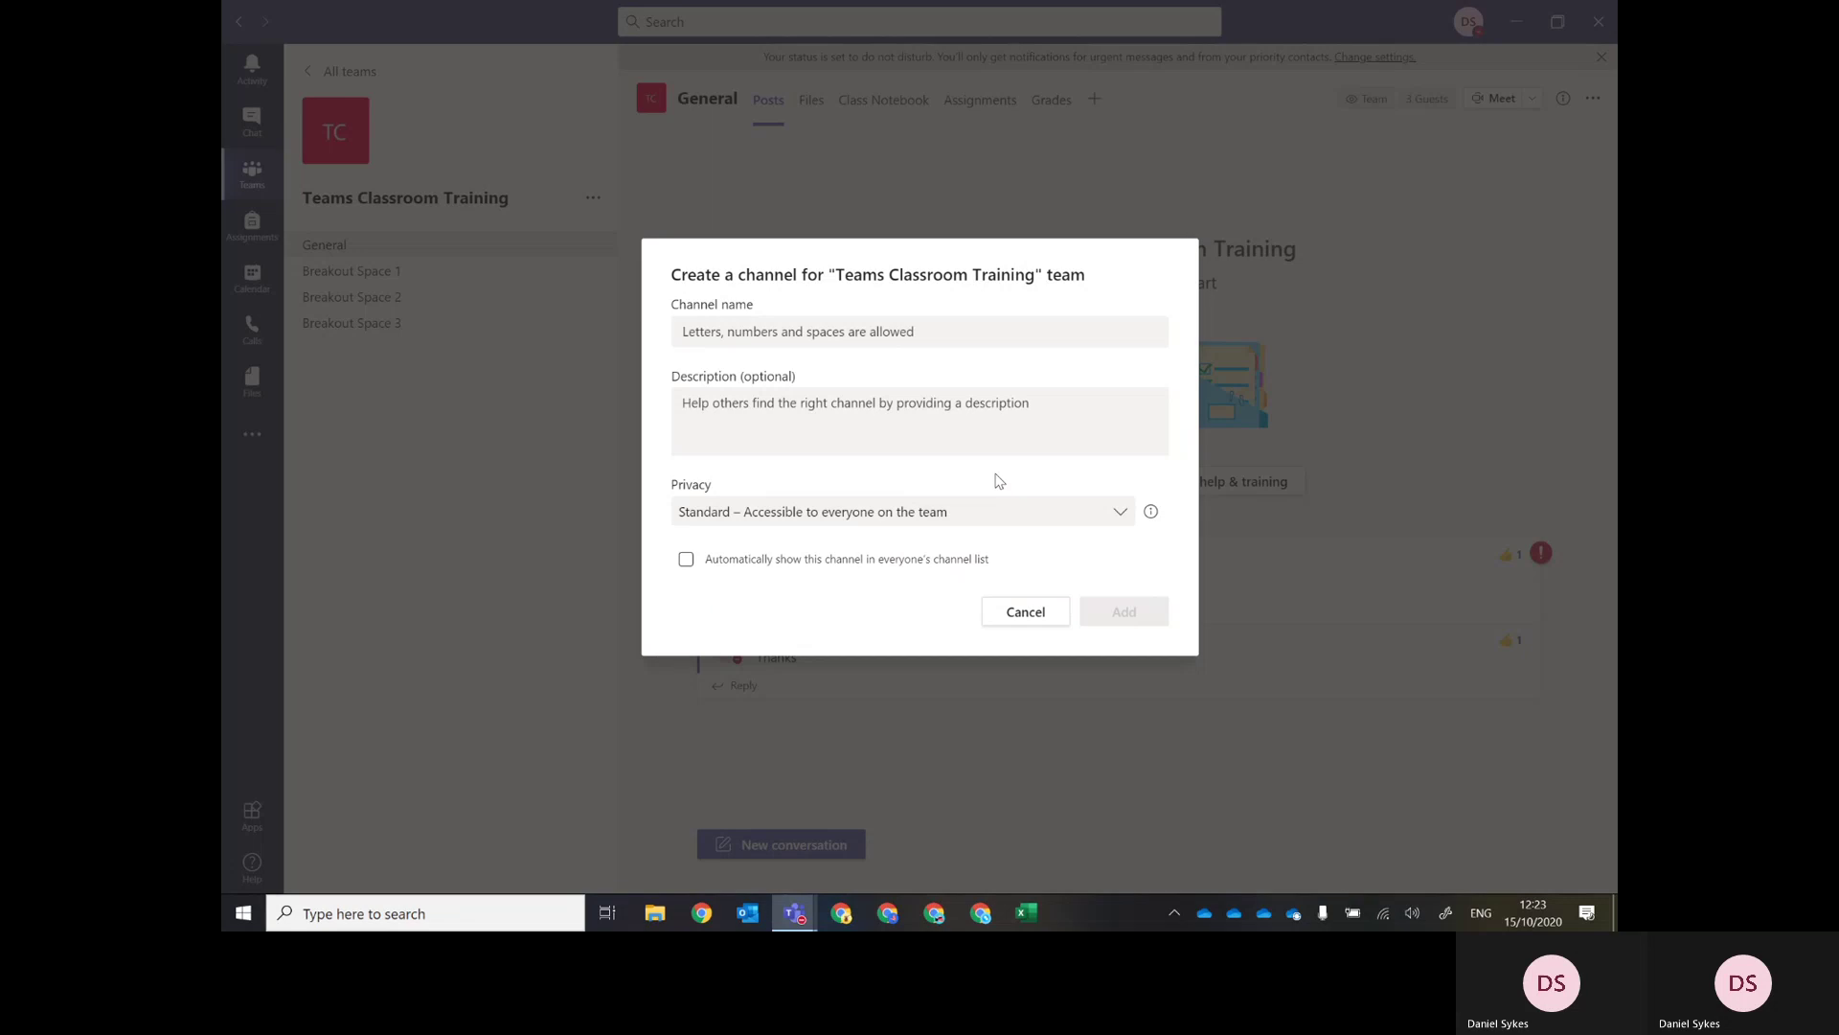
click(714, 330)
text(Example Private Channel)
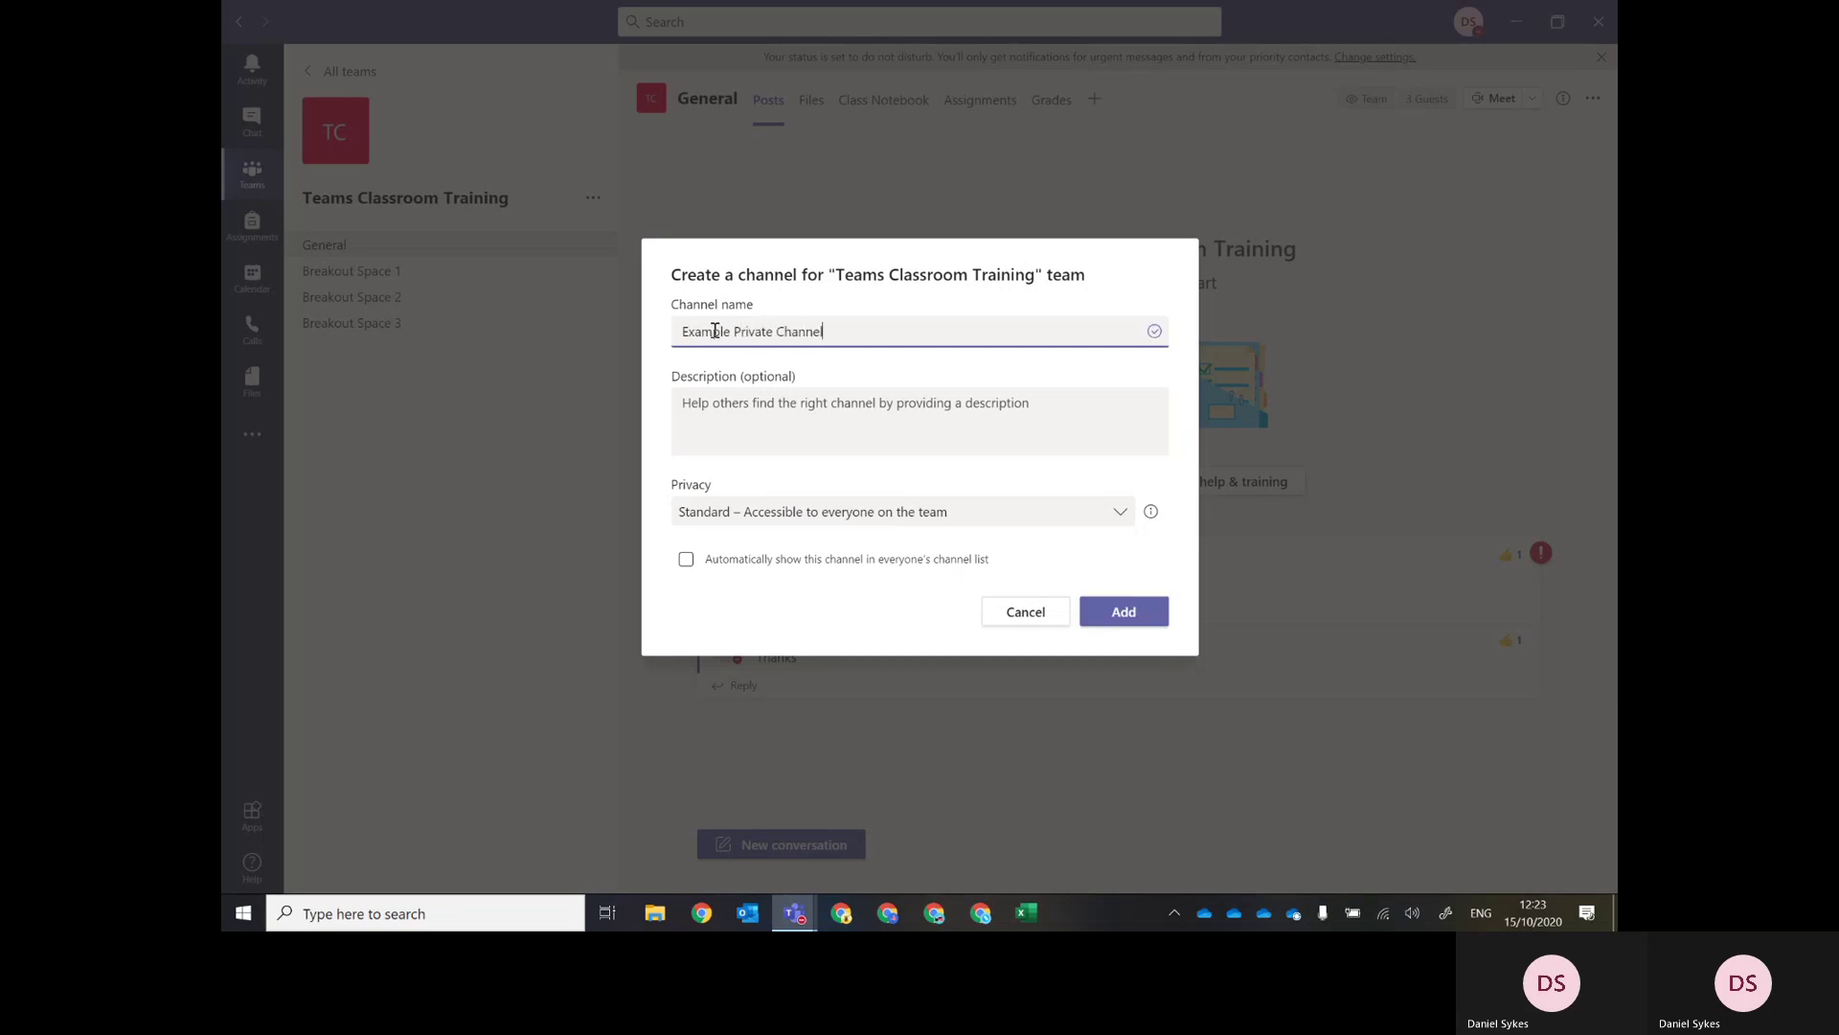
click(781, 514)
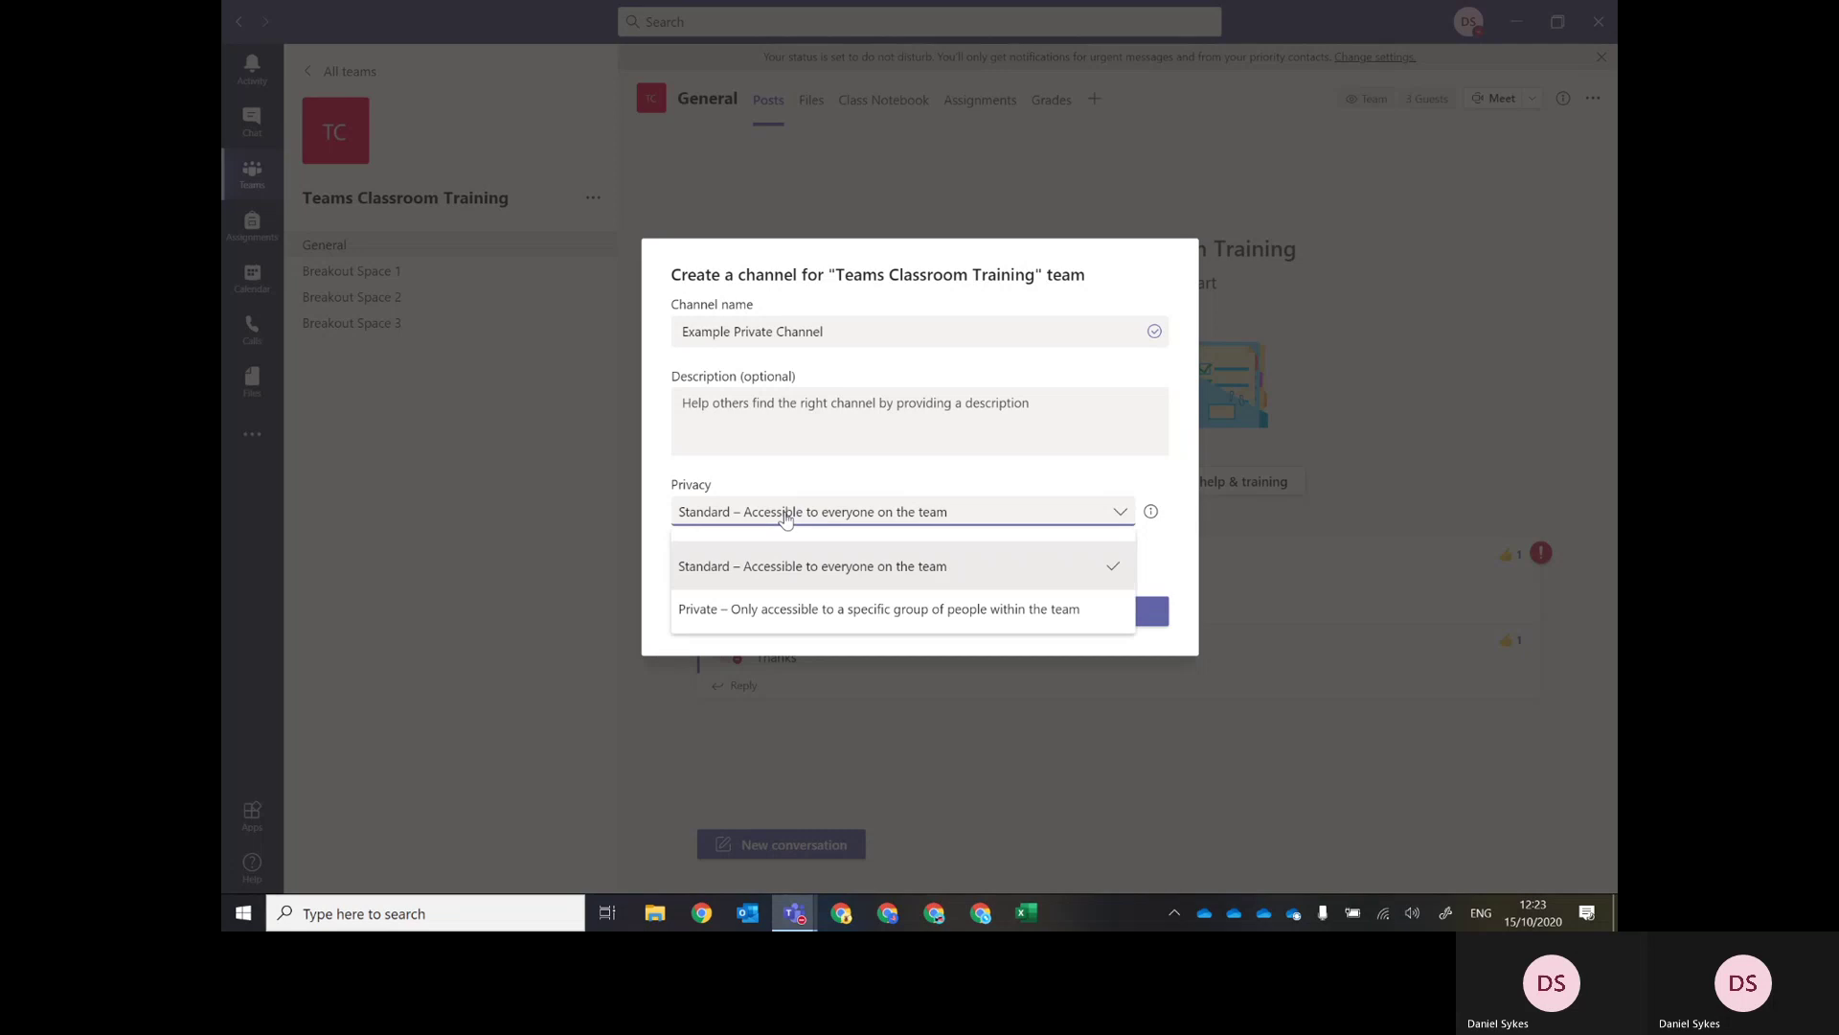
click(720, 607)
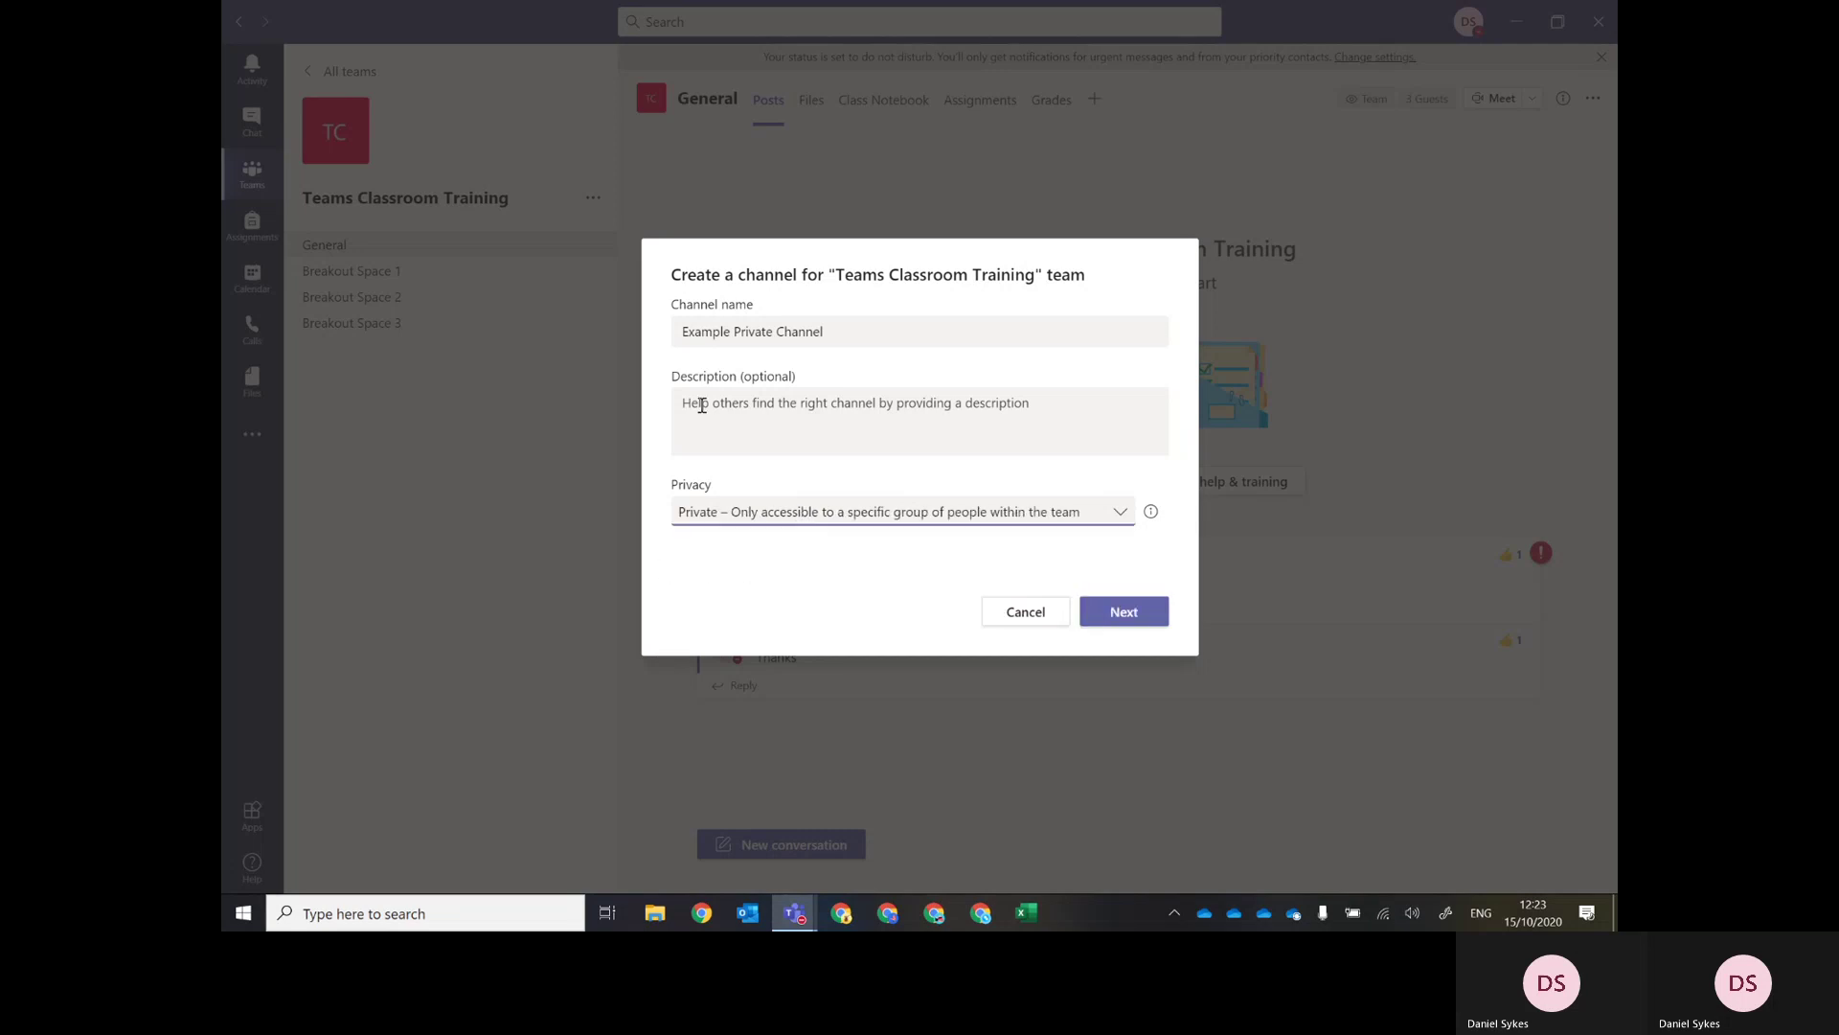
click(1110, 616)
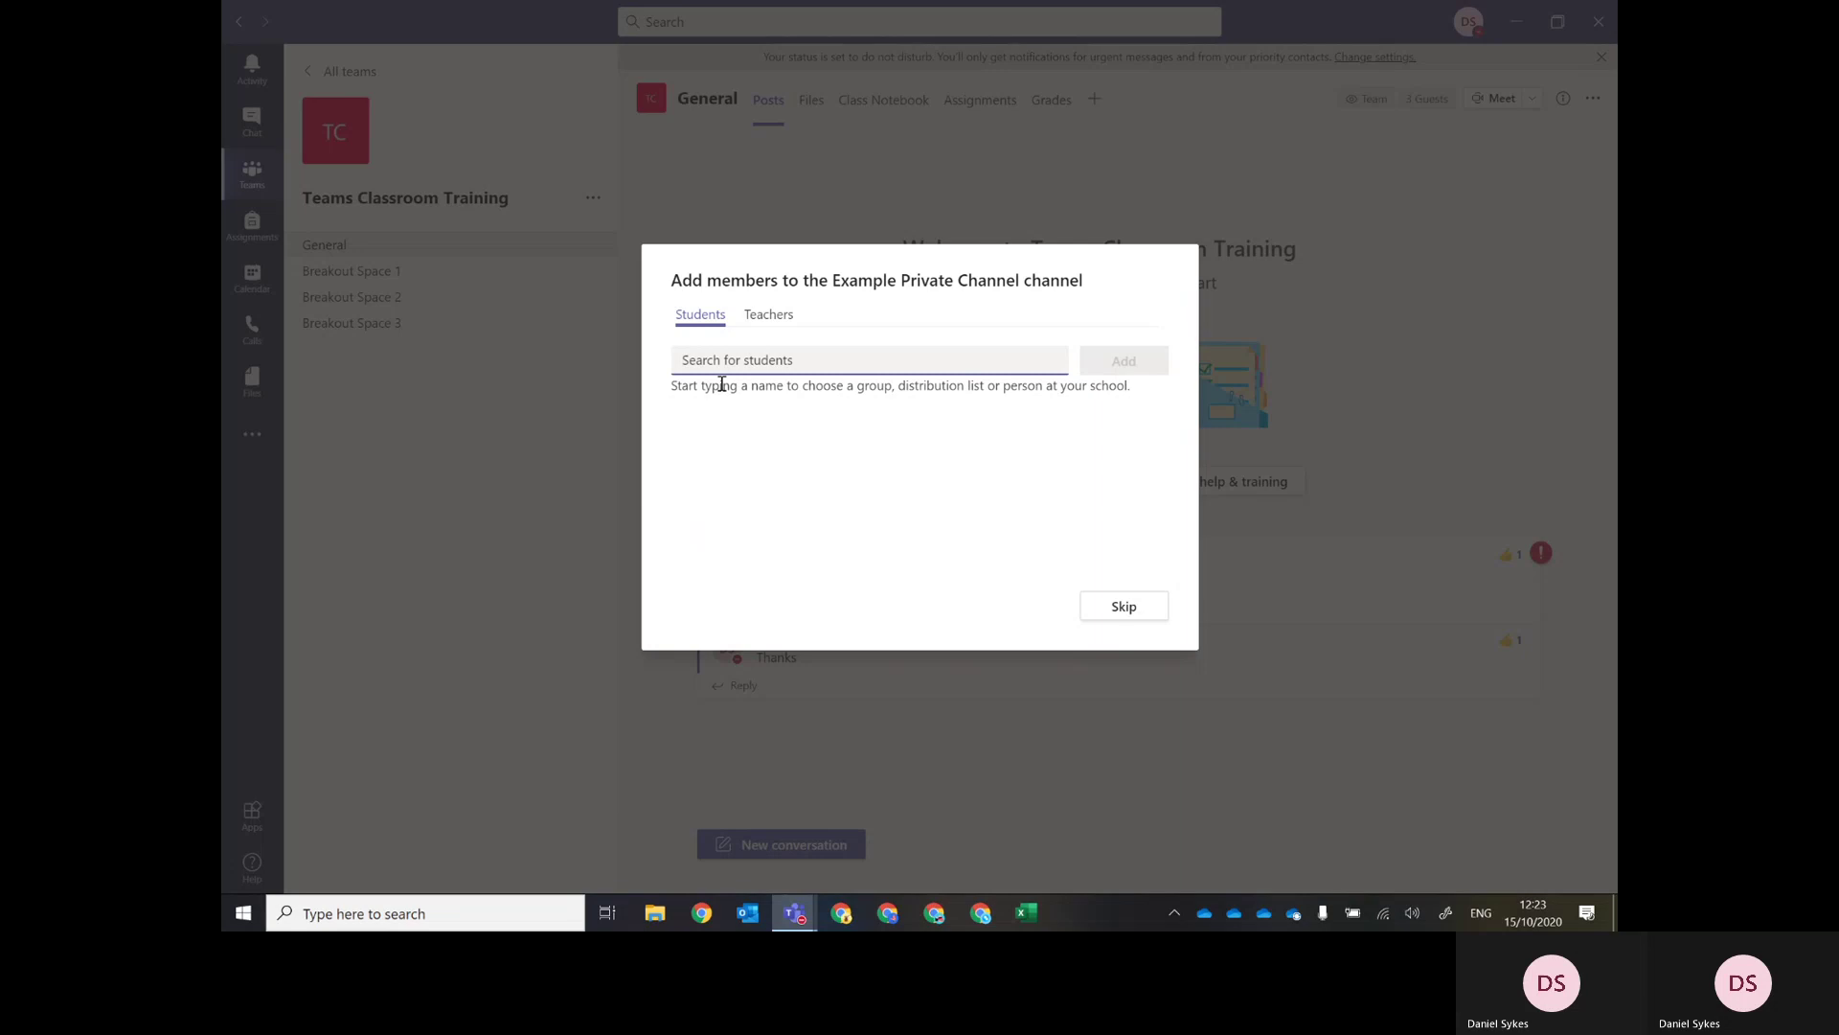
Search for the guest student by name and add them to Example Private Channel.
text(Matth)
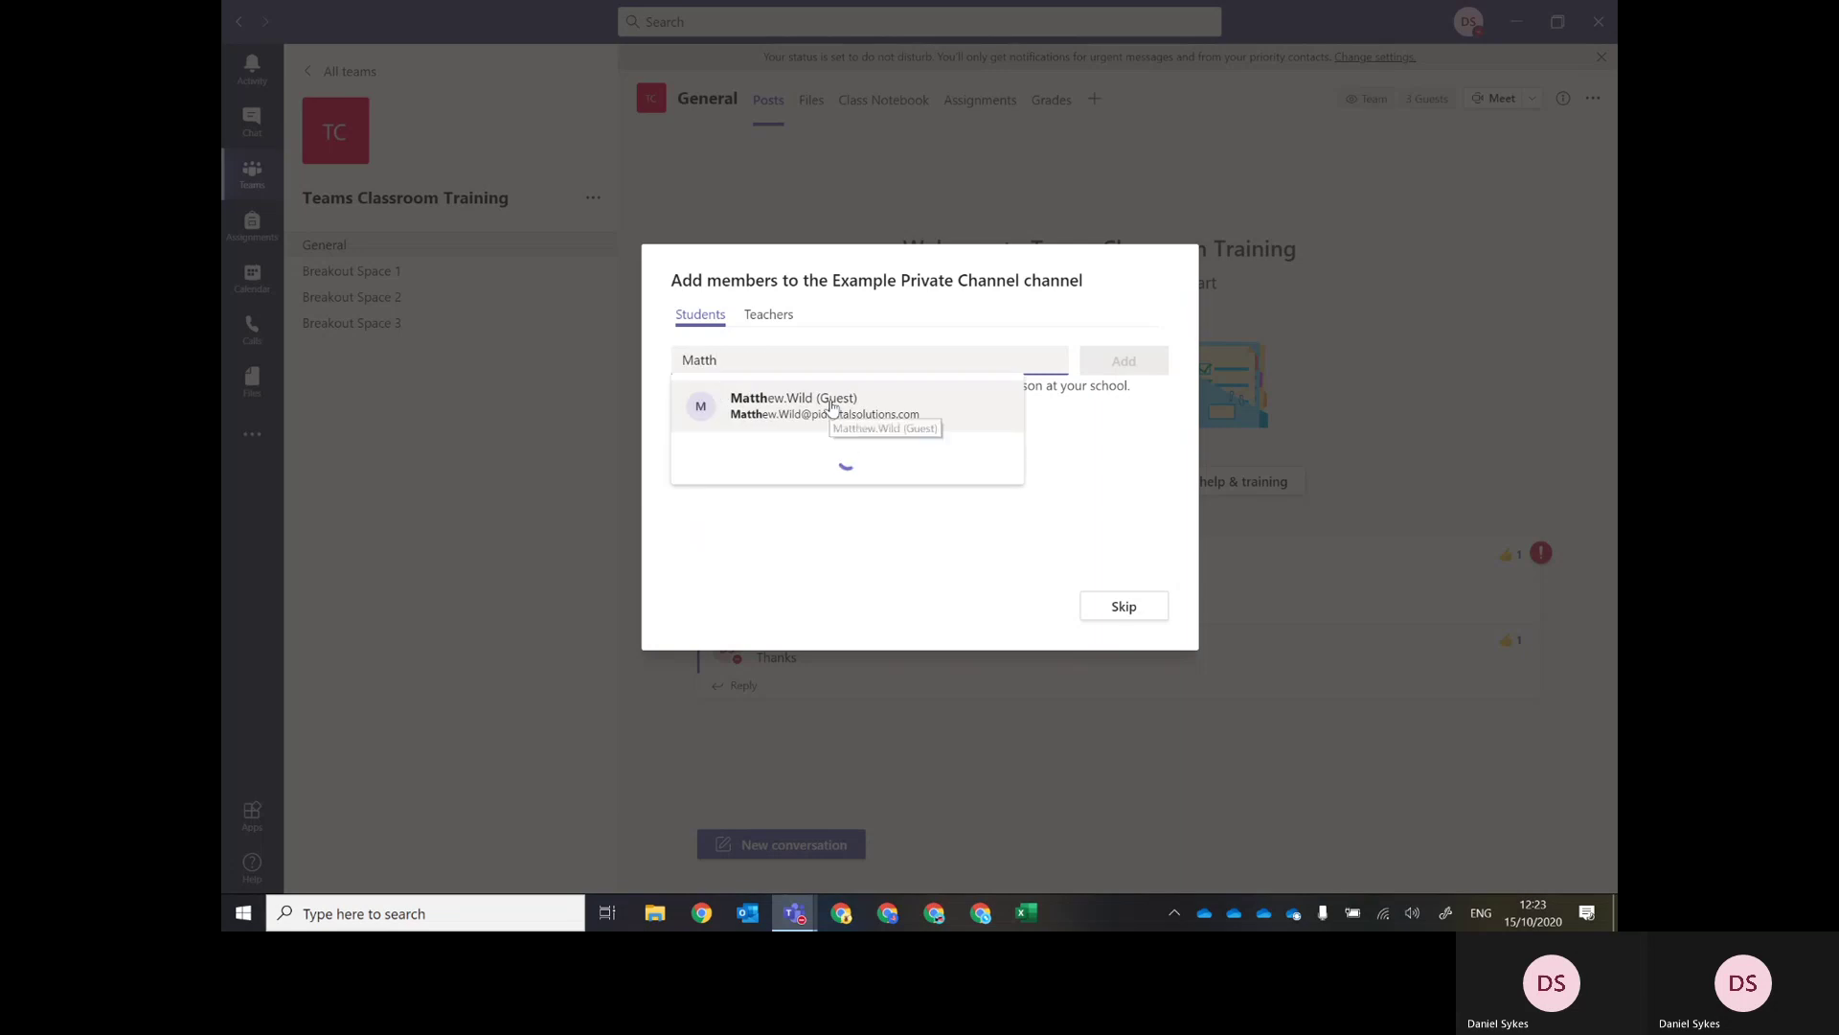
click(832, 407)
click(1117, 367)
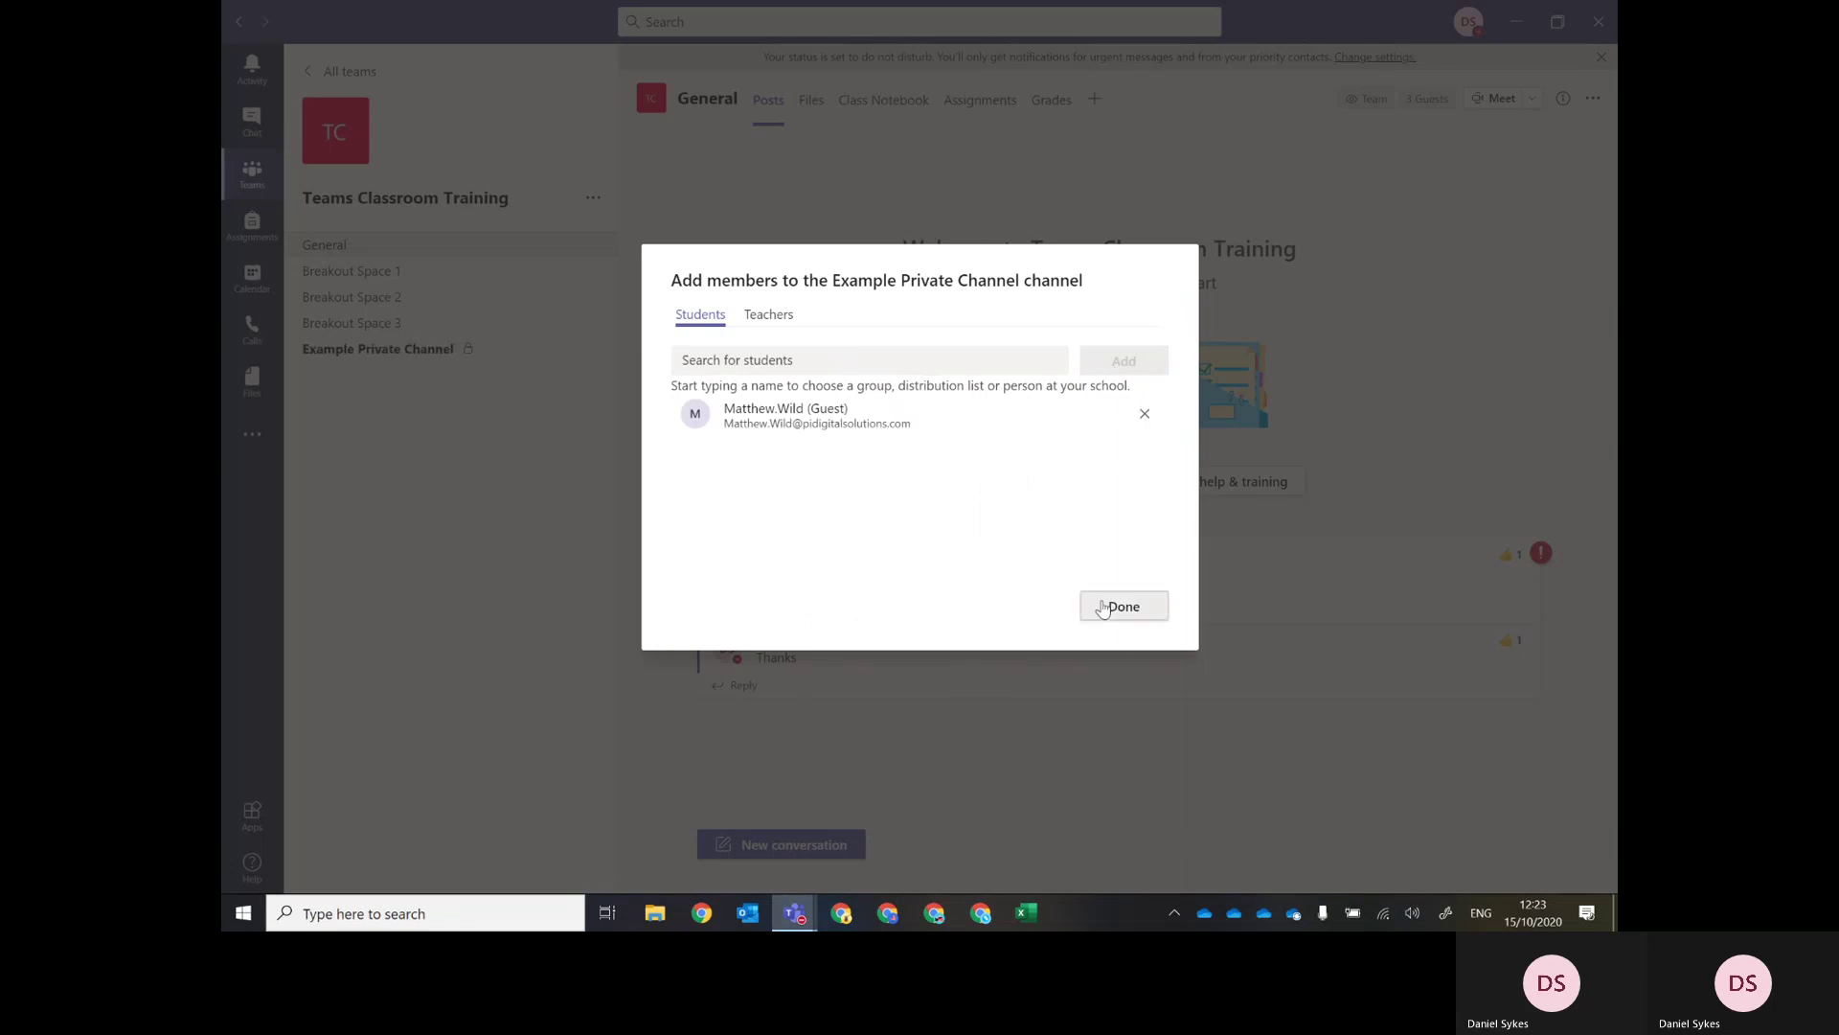
click(1111, 605)
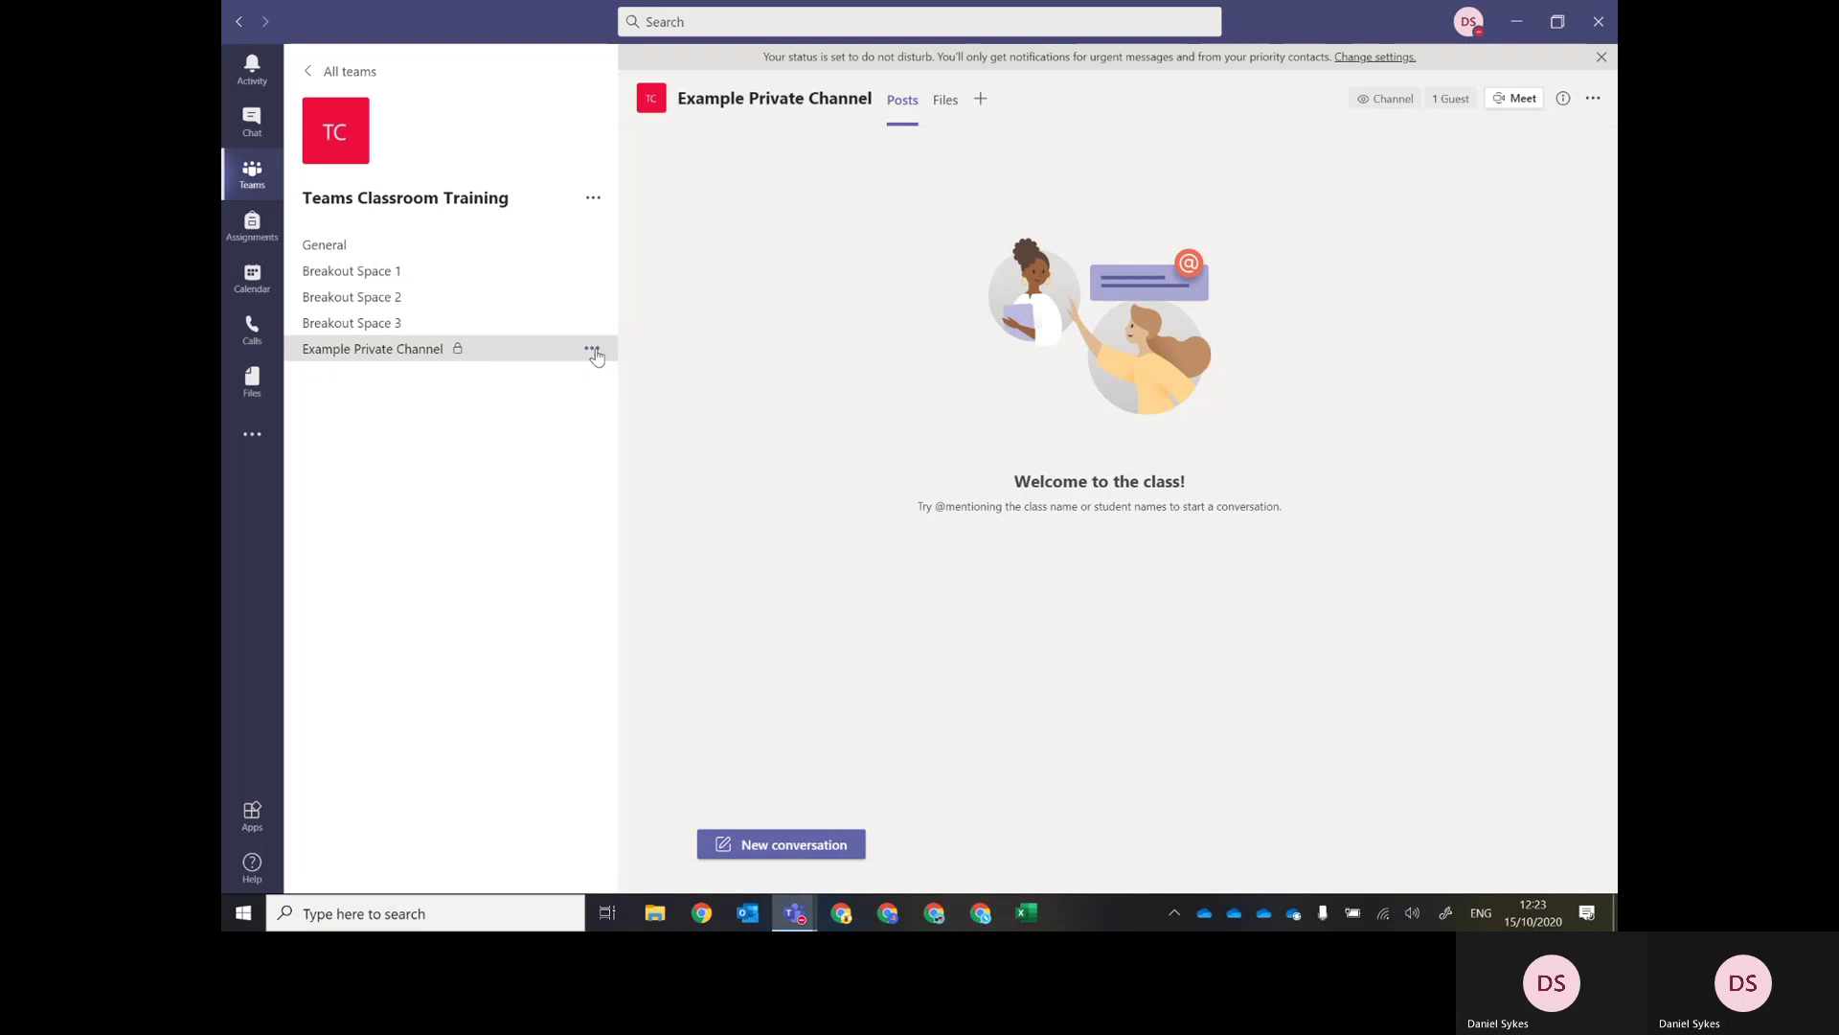
View Example Private Channel's owner and guest members via Manage channel, then return to General.
click(593, 352)
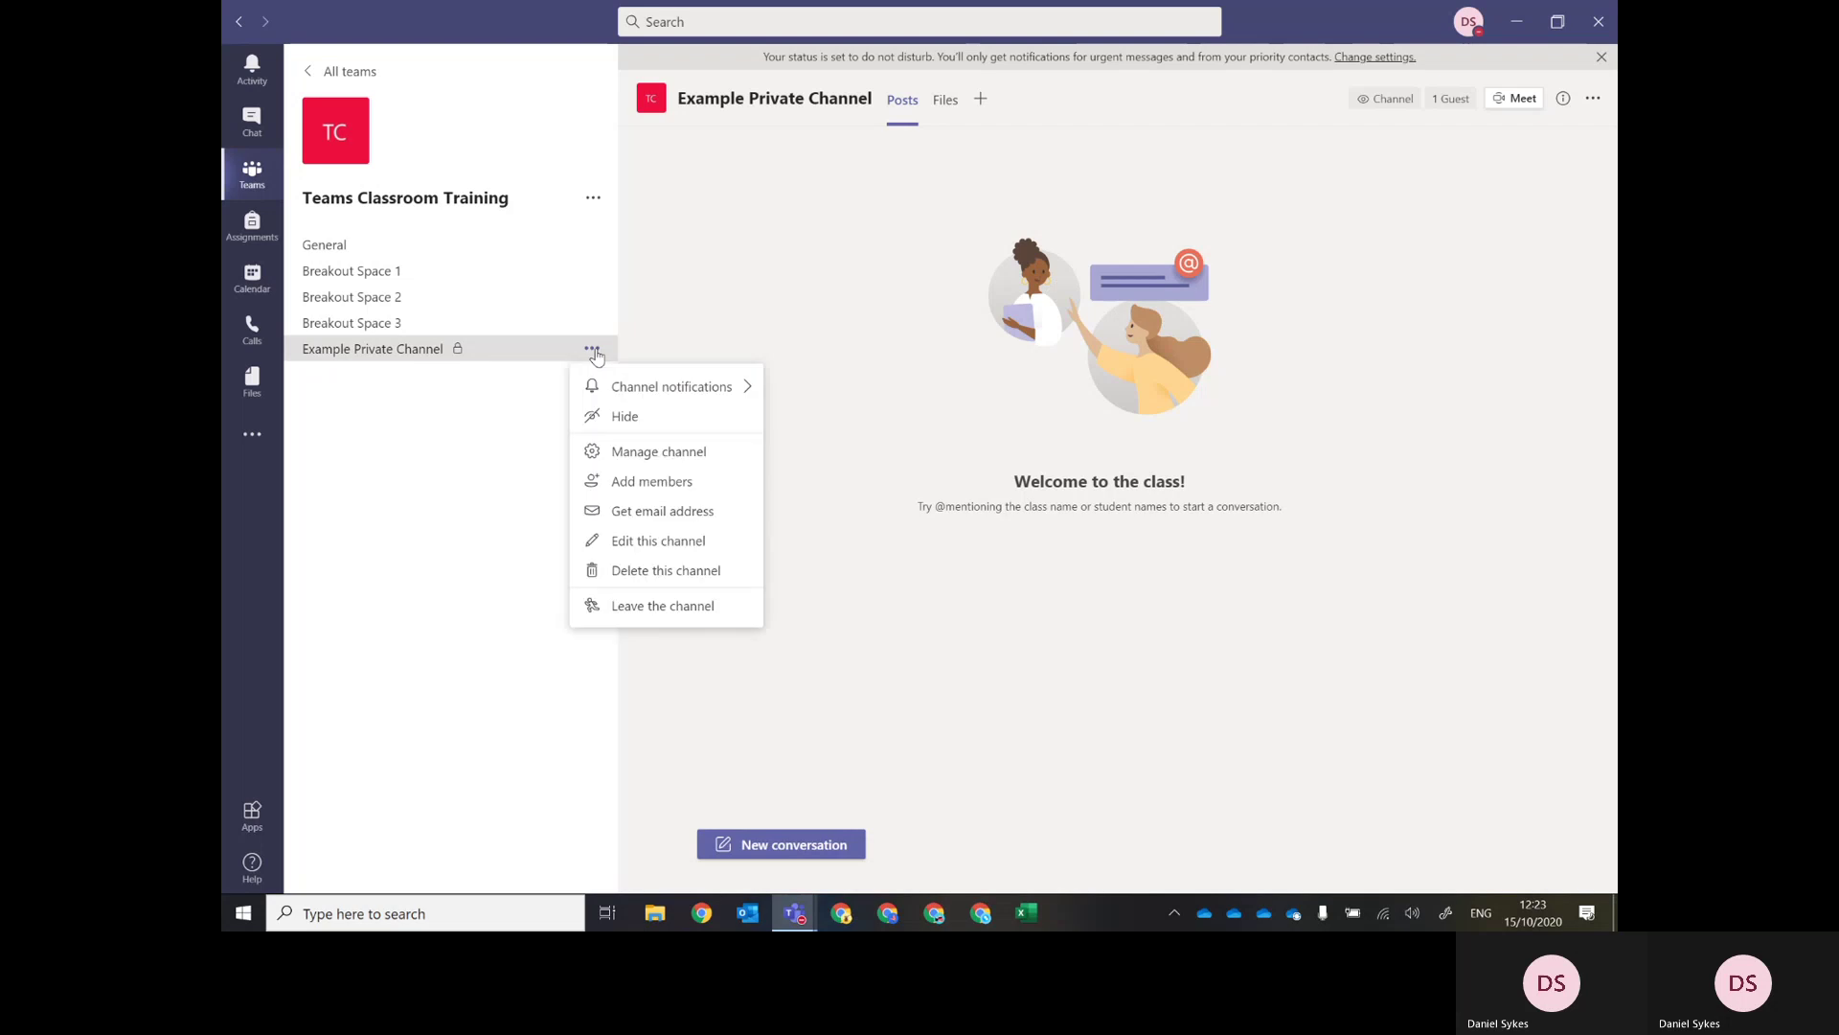
click(696, 453)
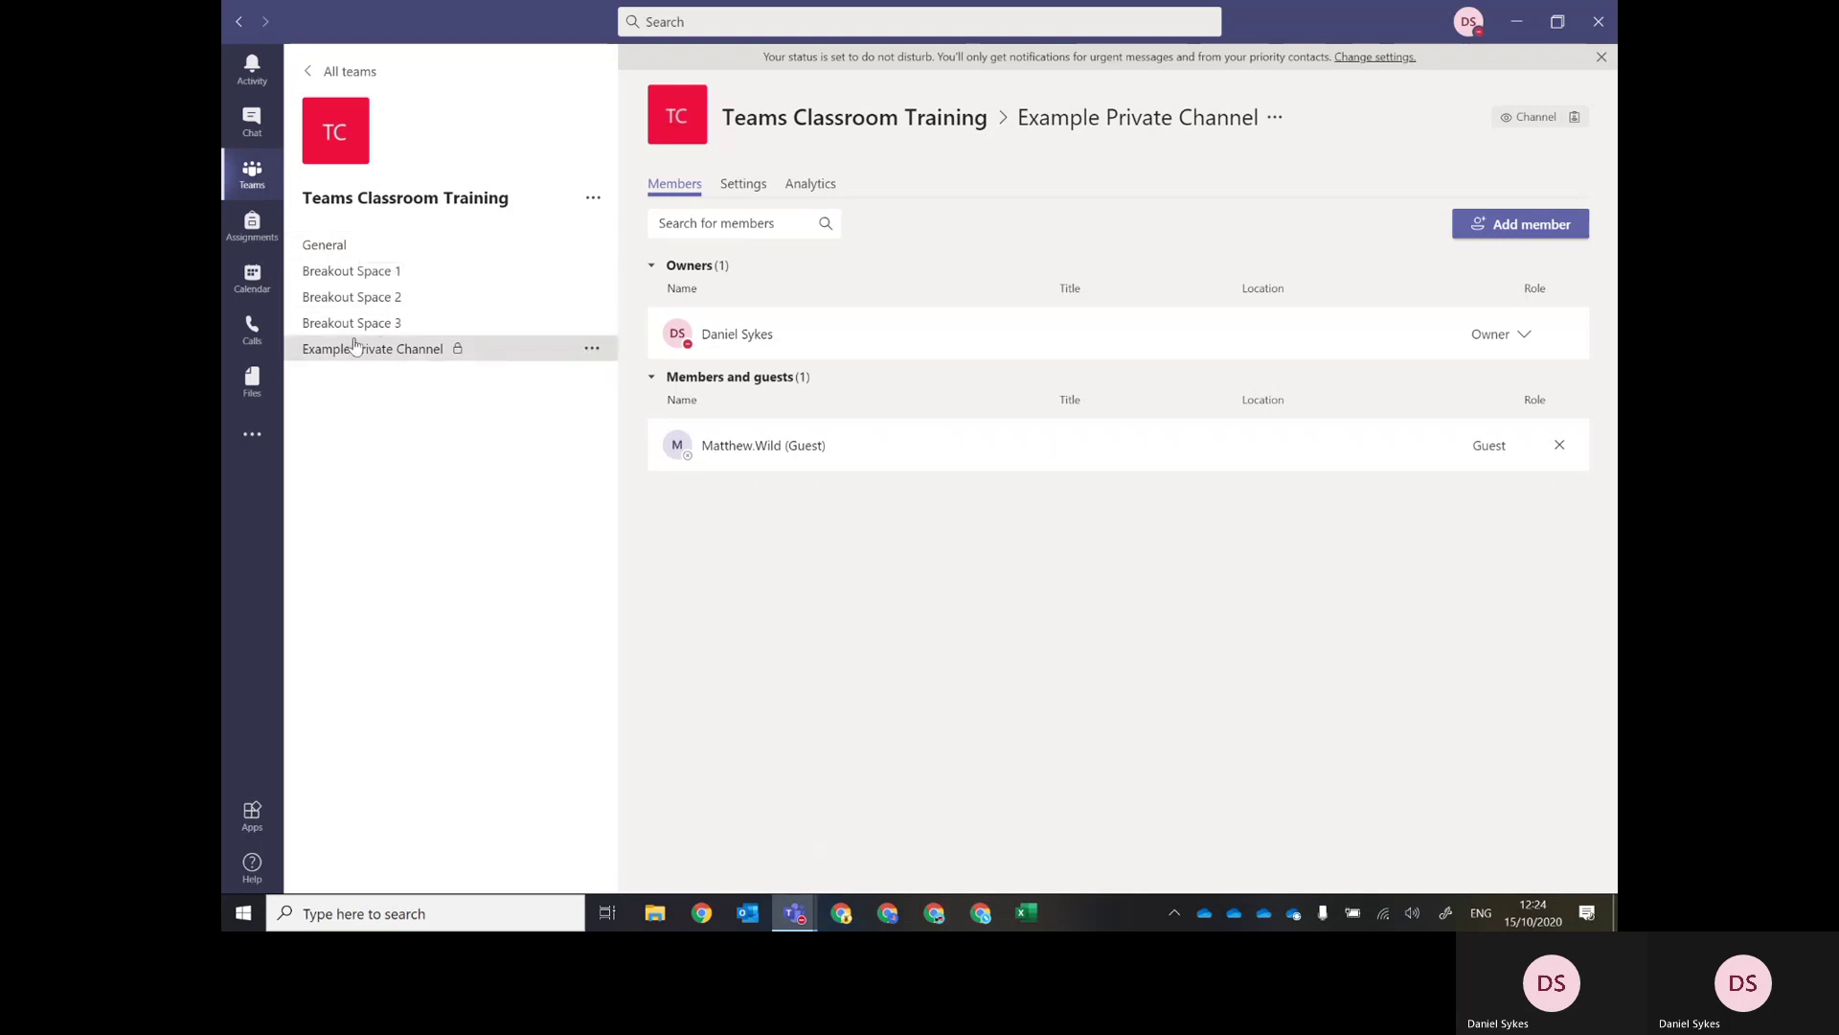
click(365, 249)
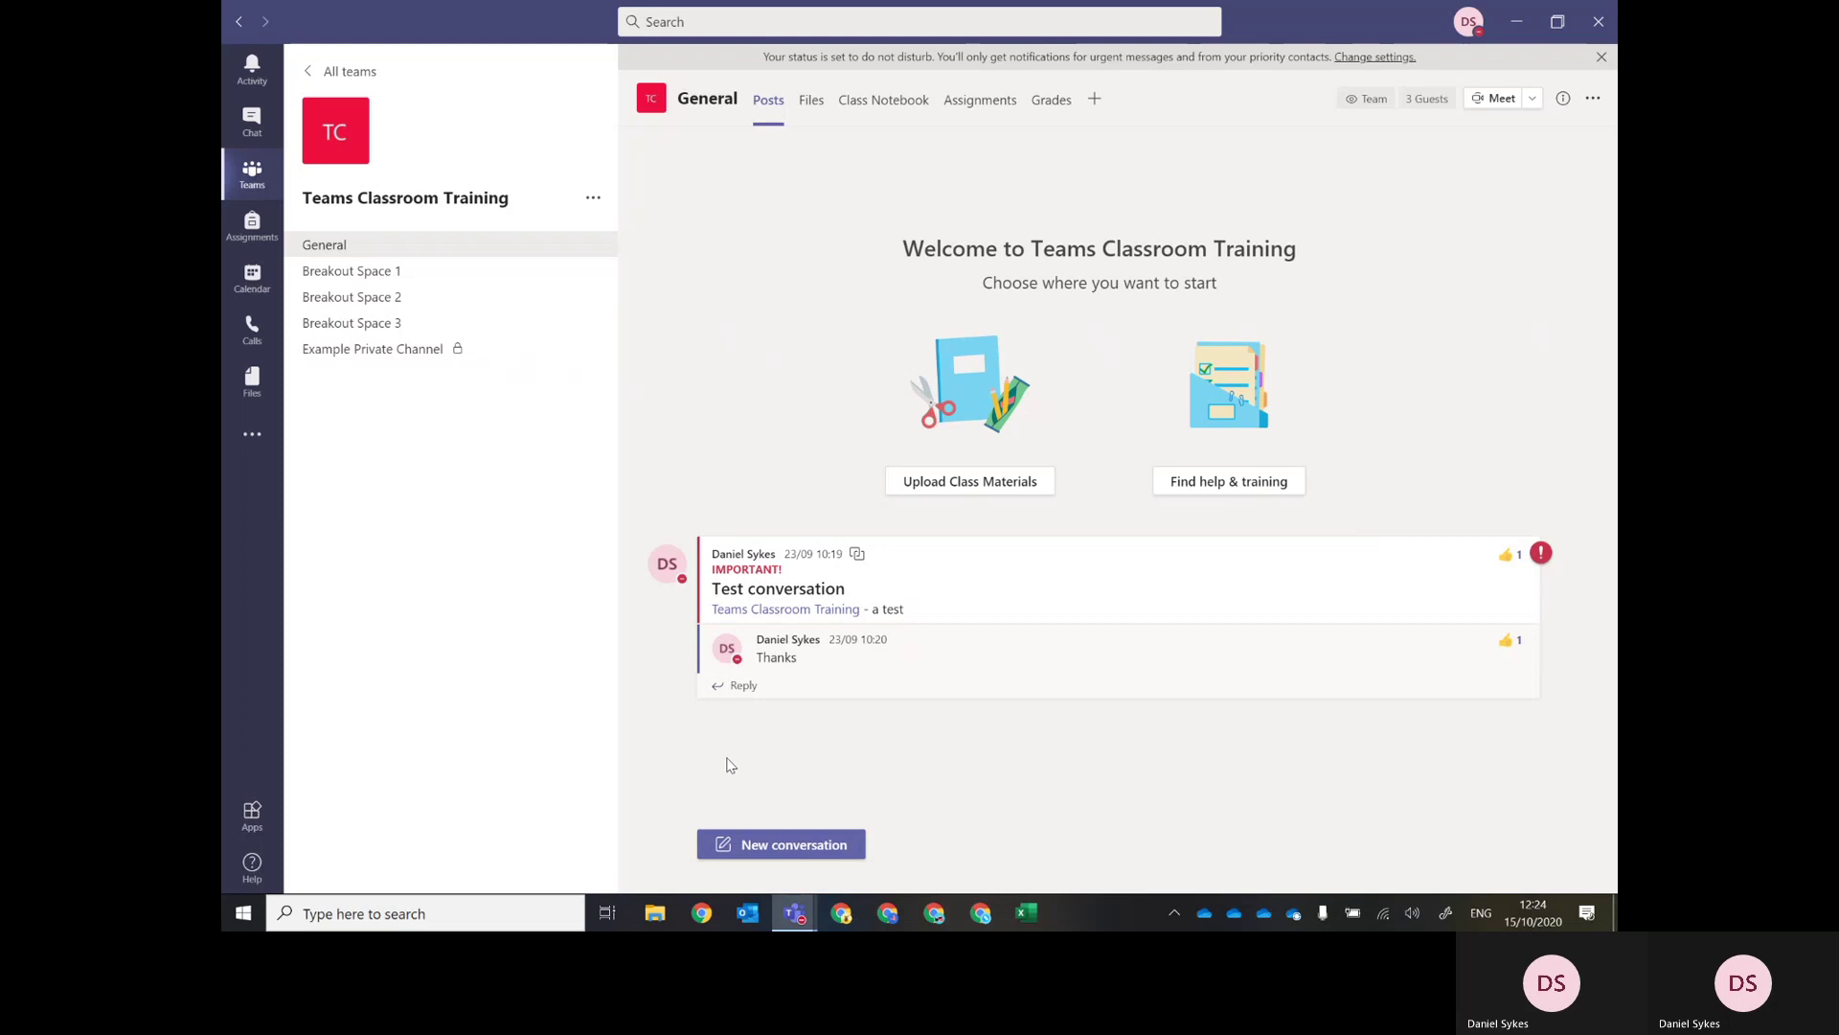
Post a General conversation with subject 'Welcome' and message 'Welcome to the training session'.
click(755, 846)
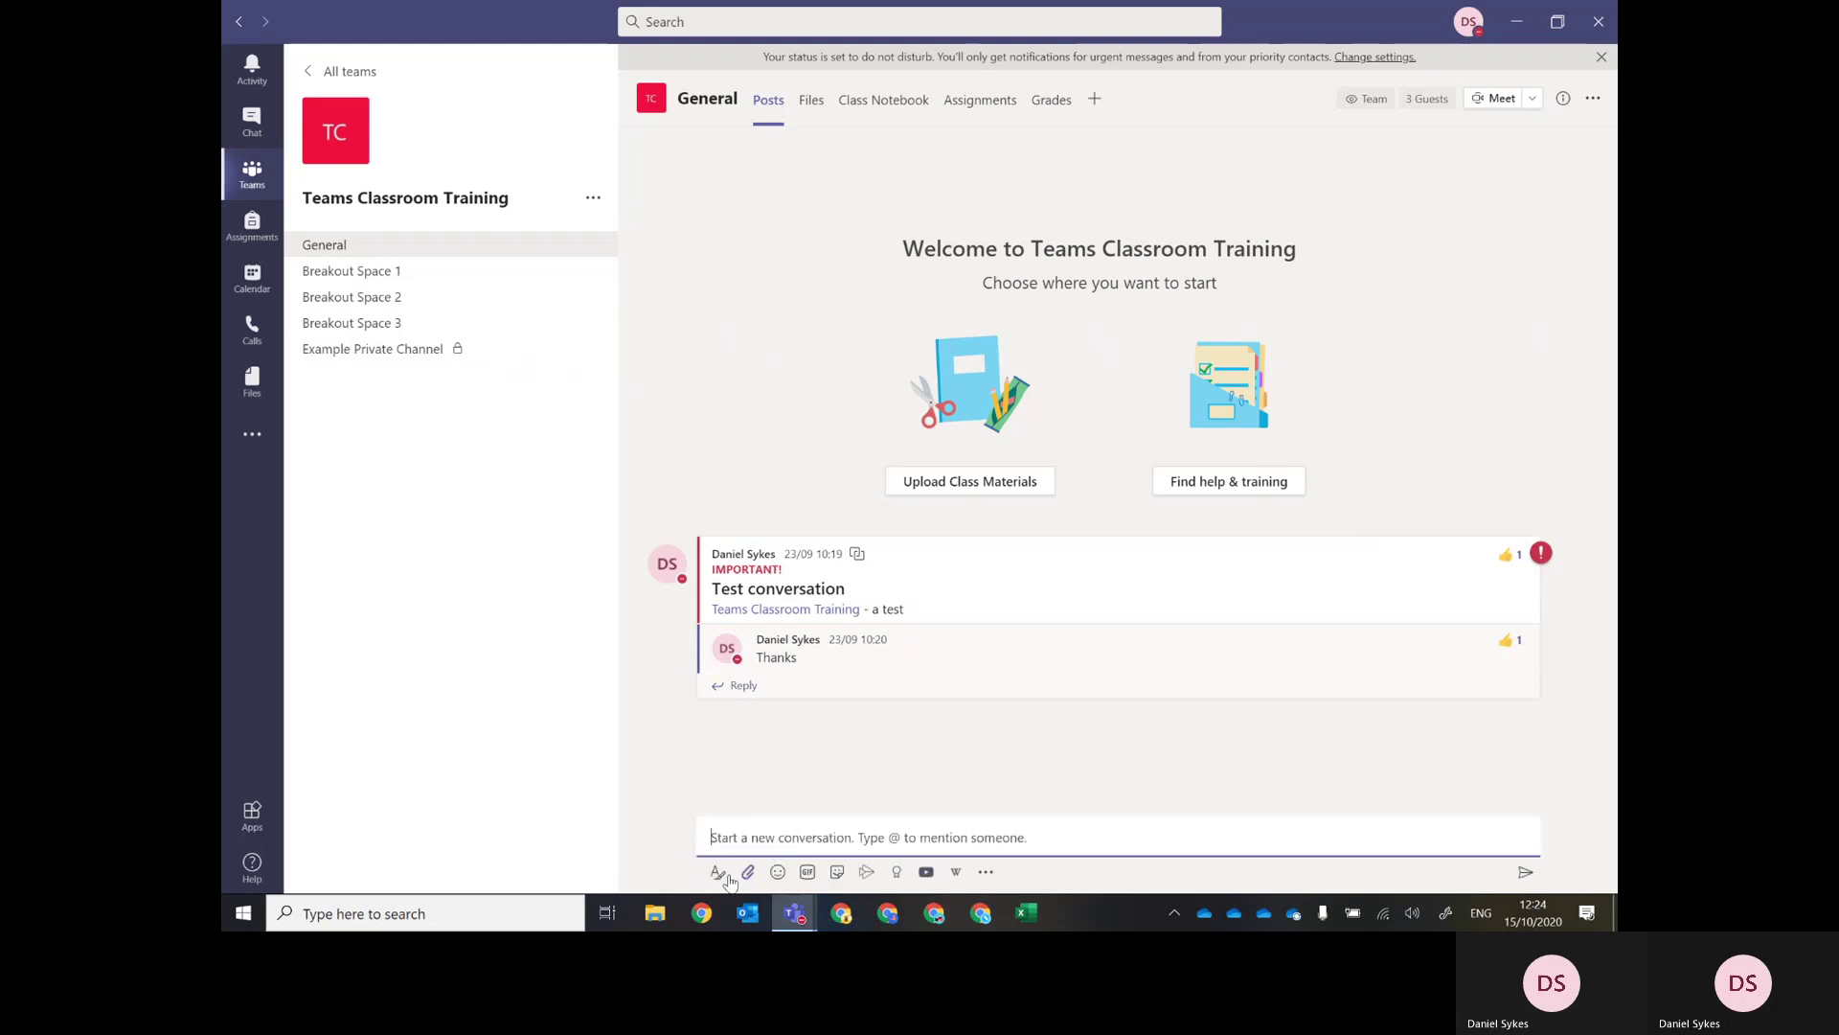
click(718, 871)
click(752, 781)
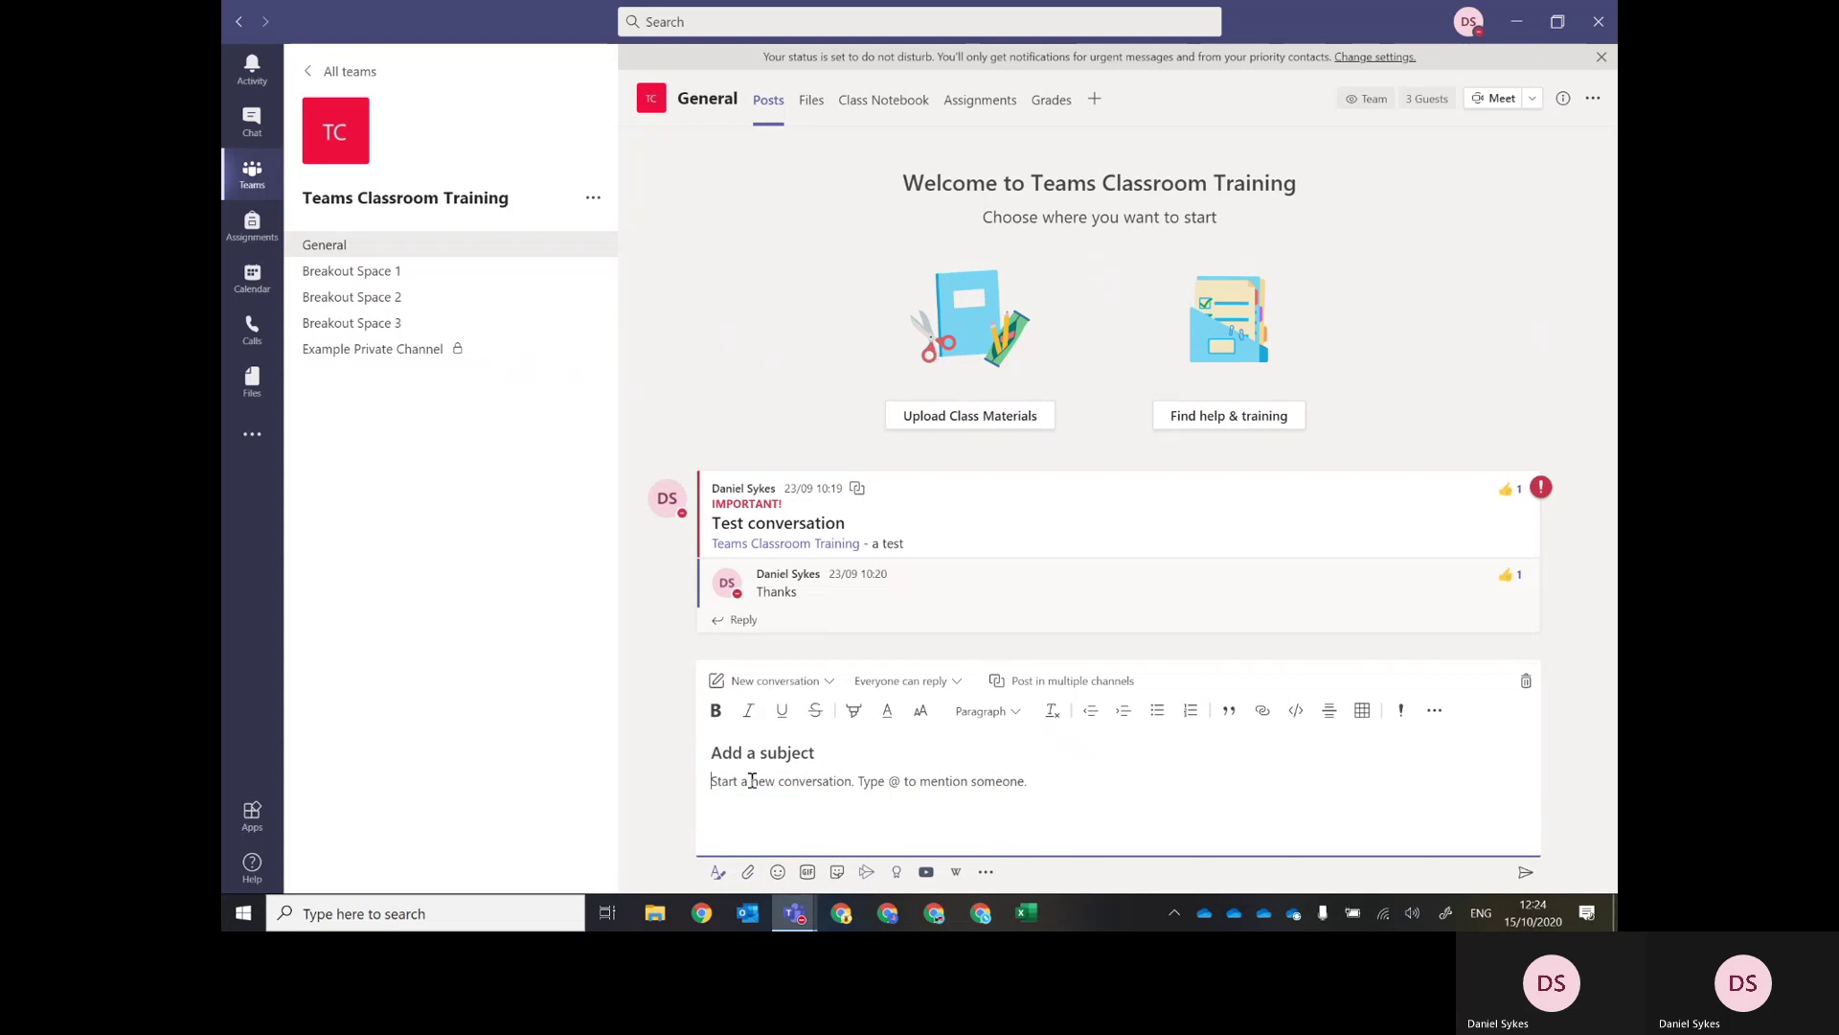
text(Welcome to the)
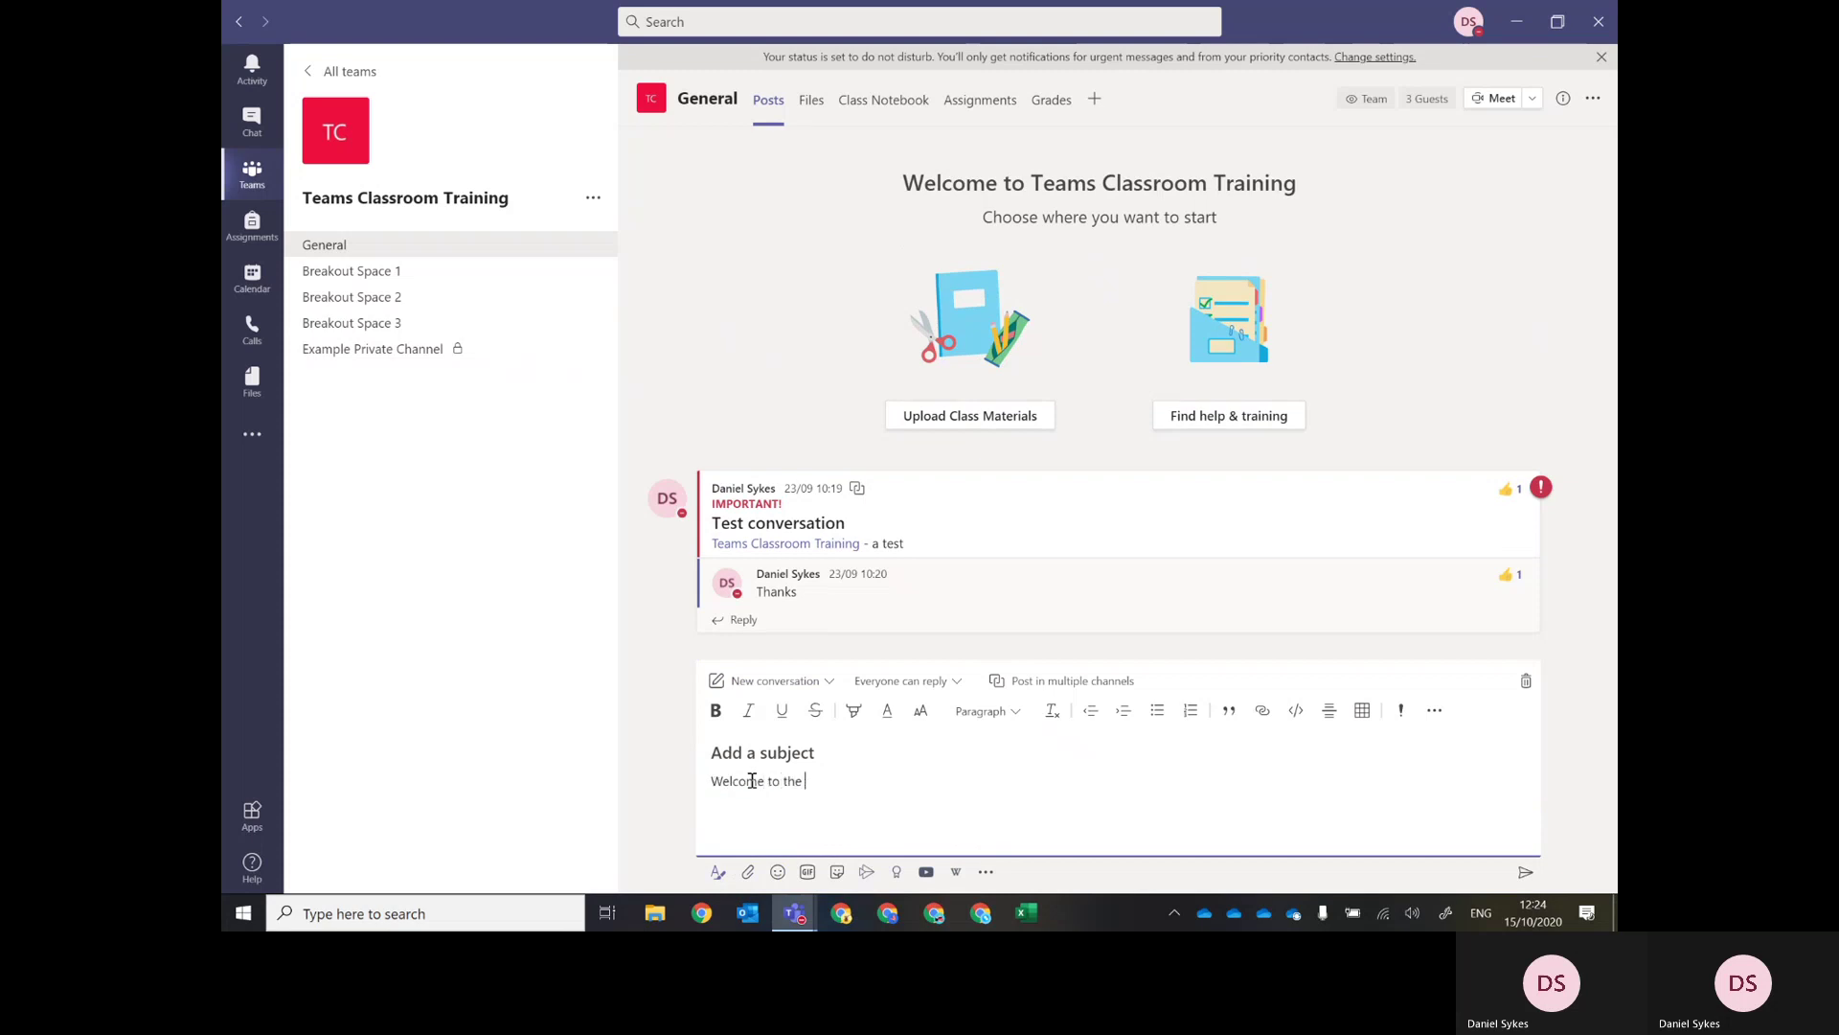
text( training sessionWelcomgt)
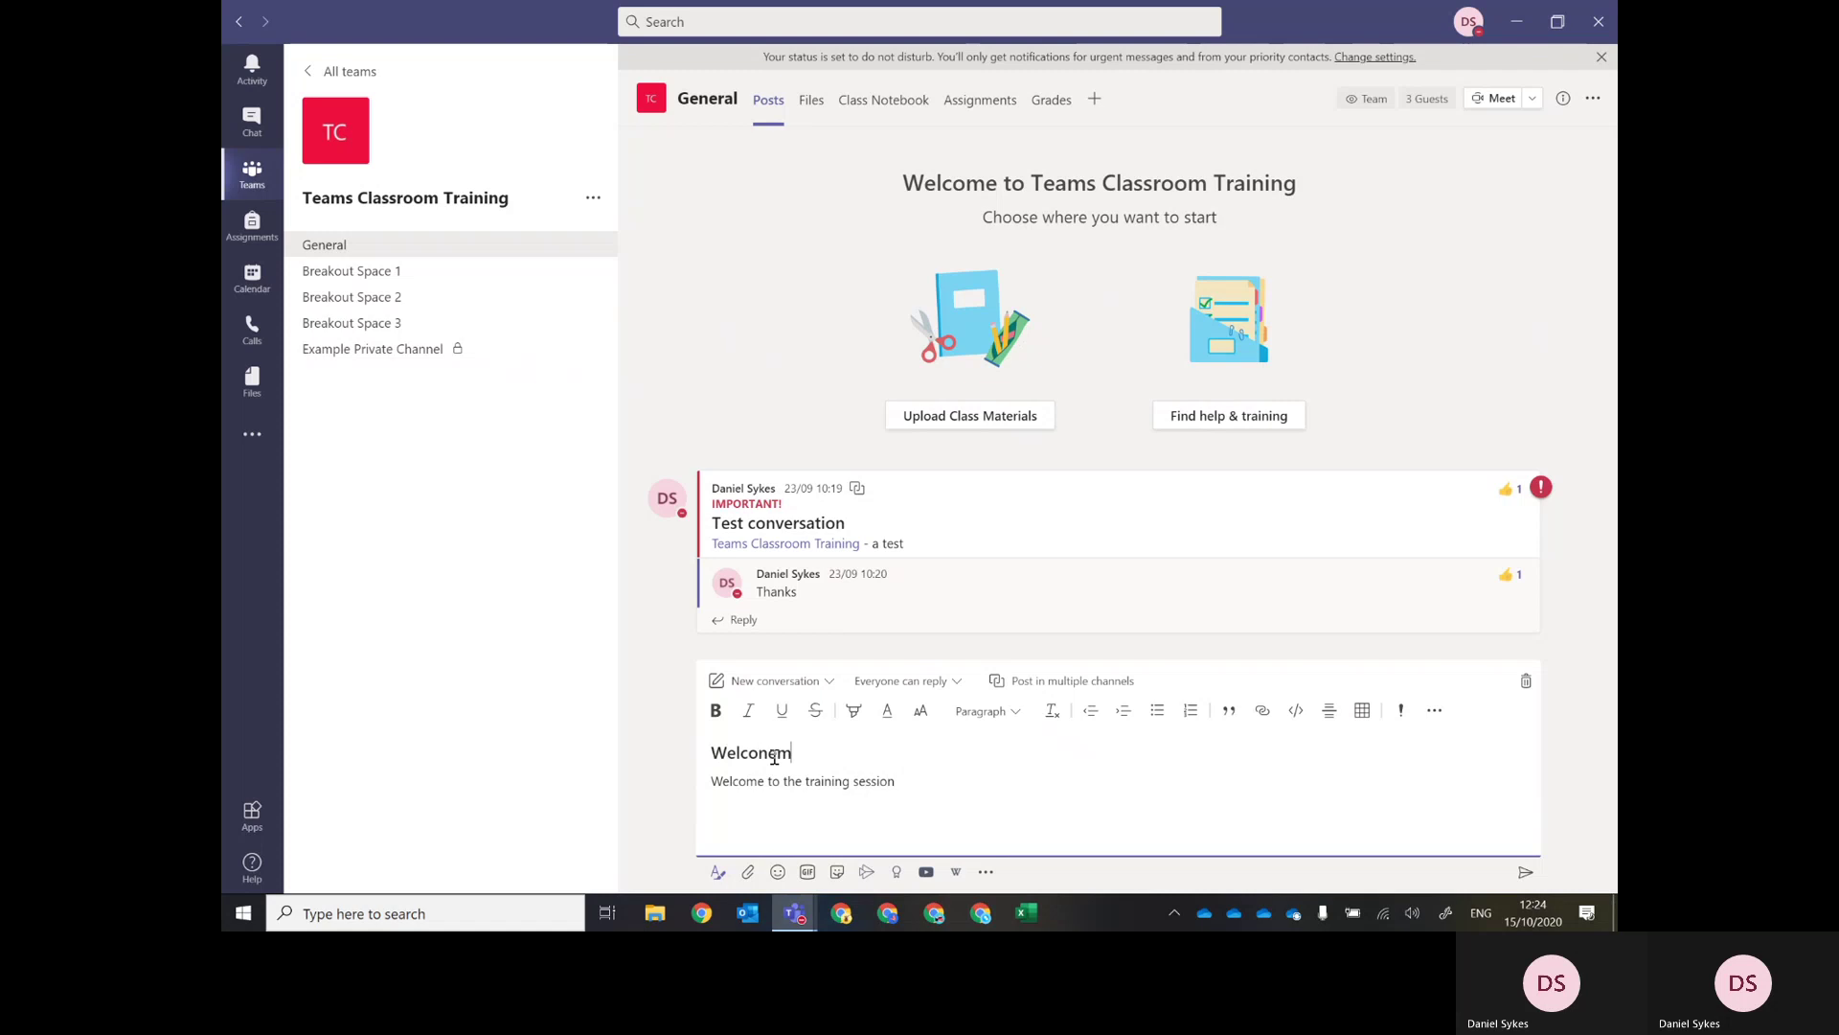
key(BackSpace)
key(BackSpace)
key(BackSpace)
text(me)
click(1526, 874)
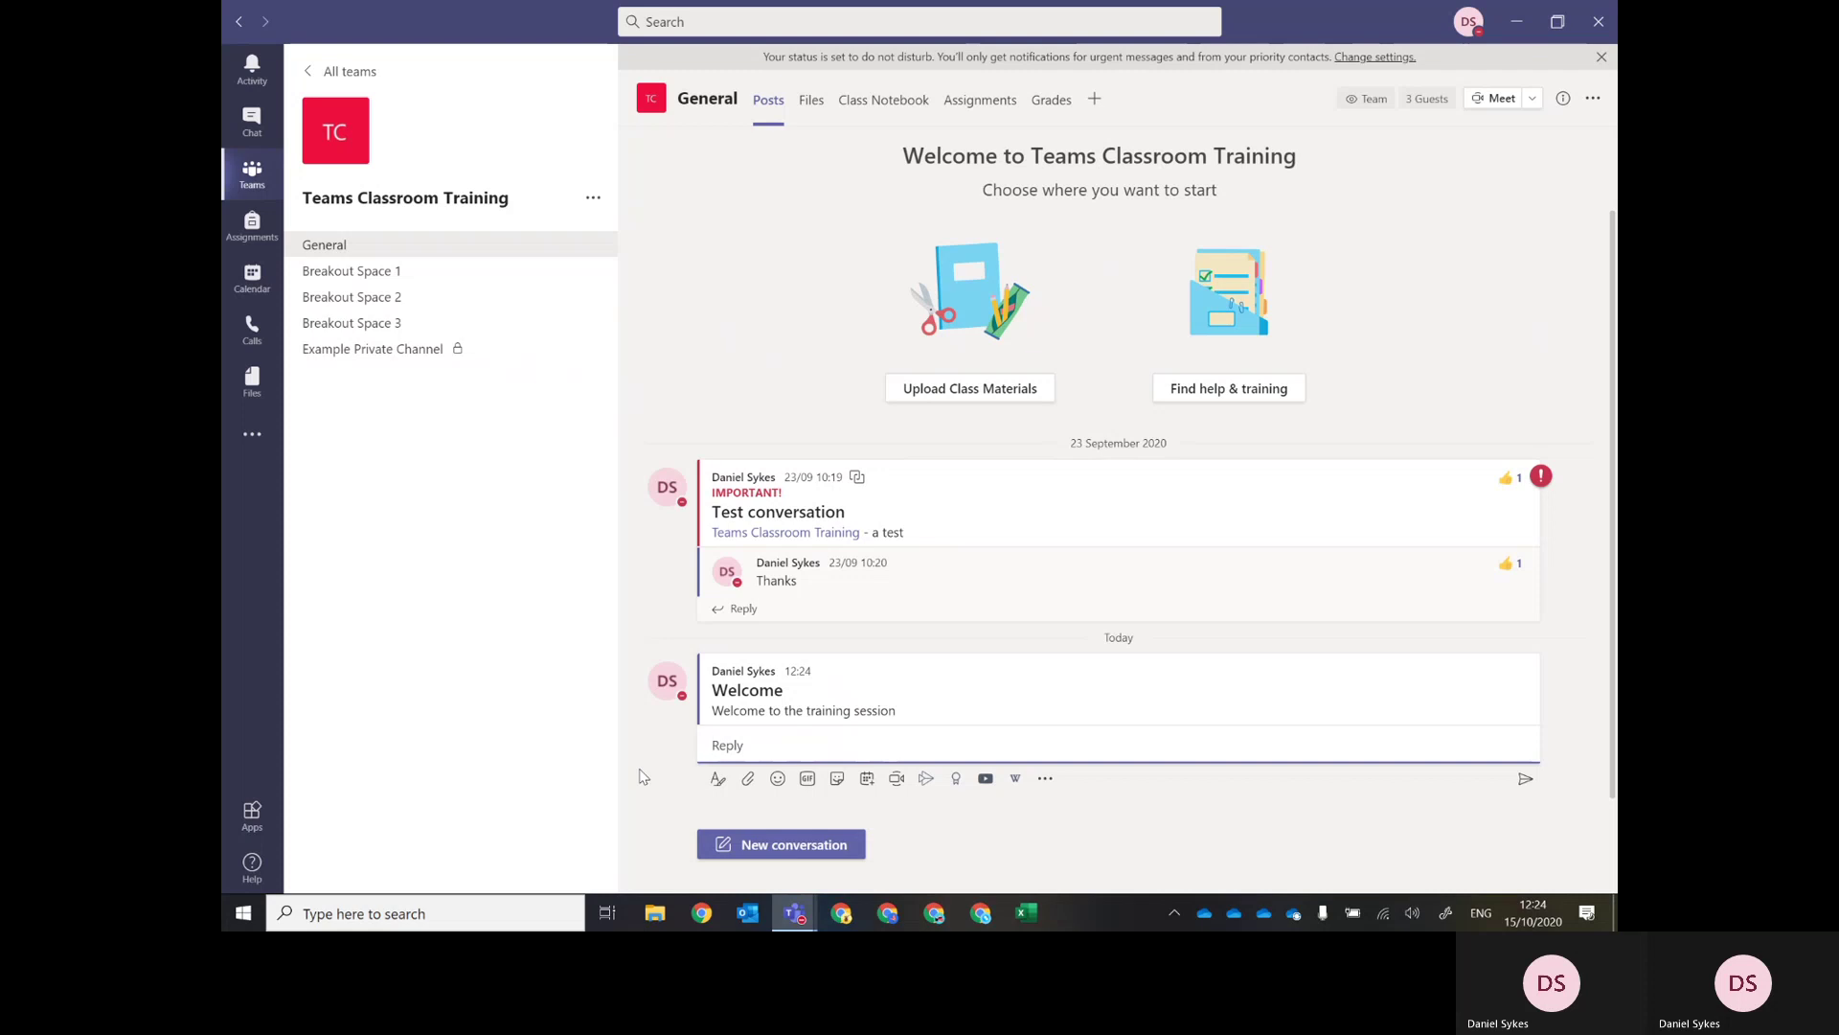
text(@Siom)
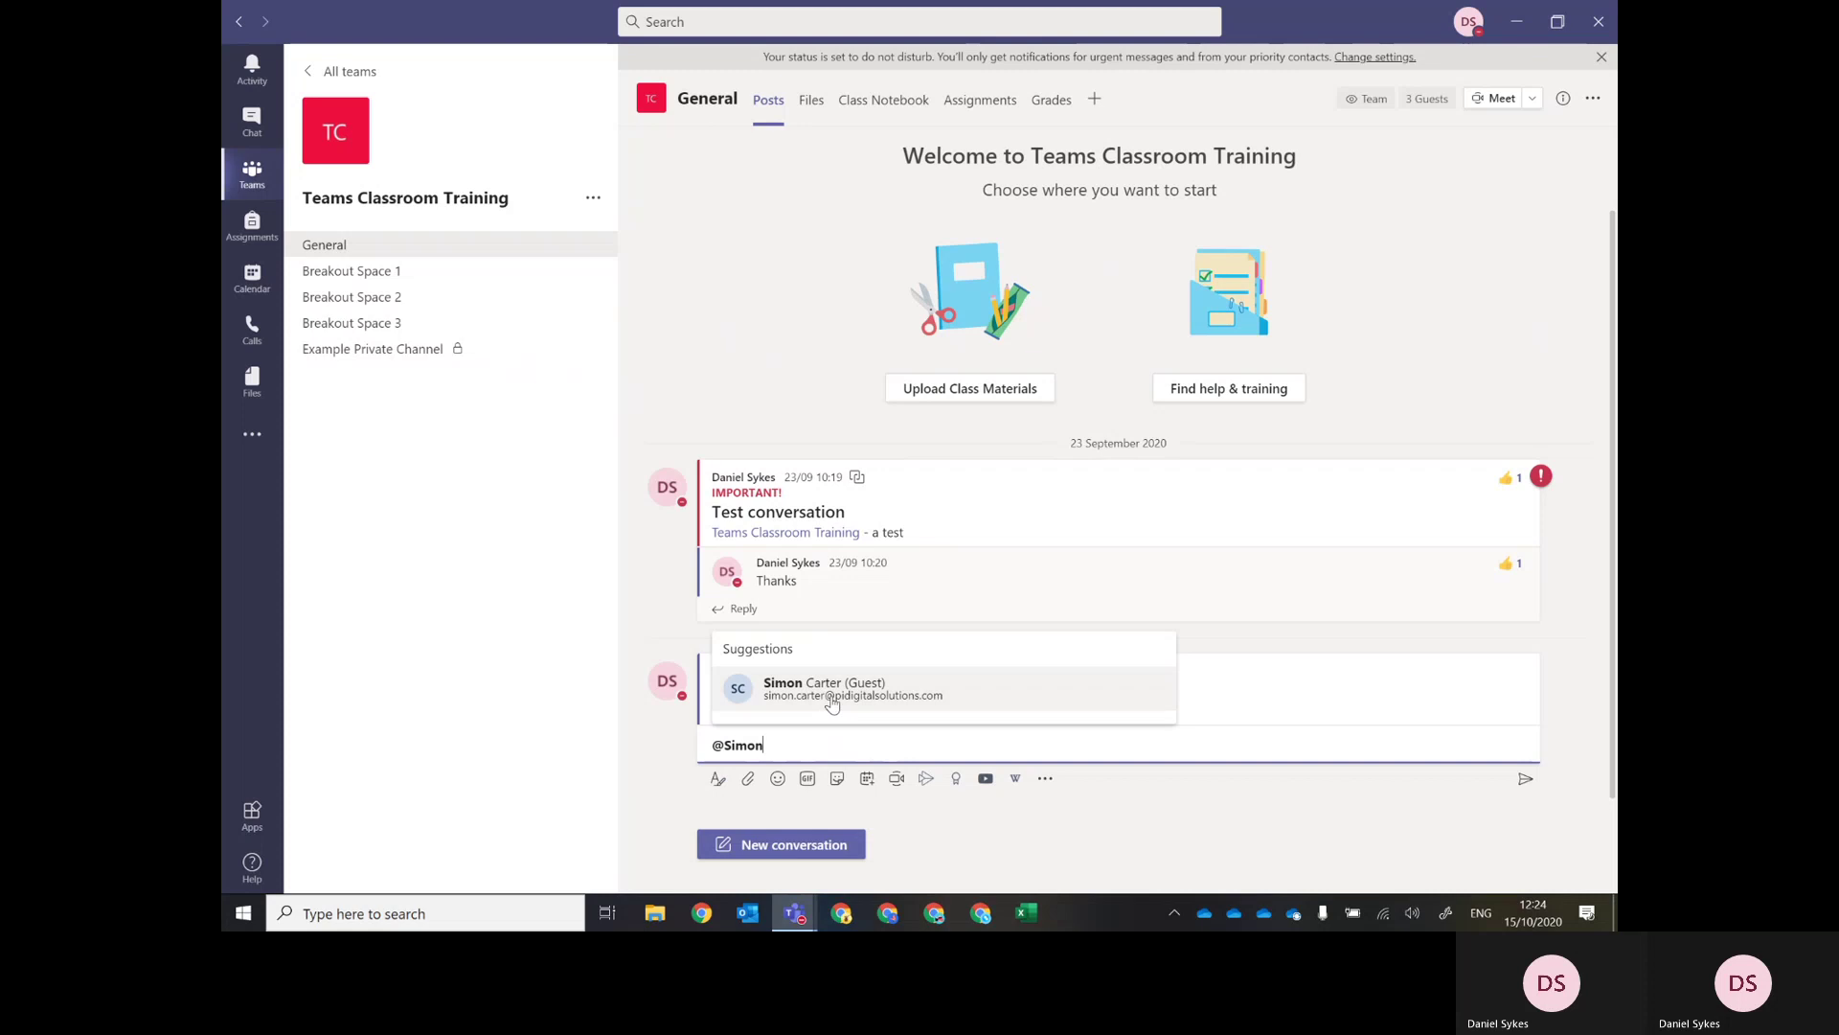
click(833, 700)
text(welcome)
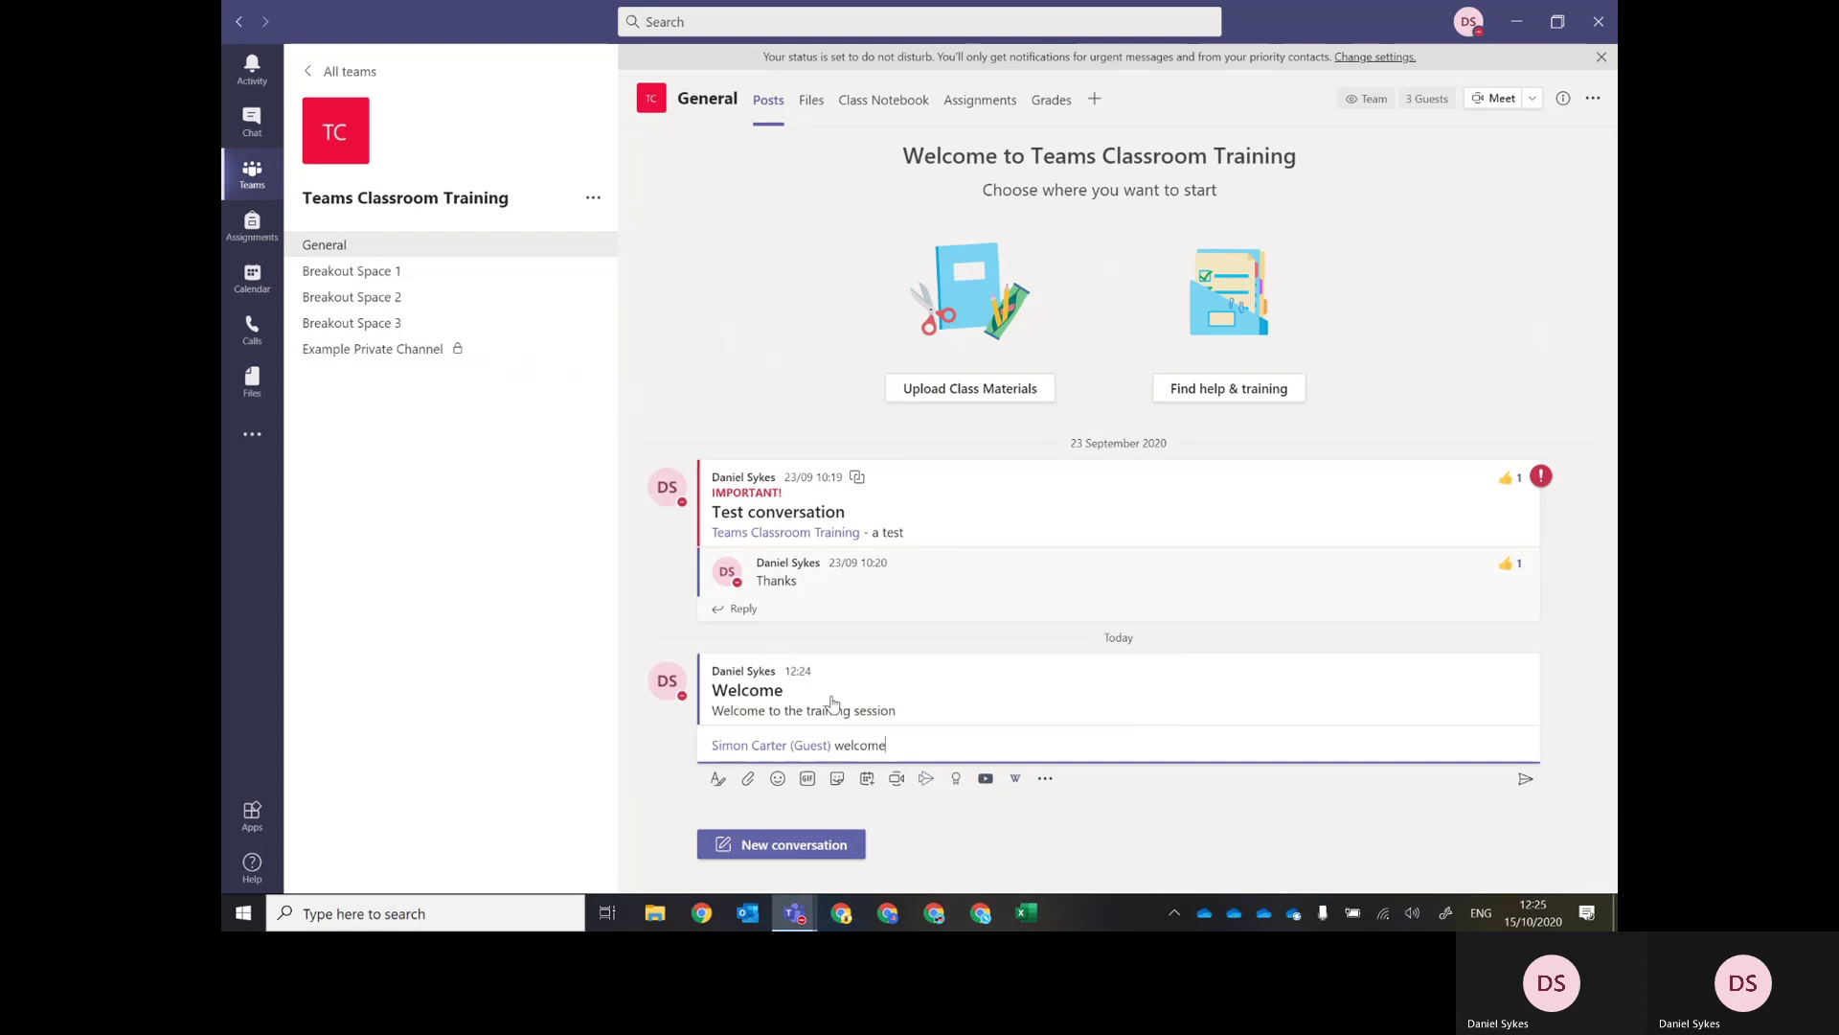
key(Return)
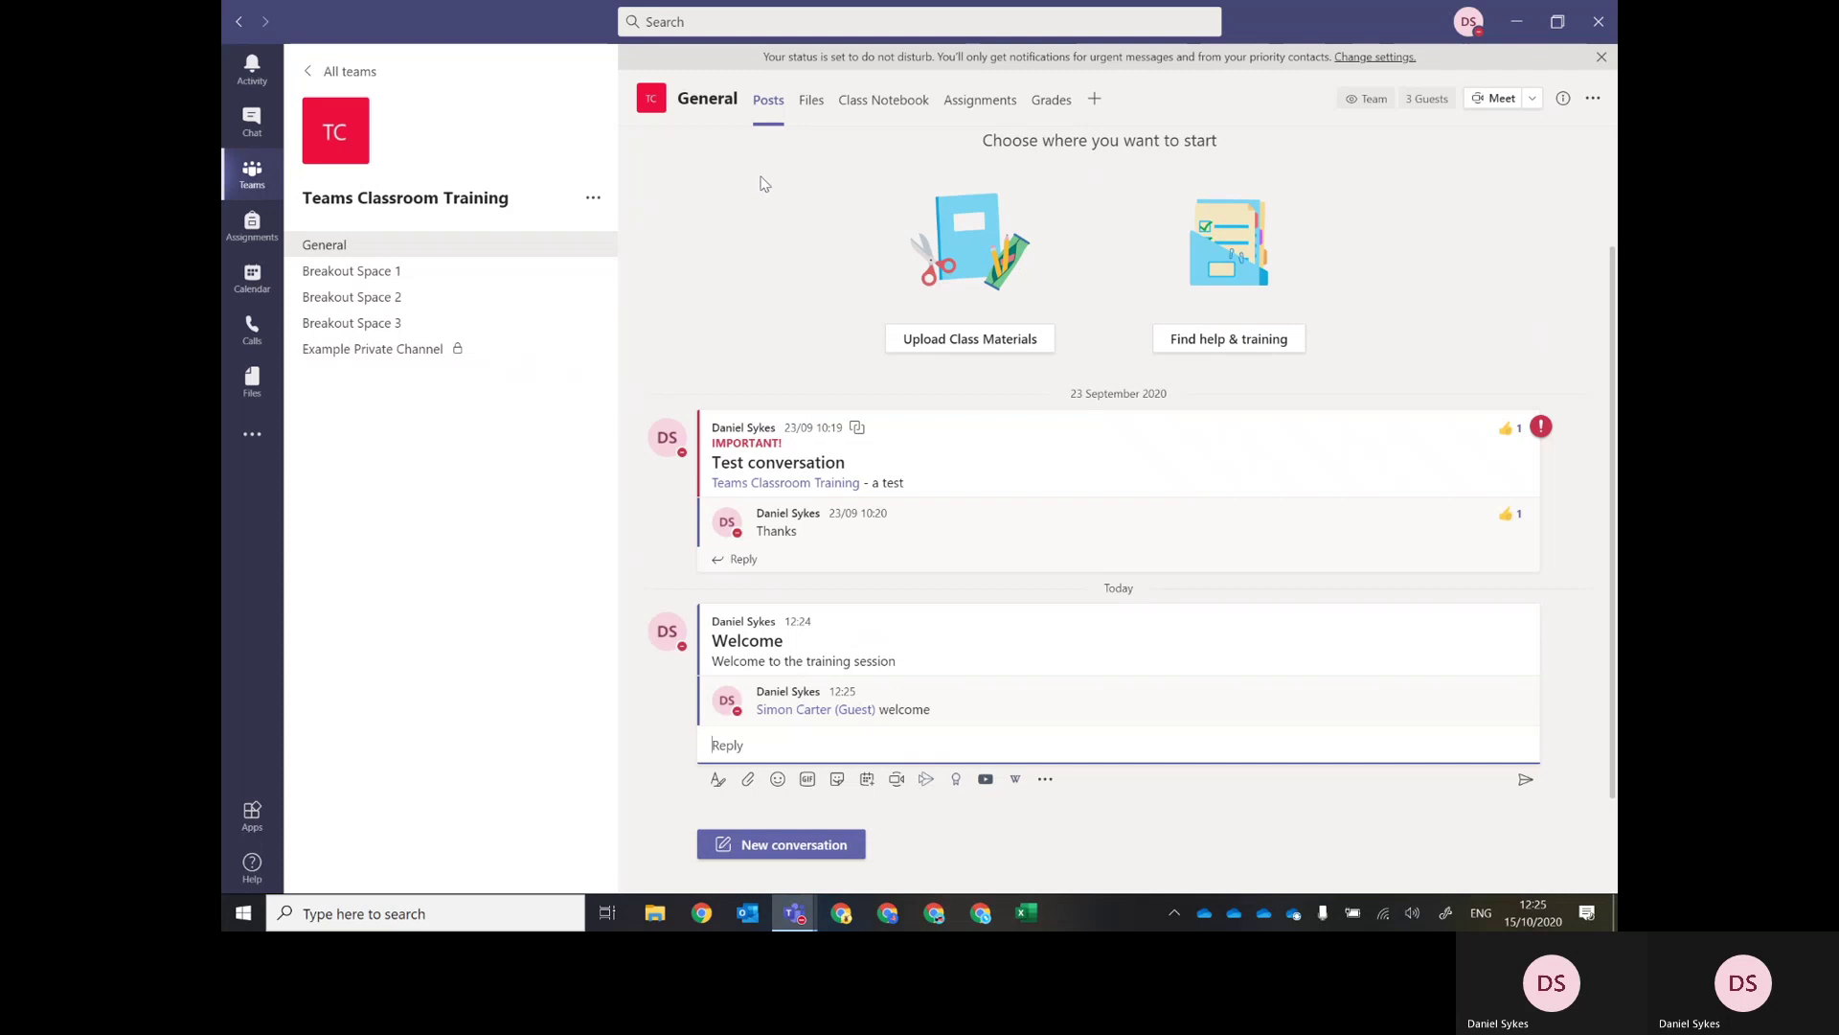
click(808, 104)
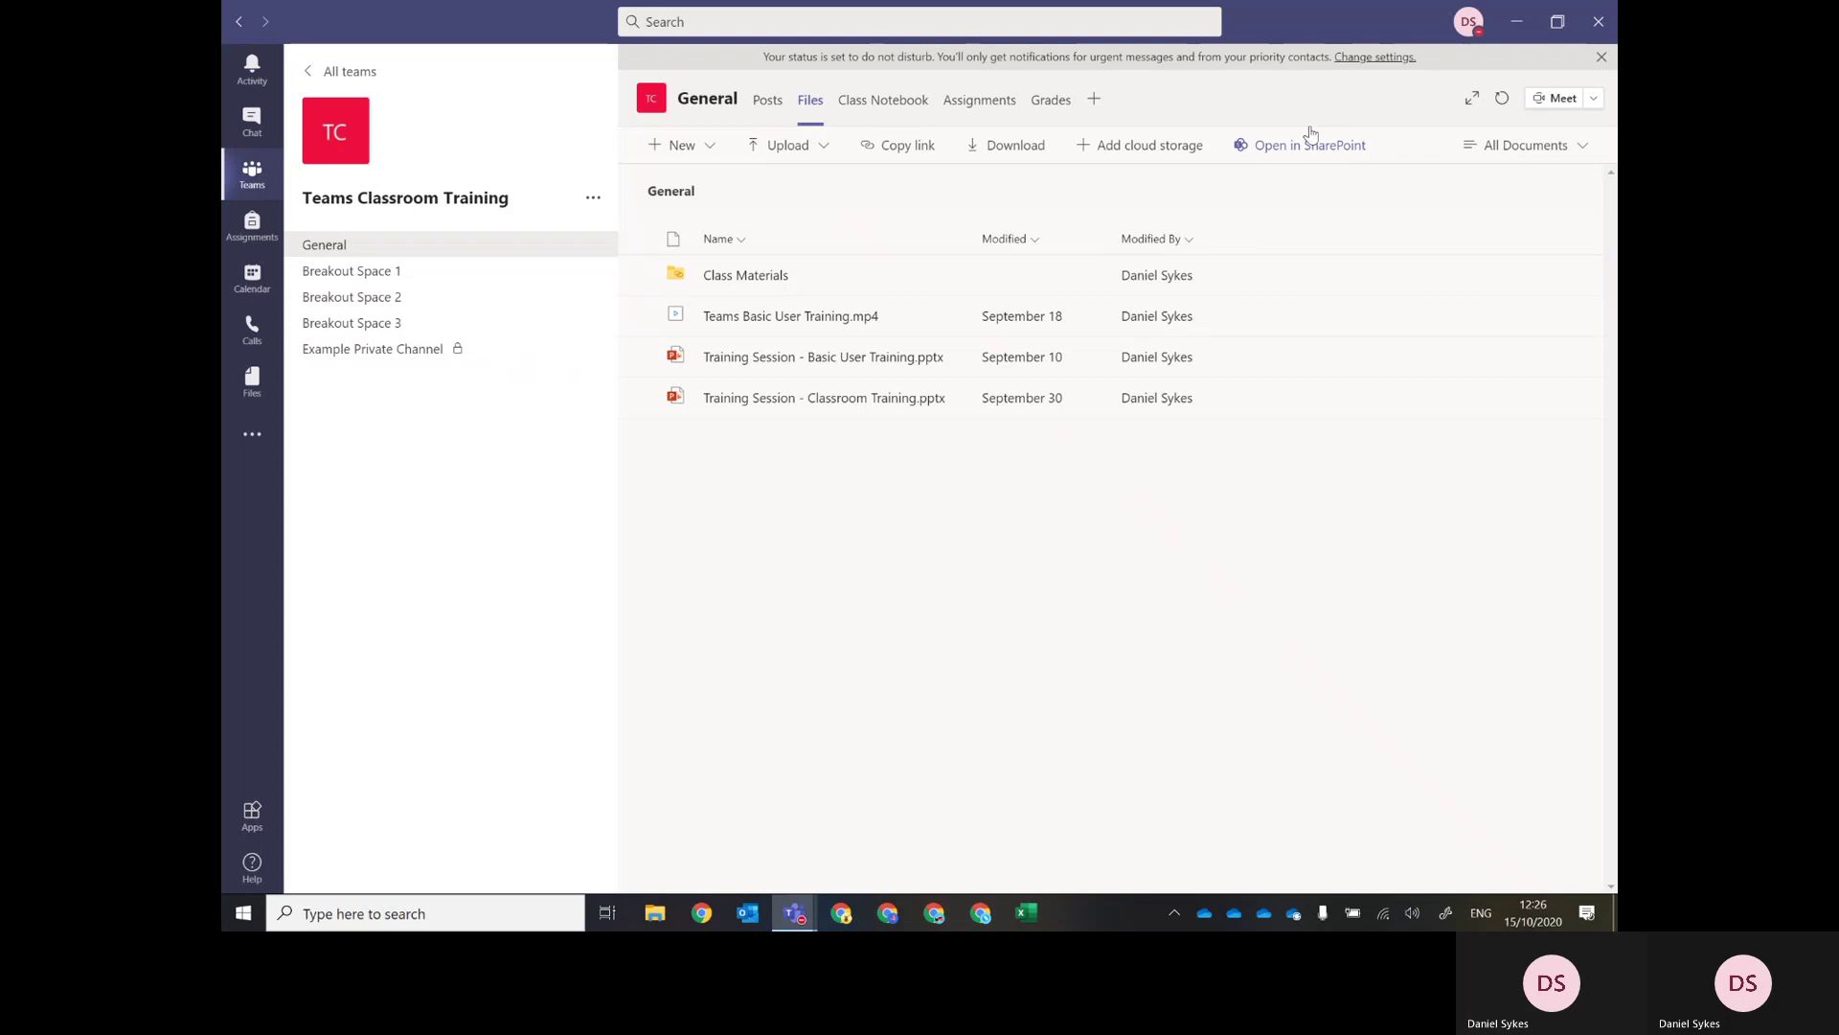
Check the available new item types in General's files, then open the Class Materials folder.
click(708, 148)
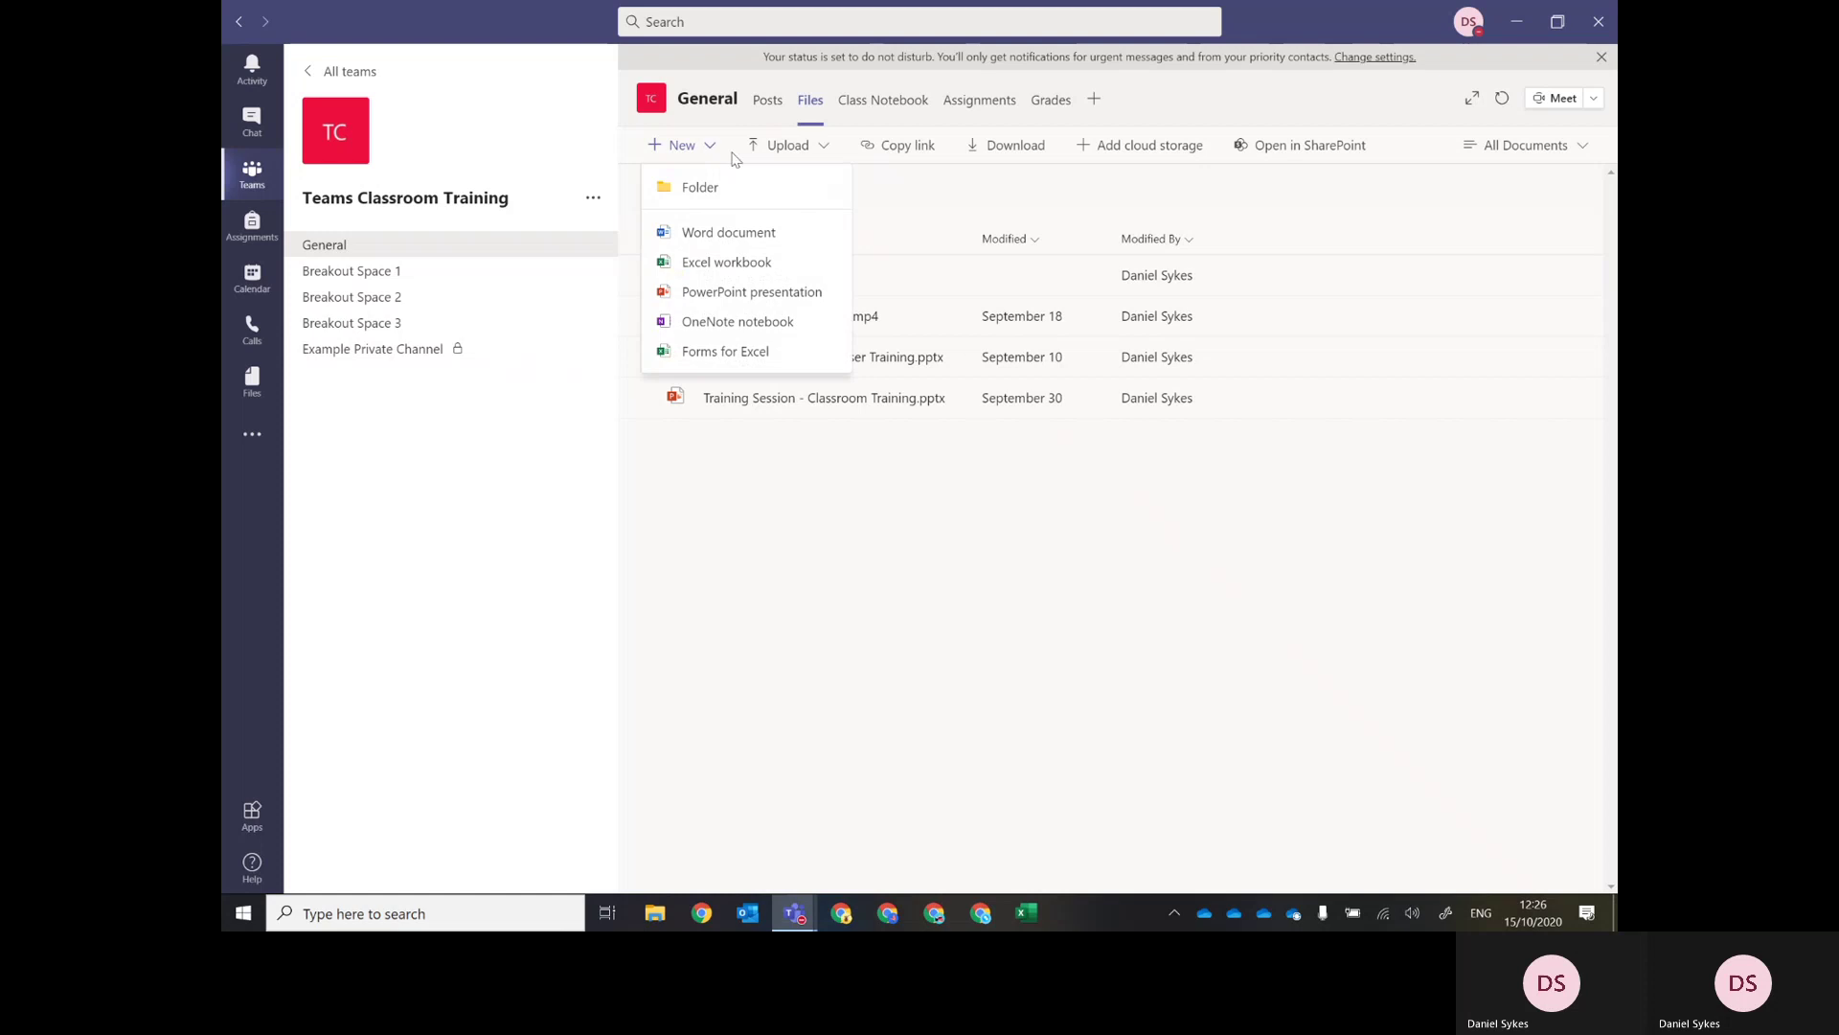
click(898, 197)
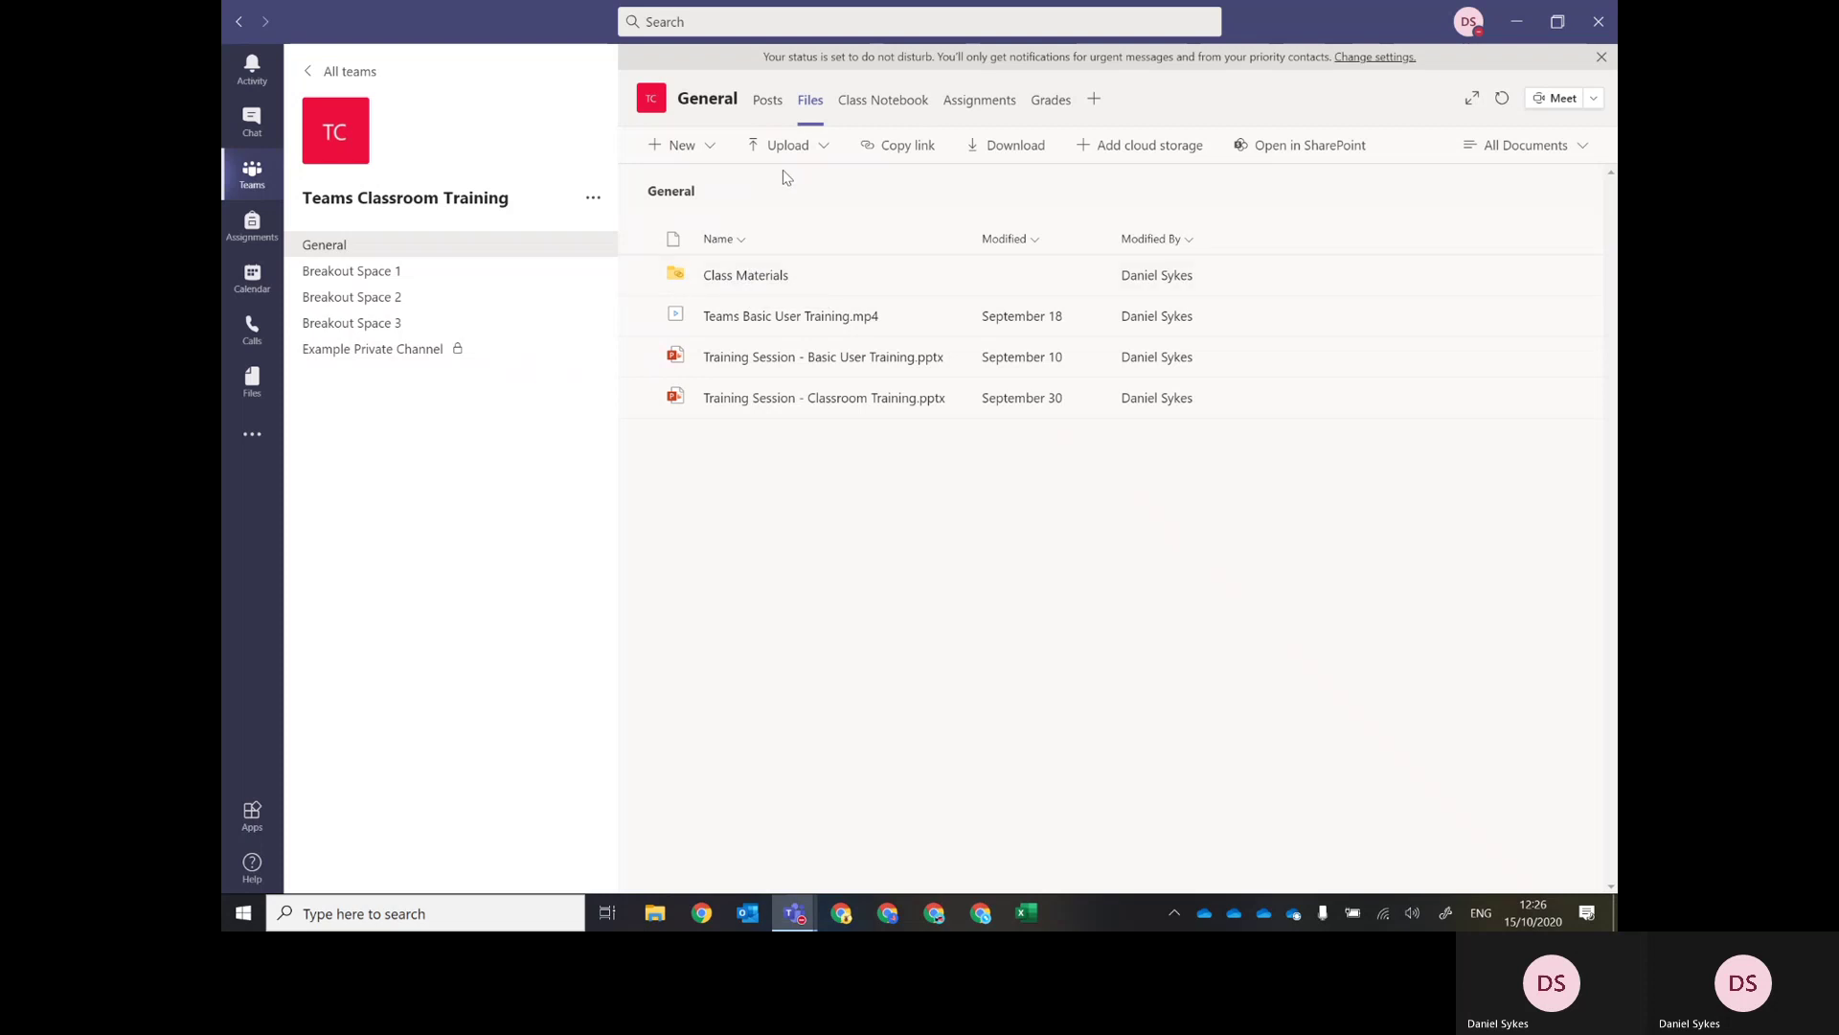
click(757, 276)
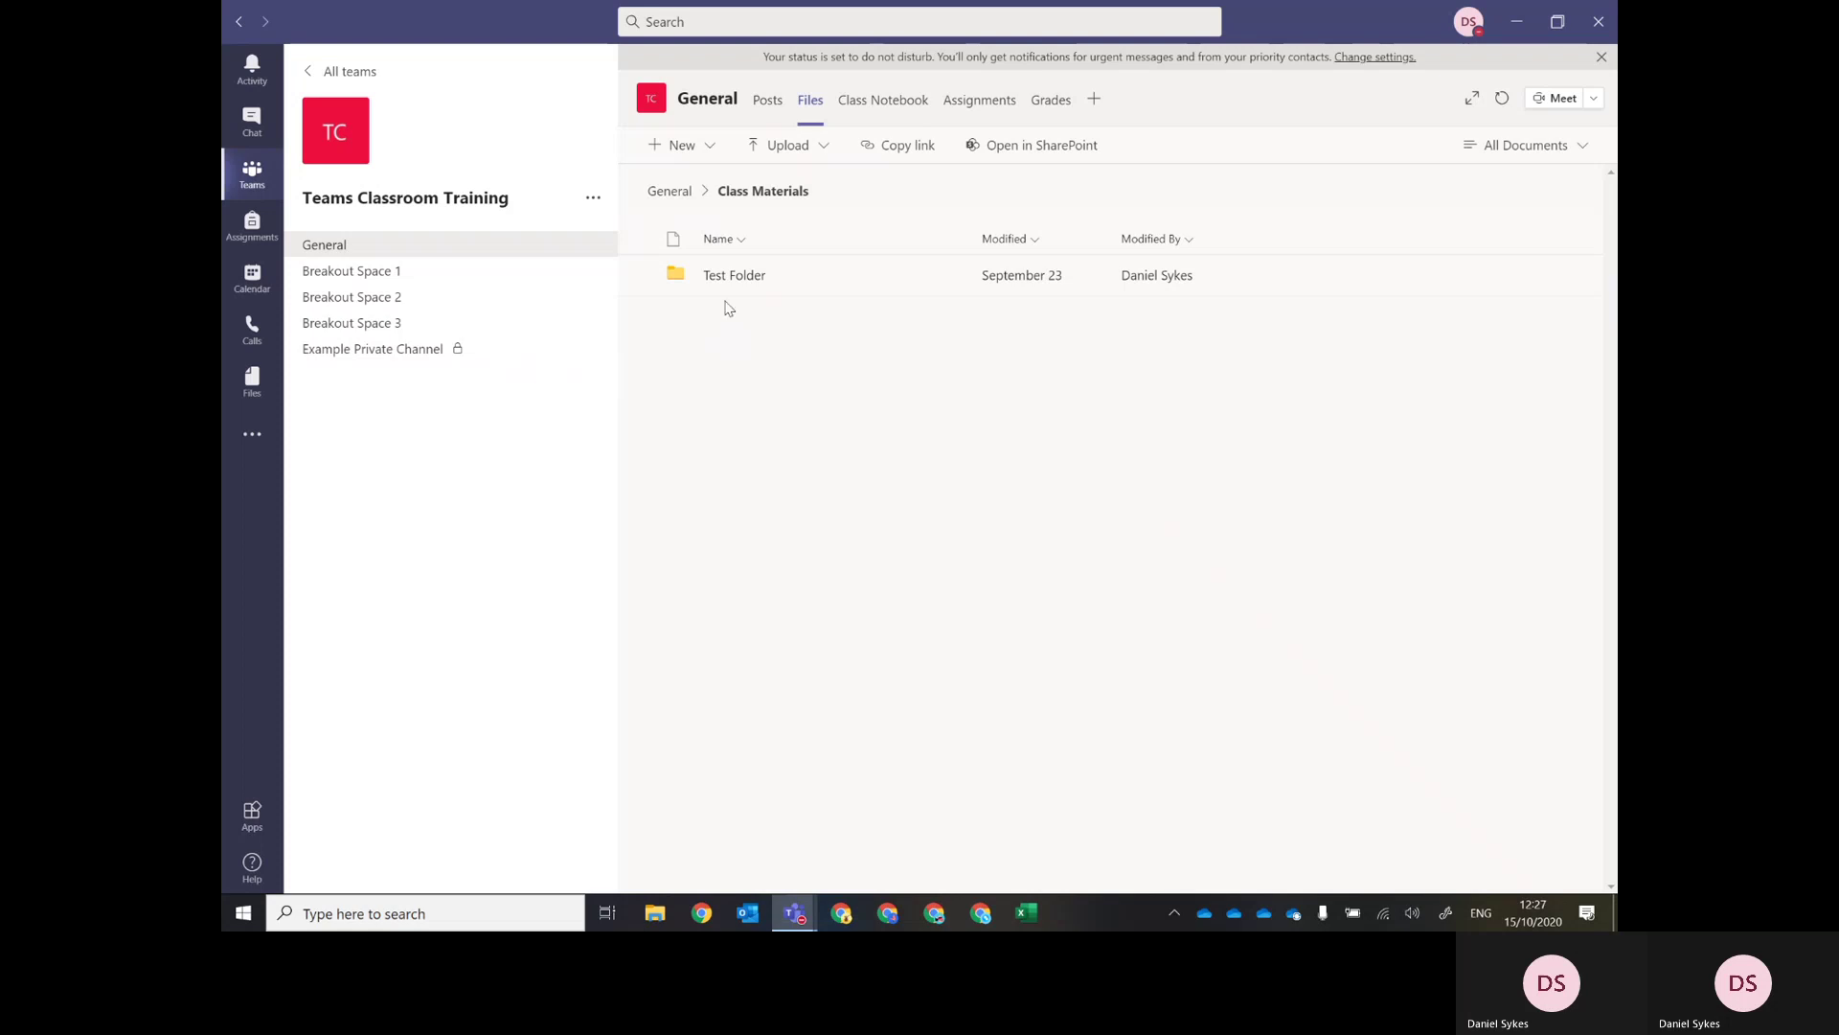
Go back from Class Materials to the General files and switch to the Class Notebook tab.
click(663, 195)
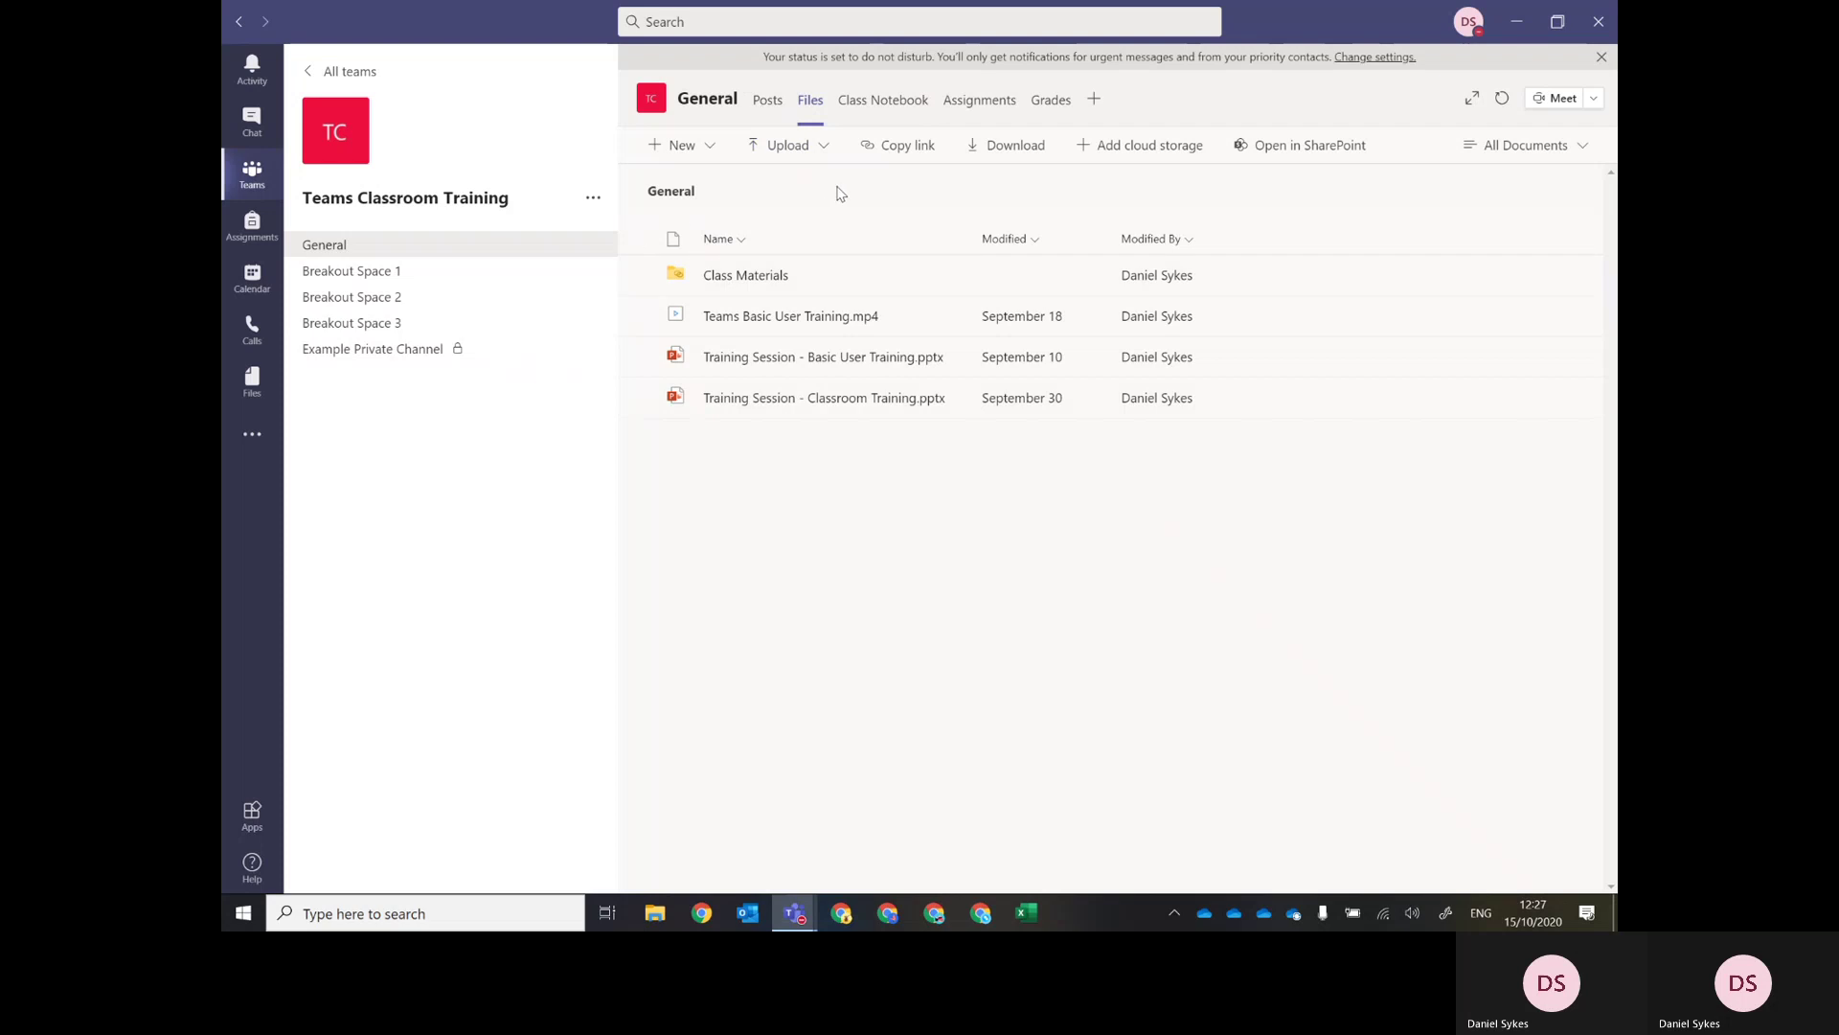
click(877, 102)
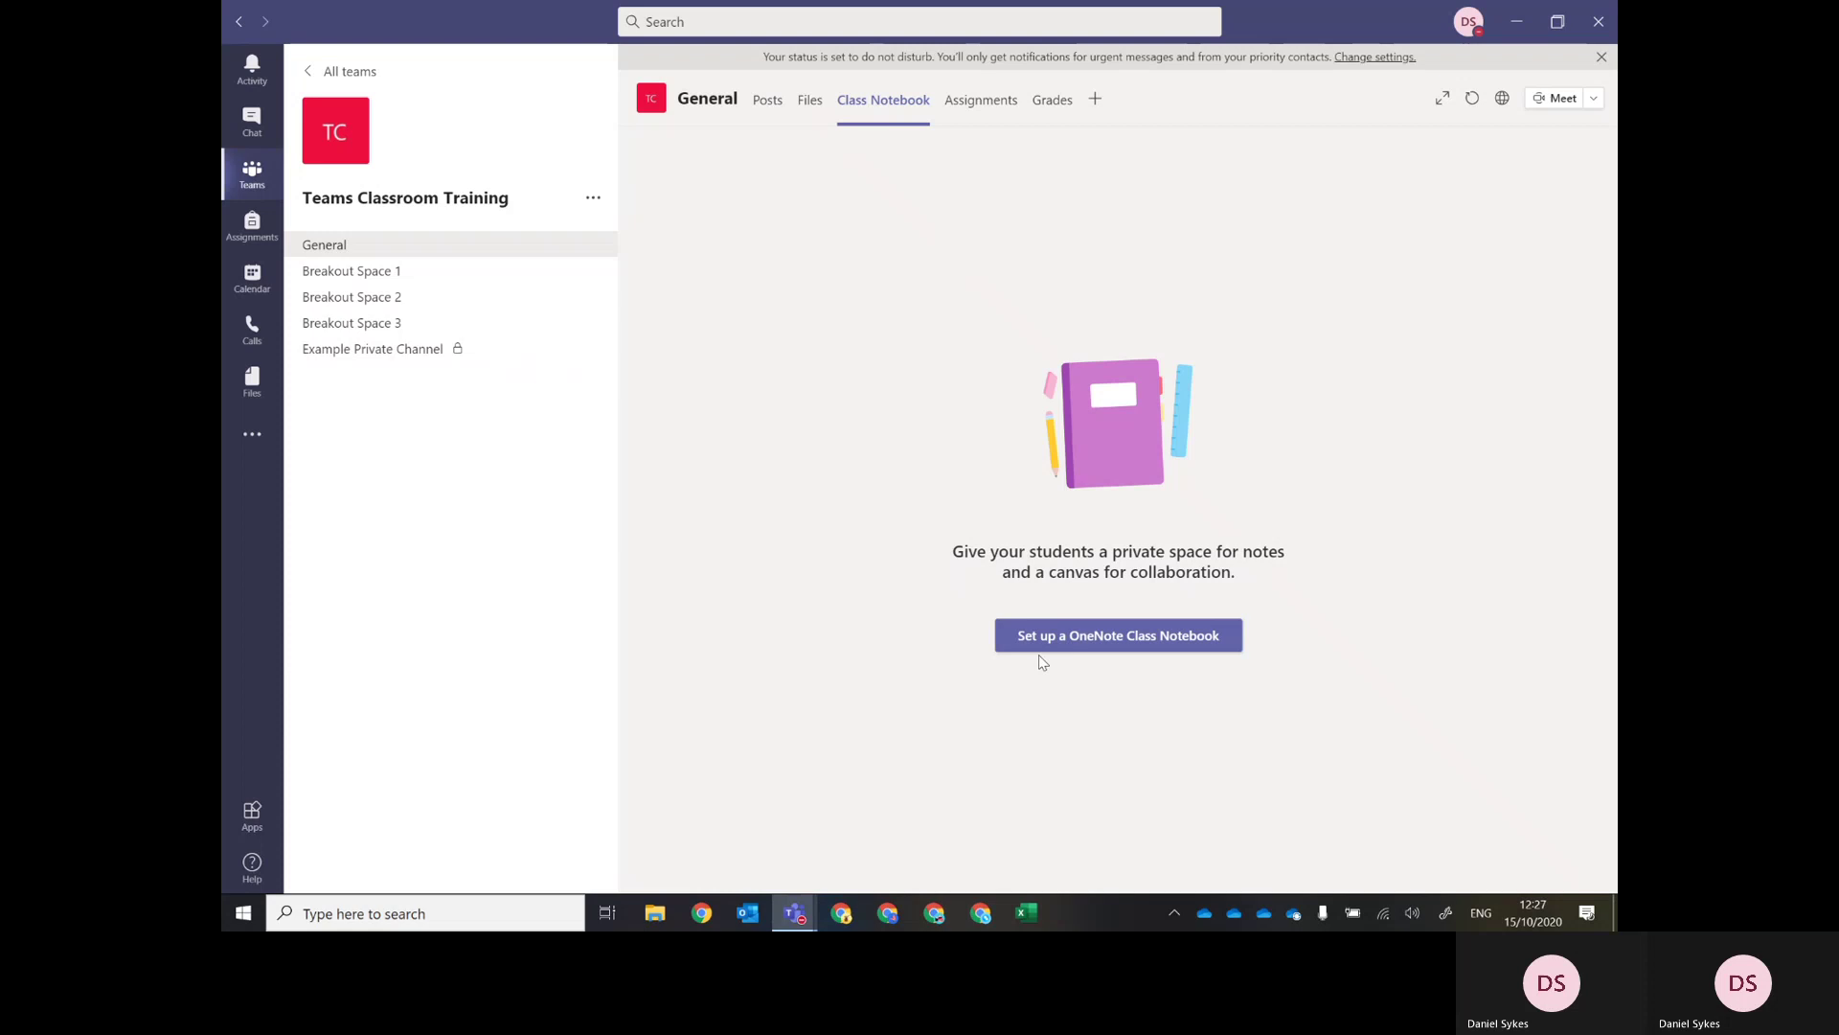
Start the OneNote Class Notebook setup and choose Blank Notebook.
click(1145, 649)
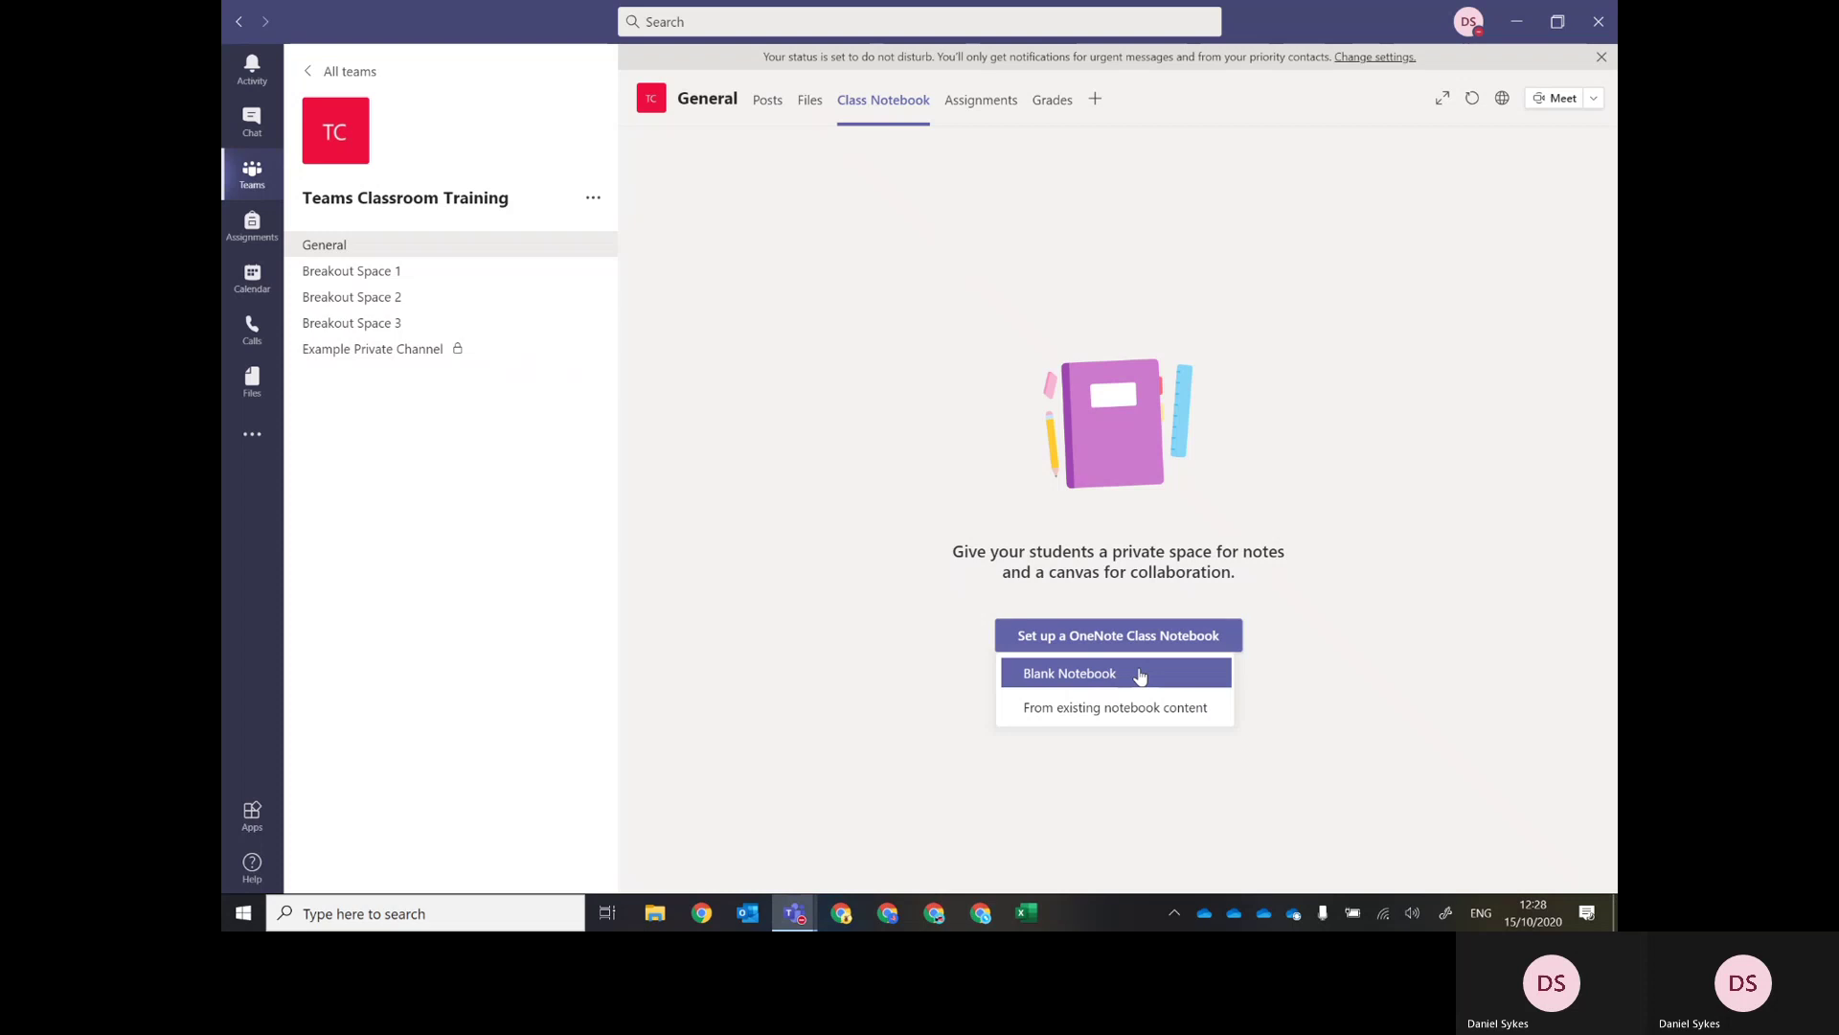
click(1102, 676)
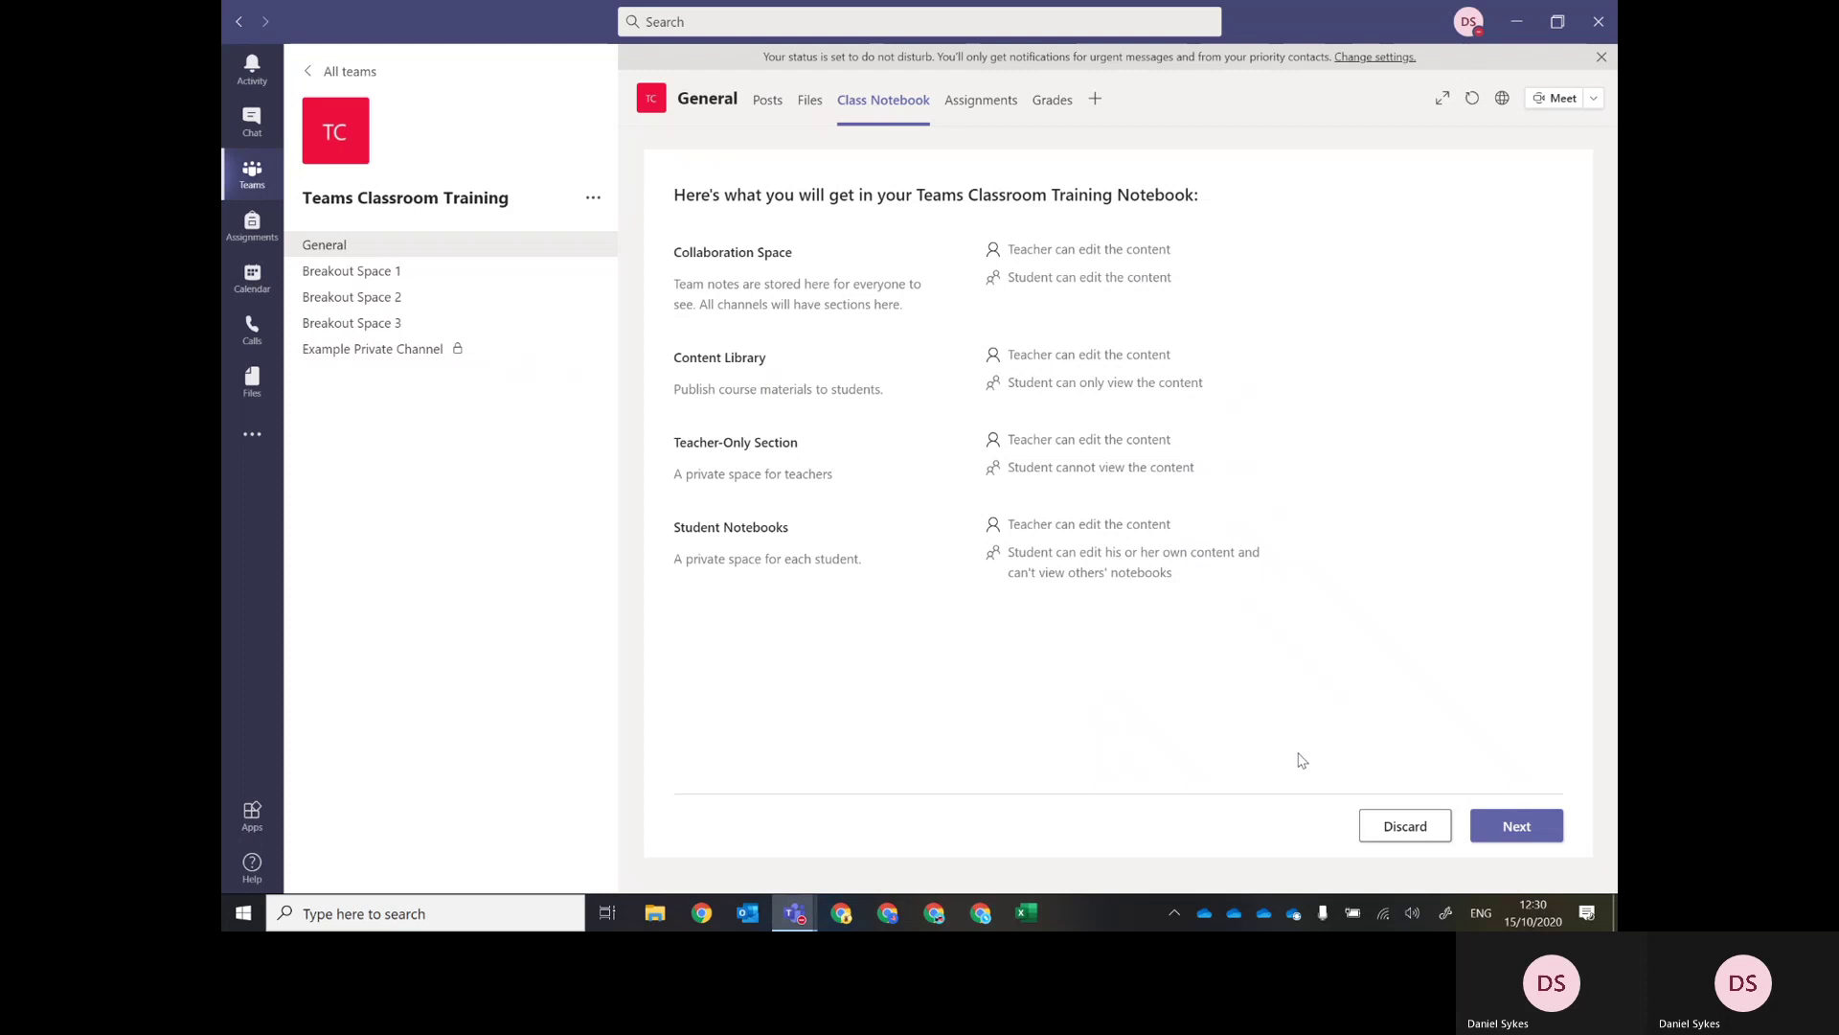
Move past the 'Here's what you will get' overview to the student sections step.
click(1515, 829)
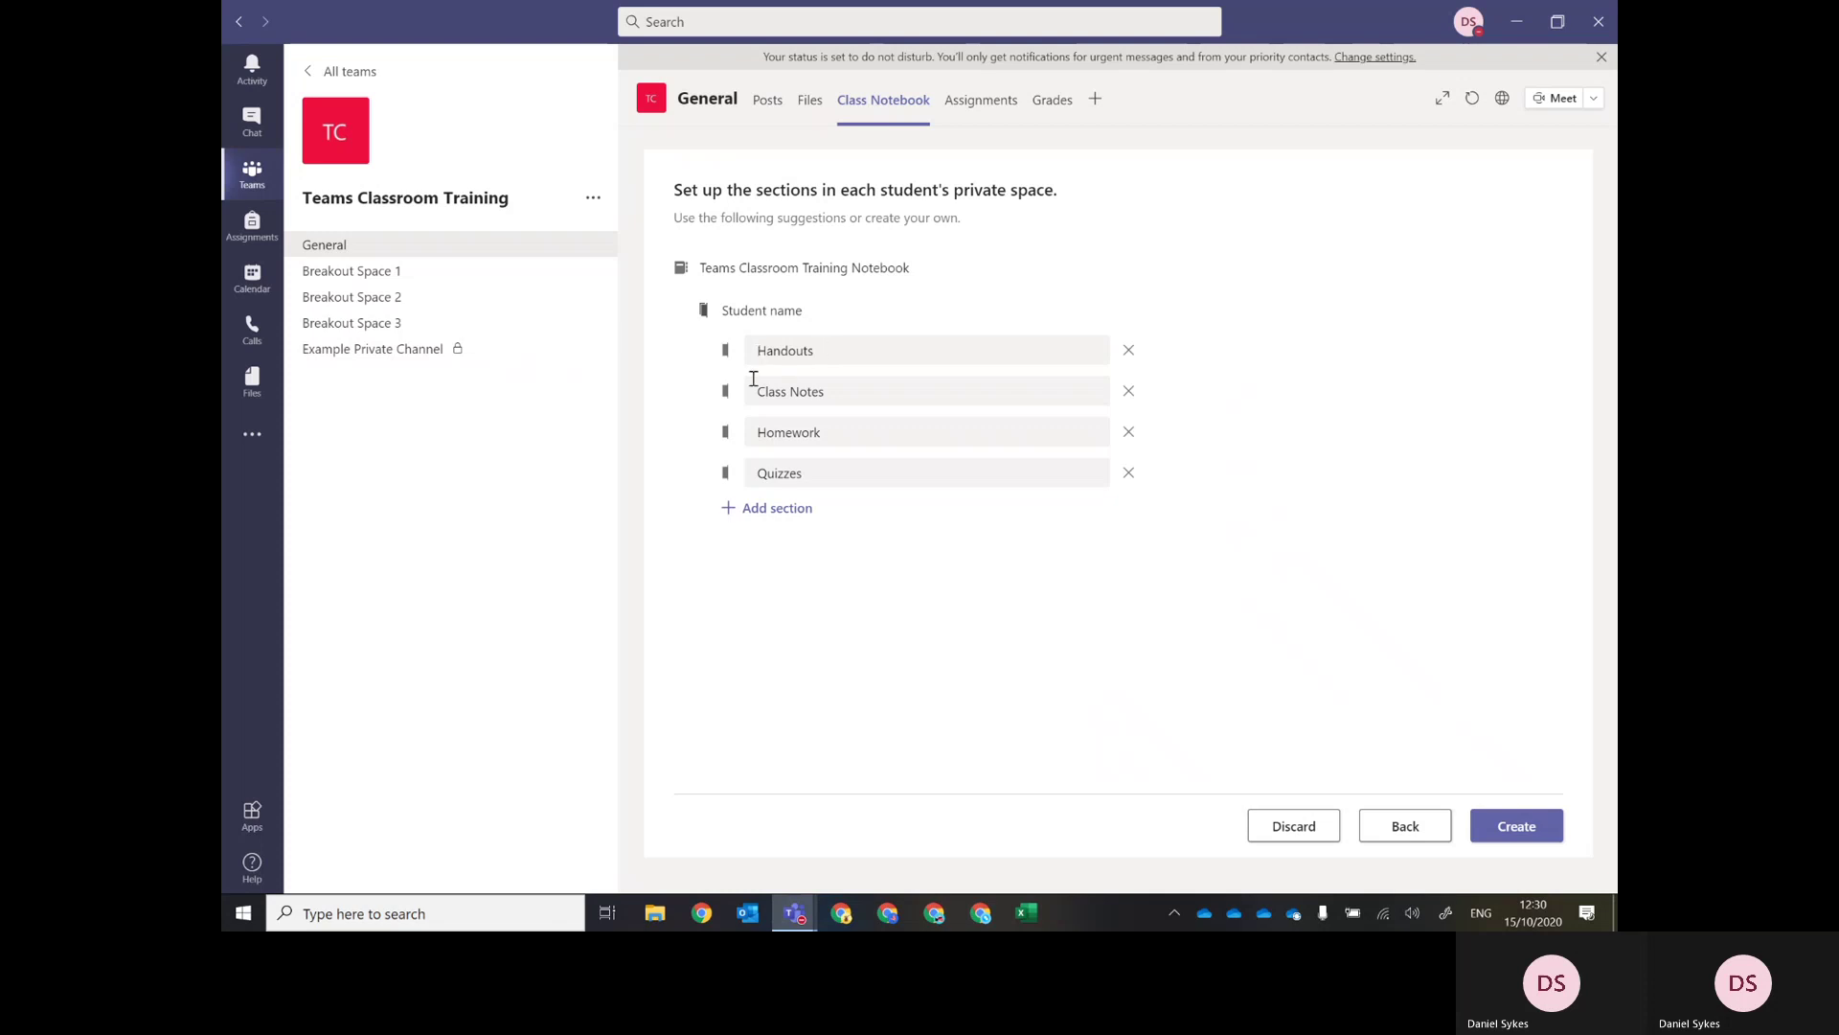
Create the notebook with Handouts, Class Notes, Homework and Quizzes, removing the extra New Section (1).
click(758, 510)
click(939, 596)
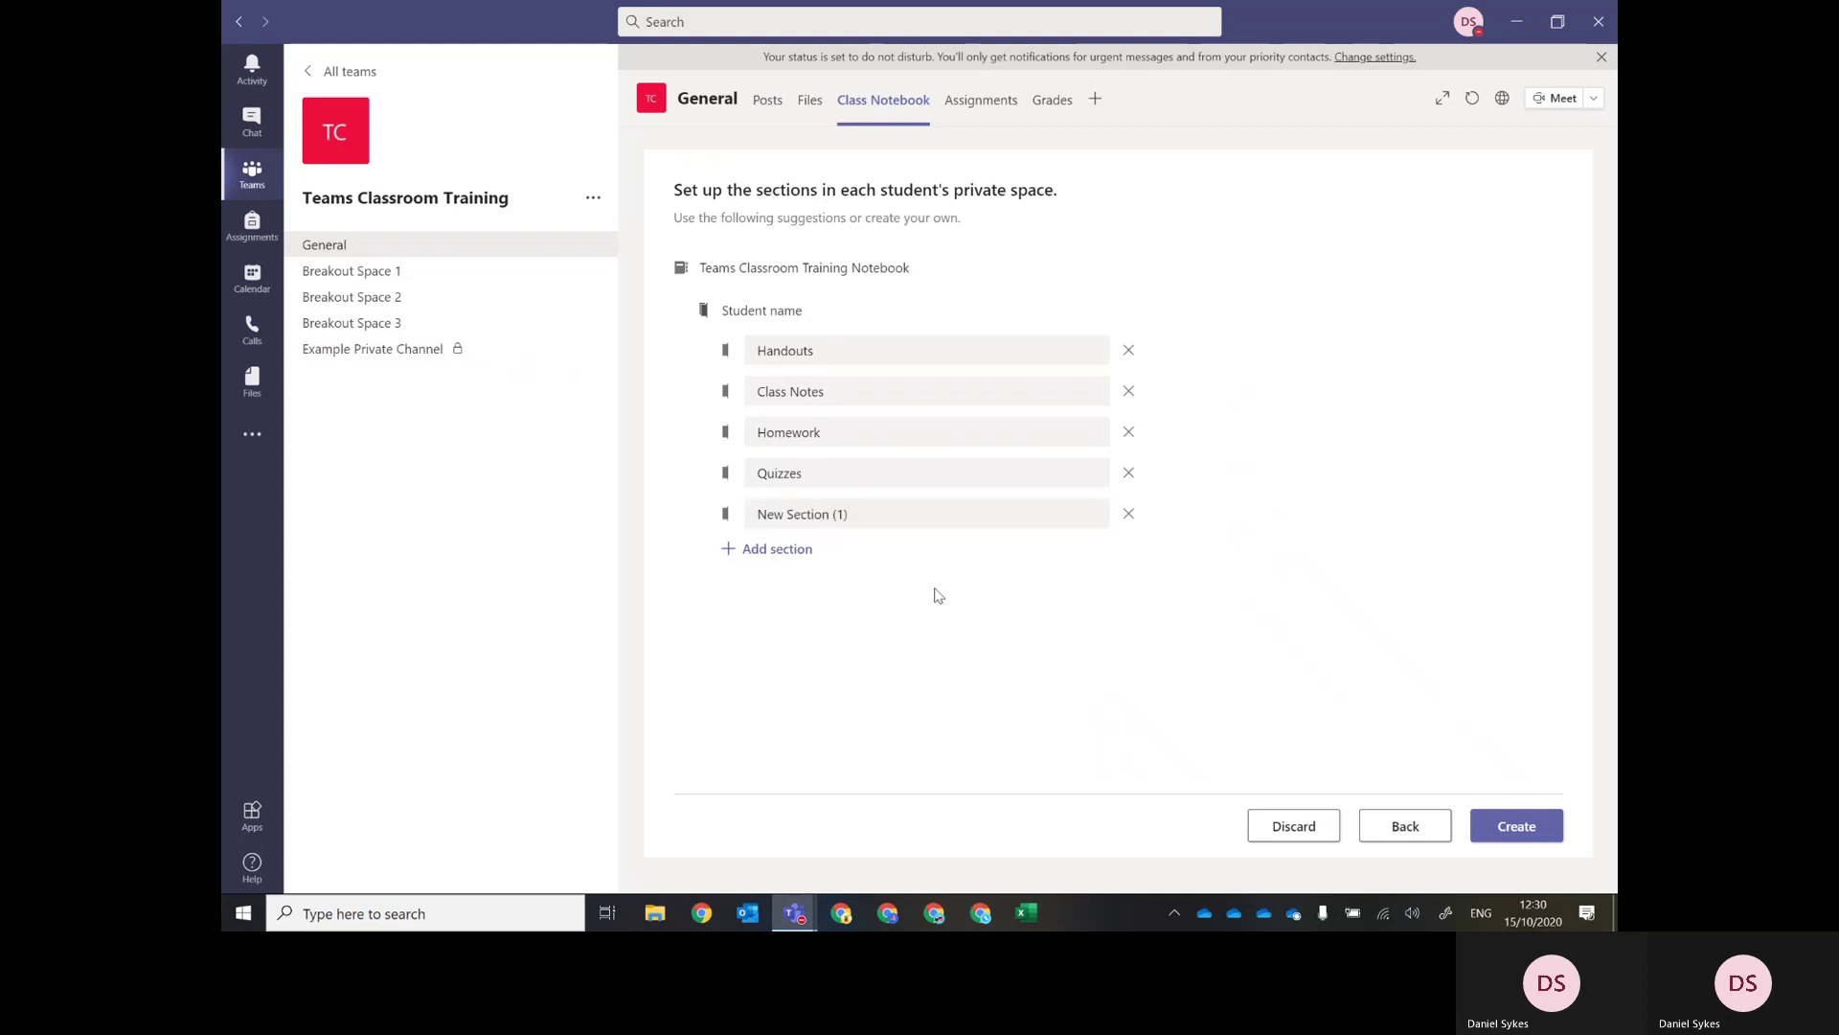
click(1128, 514)
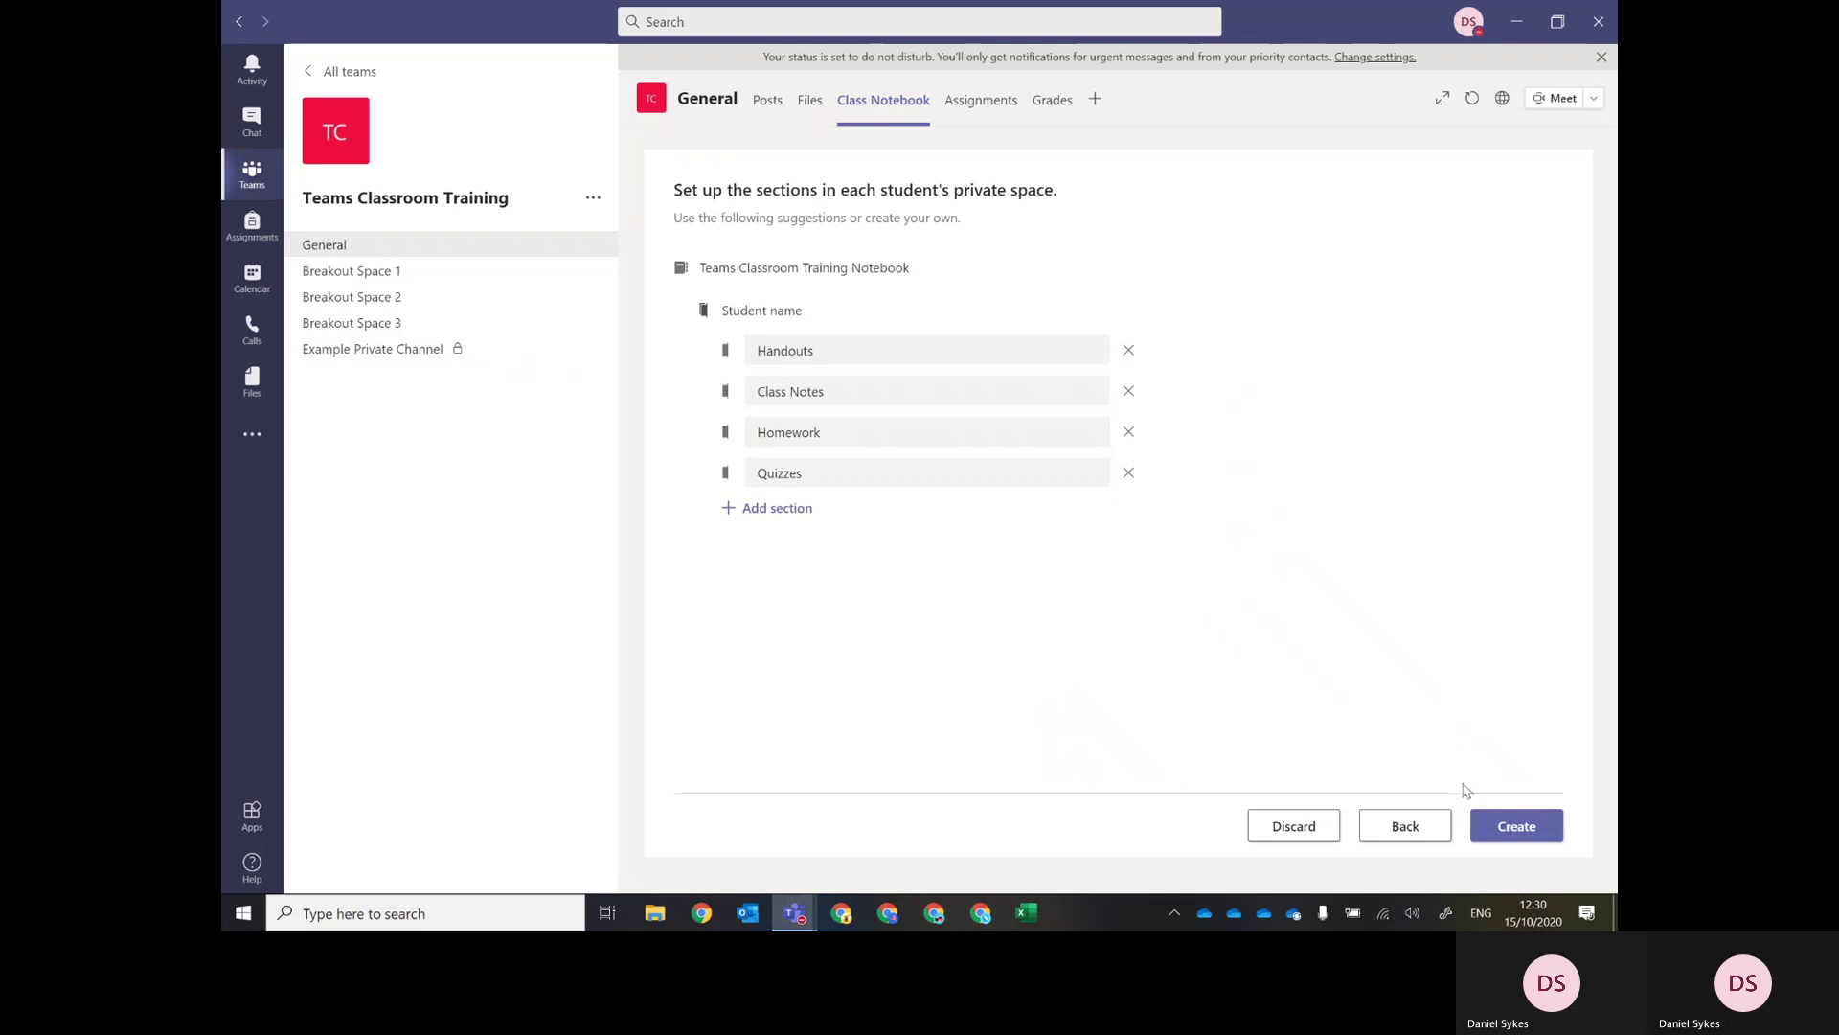
click(1520, 826)
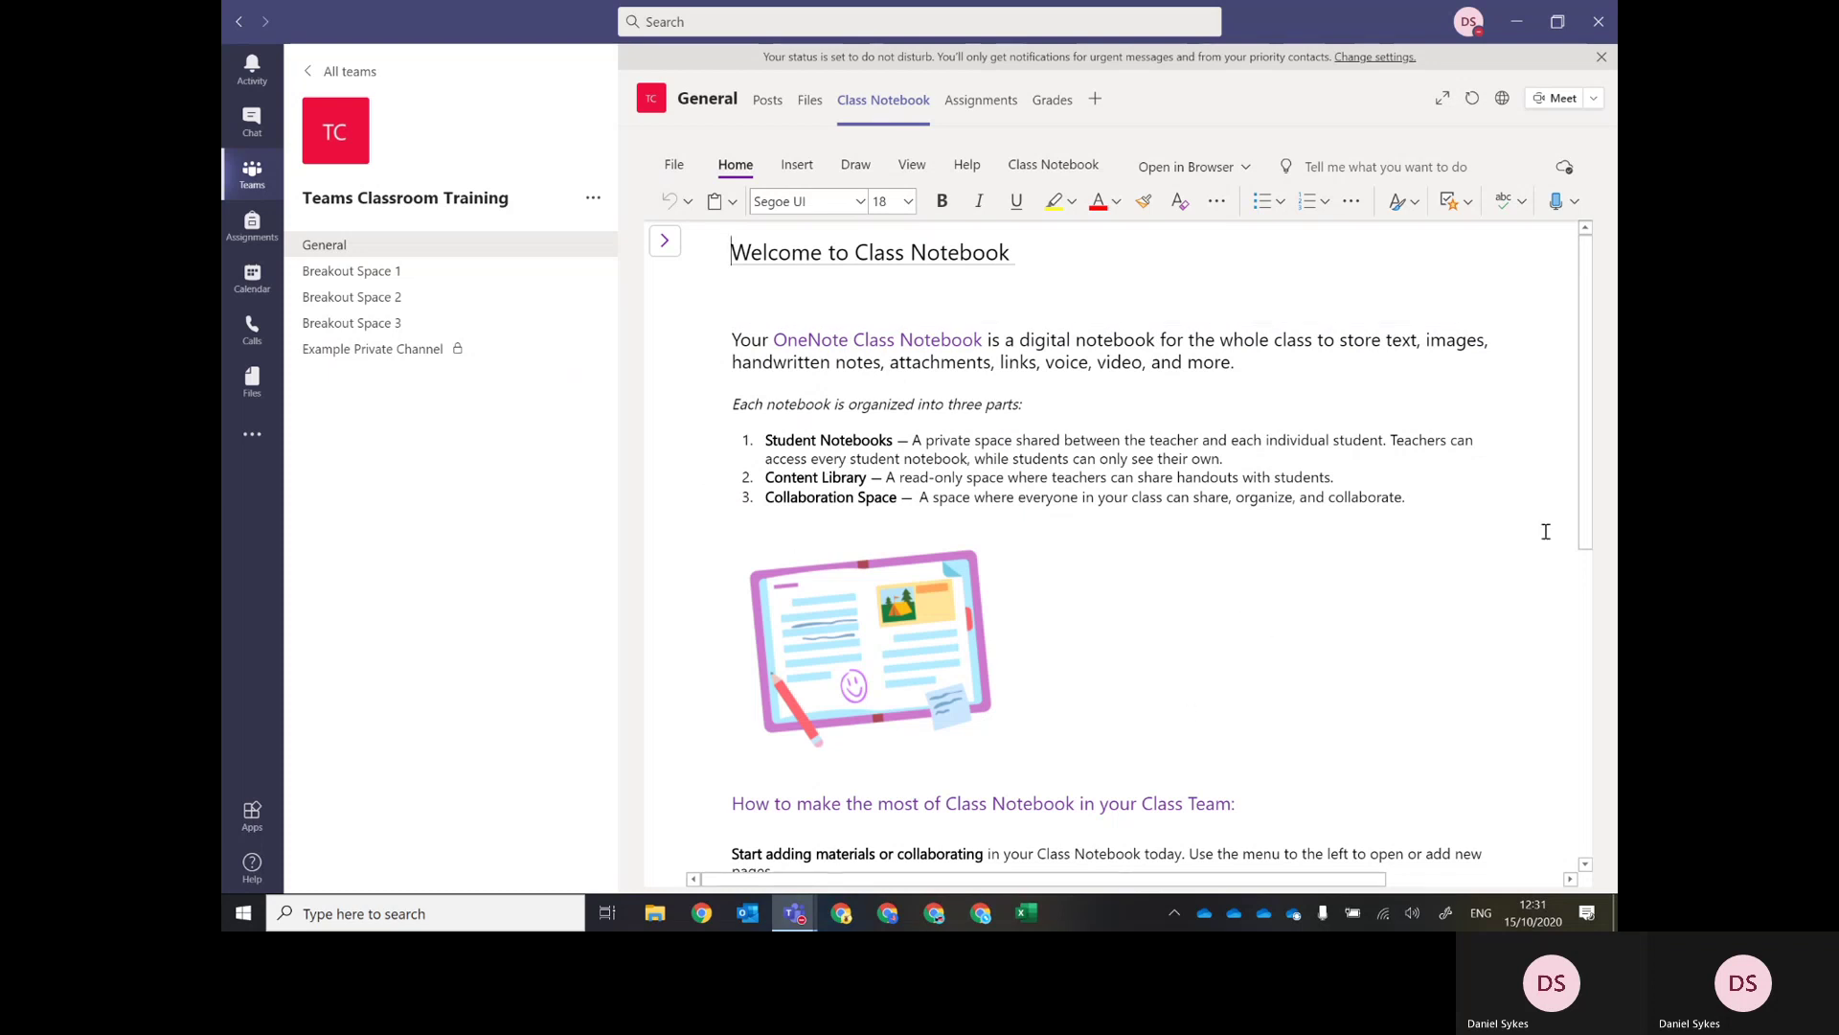
Scroll through the Welcome to Class Notebook page and reveal the notebook's section list.
scroll(1545, 531, down, 5)
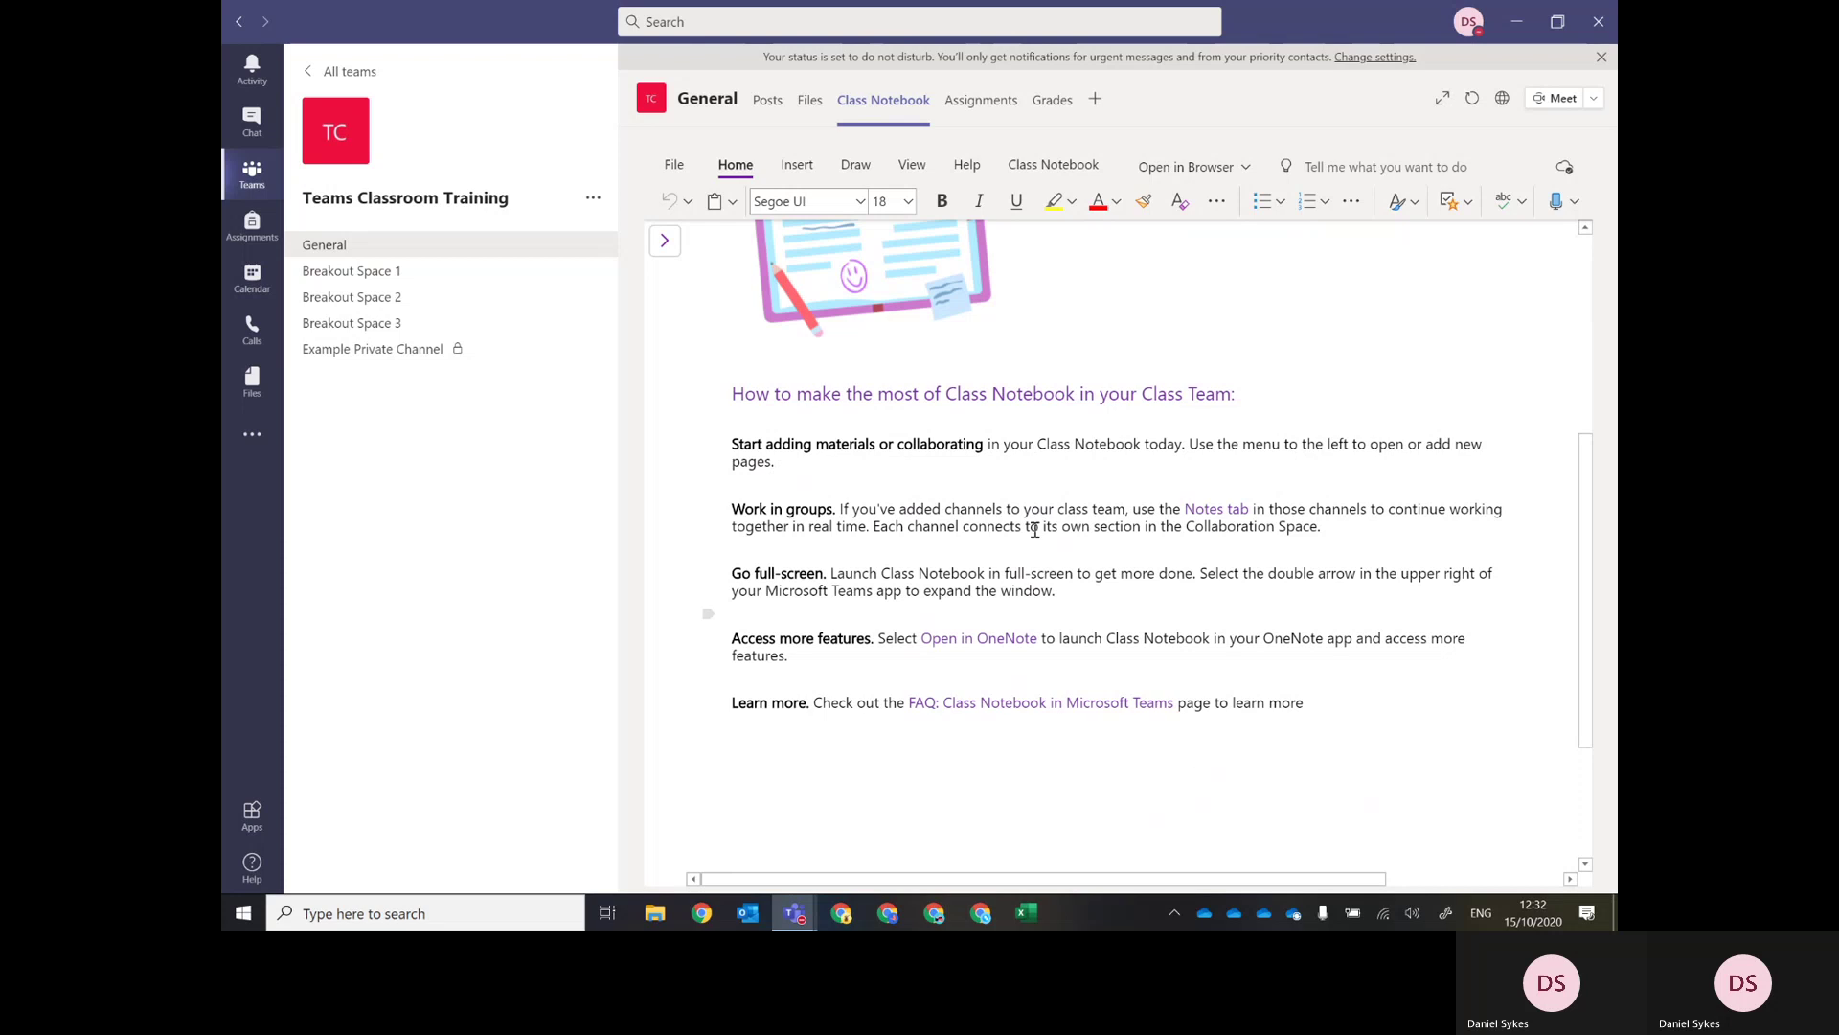
scroll(1075, 503, up, 5)
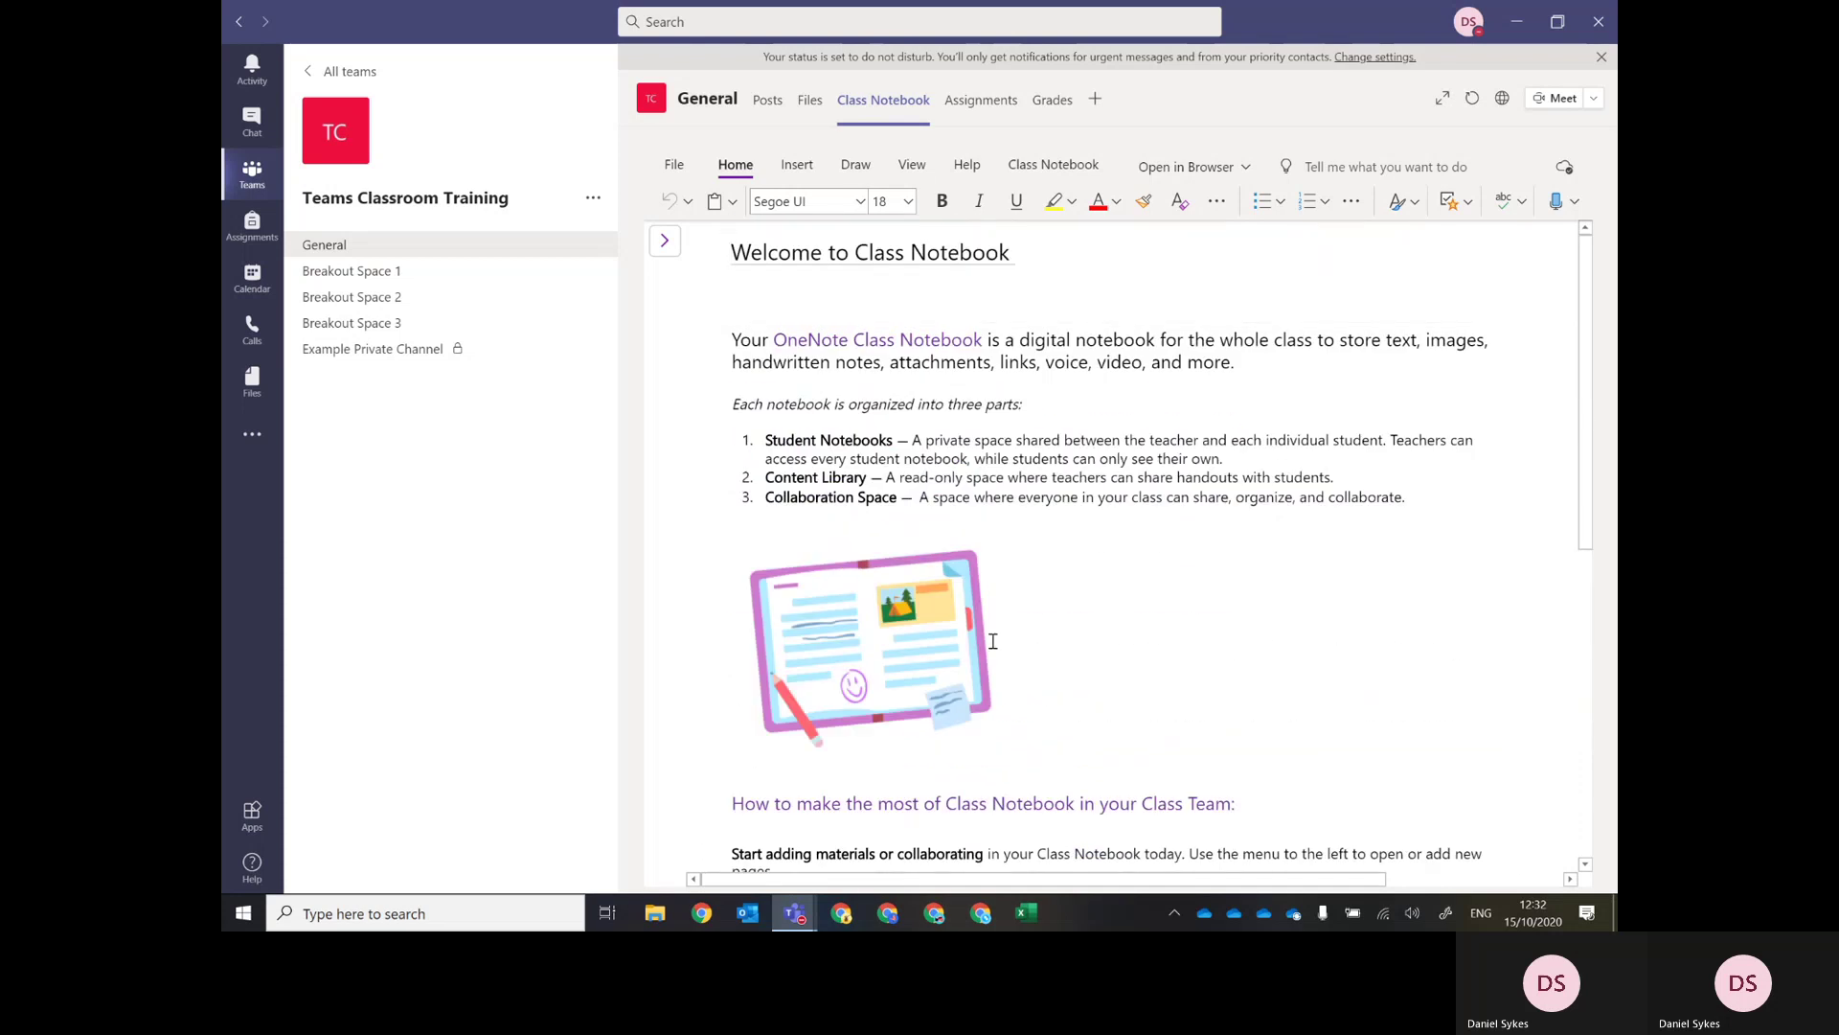
click(698, 251)
click(666, 245)
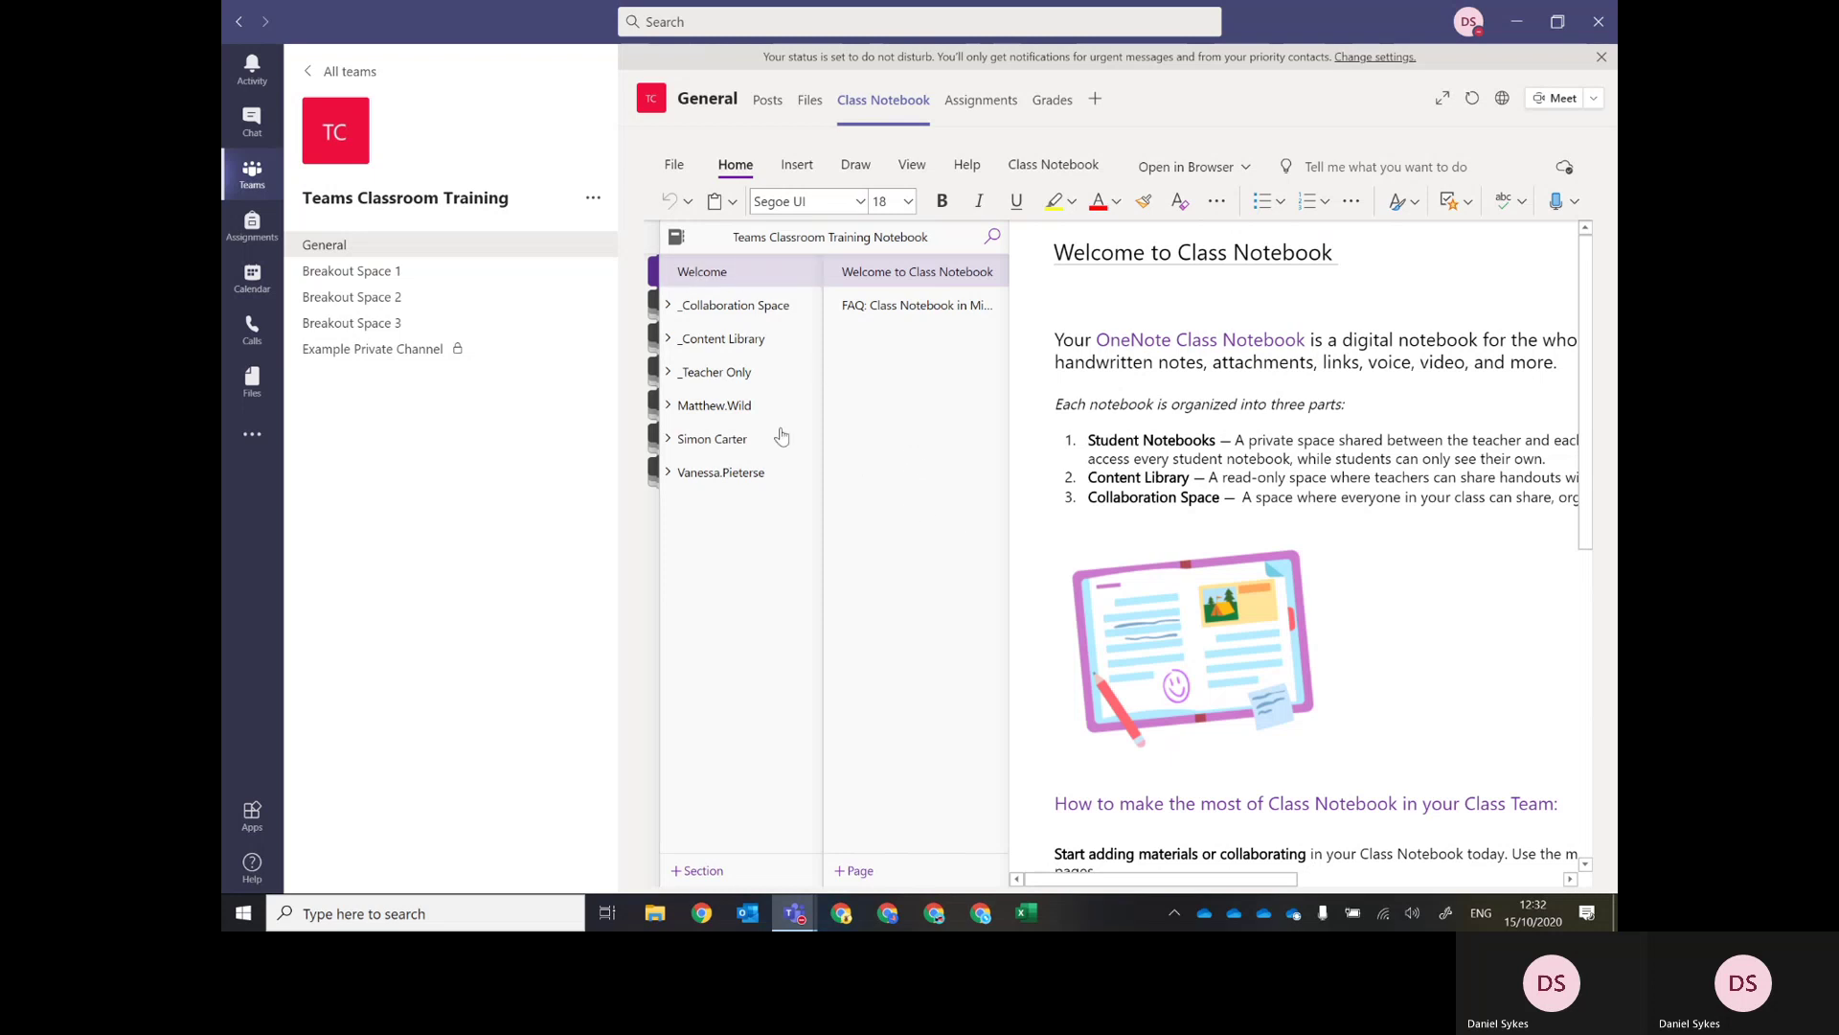
Open the Collaboration Space and Content Library getting-started sections, widen the page list, expand _Teacher Only.
click(714, 313)
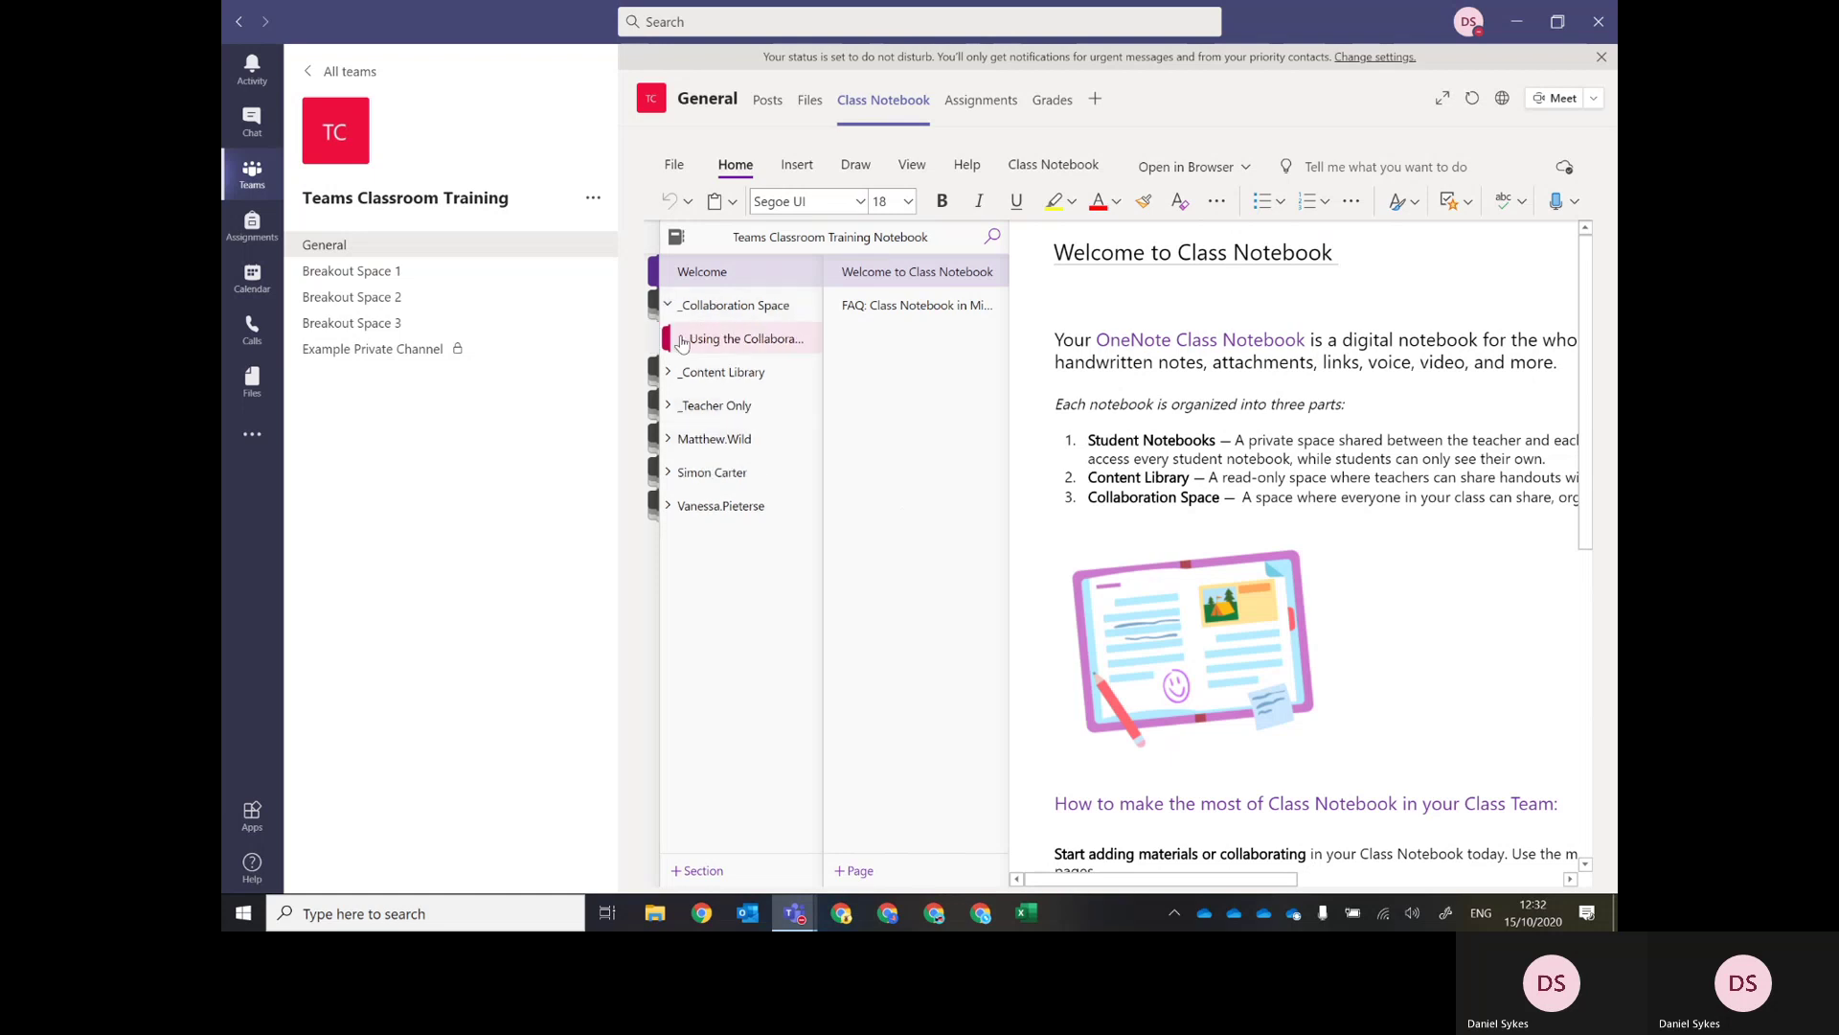
click(721, 341)
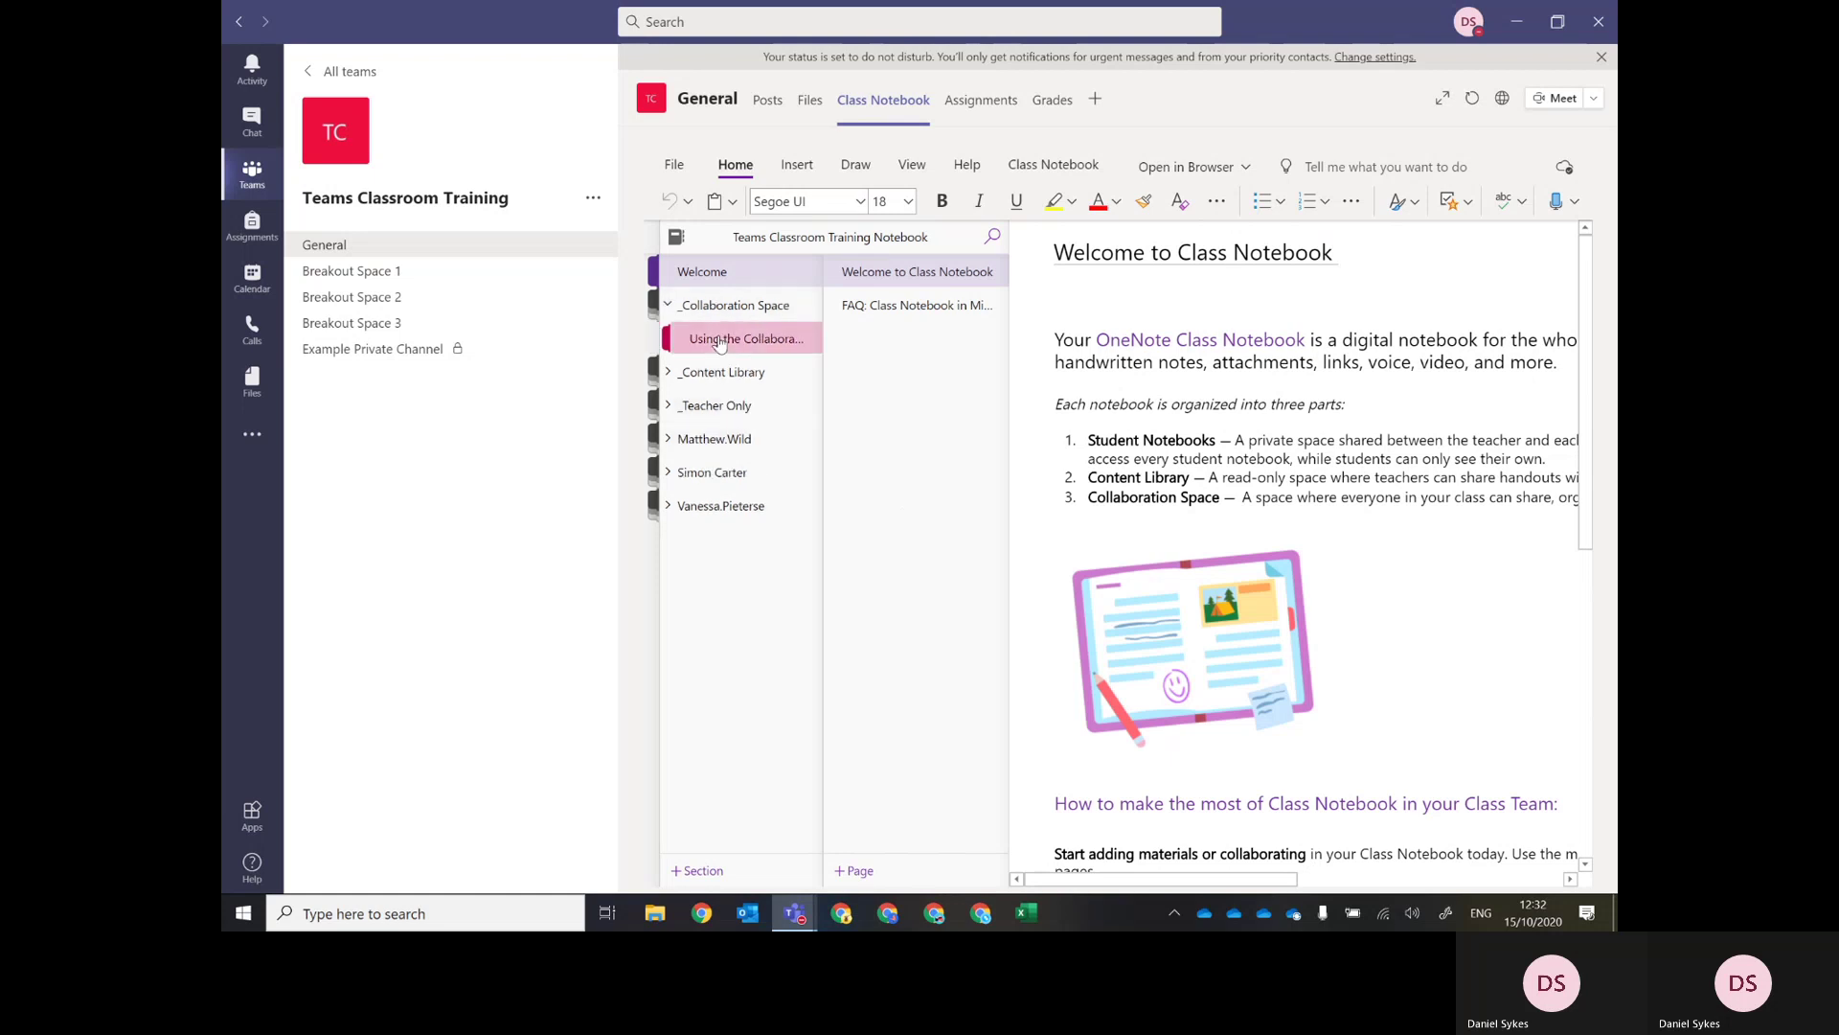
click(692, 381)
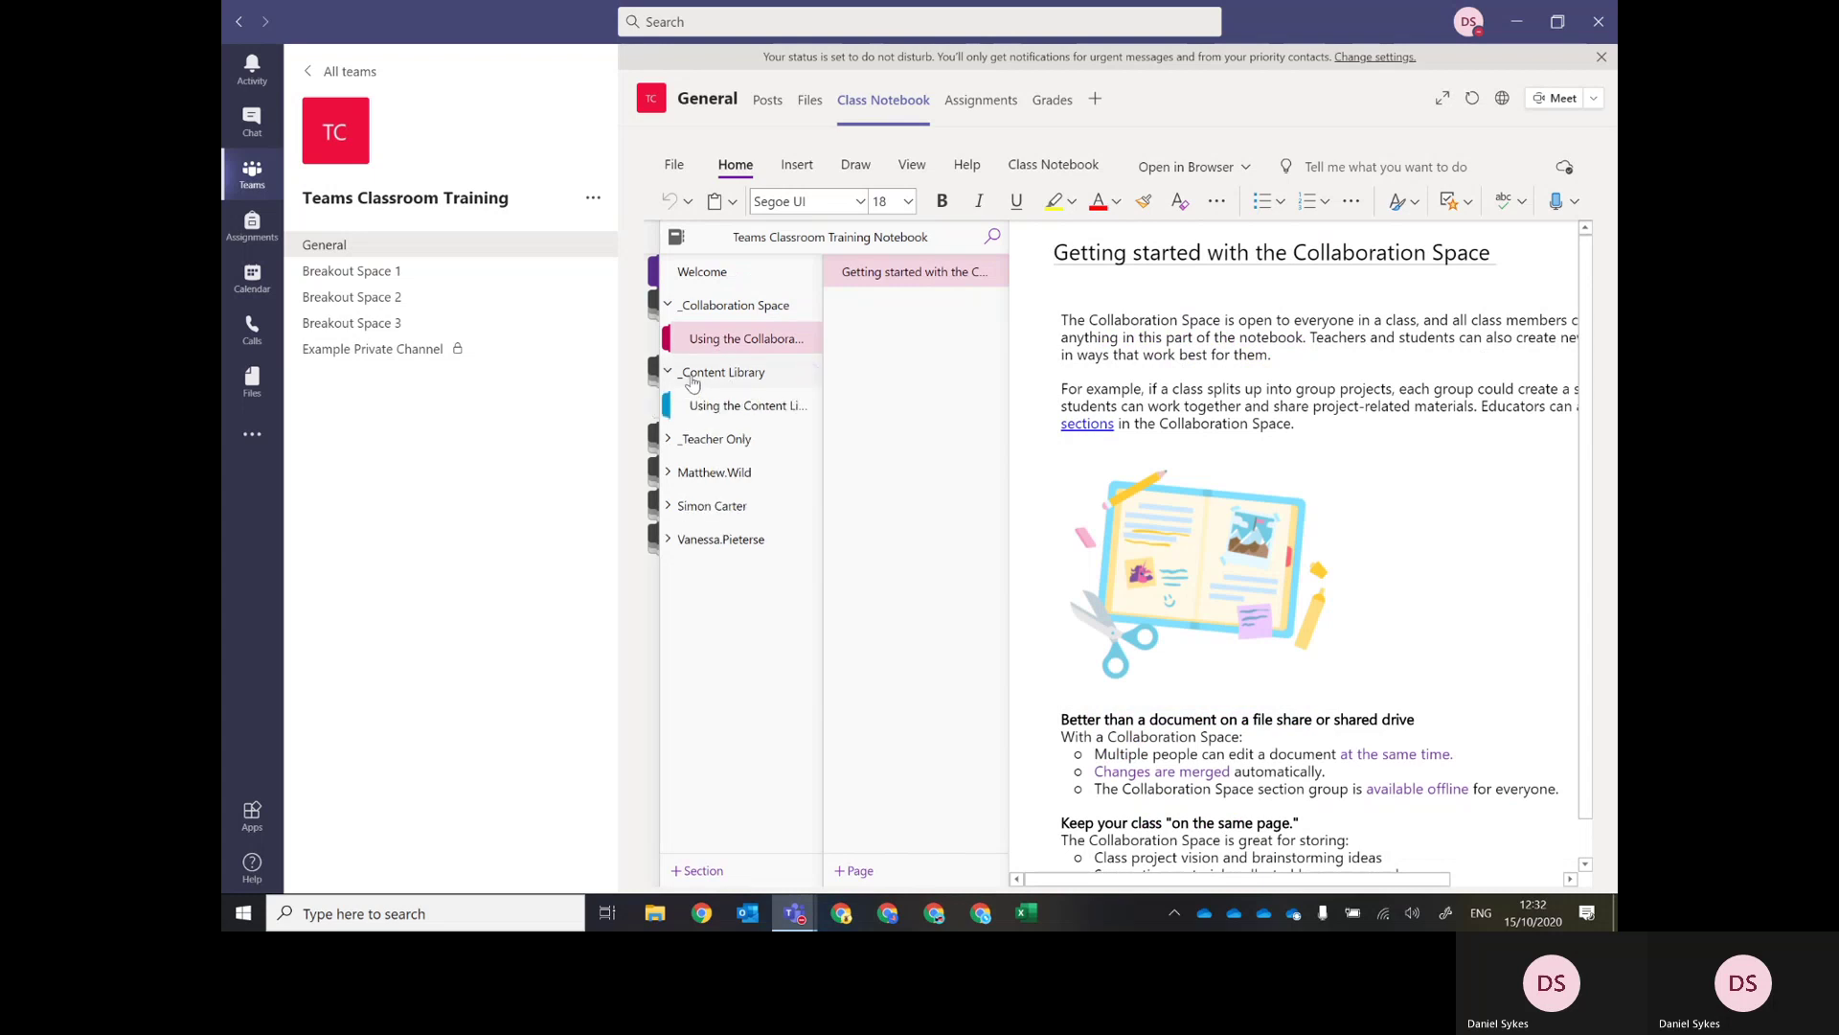
click(712, 407)
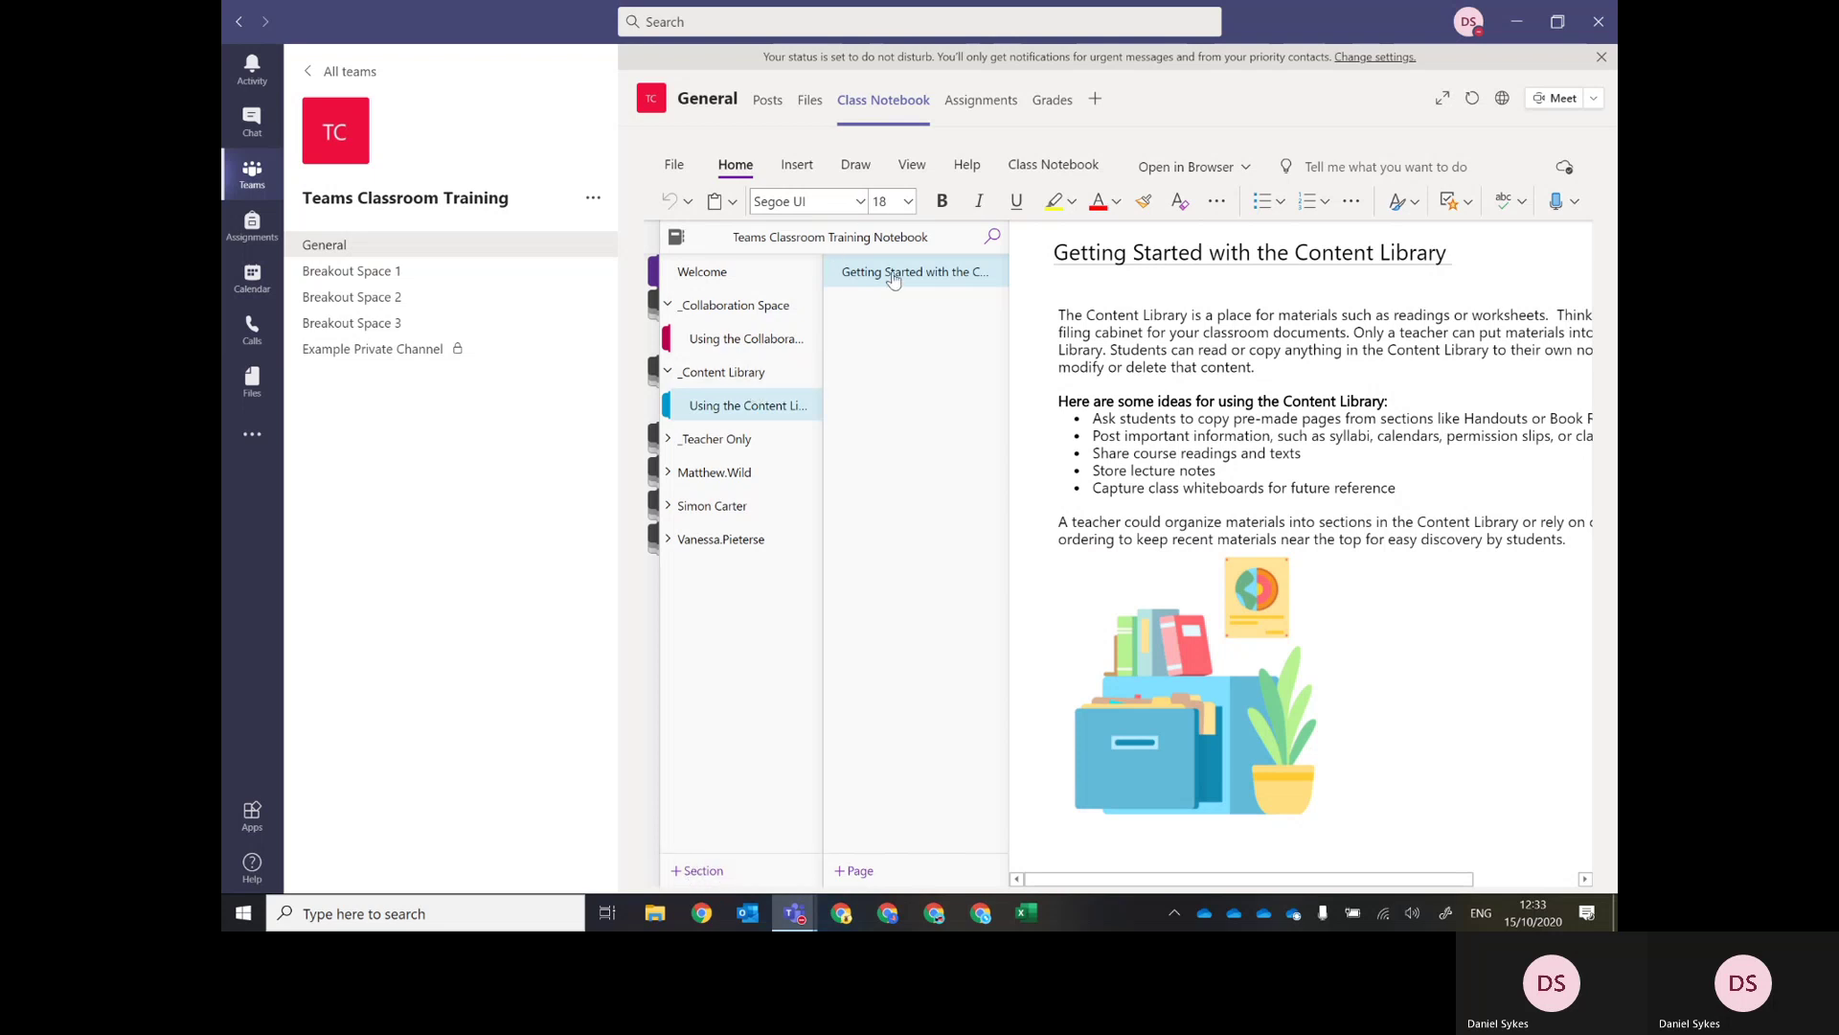
drag(1009, 316, 1091, 314)
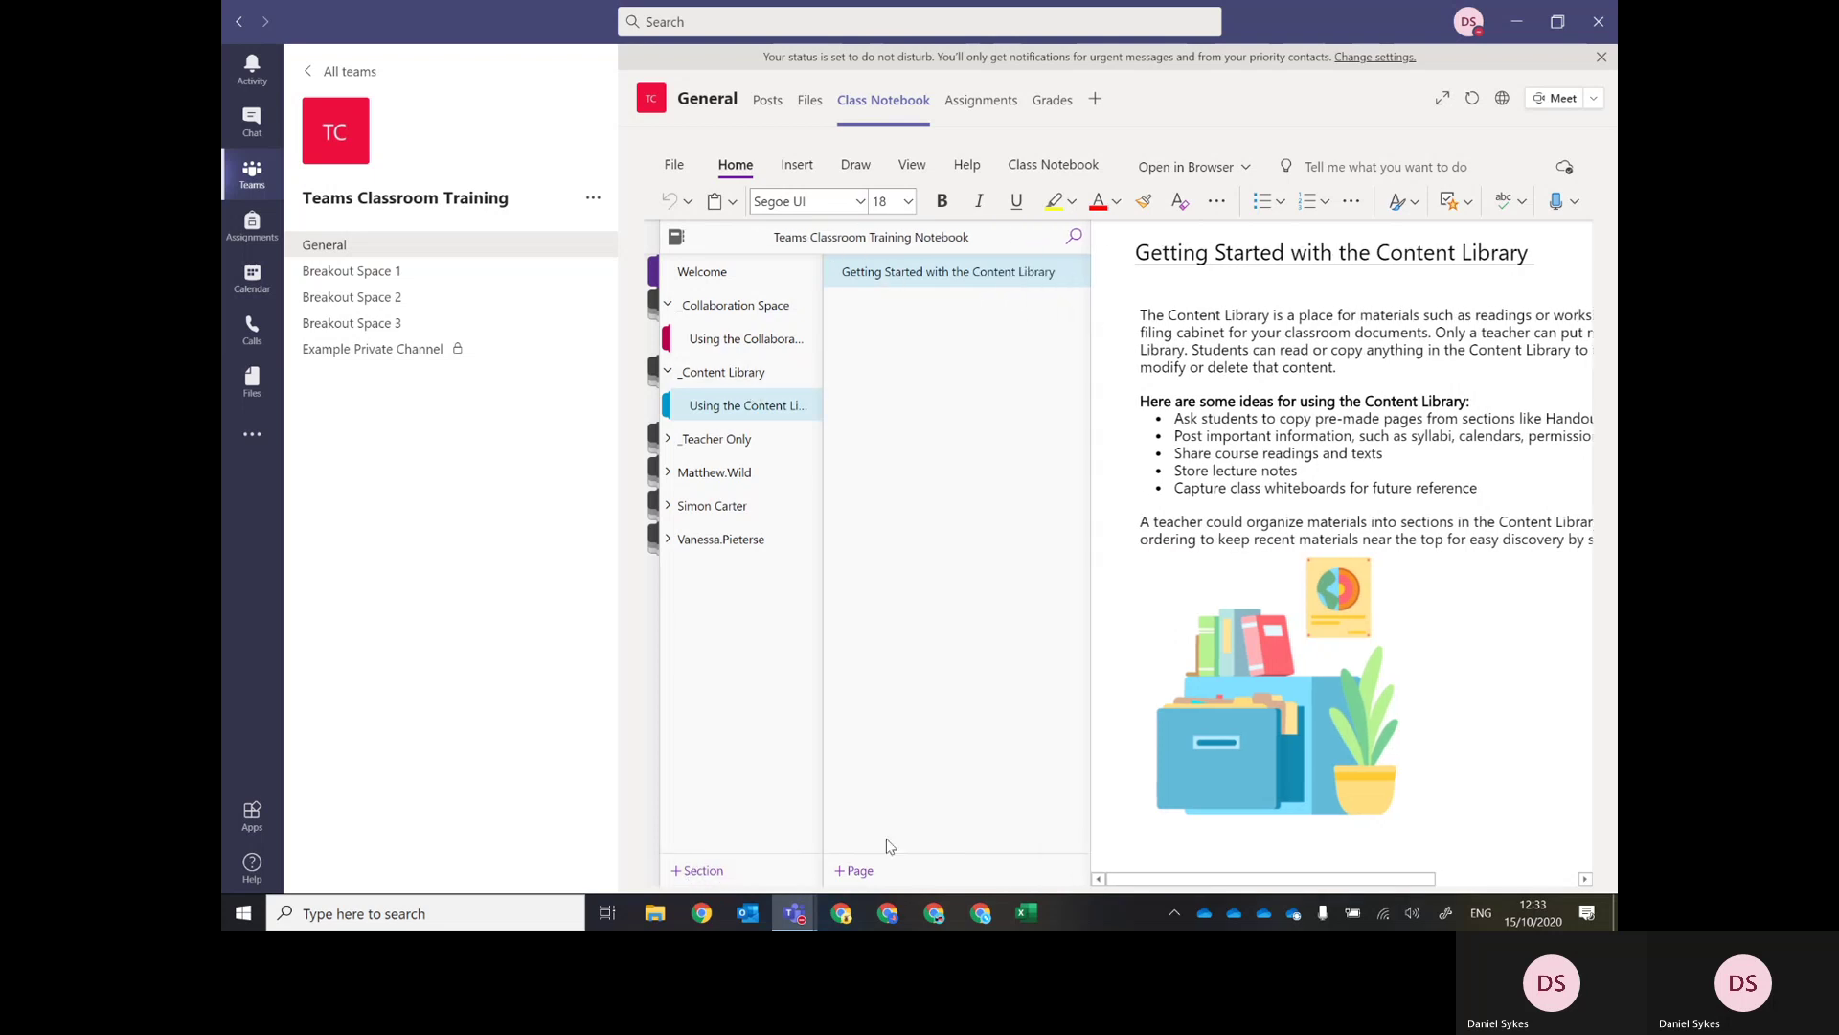
click(669, 439)
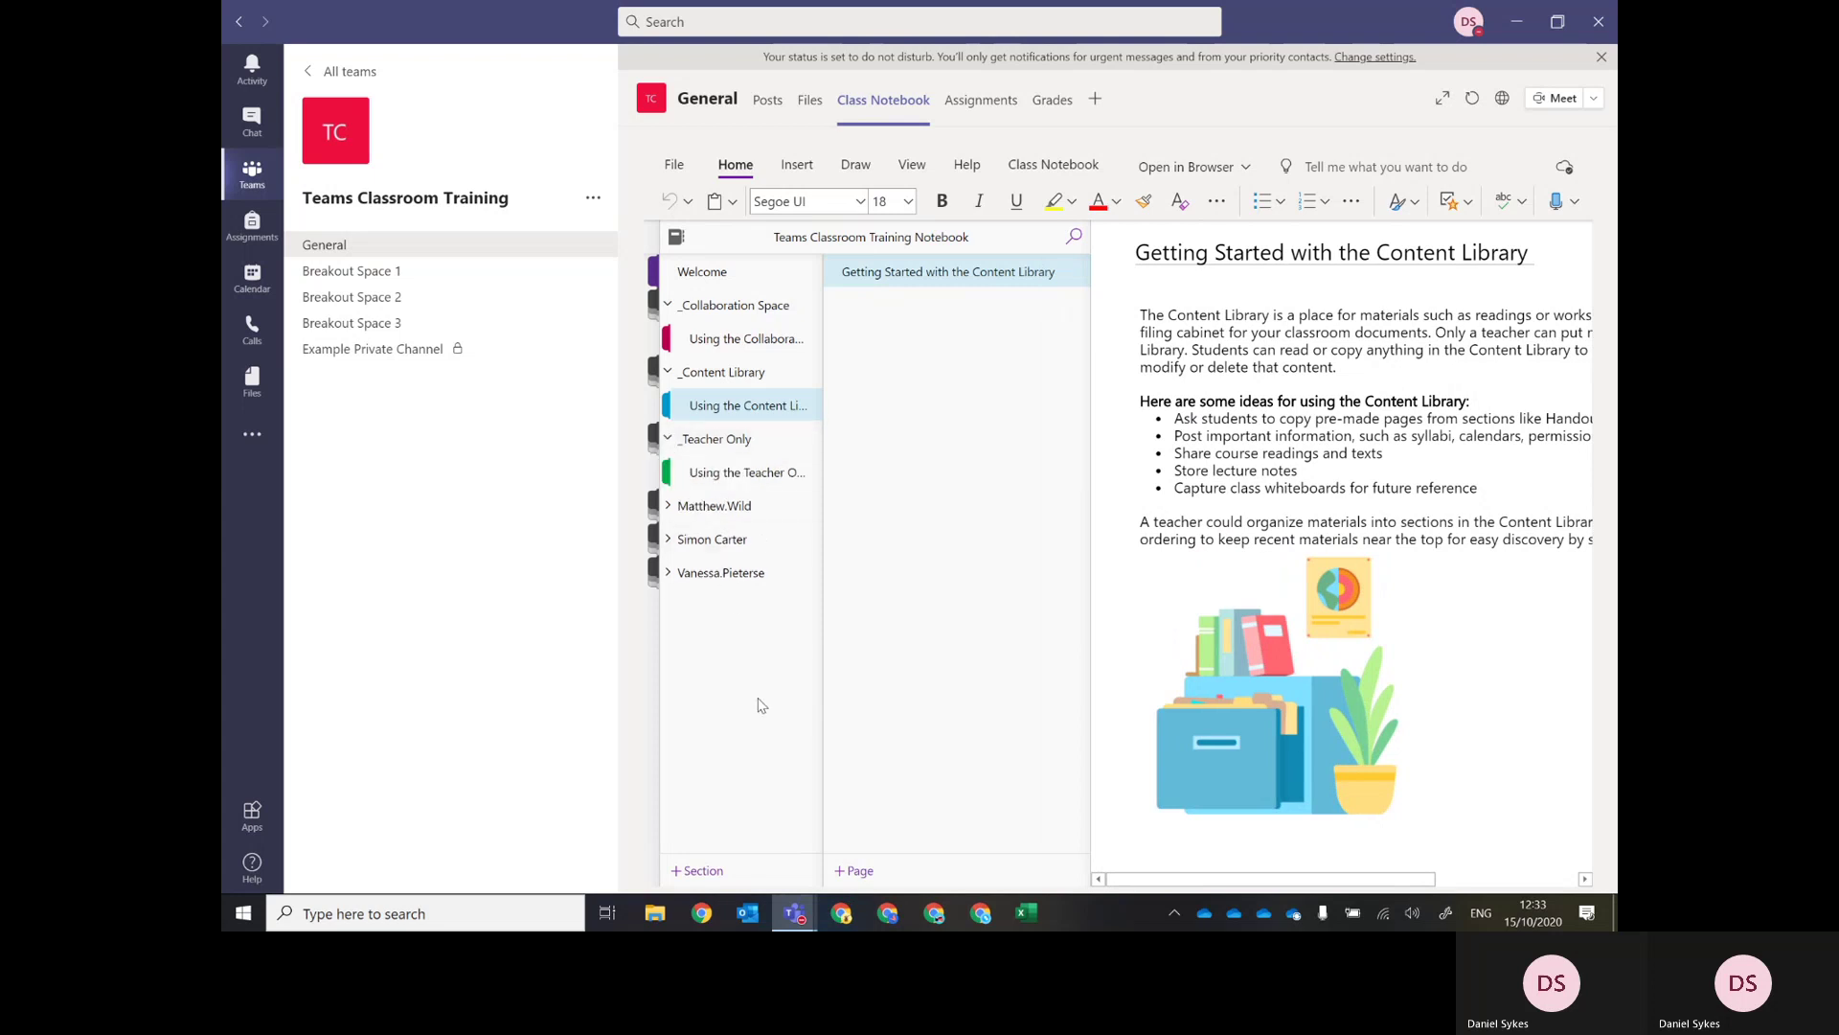
Open the notebook's Teacher-Only getting-started section, then the student's Class Notes section.
click(737, 477)
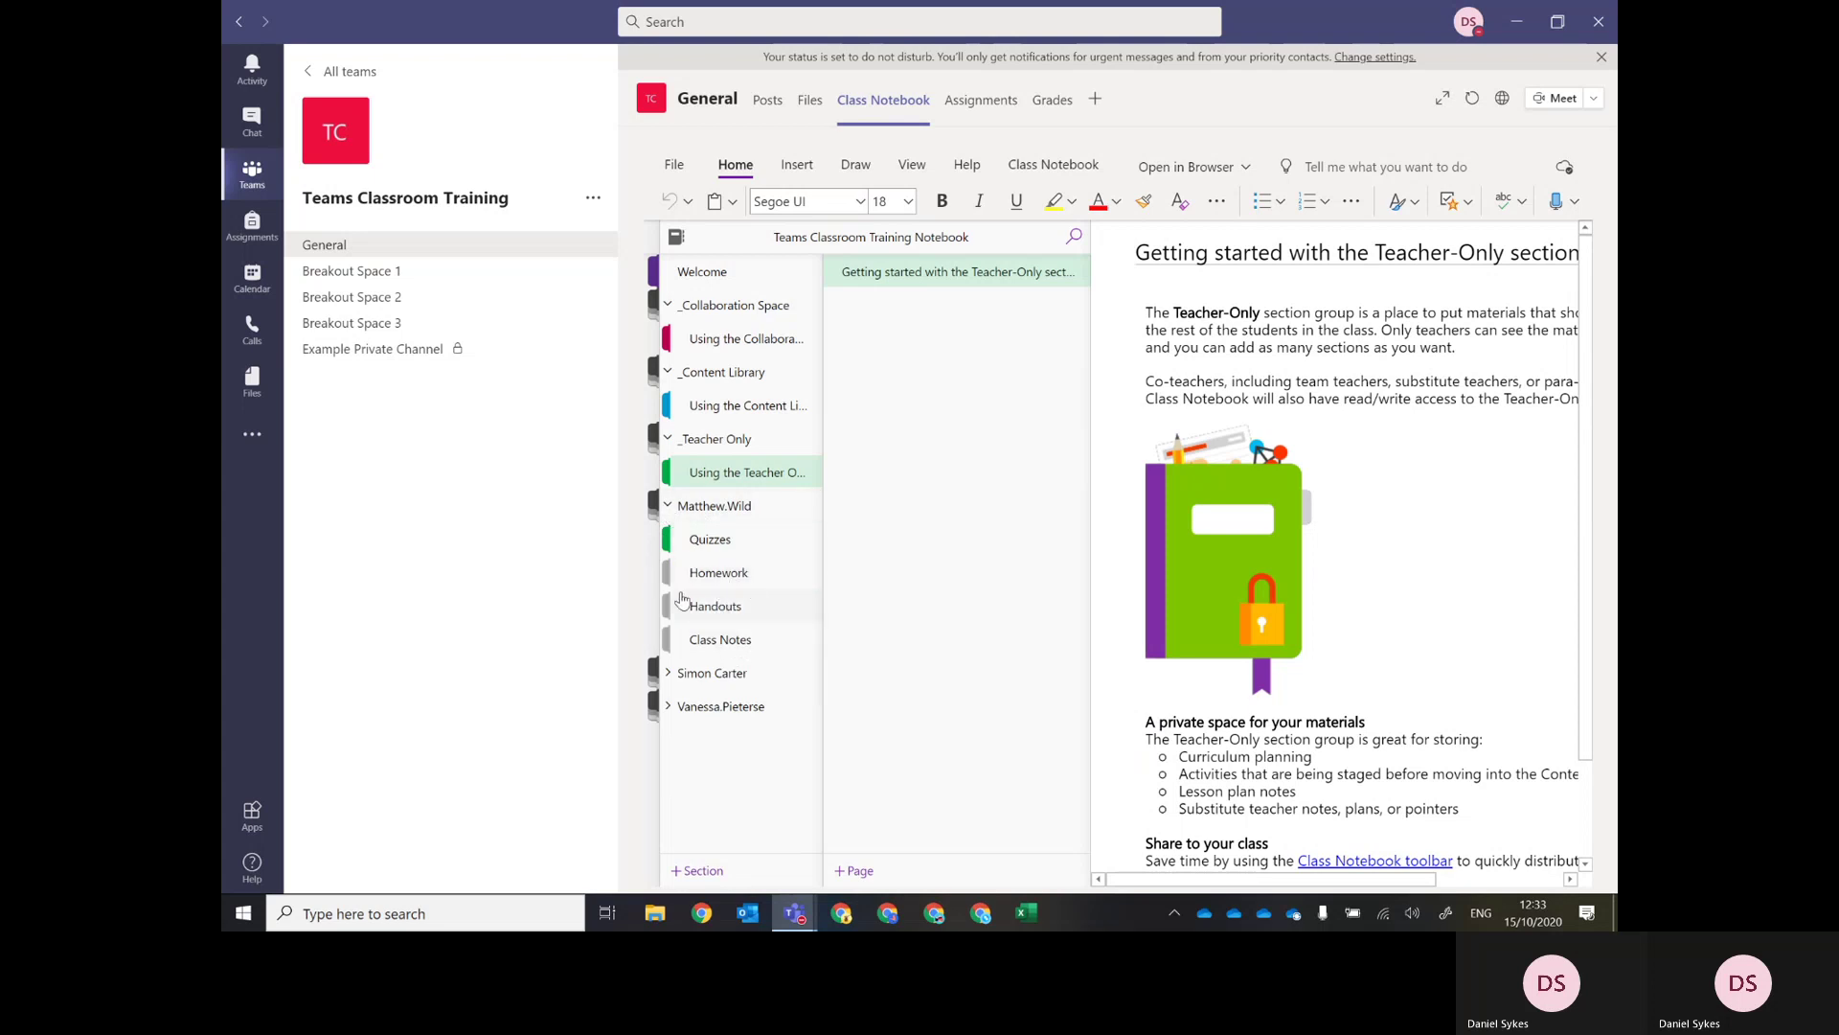
click(761, 640)
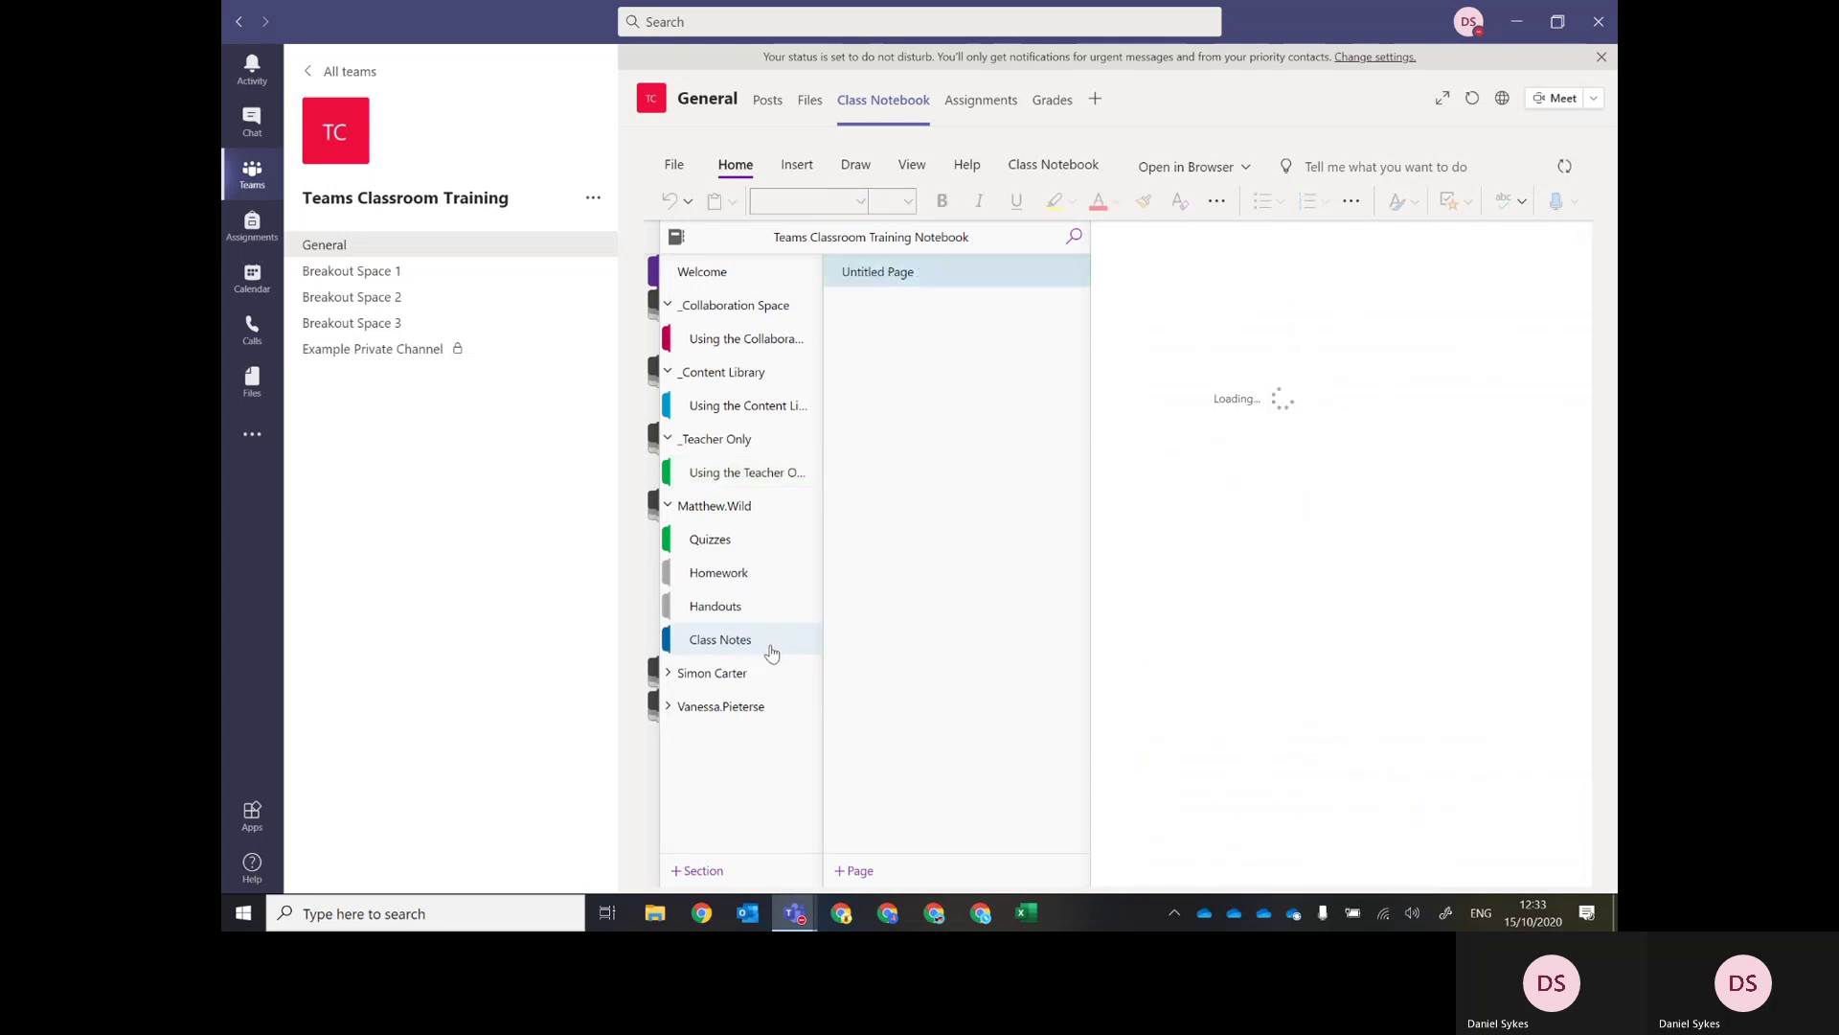
Create Class Notes pages titled 'Class 1', 'Class 2' and 'Class 3', then restore the section and page lists.
text(Class)
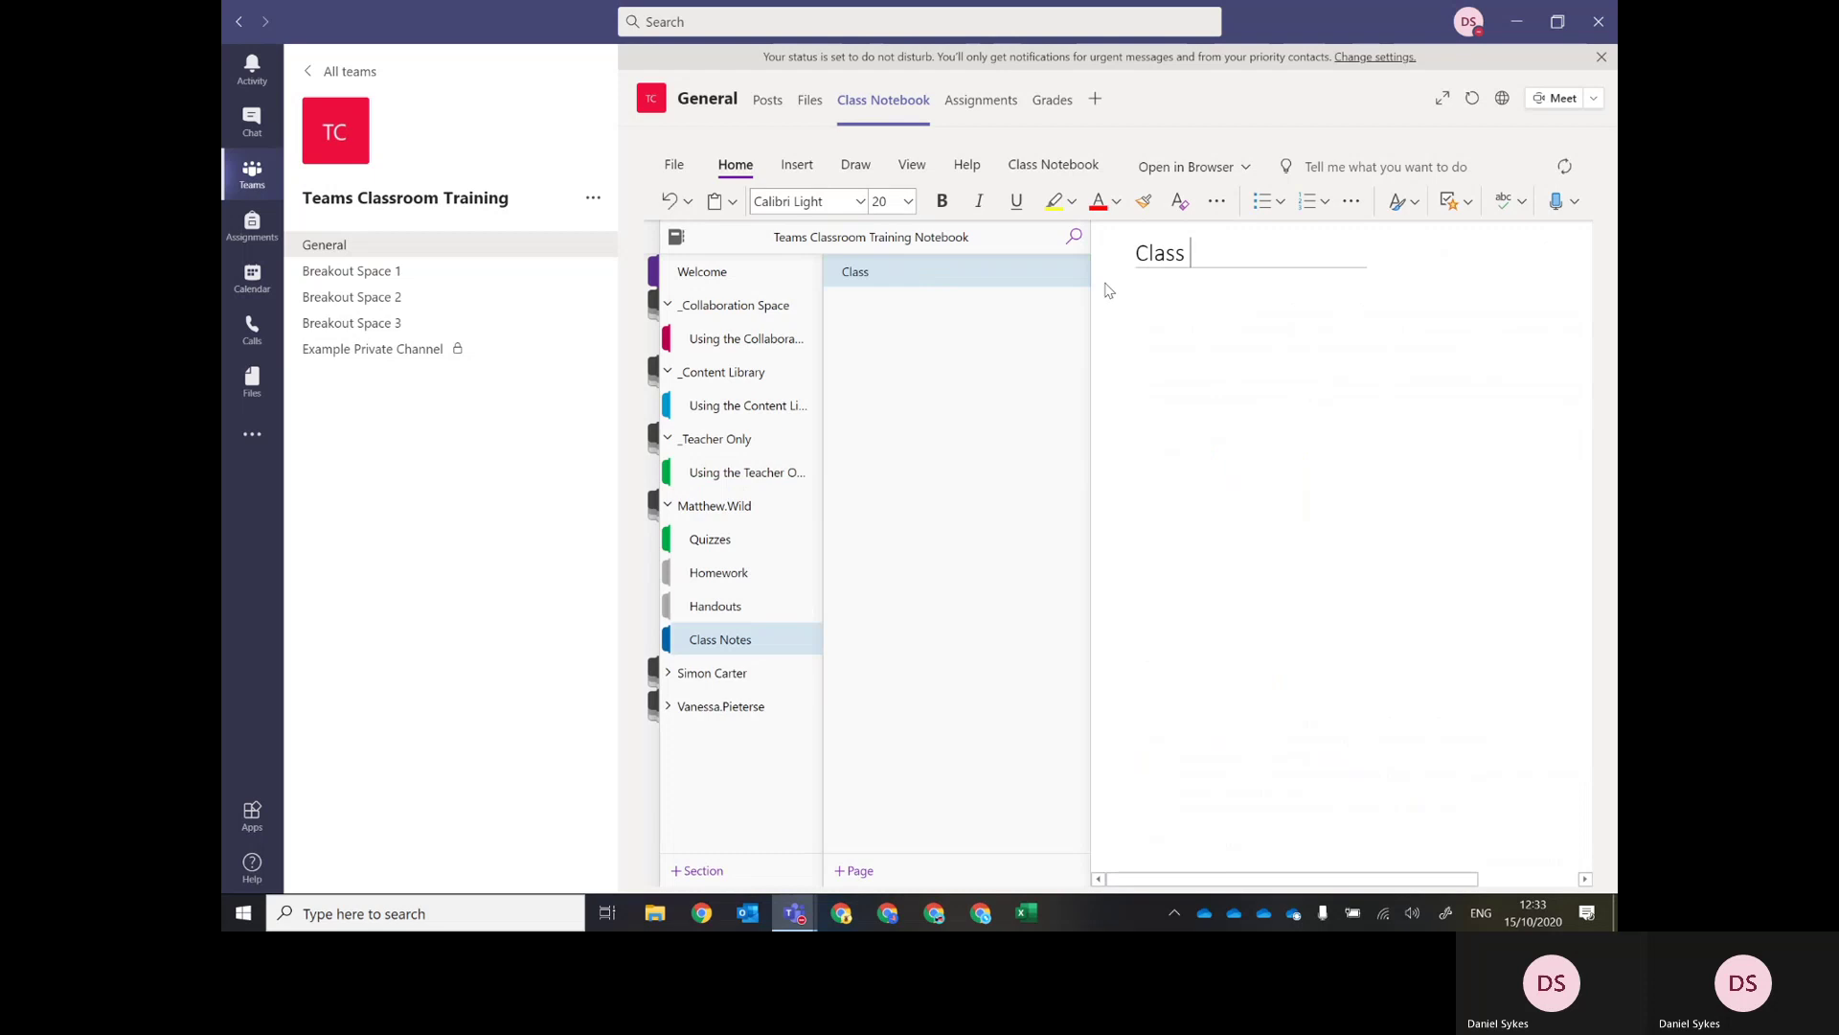
text( 1)
key(Return)
click(855, 874)
text(Class 2)
key(Return)
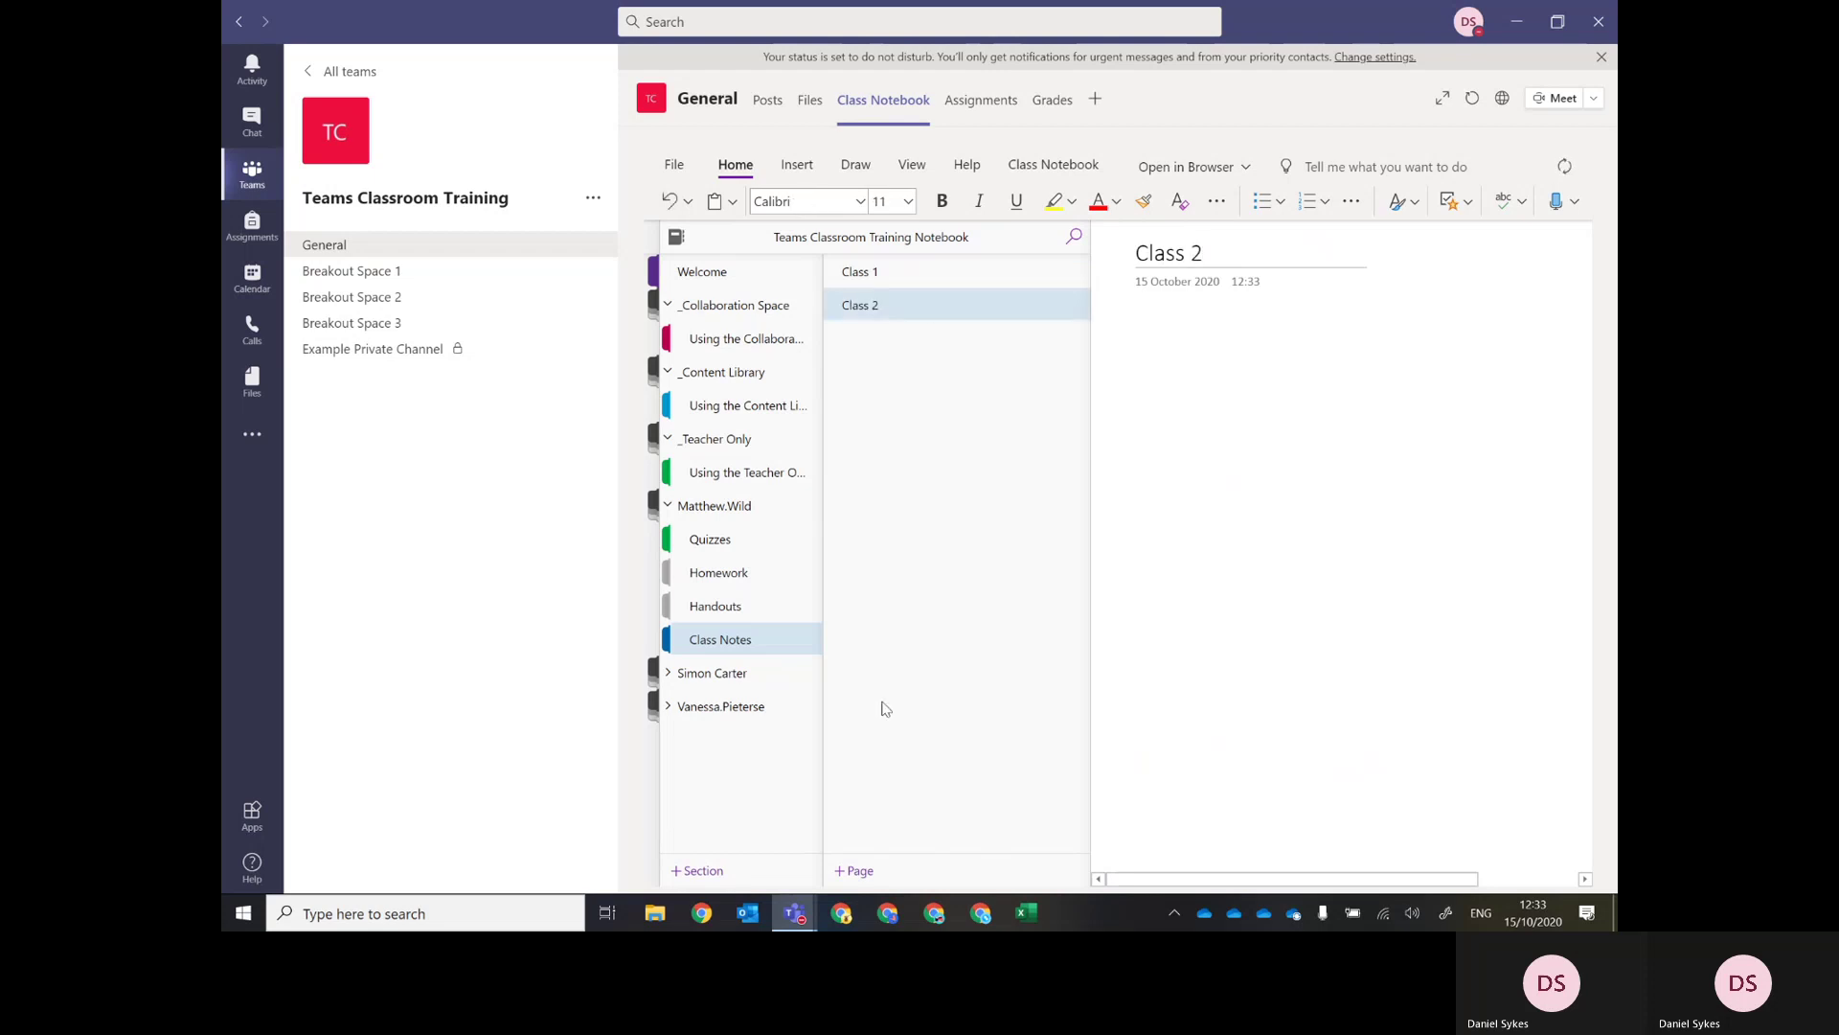
click(859, 871)
text(Class 3)
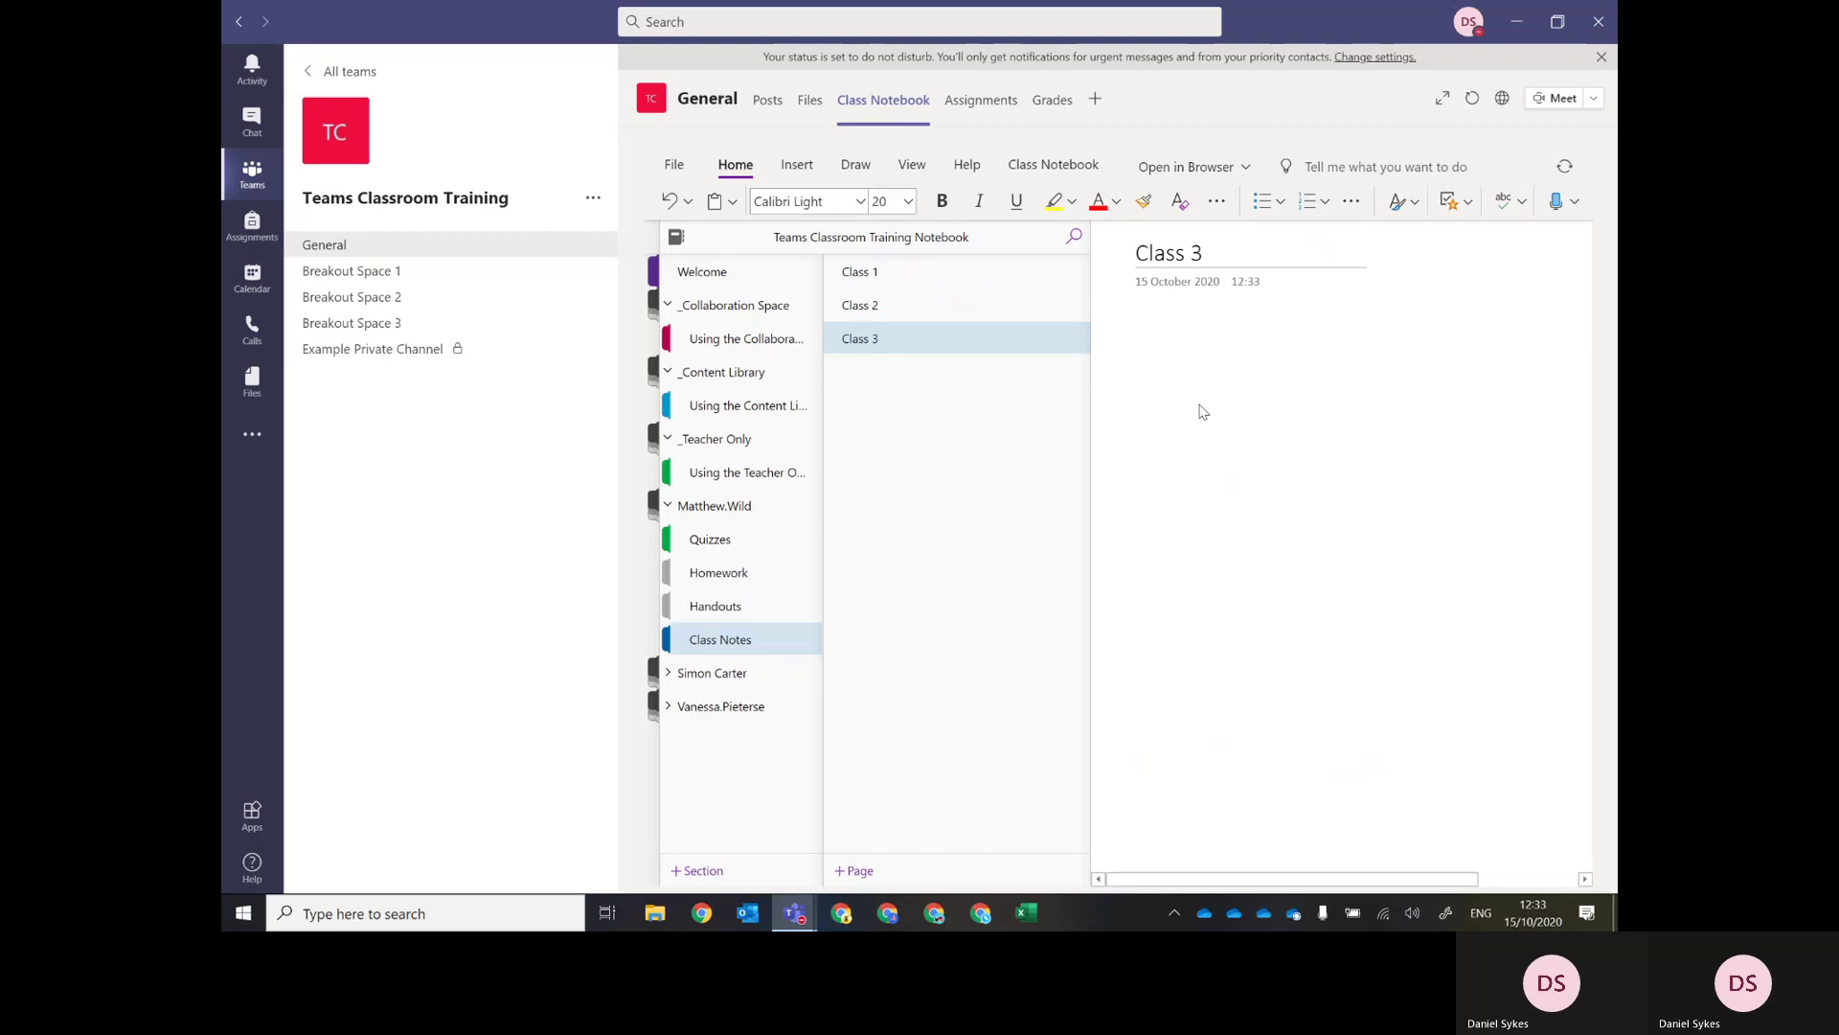
key(ctrl+shift+g)
click(664, 240)
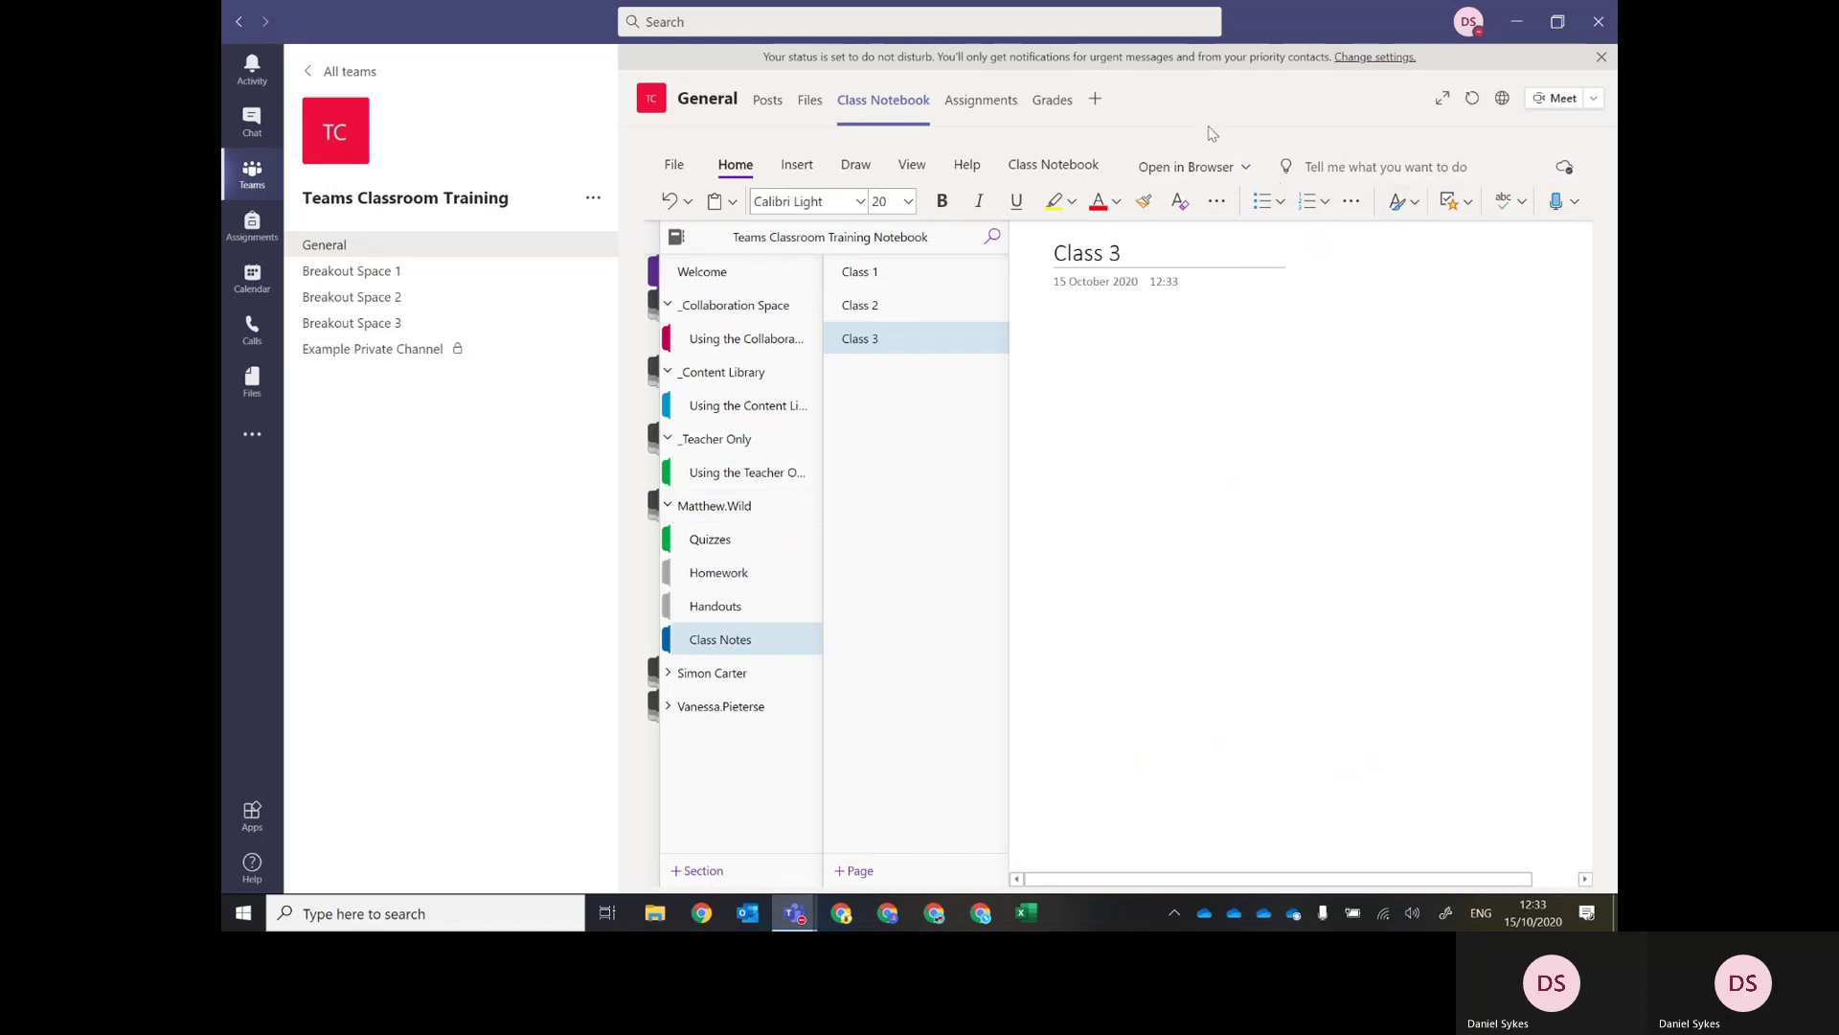
click(1247, 171)
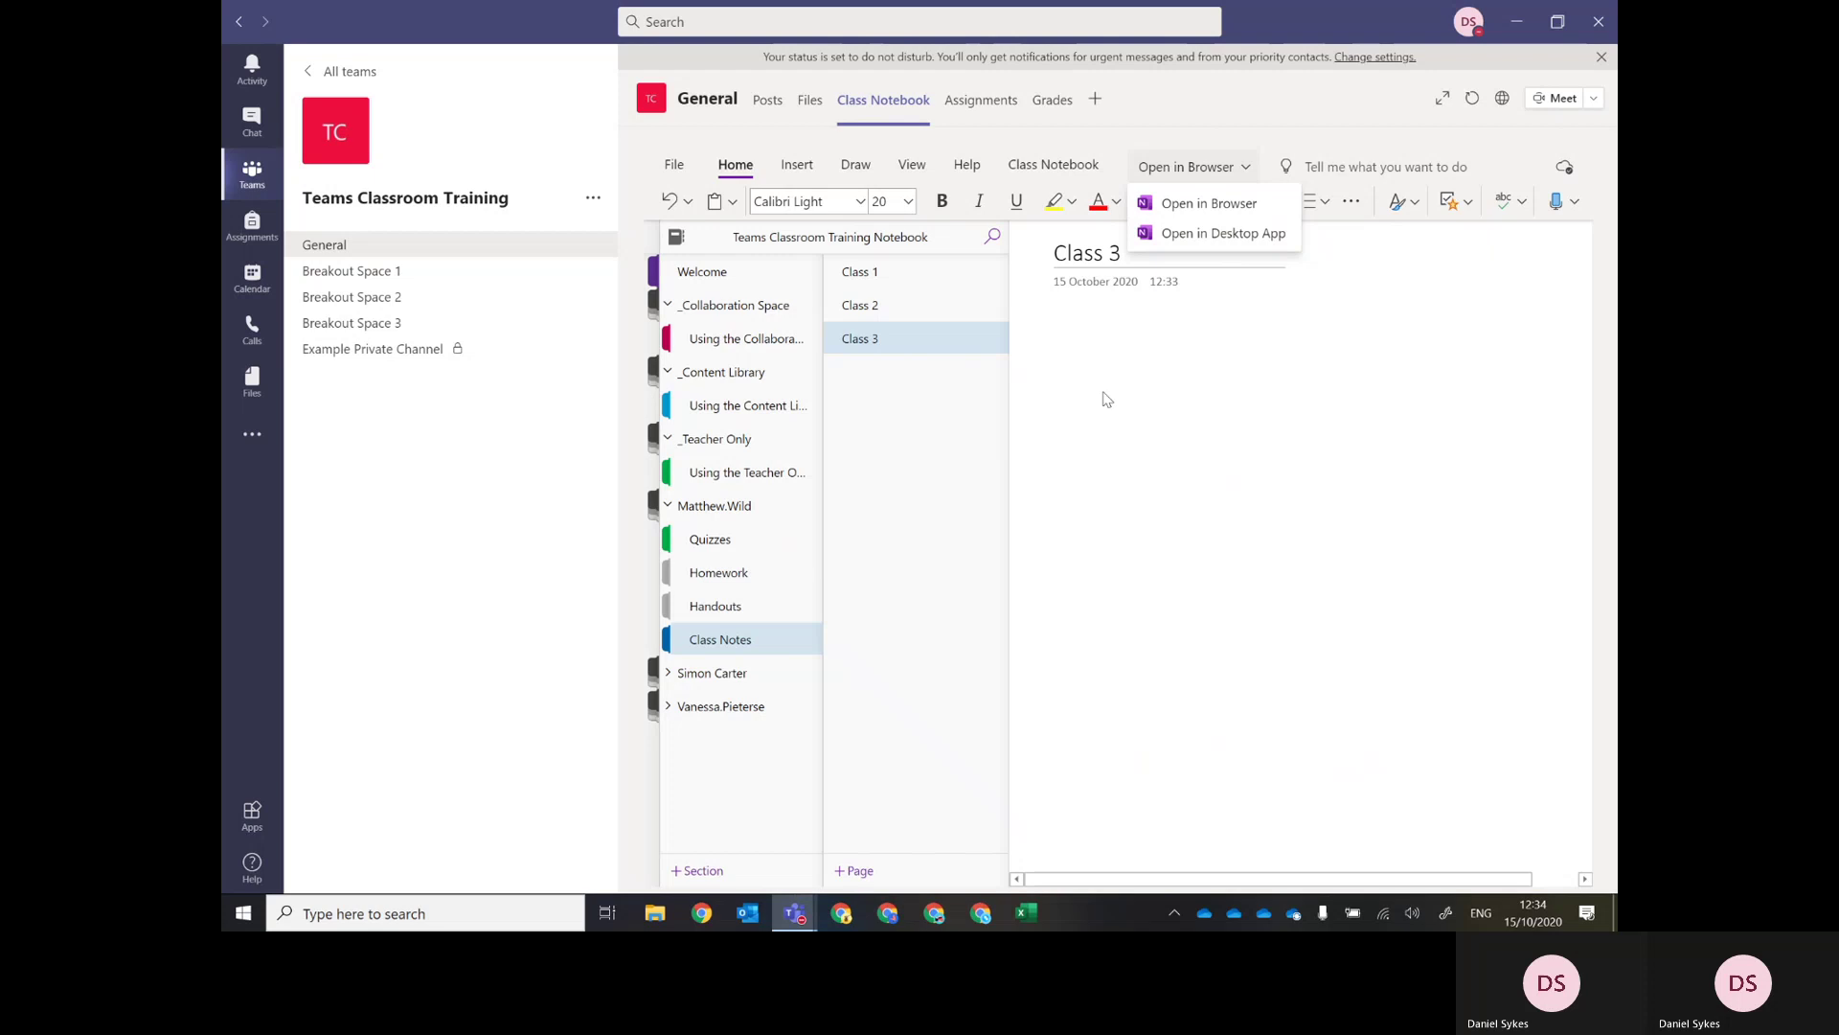
click(962, 464)
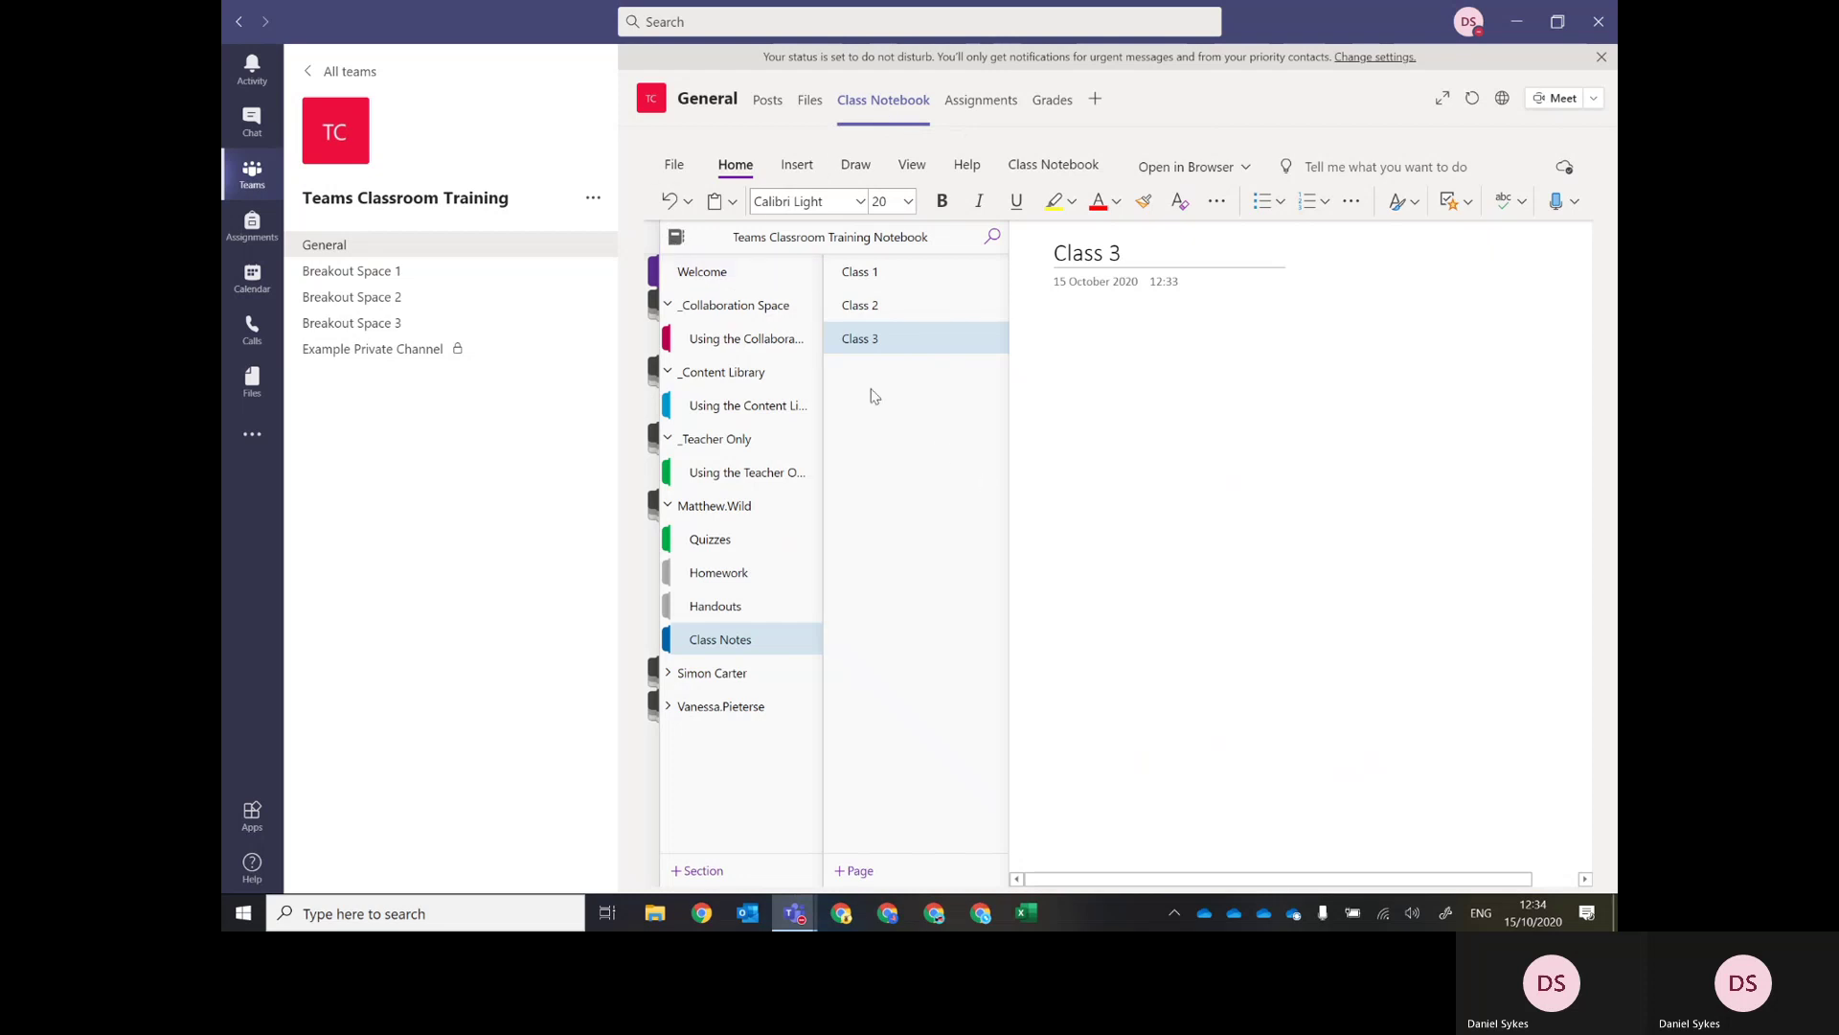
click(674, 167)
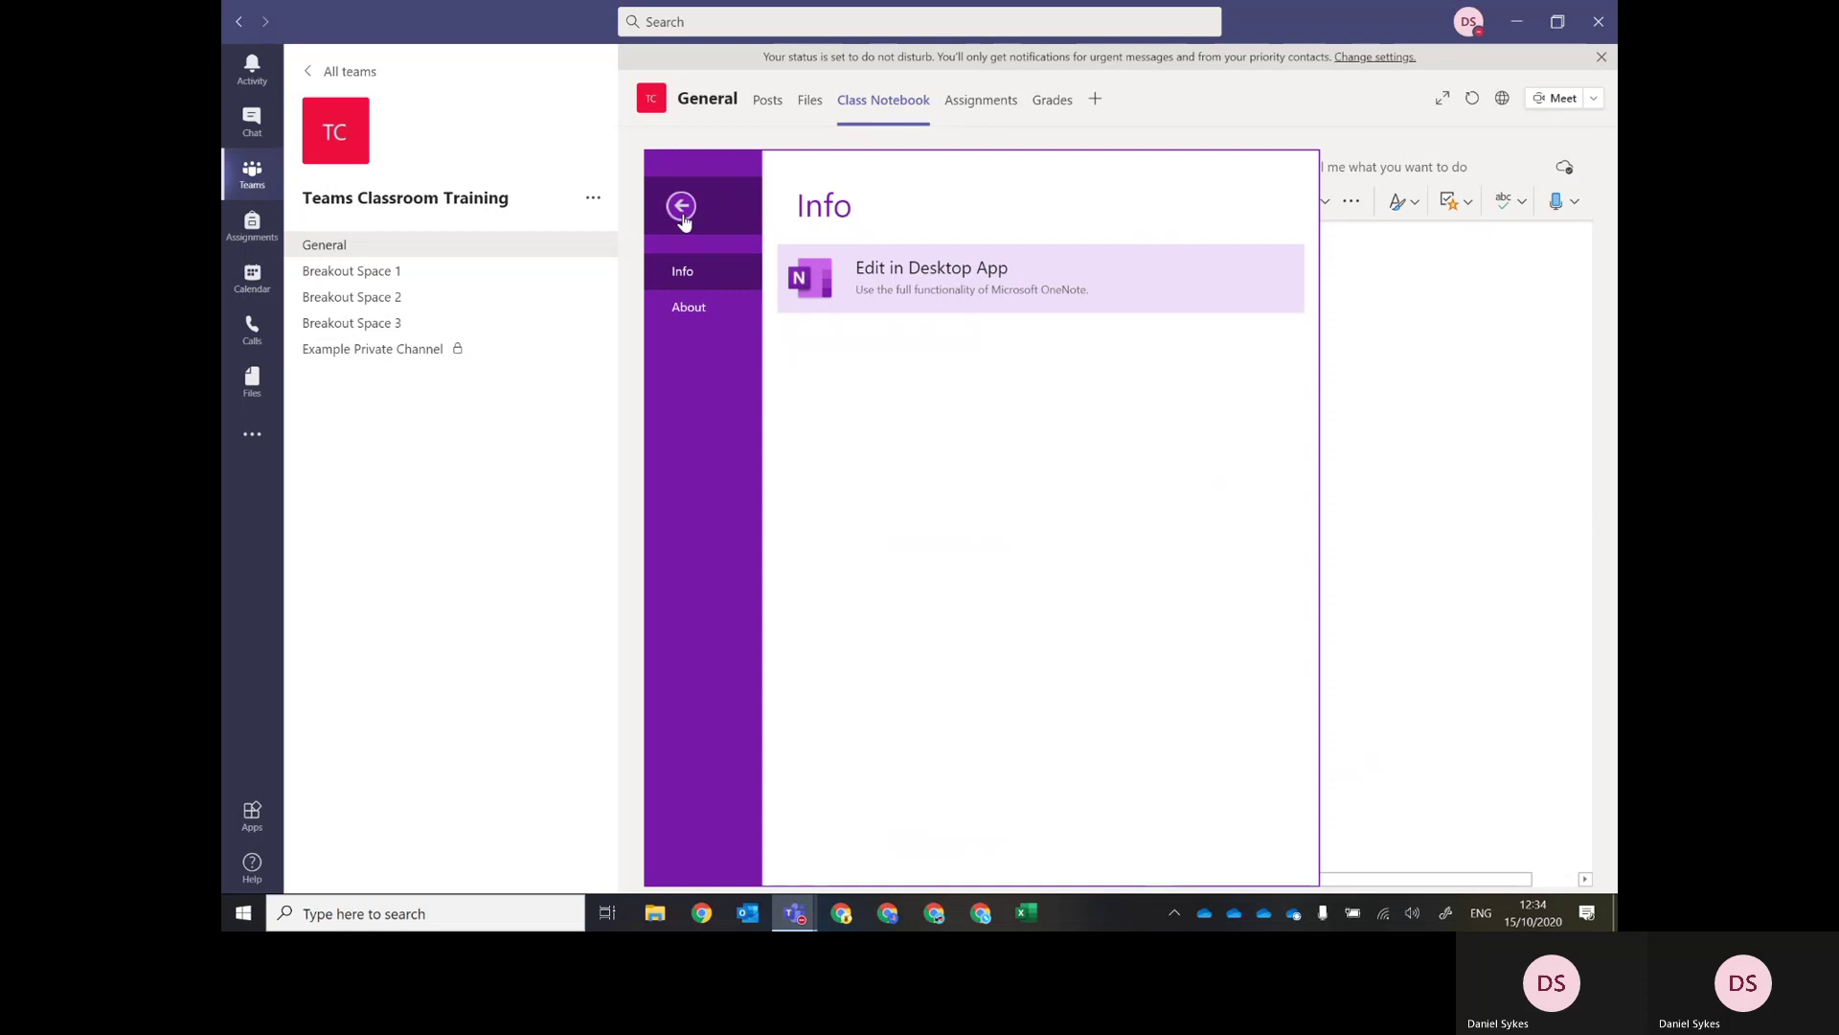
click(682, 206)
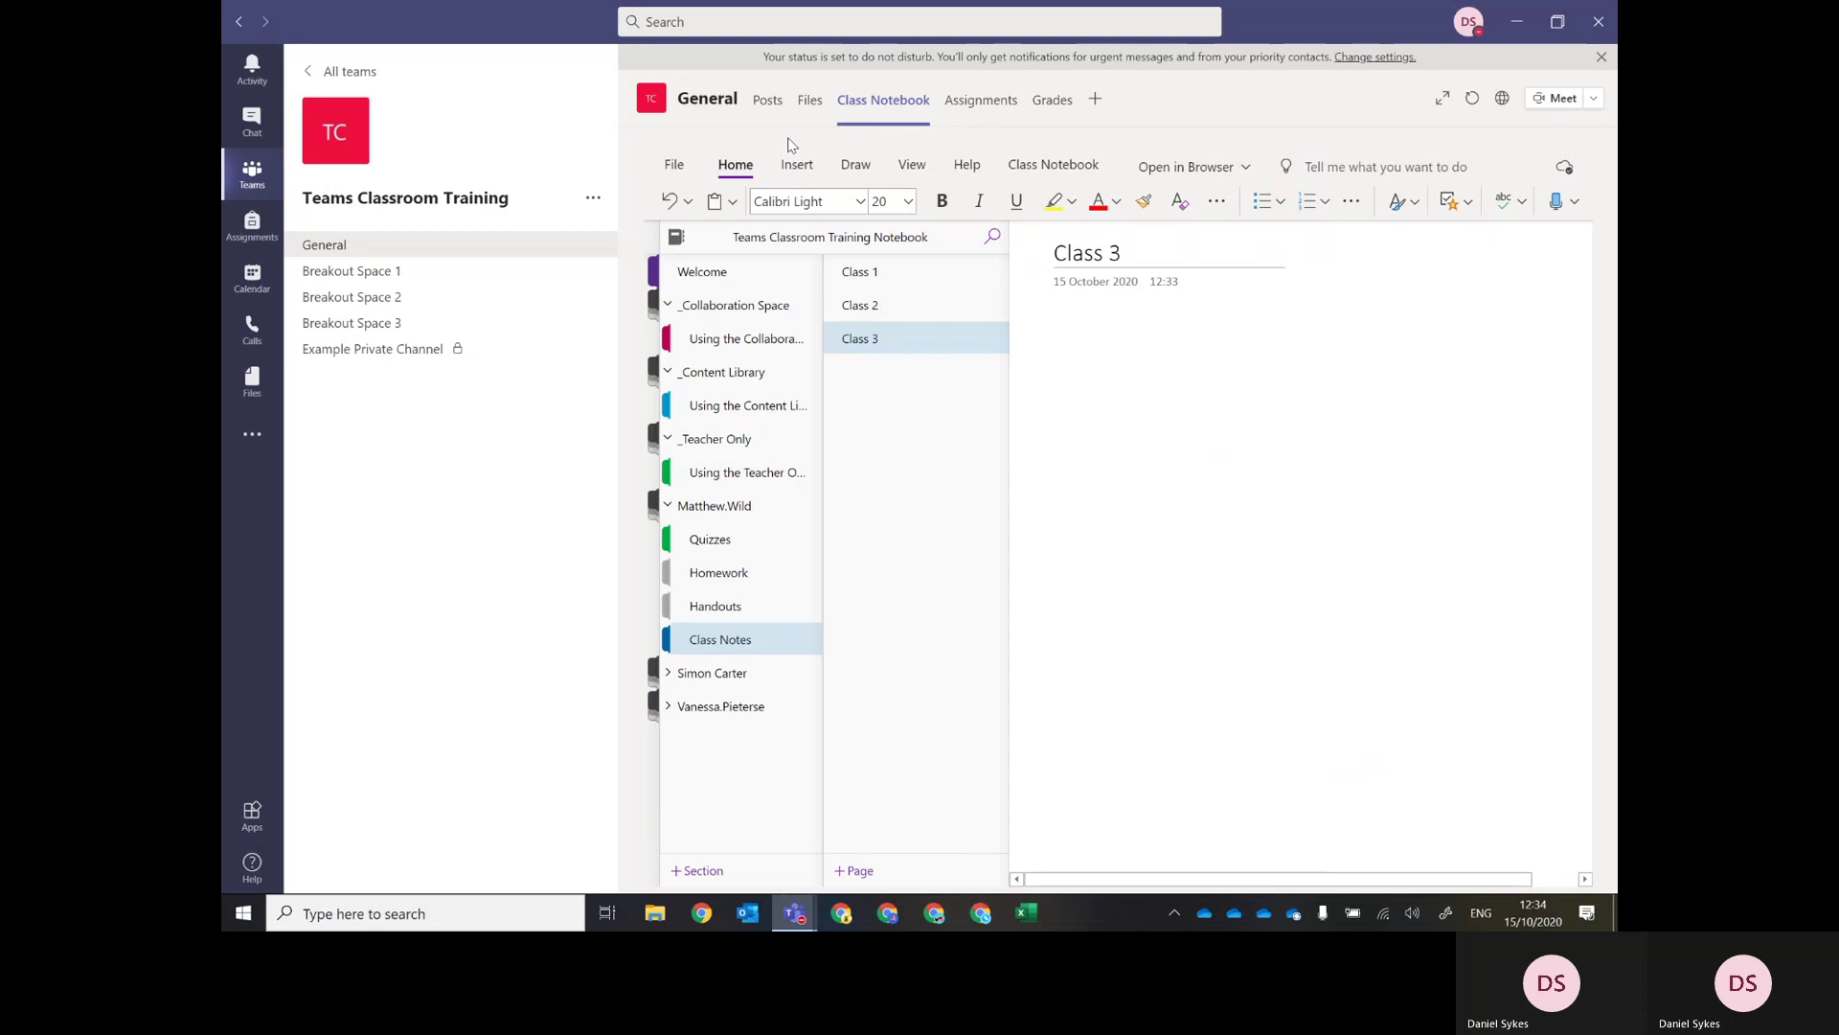
On the Assignments tab, collapse Assigned and start a new Assignment from Create.
click(984, 108)
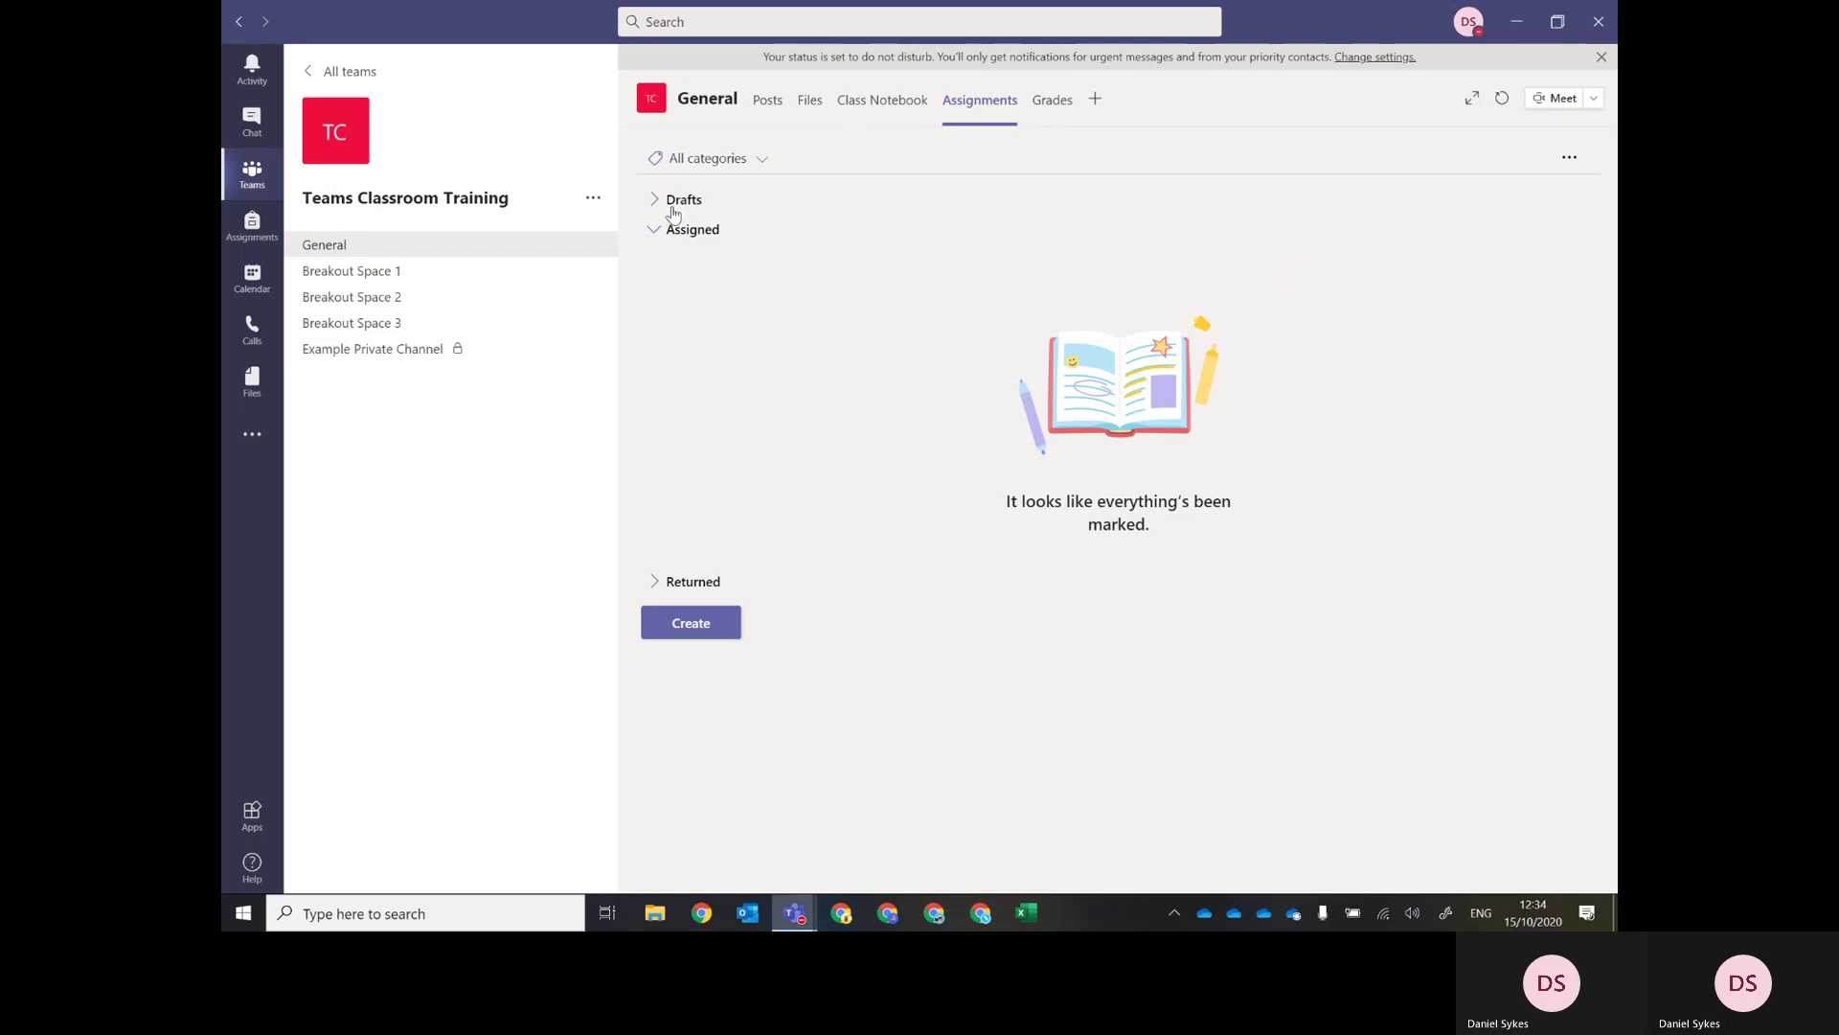
click(653, 234)
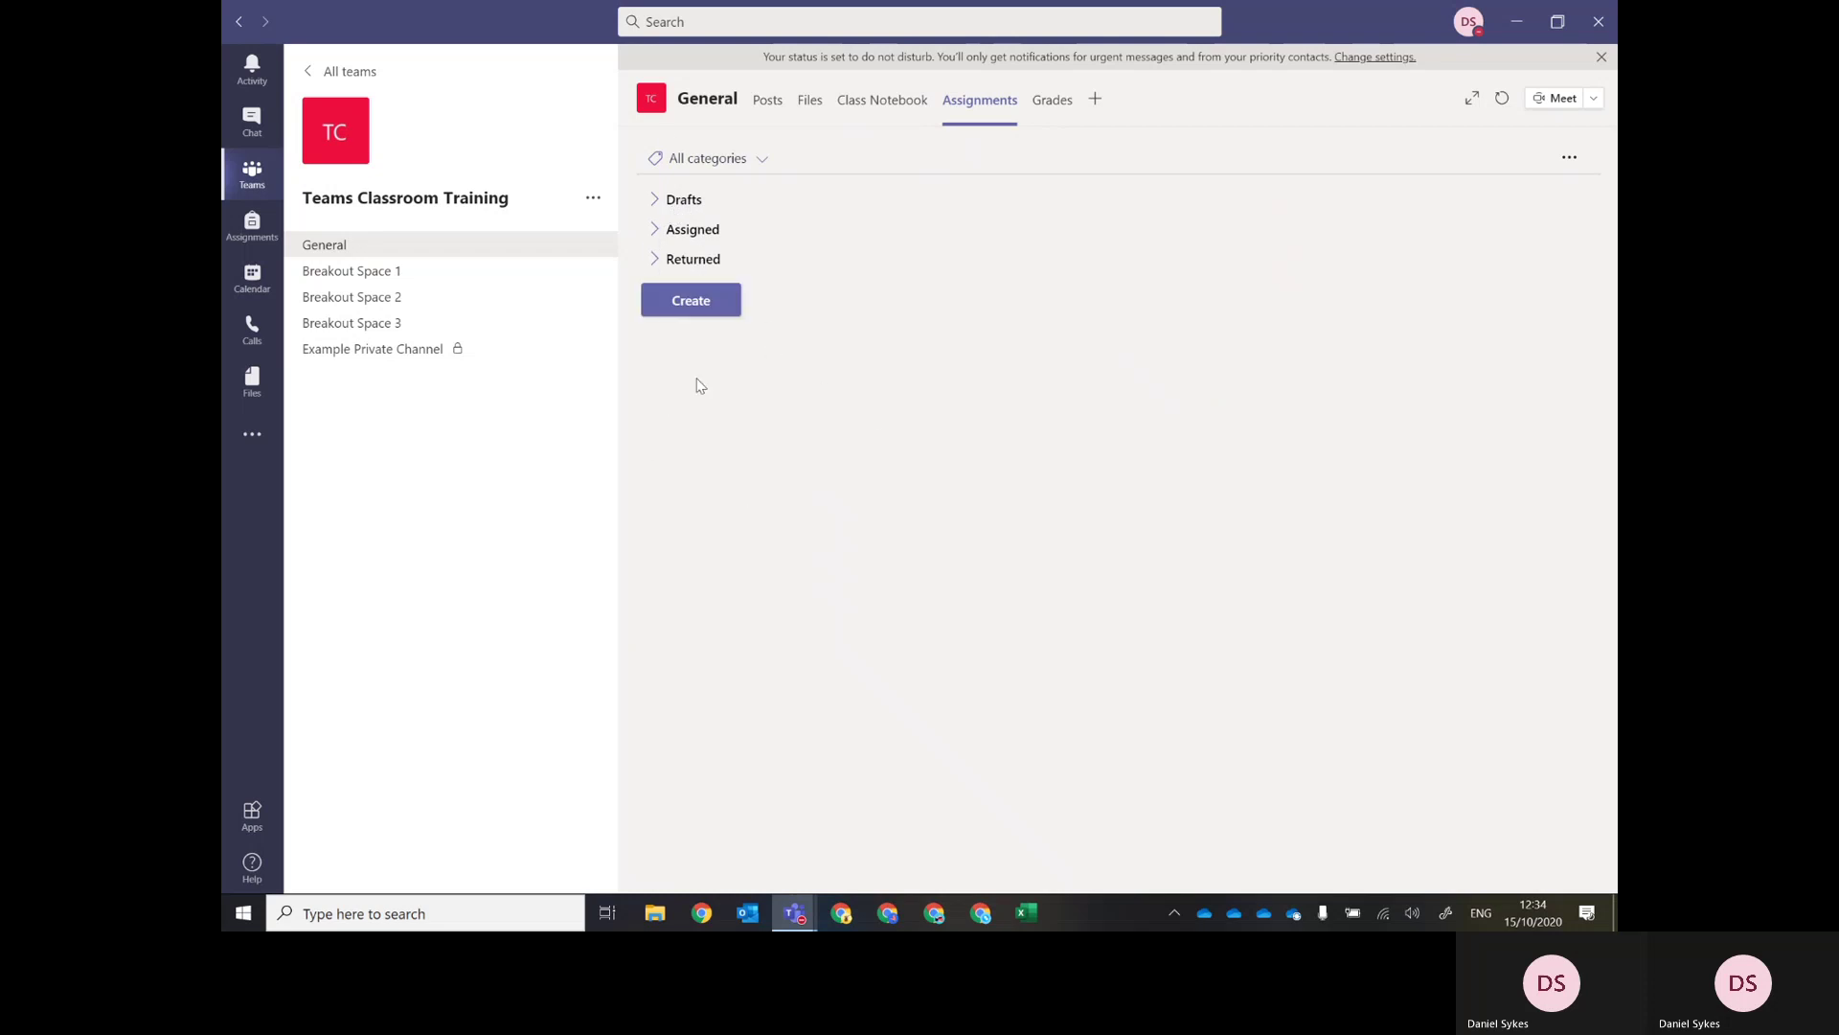
click(683, 305)
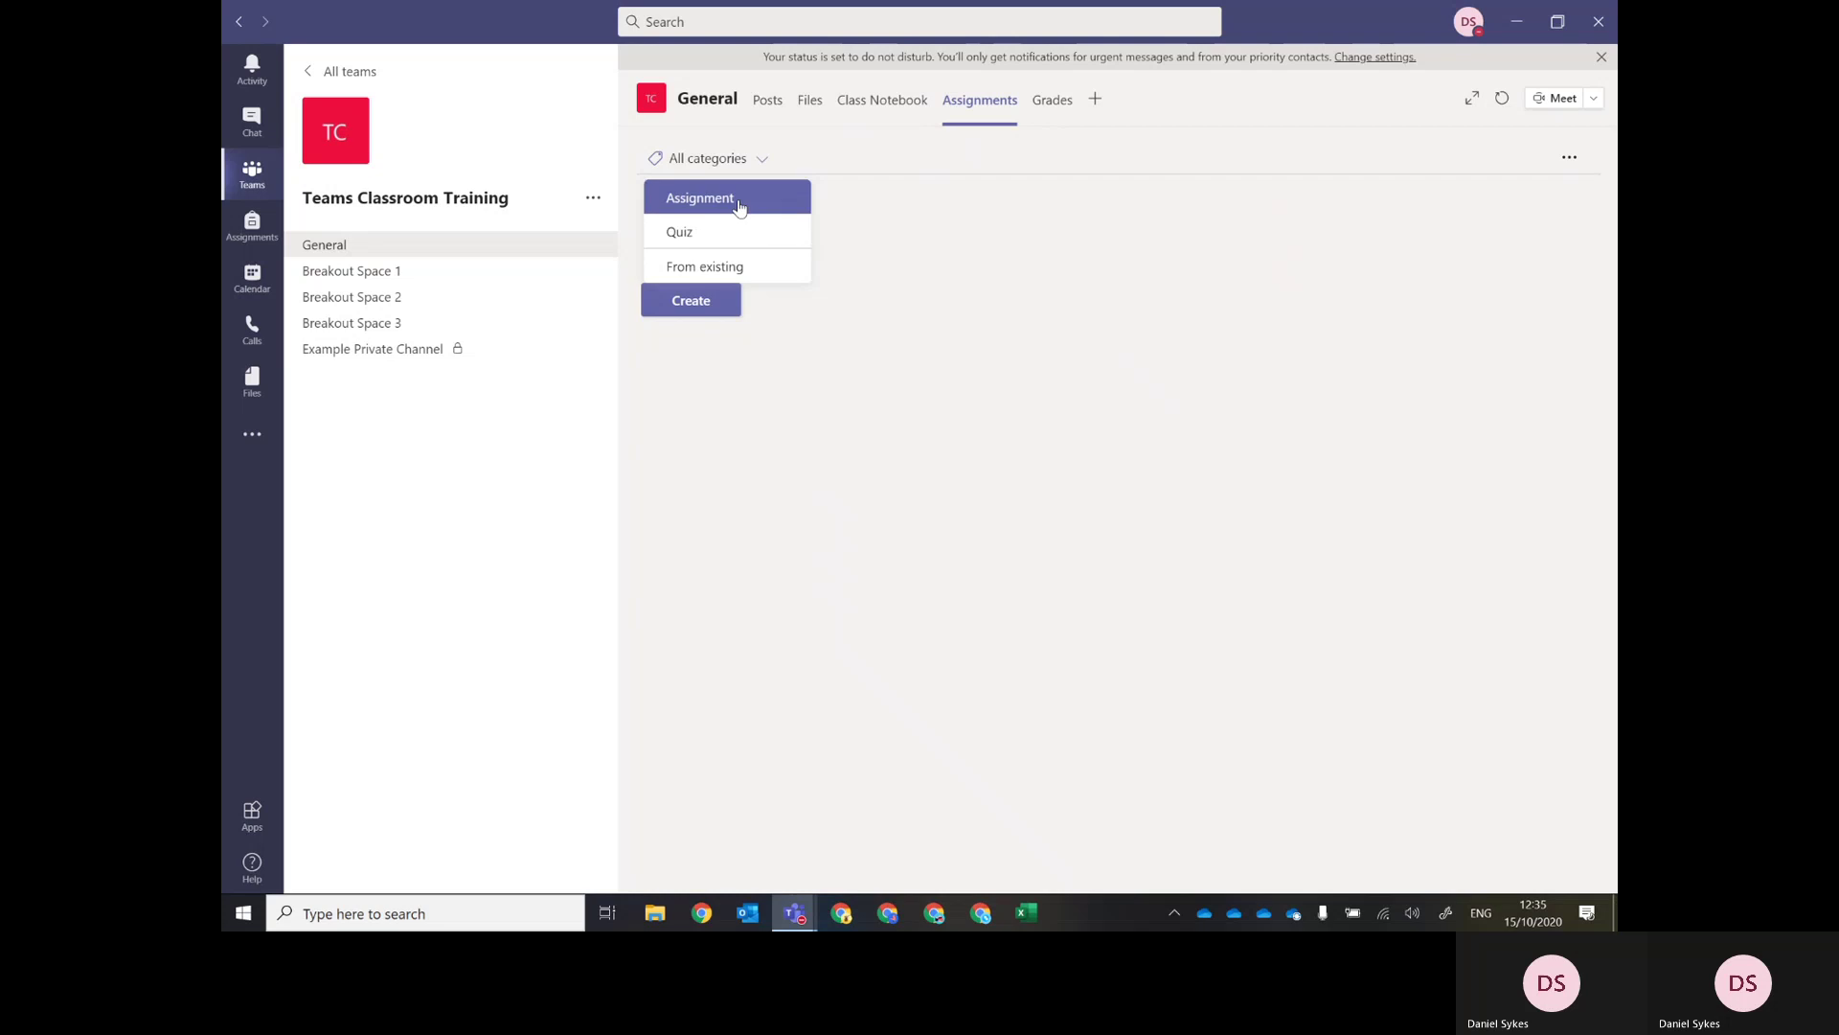
click(747, 199)
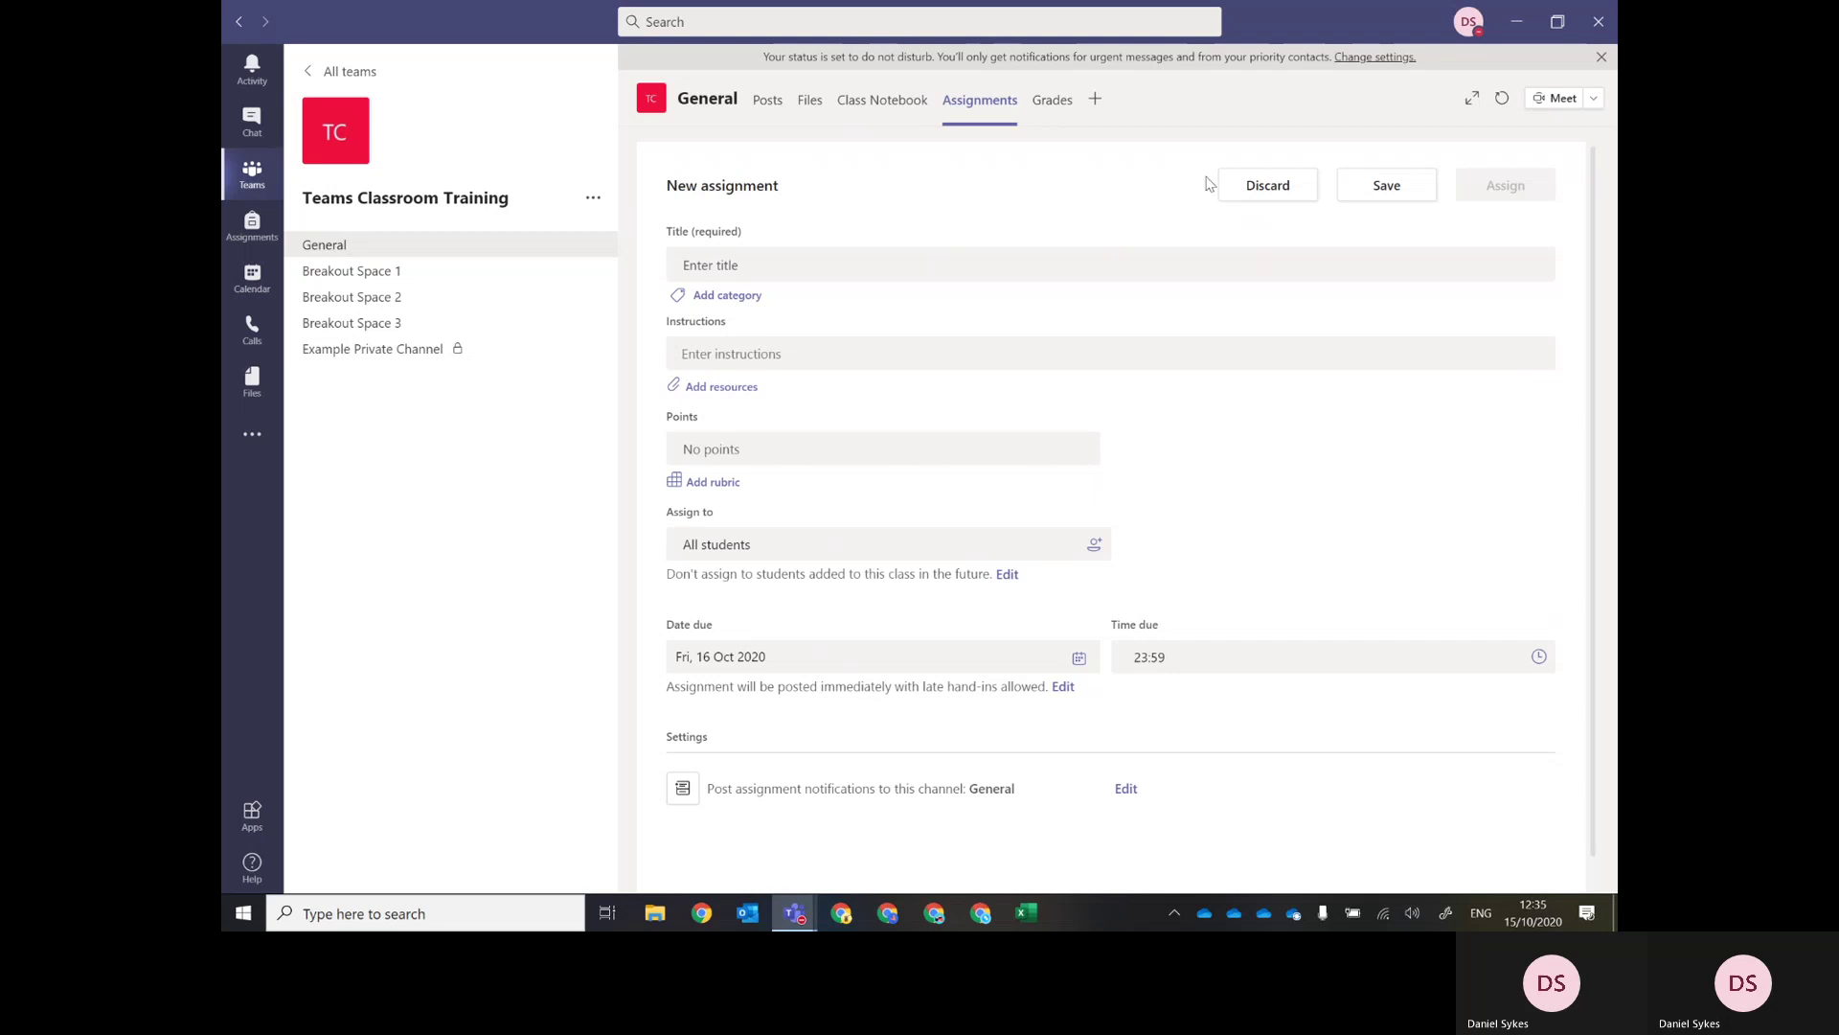
Title the assignment 'Thursday's Assignment' with instructions 'Please complete this by the weekend.'.
click(727, 268)
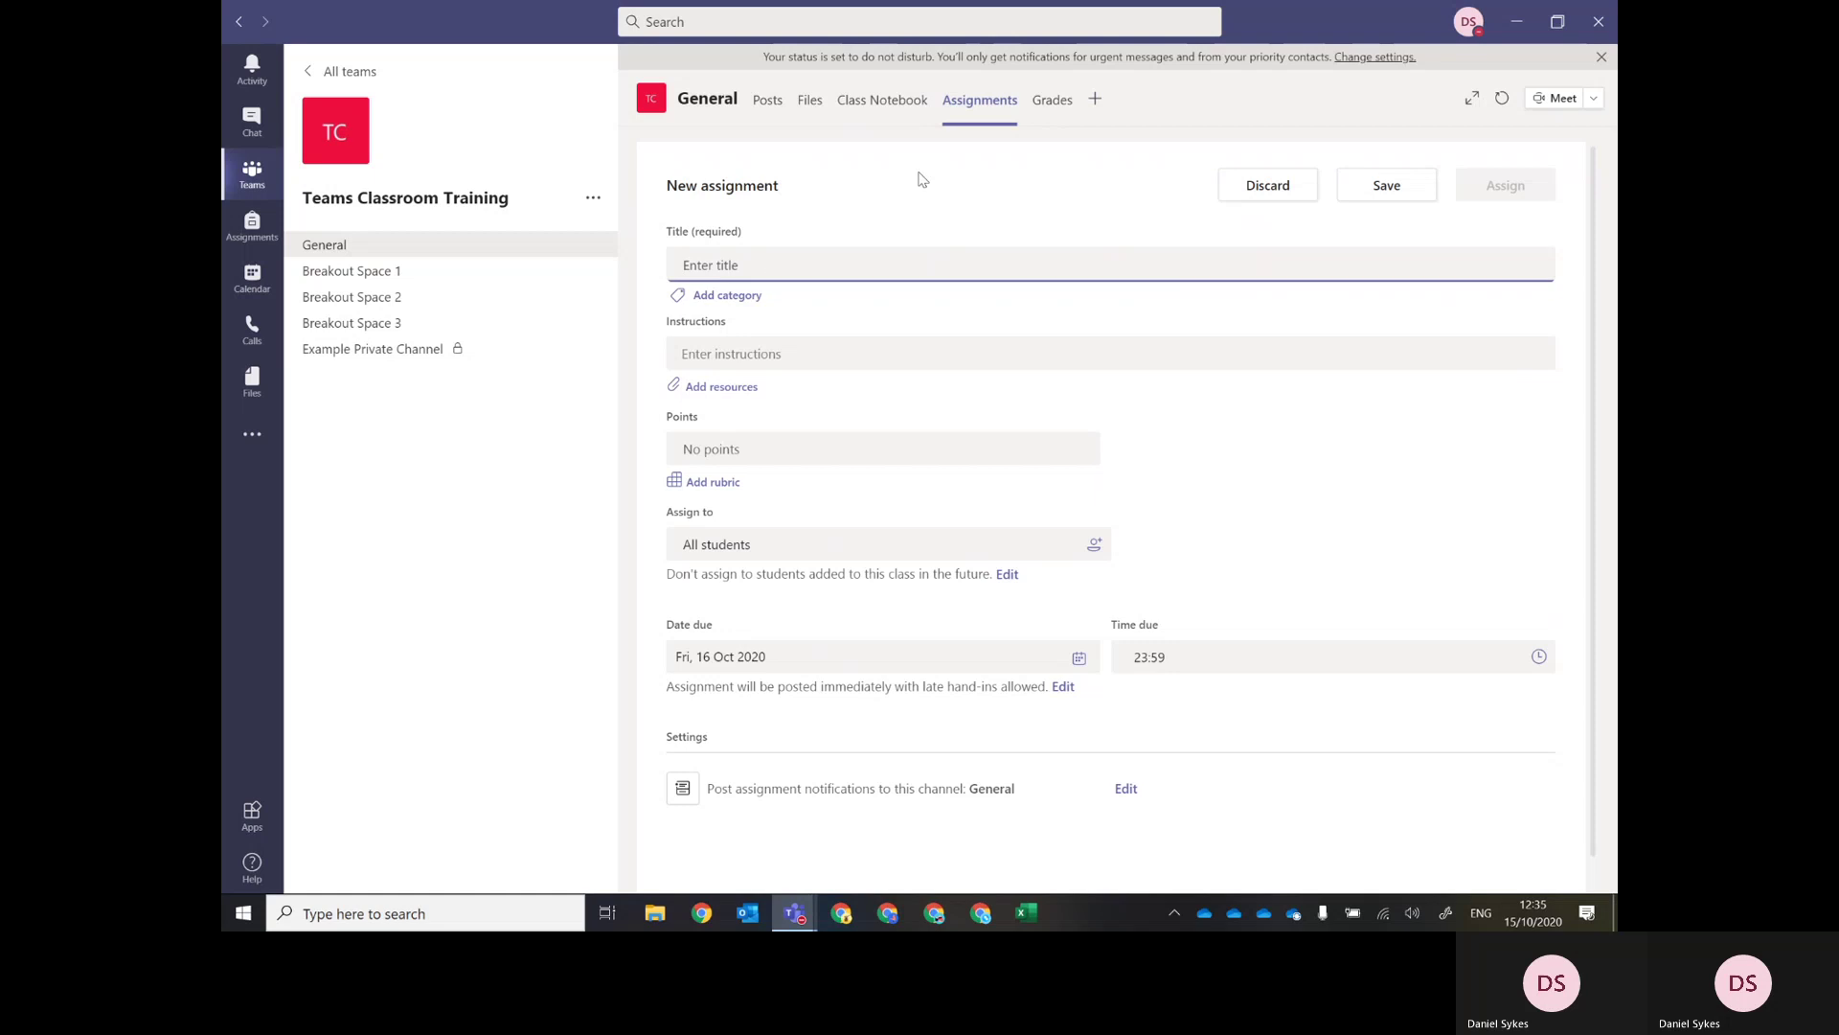
text(Thu)
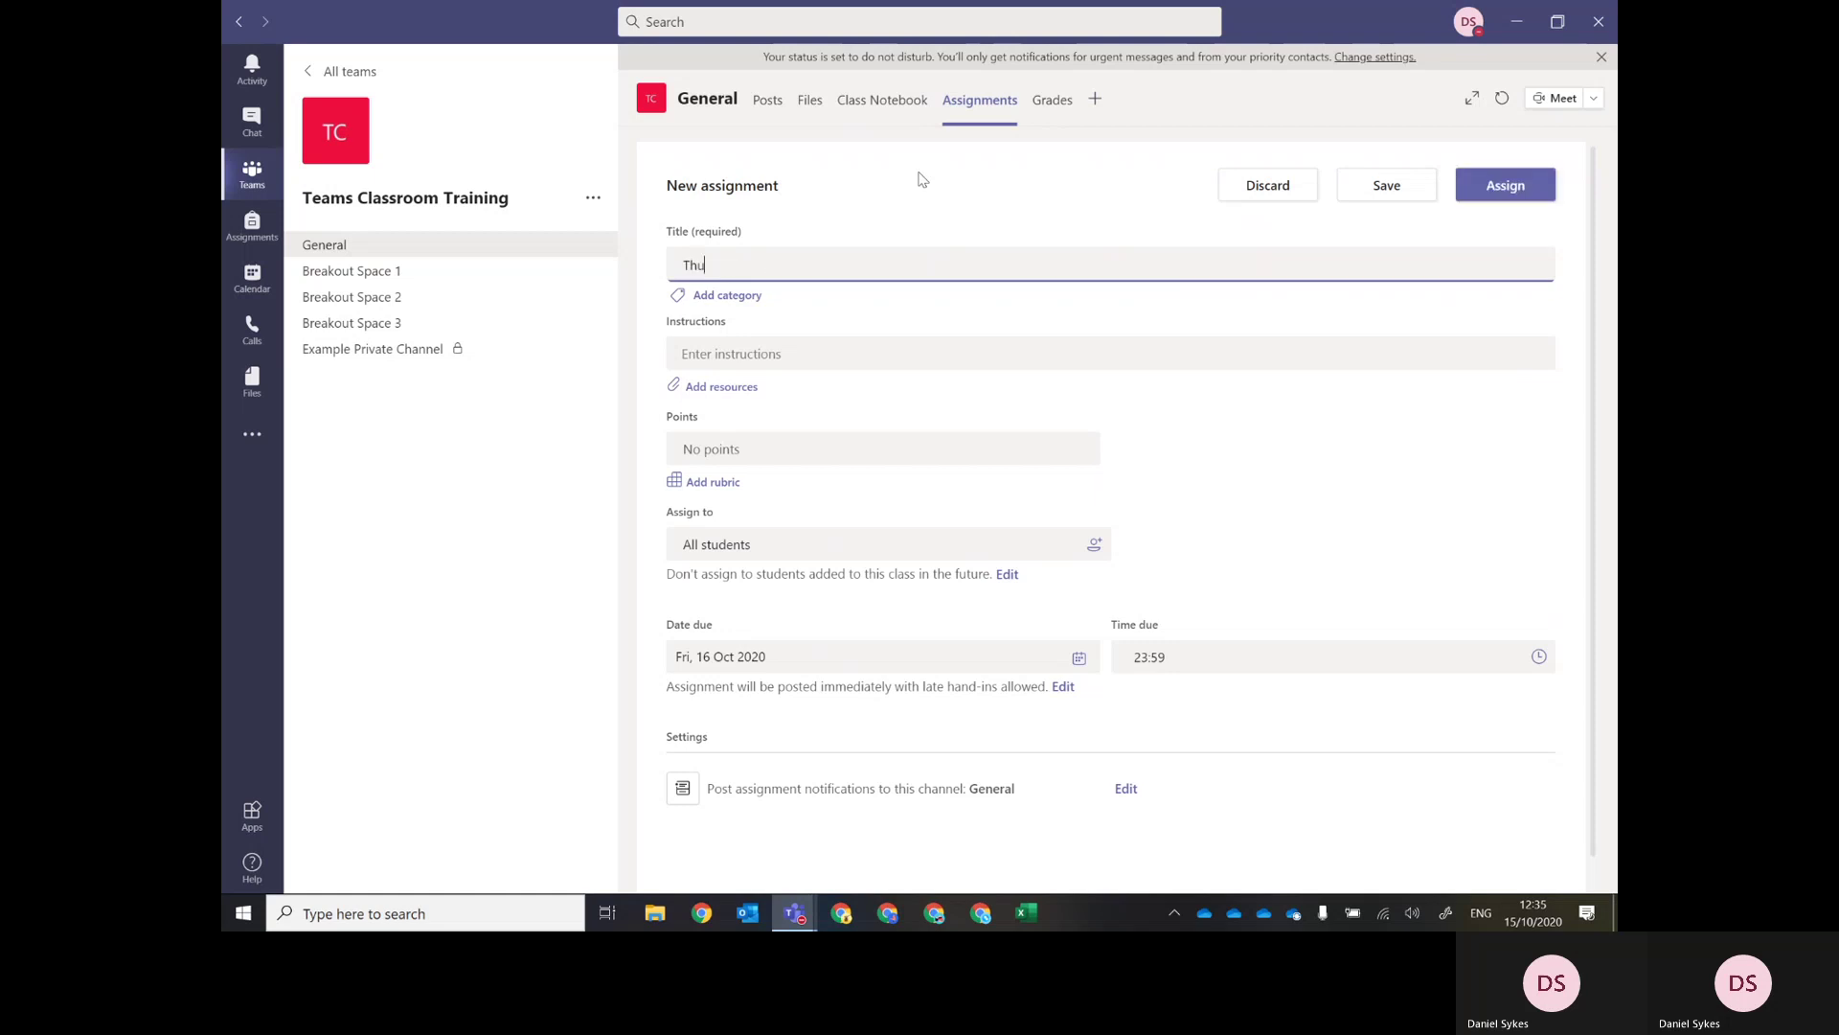
text(rsday's Assignment)
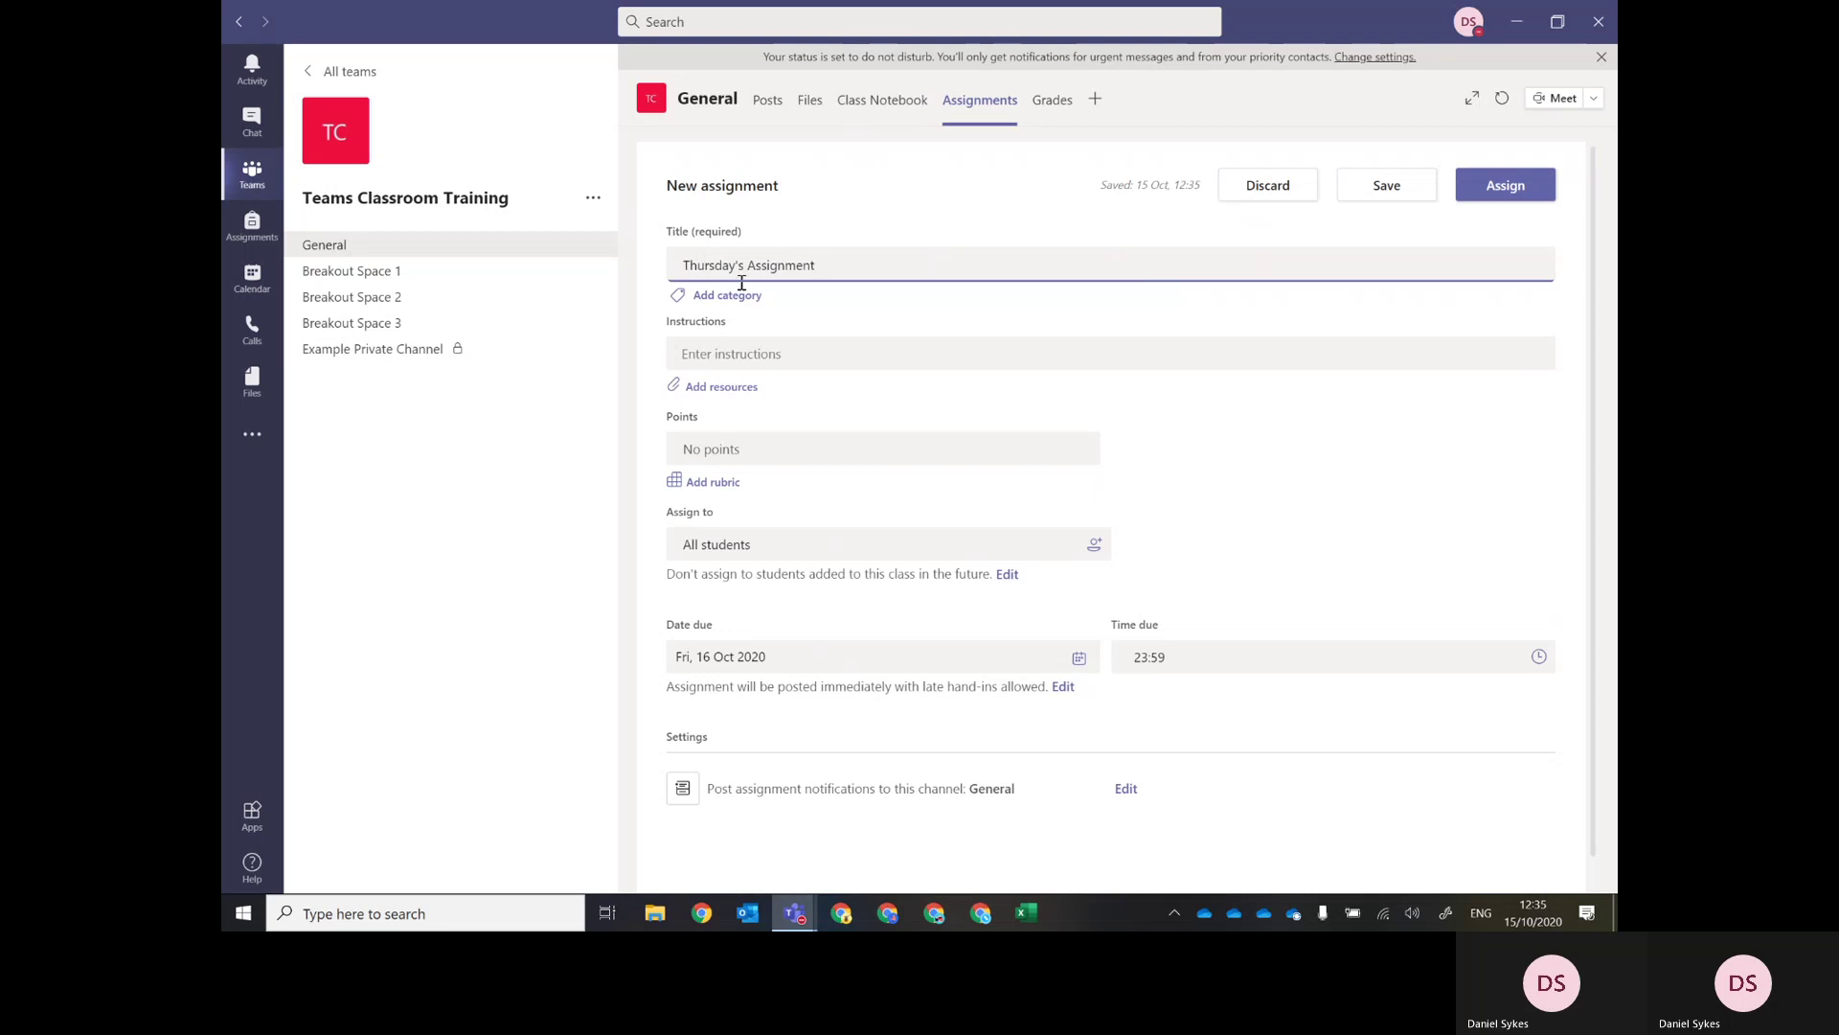
click(720, 356)
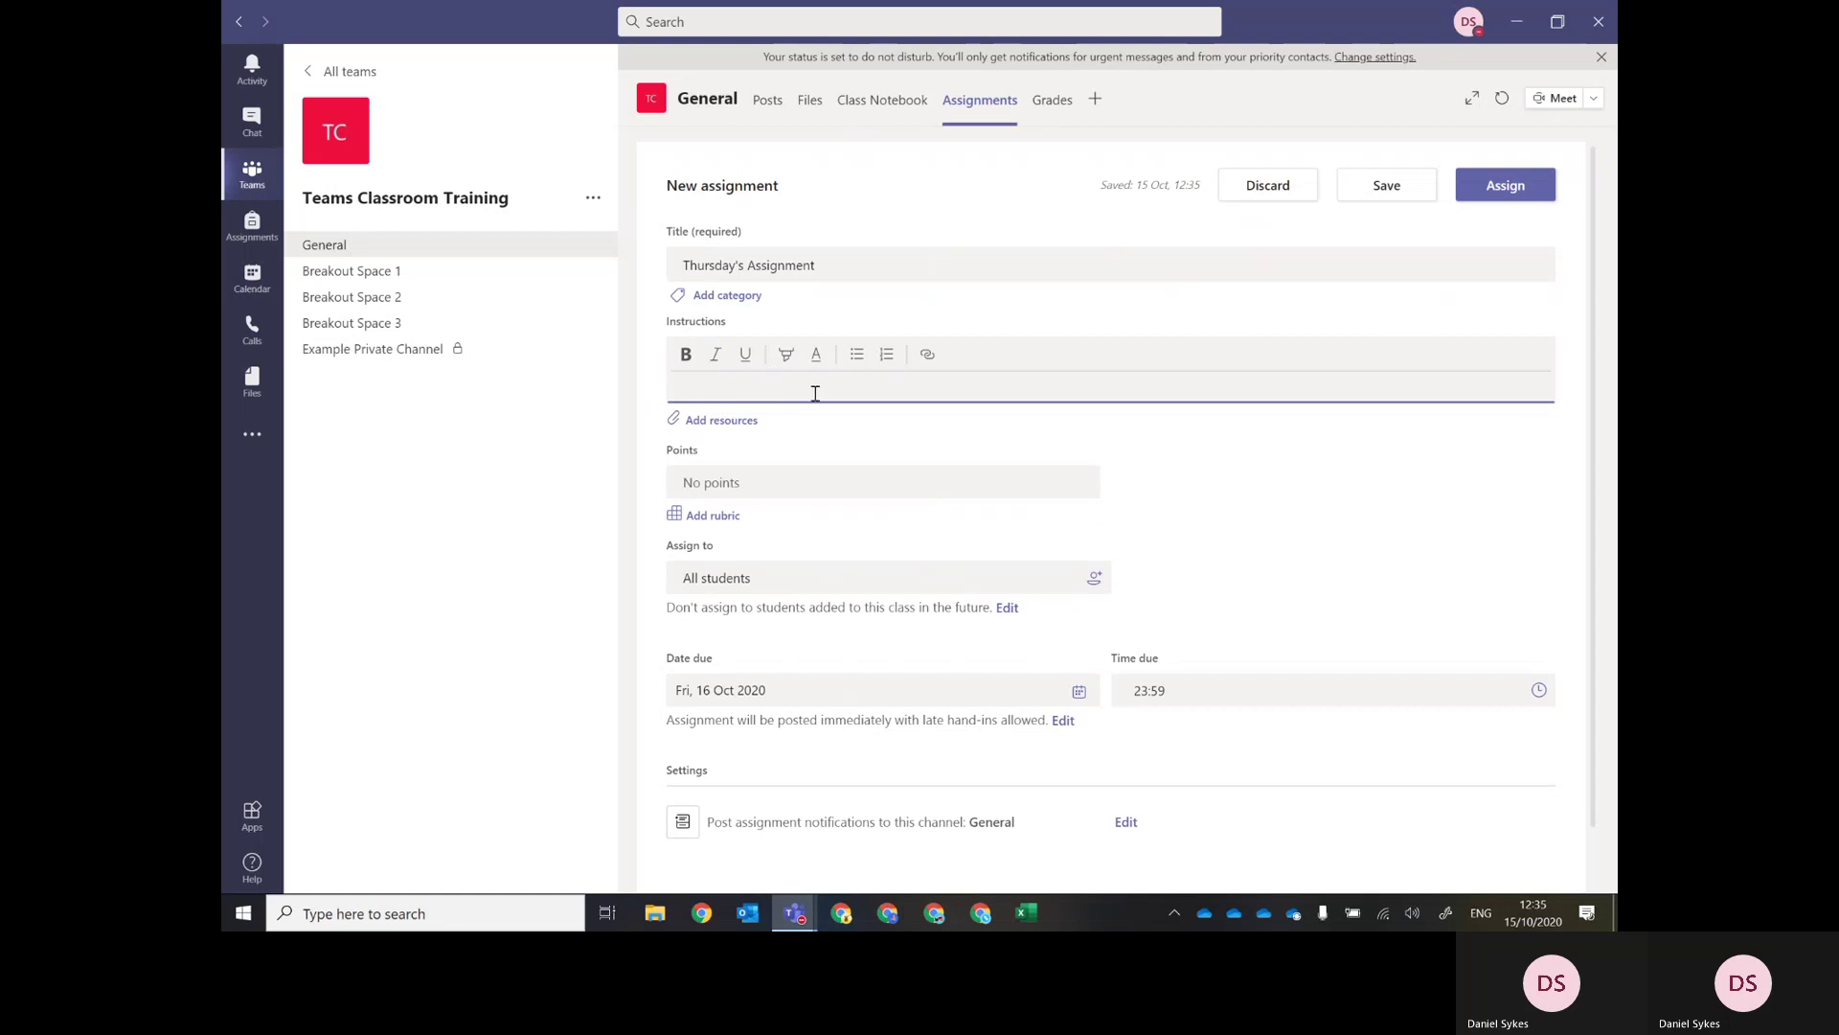
text(Please comeplet)
key(BackSpace)
key(BackSpace)
key(BackSpace)
text(plete this by the weekend.)
Add the category 'Thursday' and set the assignment to 10 points.
click(744, 297)
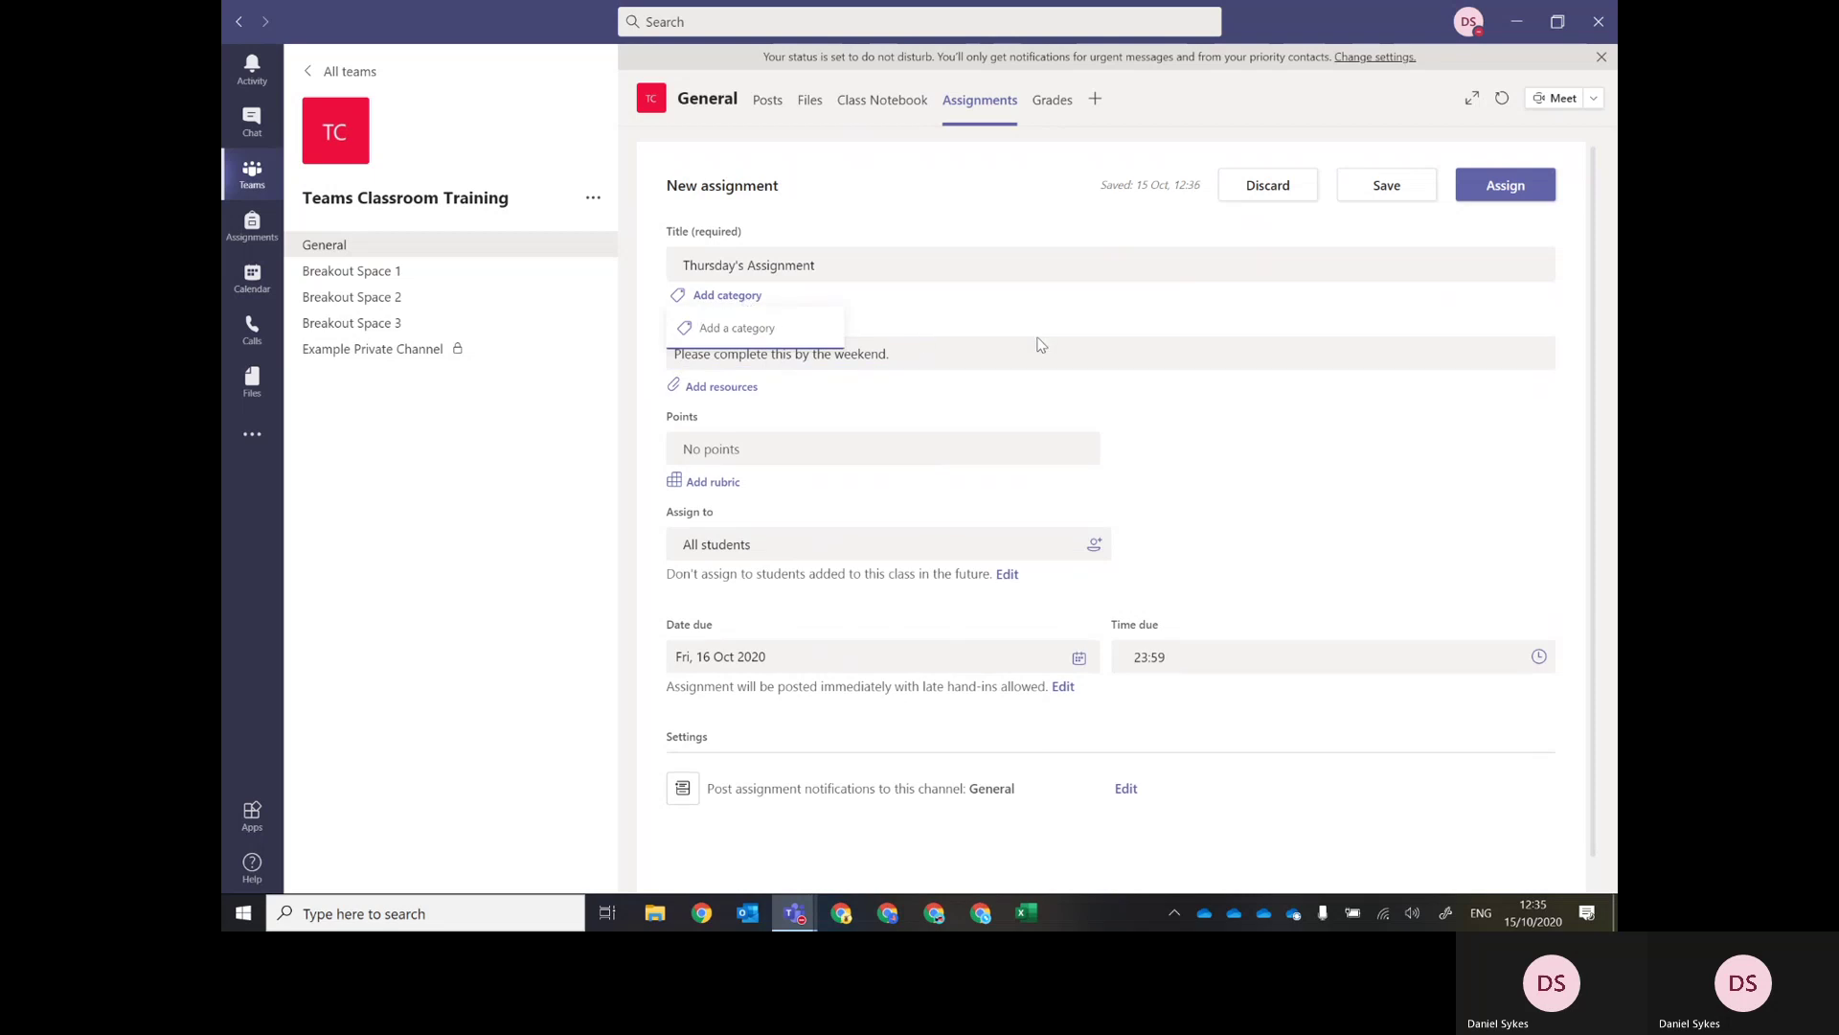
text(Thursday)
key(Return)
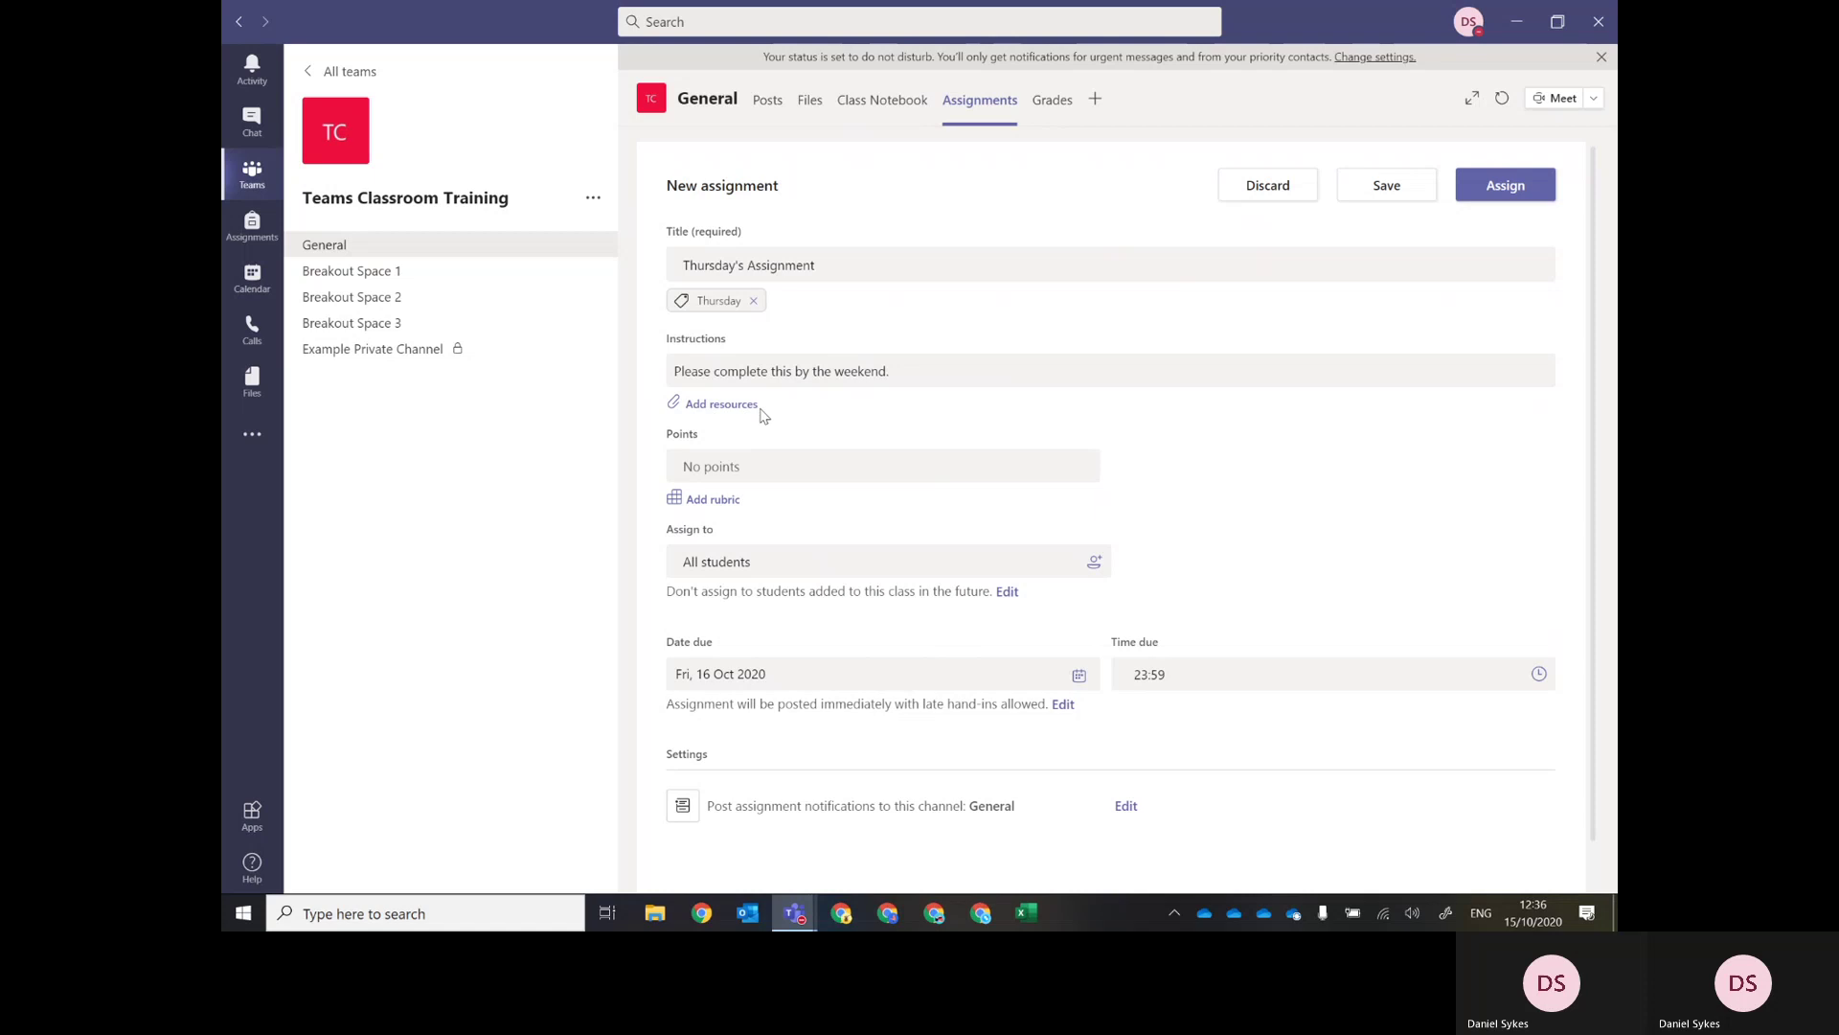
click(713, 469)
text(1)
click(1164, 486)
Create and attach a points-based rubric 'Rubric for Thursday's assignment' with description 'N/A'.
click(723, 509)
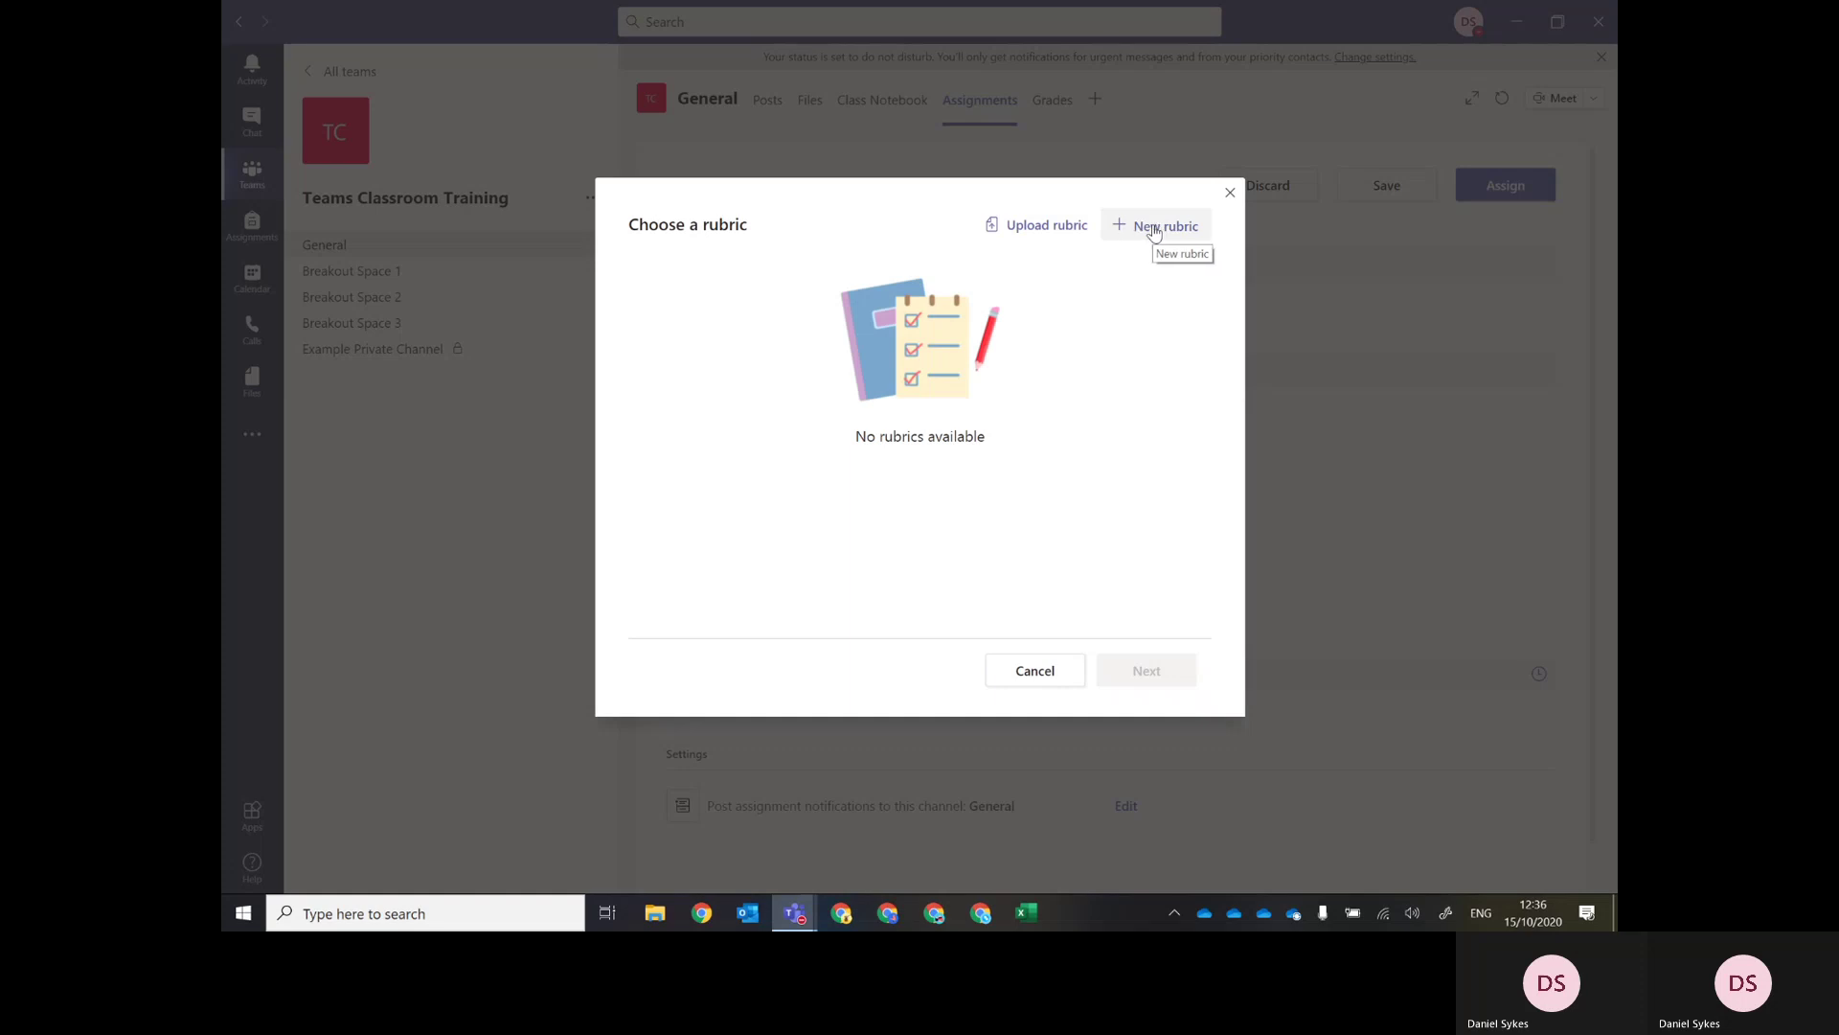
click(1133, 233)
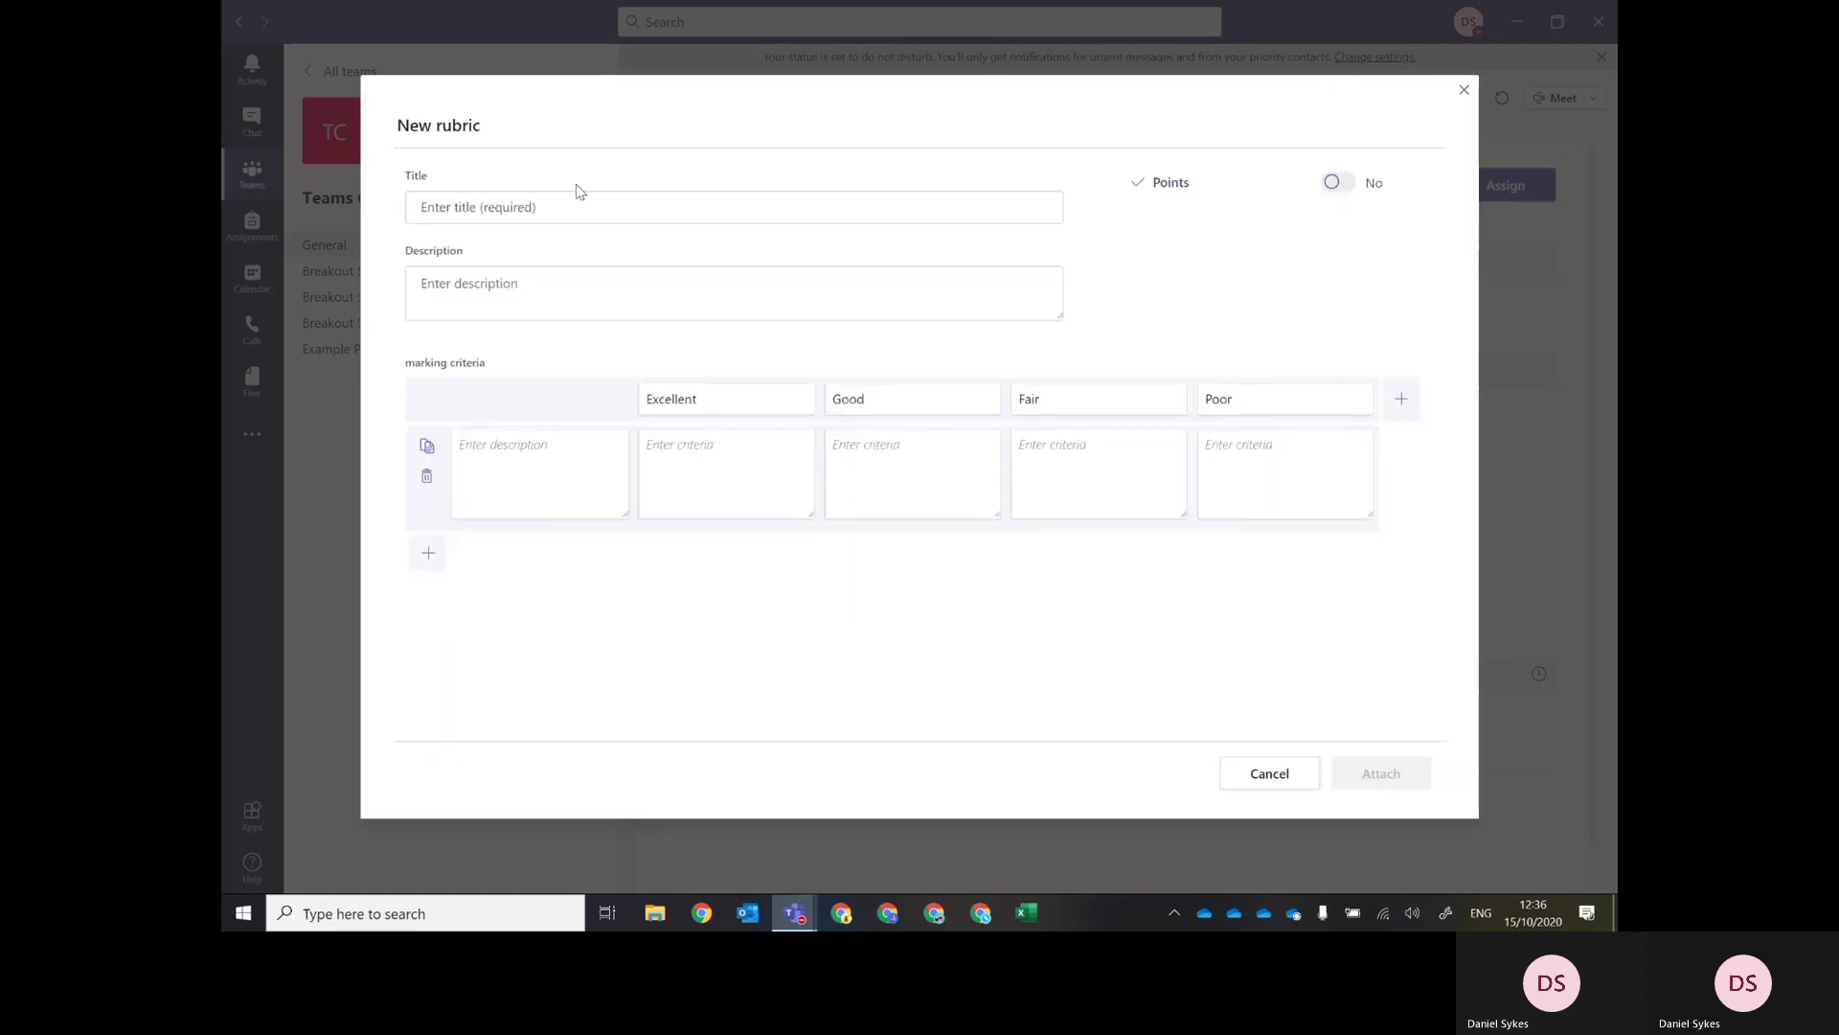
click(432, 209)
text(R)
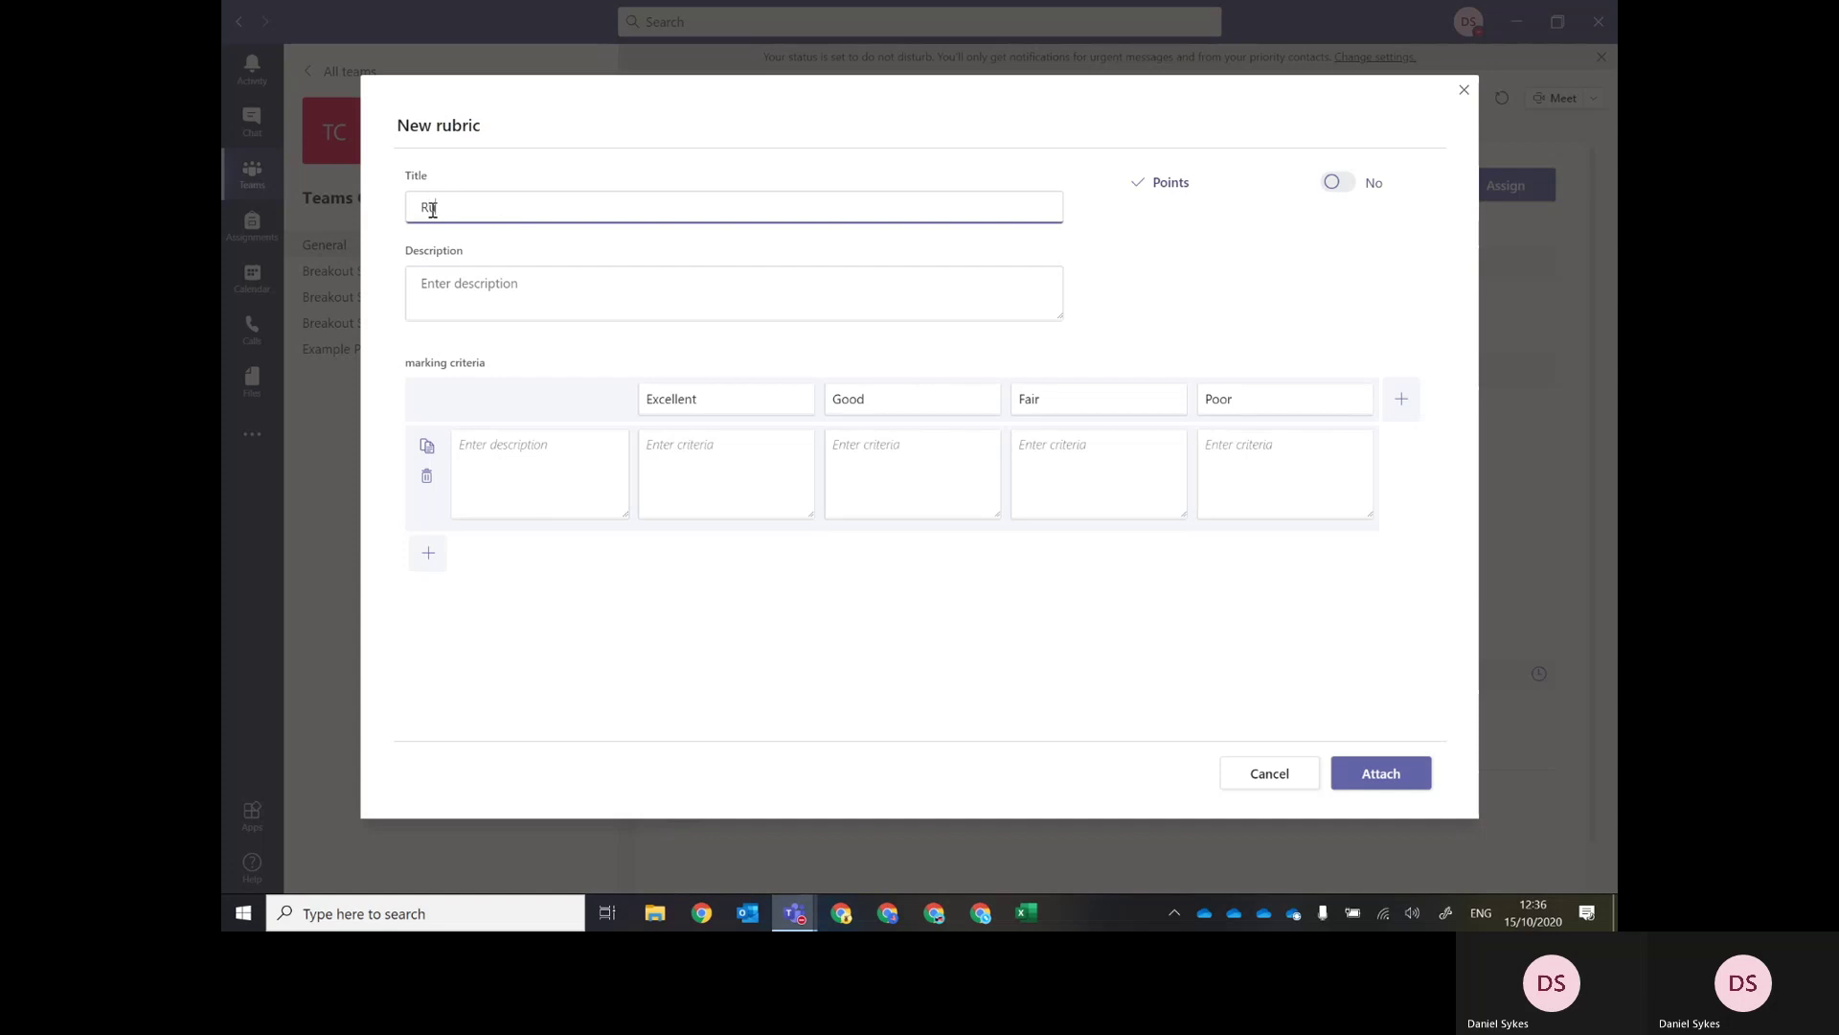
text(ubiic for Thursday's assignment)
click(448, 284)
text(N/A)
click(736, 580)
click(1333, 184)
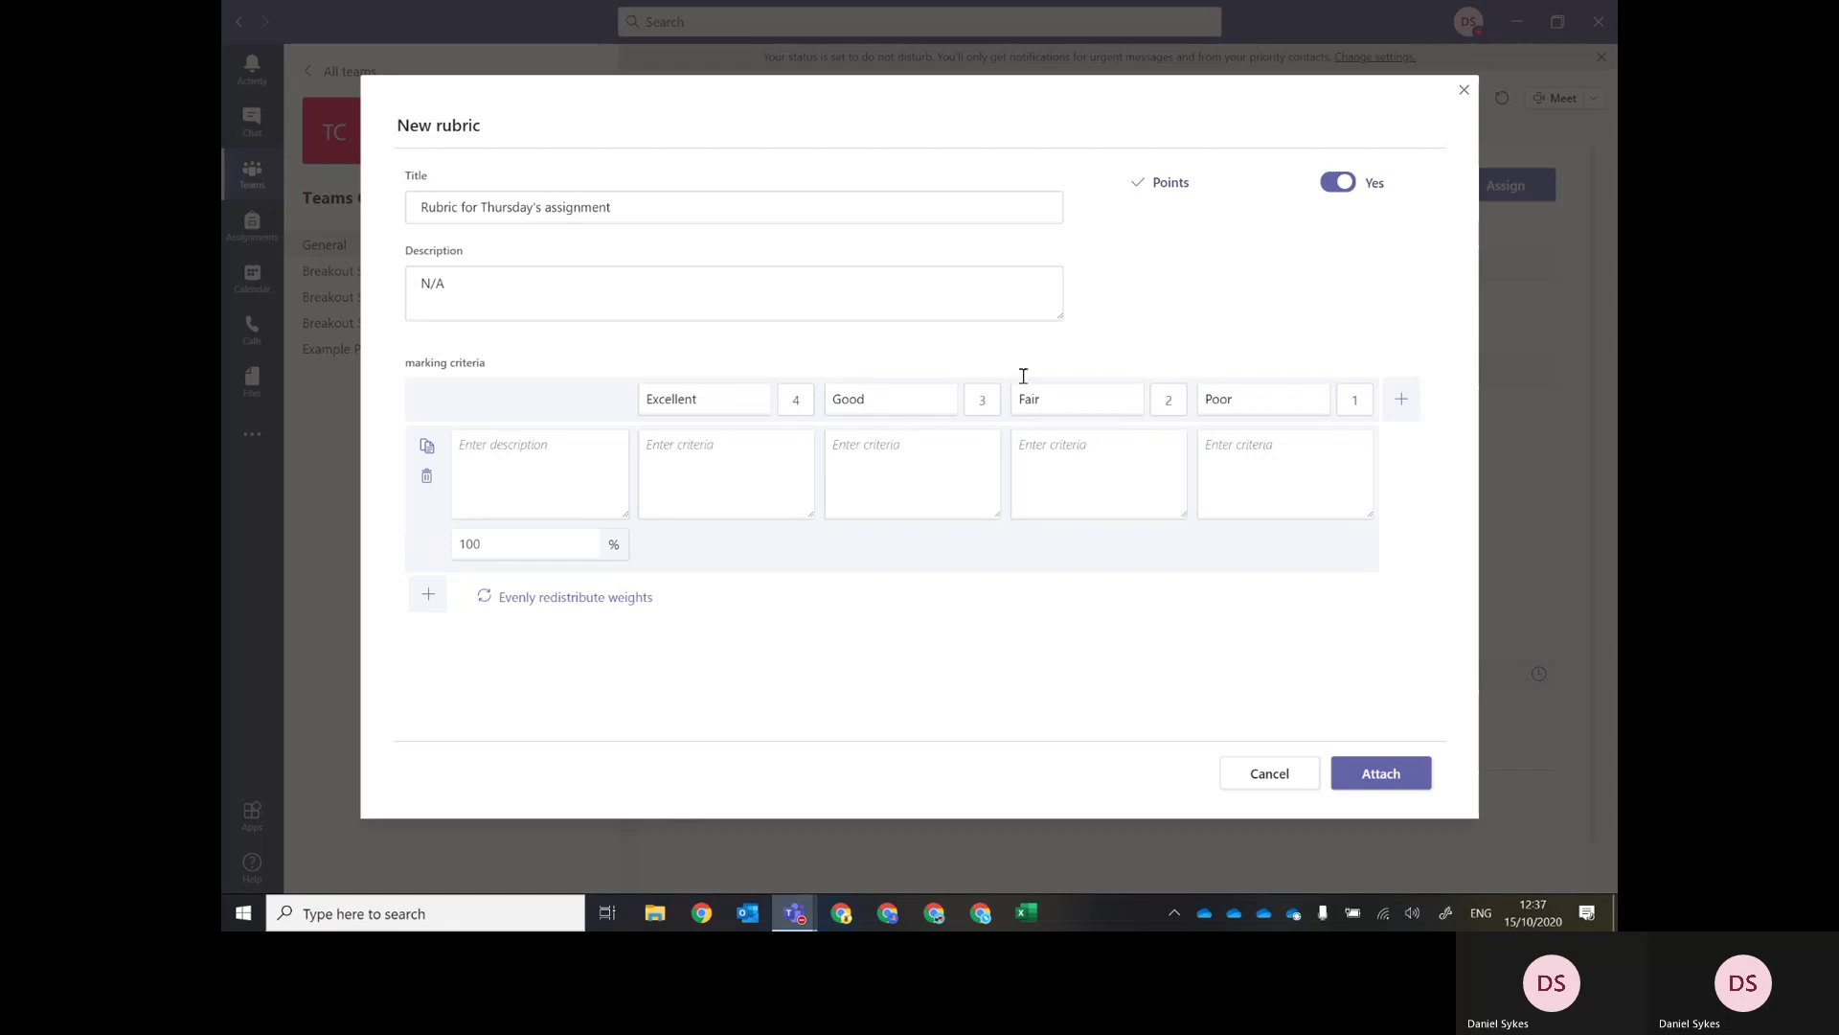
click(1361, 771)
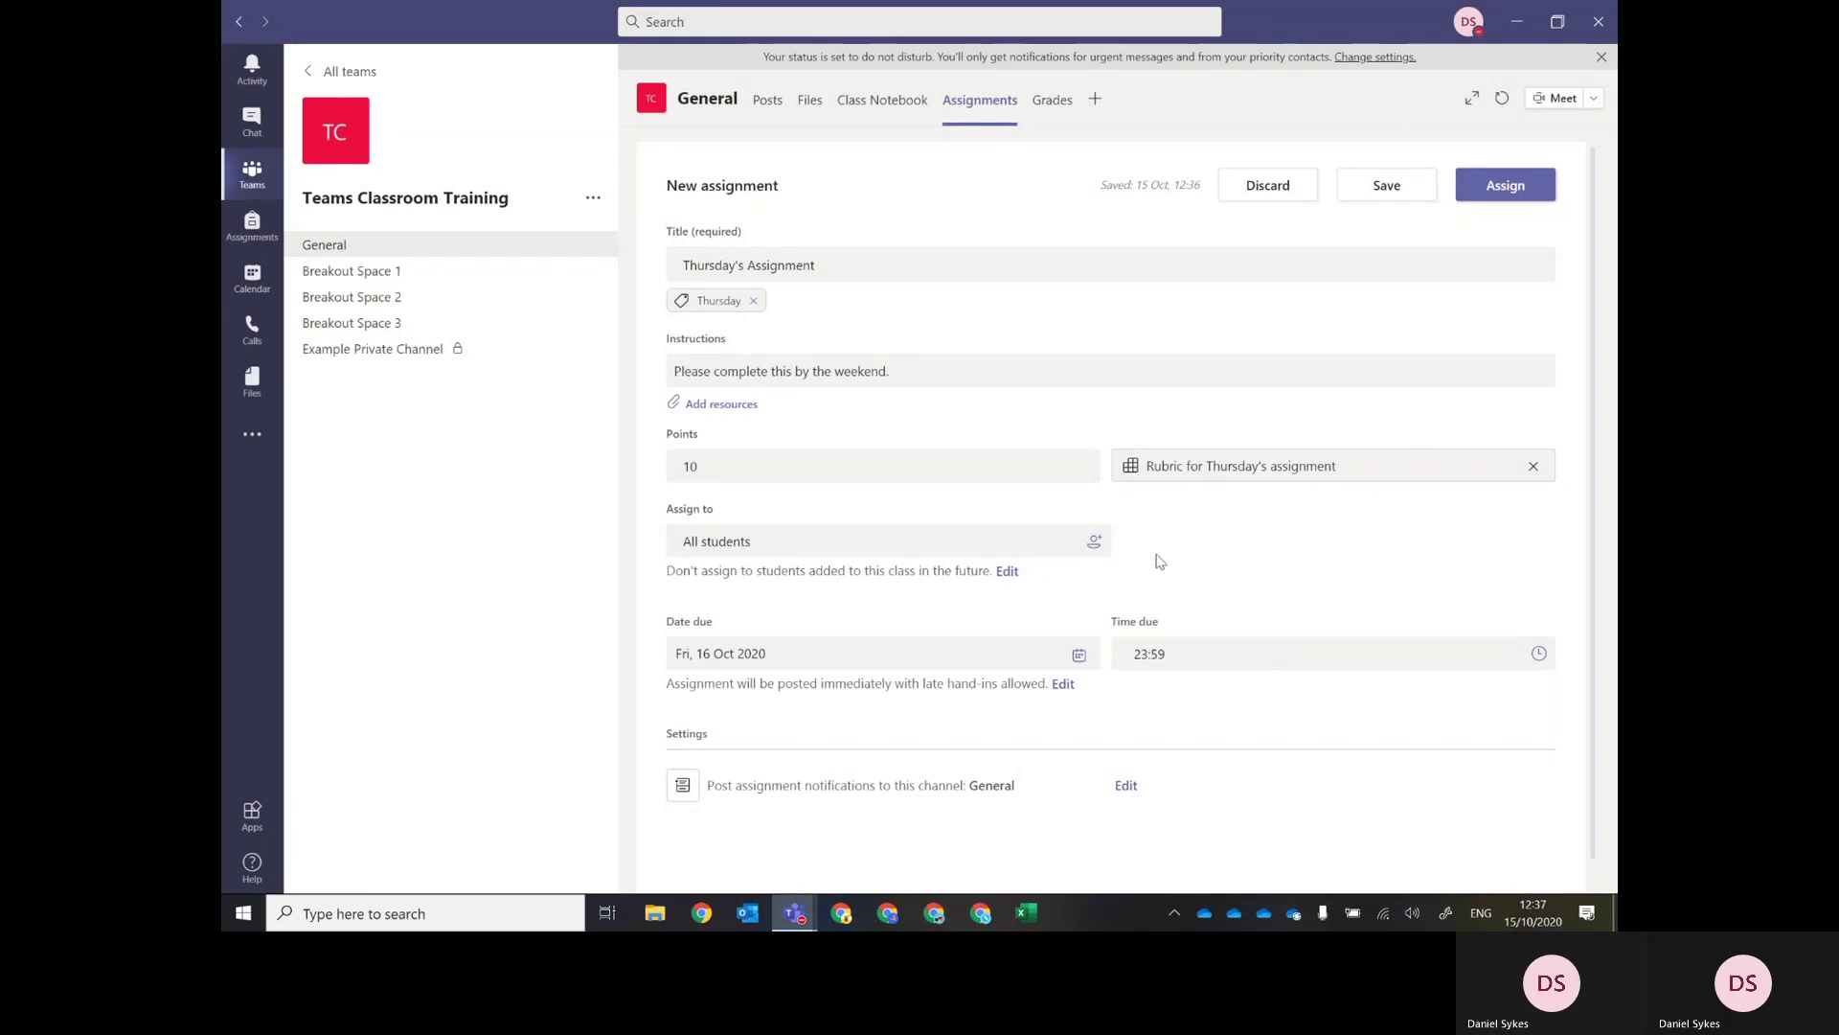
Check the due-date calendar without changing it, then bring up the assignment timeline settings.
scroll(1155, 556, down, 1)
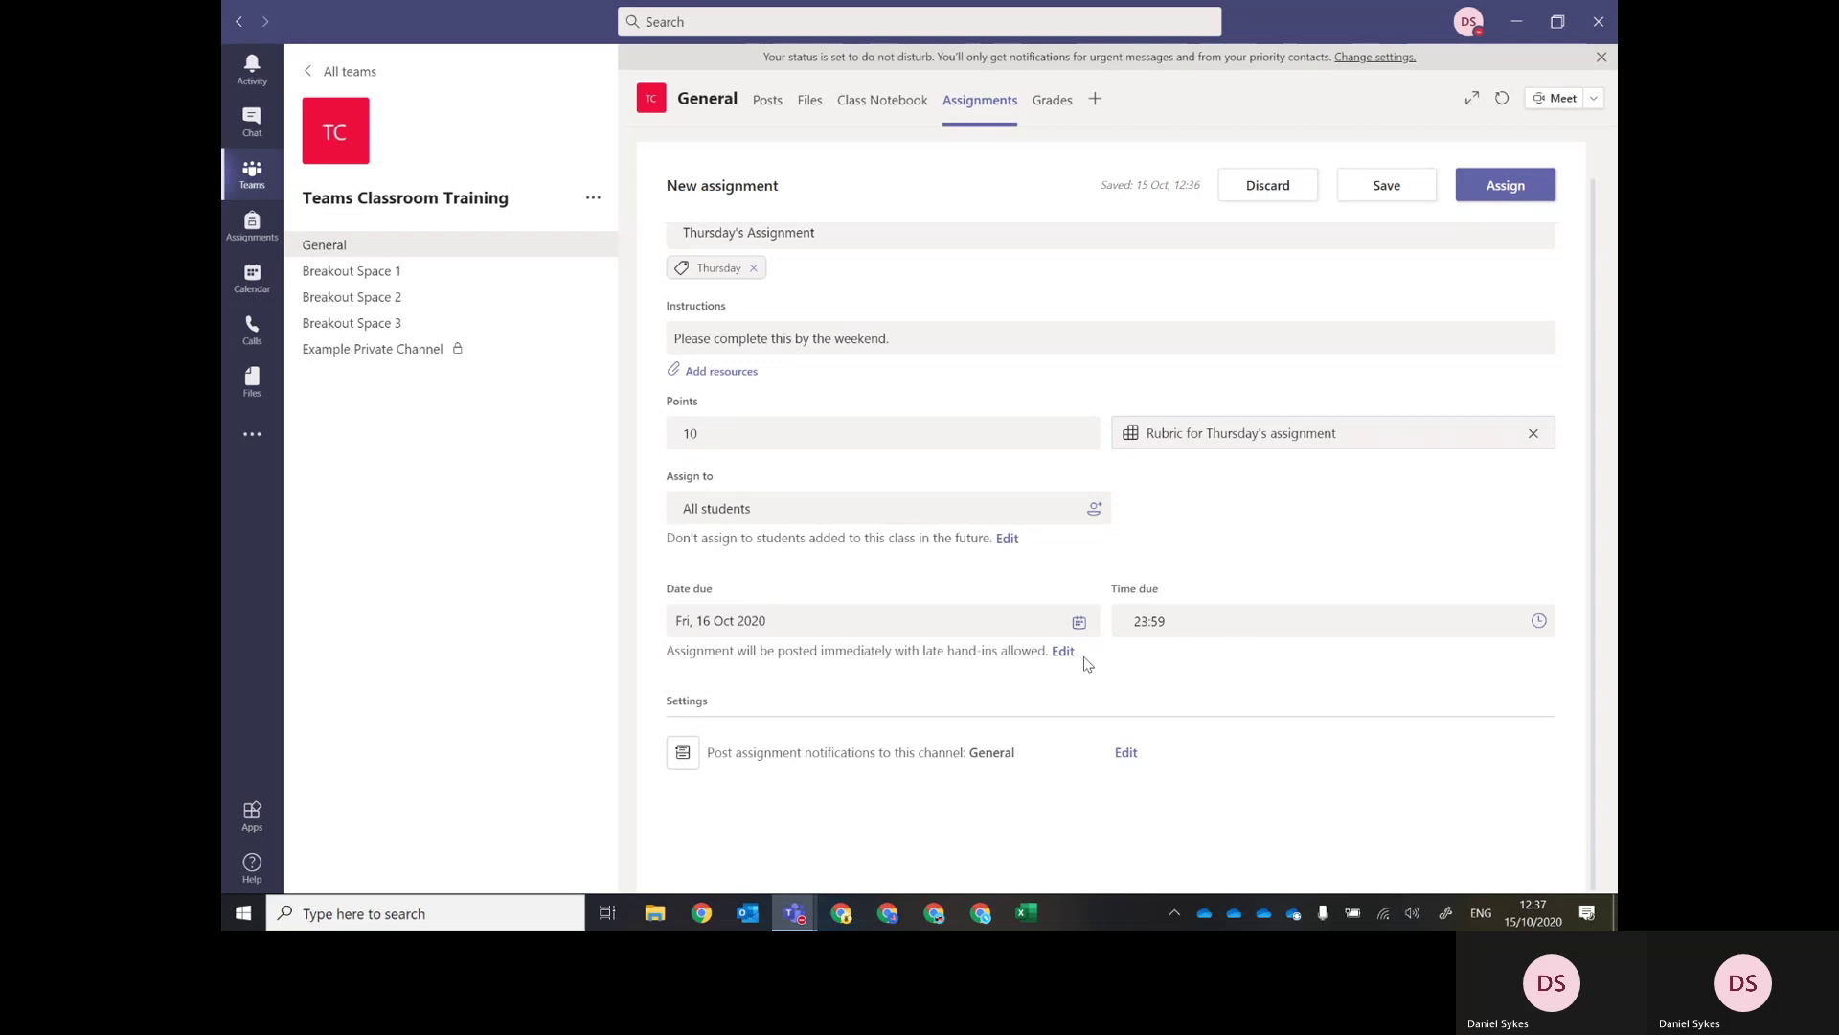
click(1079, 624)
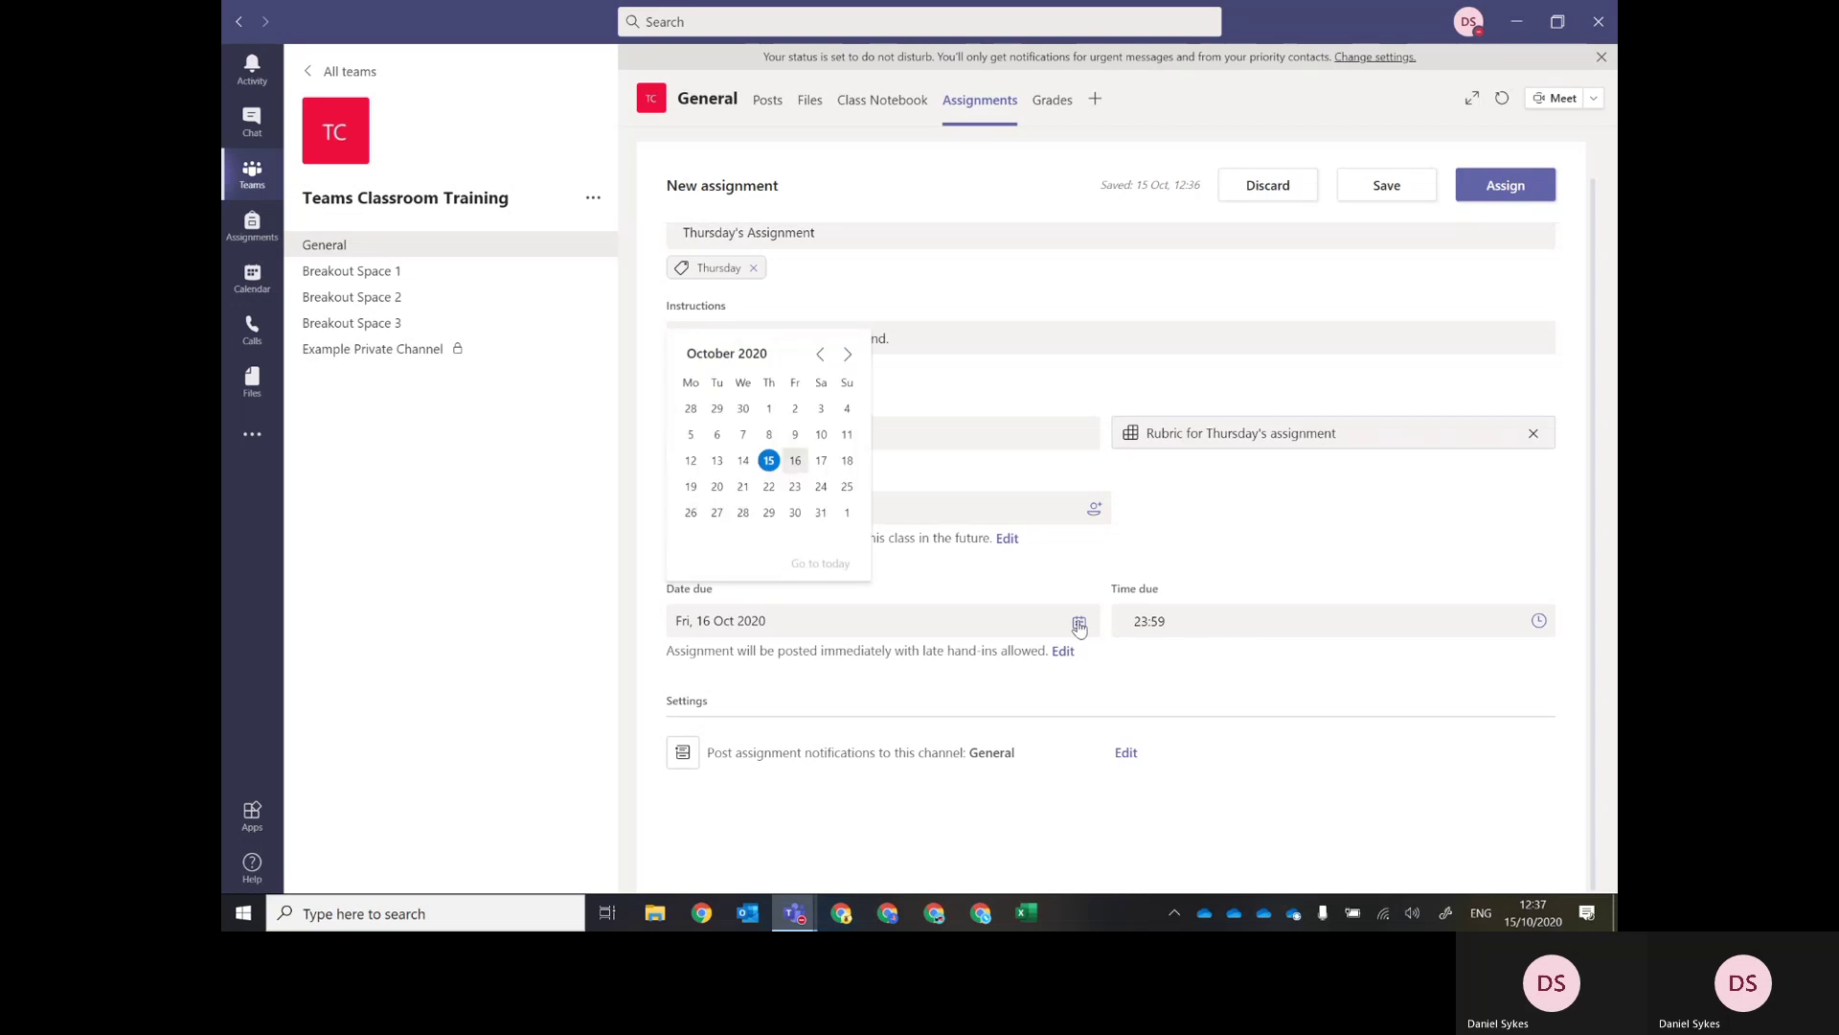
click(948, 683)
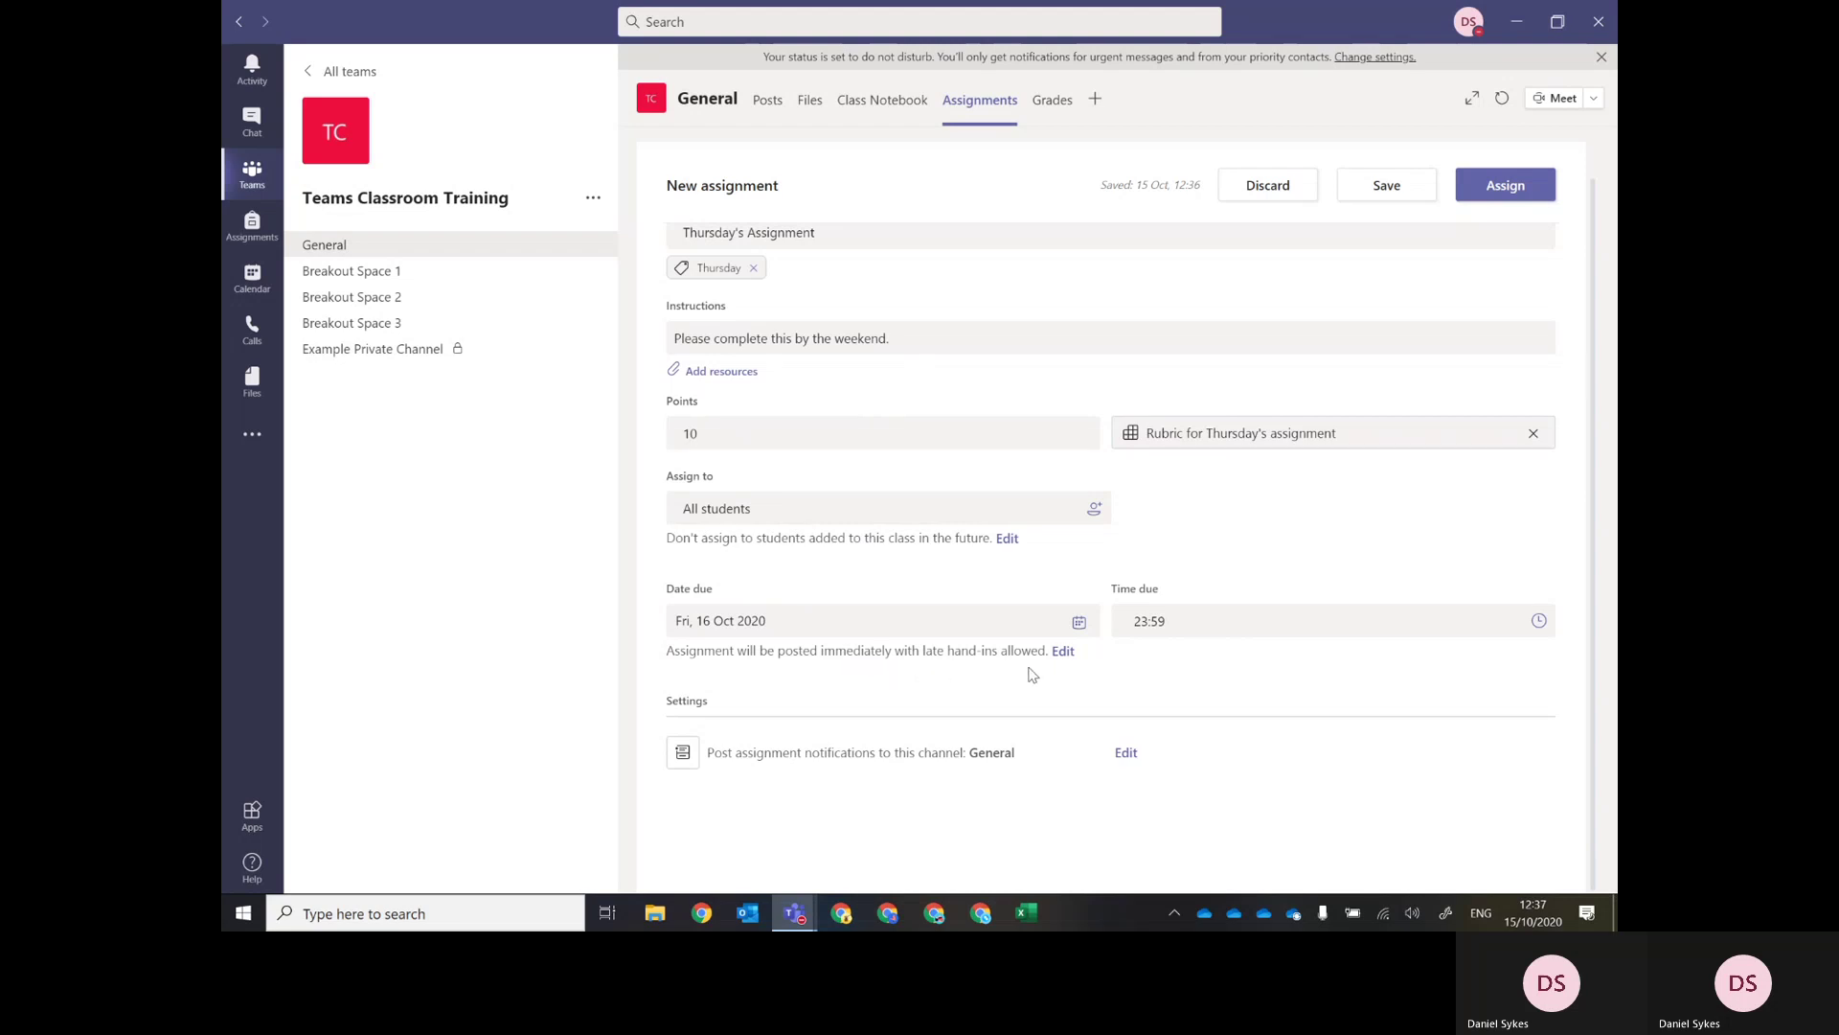
click(1059, 658)
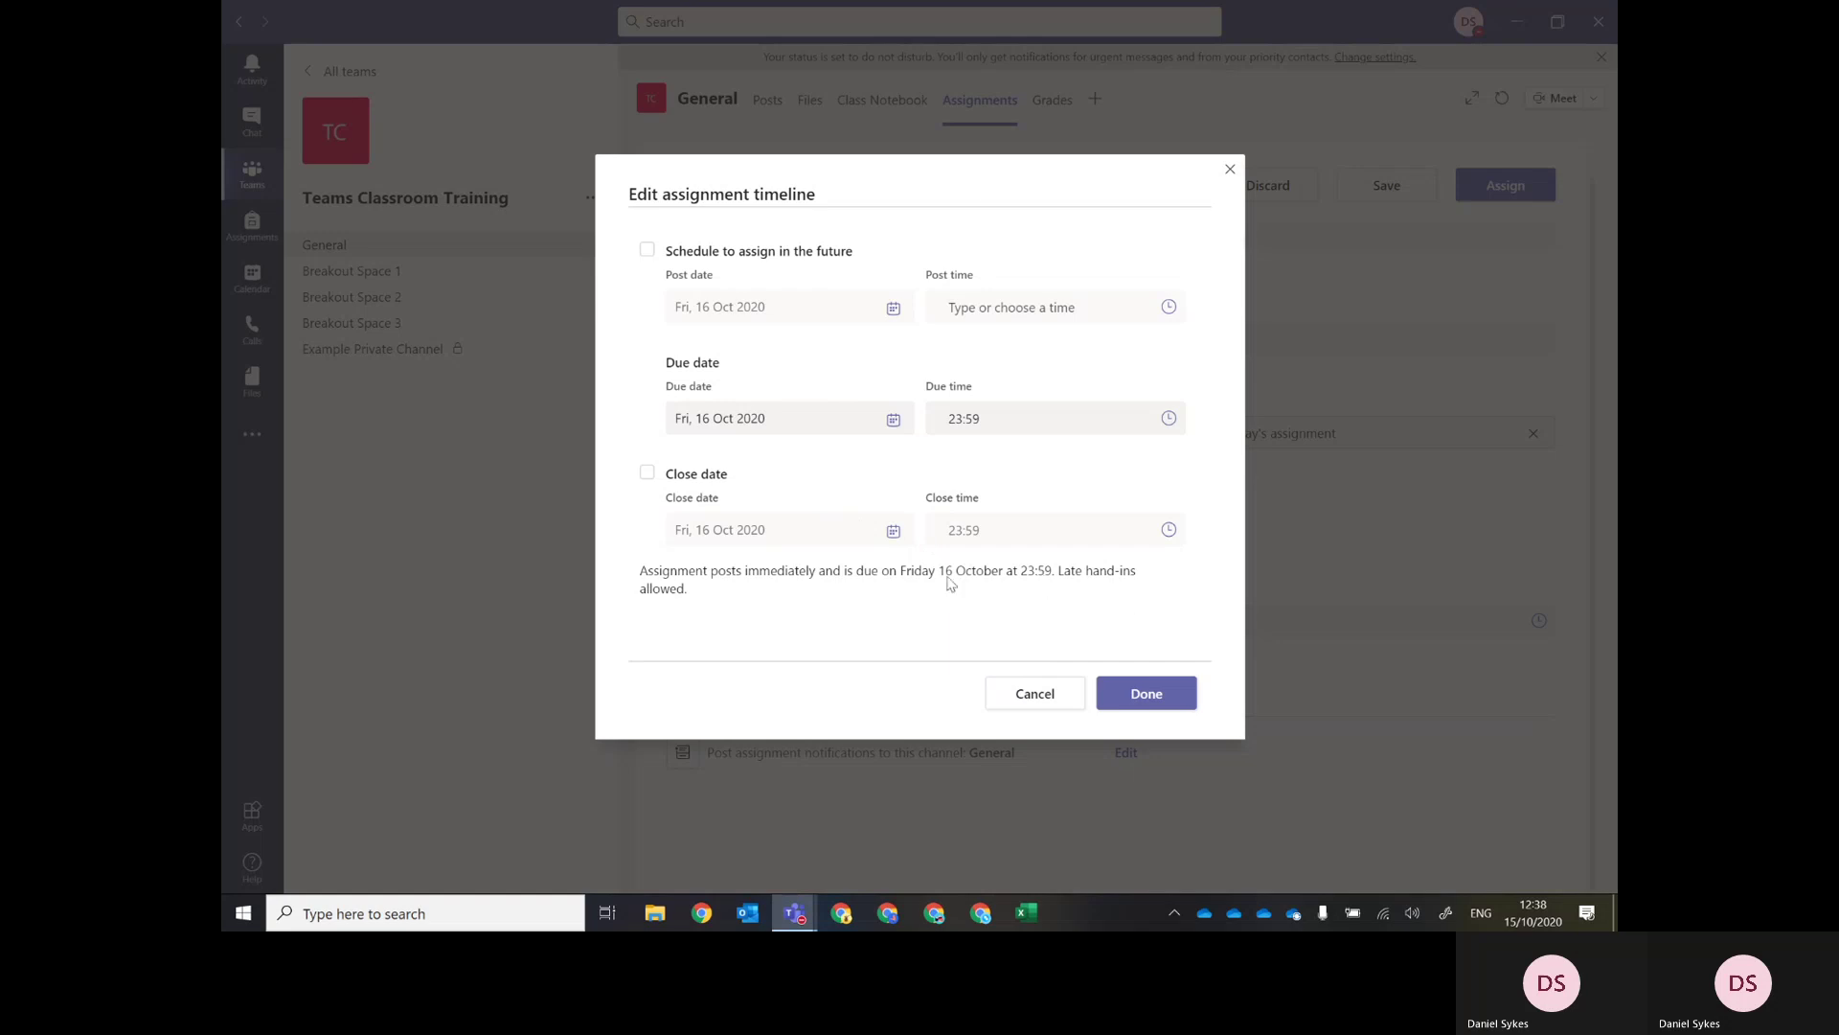
Cancel the timeline settings unchanged and bring up the notification channel choice.
click(1029, 709)
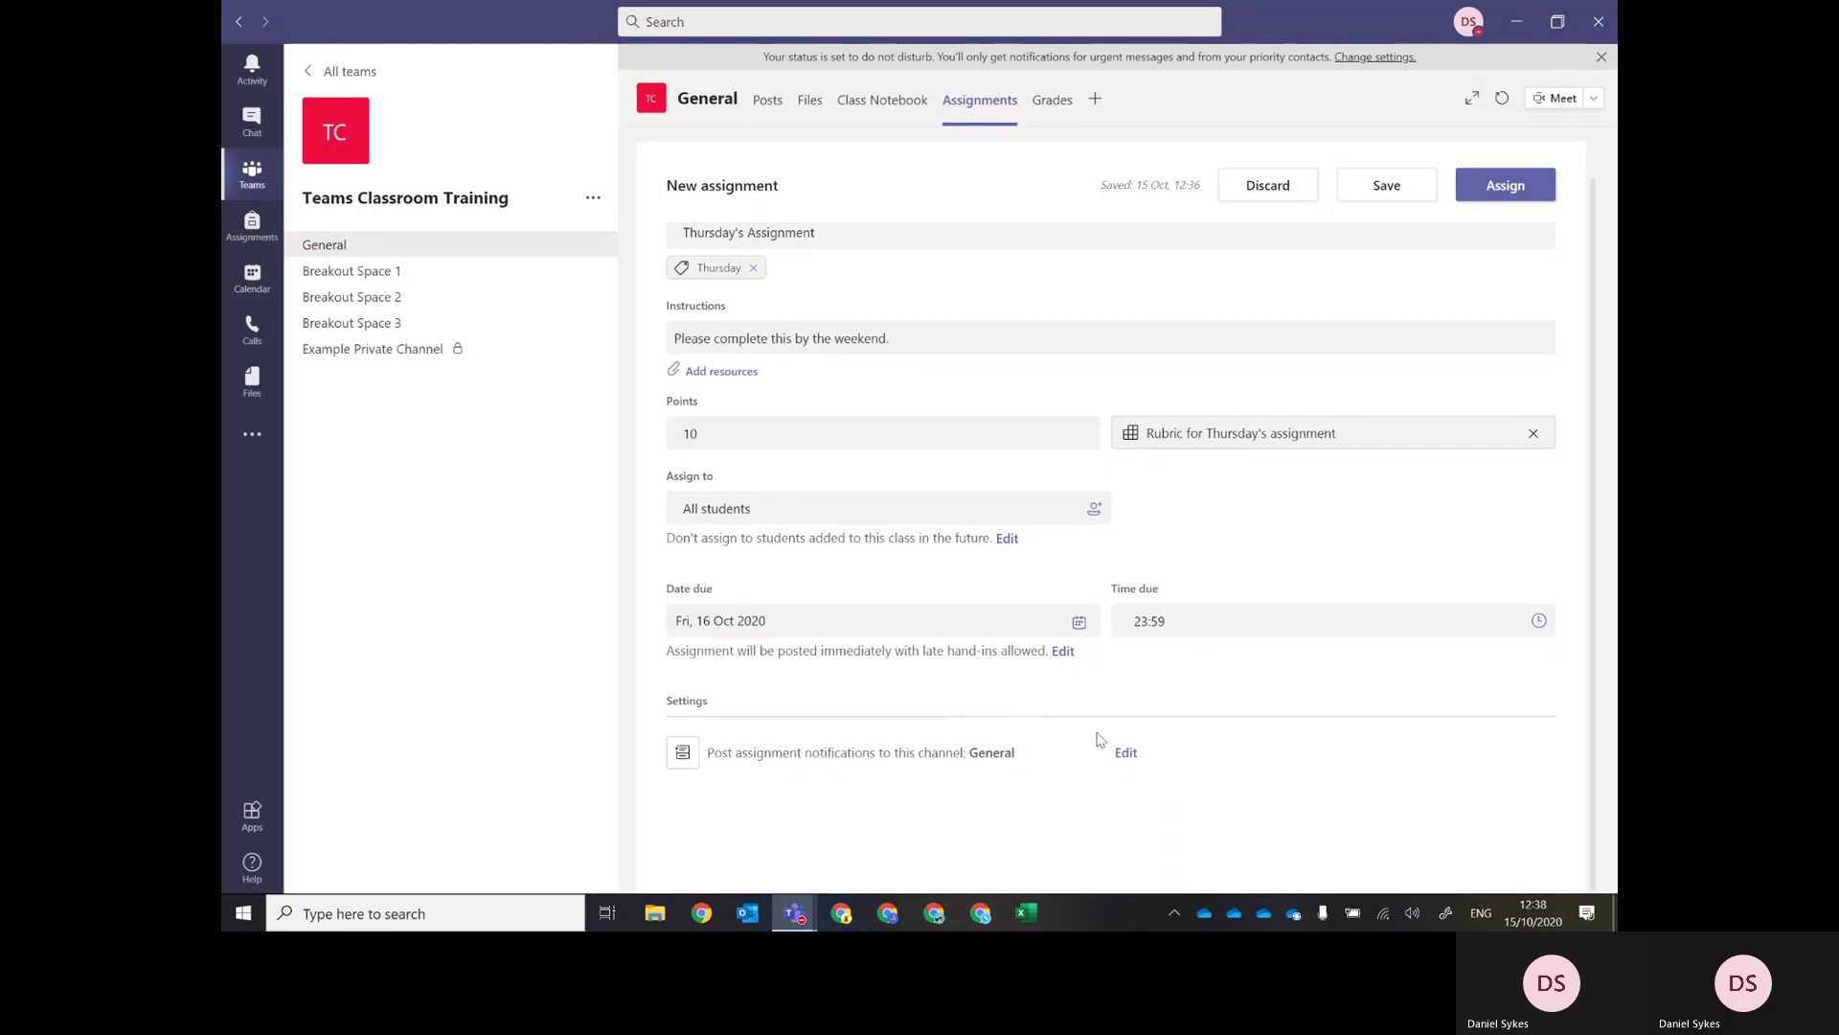
click(1127, 756)
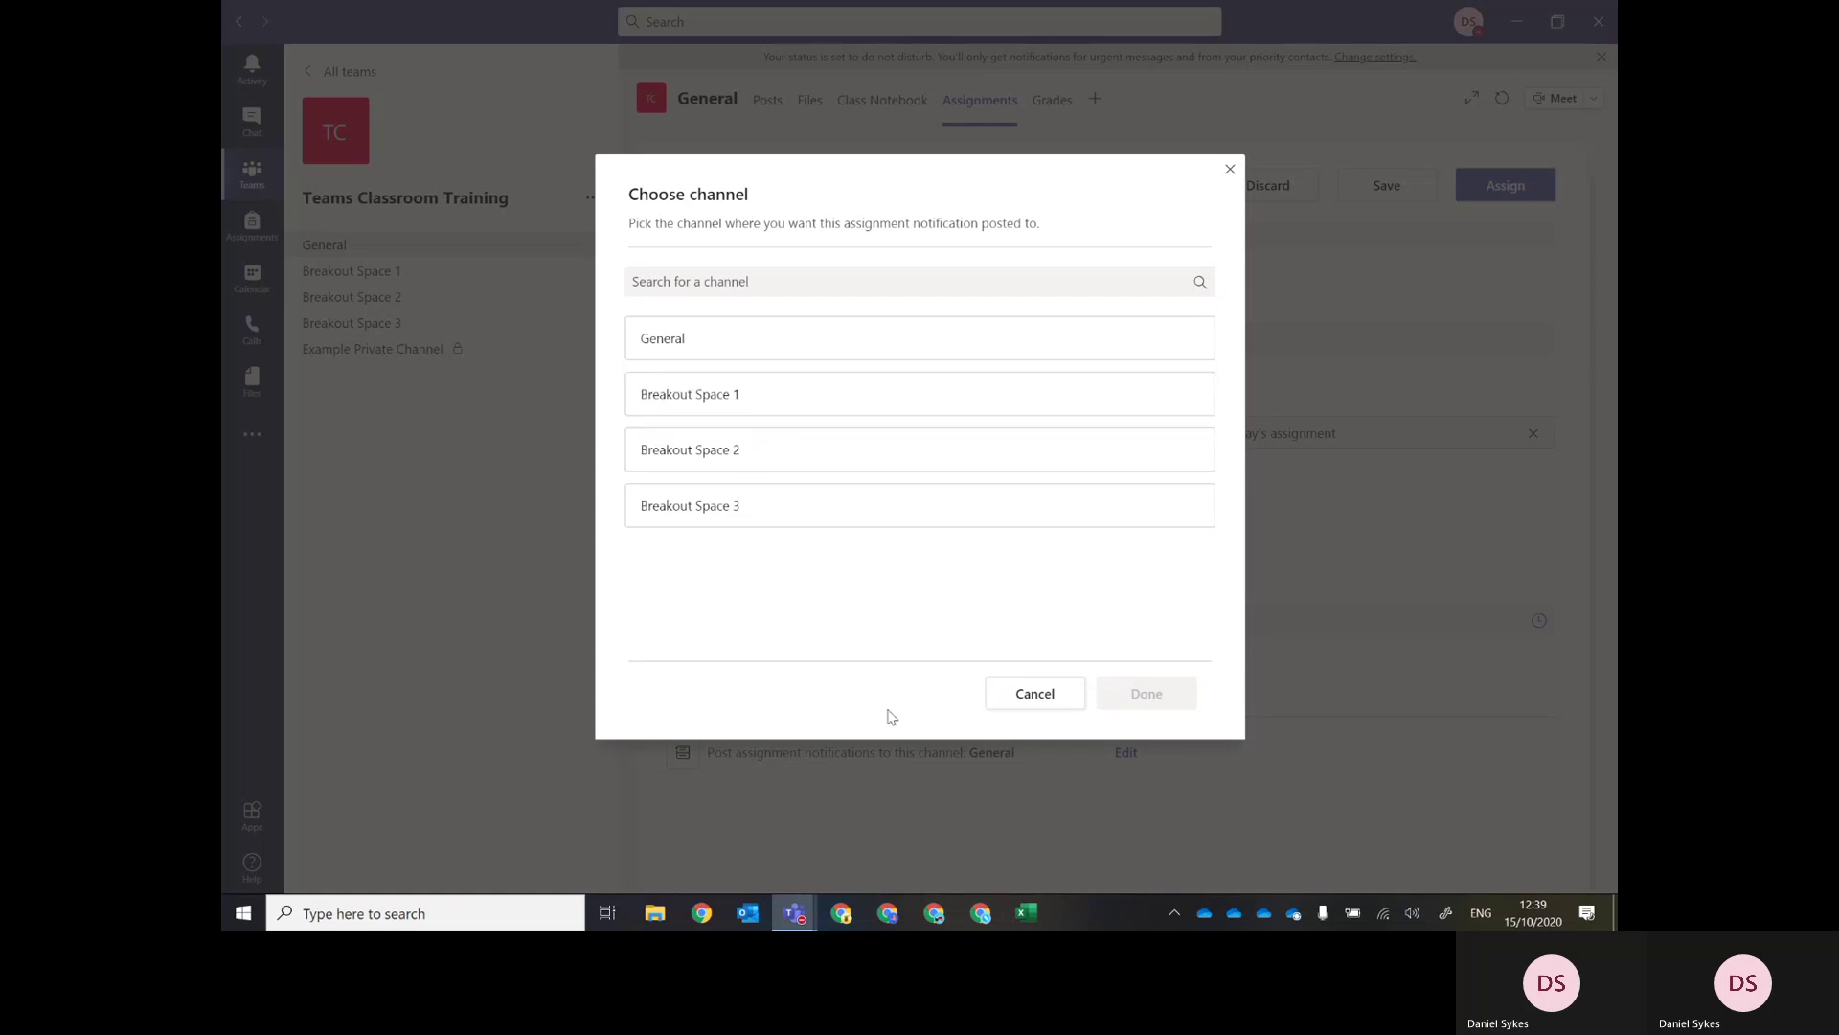
Cancel the channel choice, assign Thursday's Assignment, and expand Assigned to see it listed.
click(1026, 704)
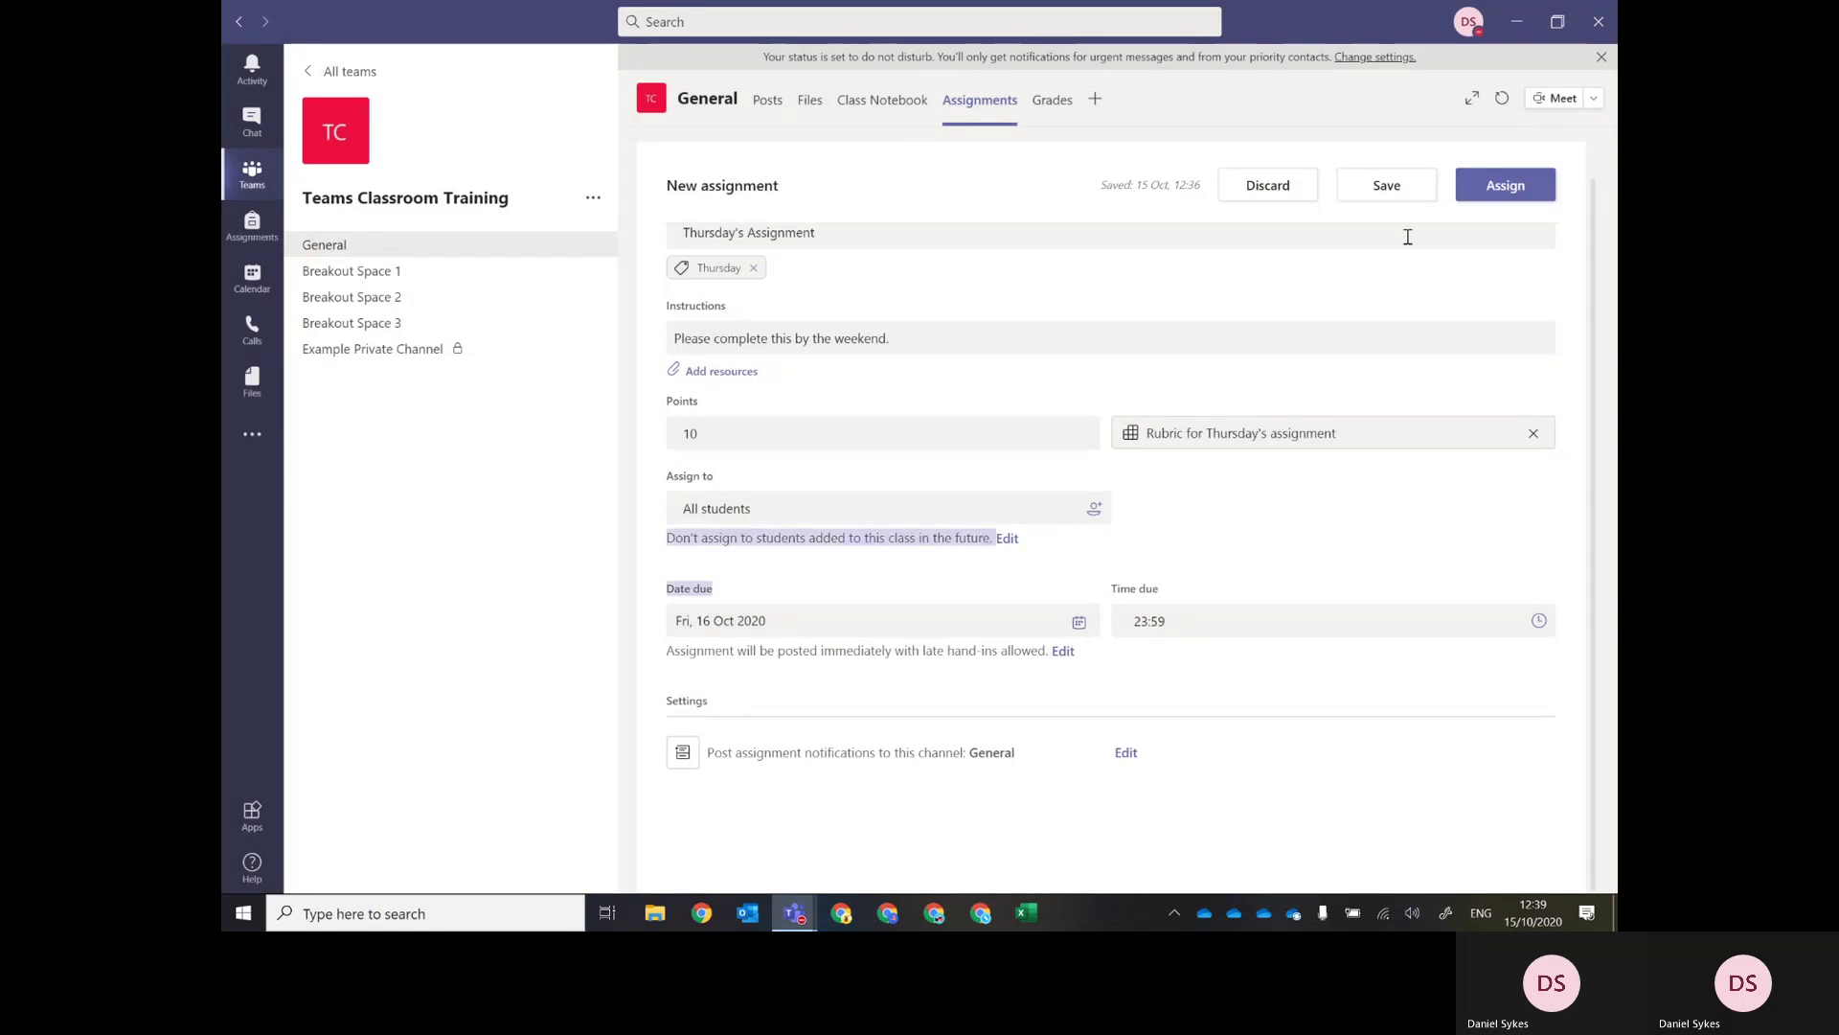
scroll(1427, 242, up, 1)
click(1492, 190)
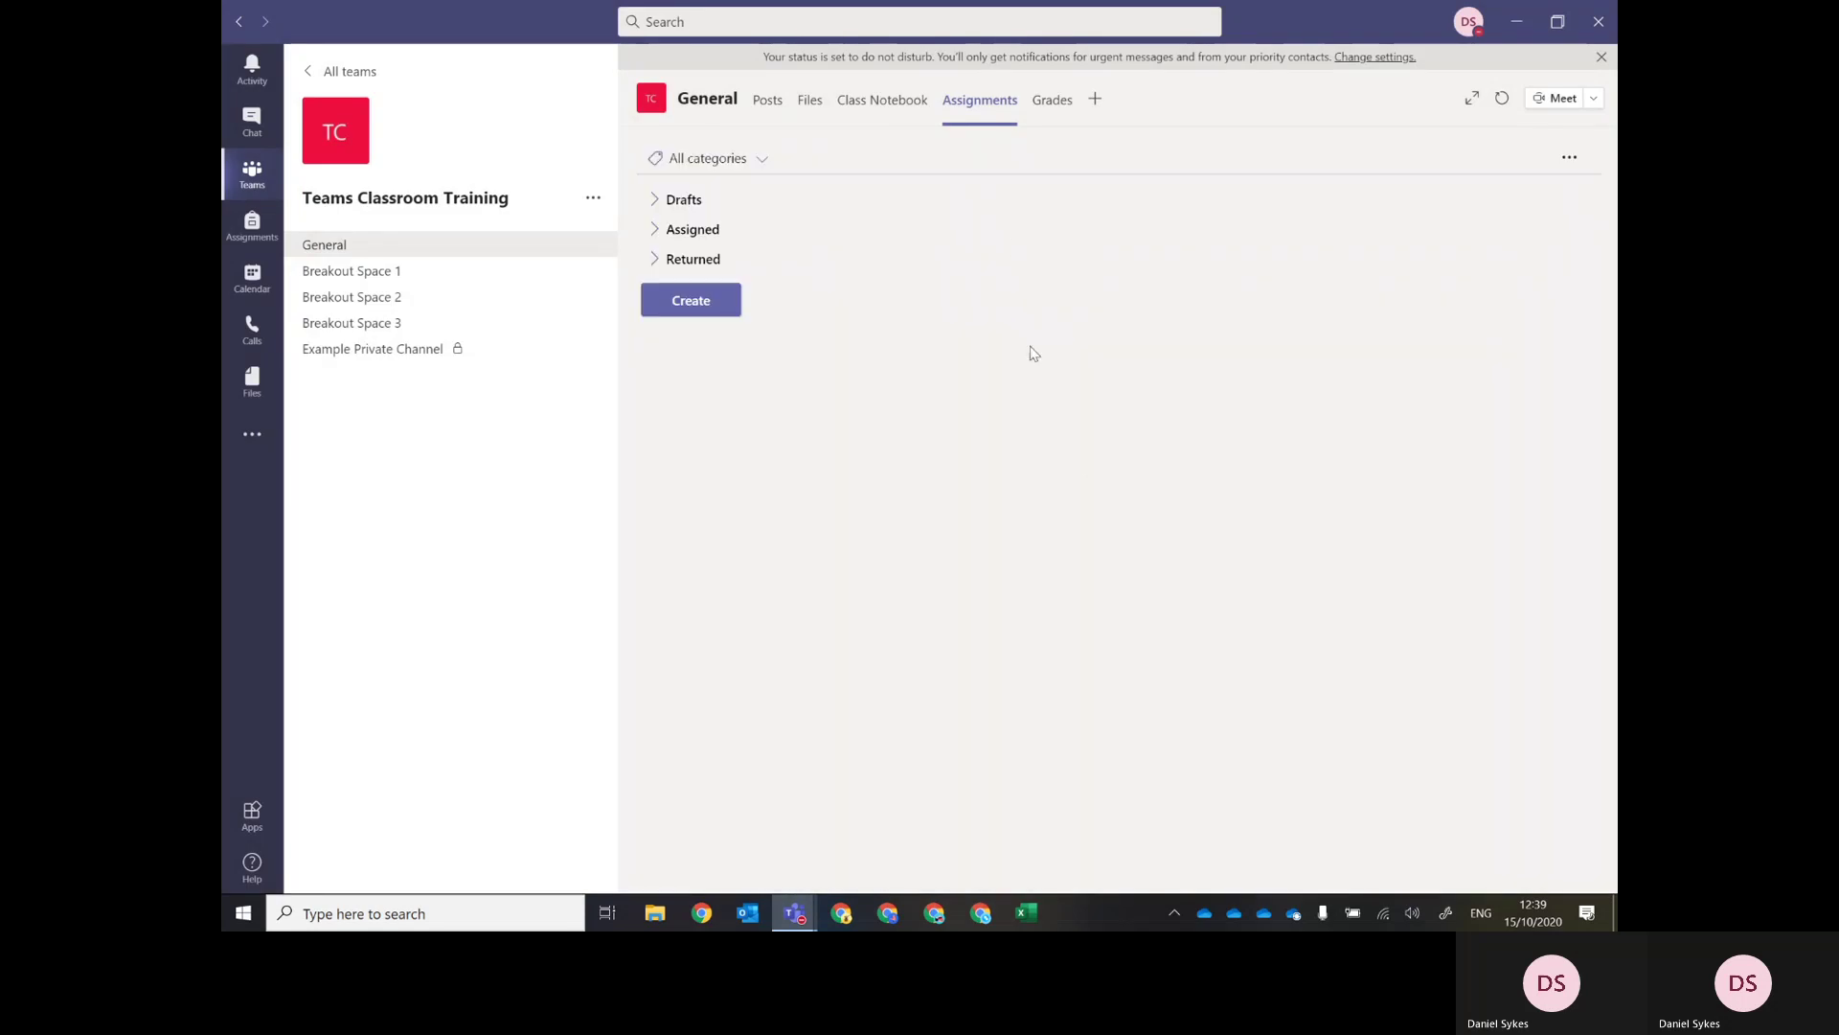
click(656, 232)
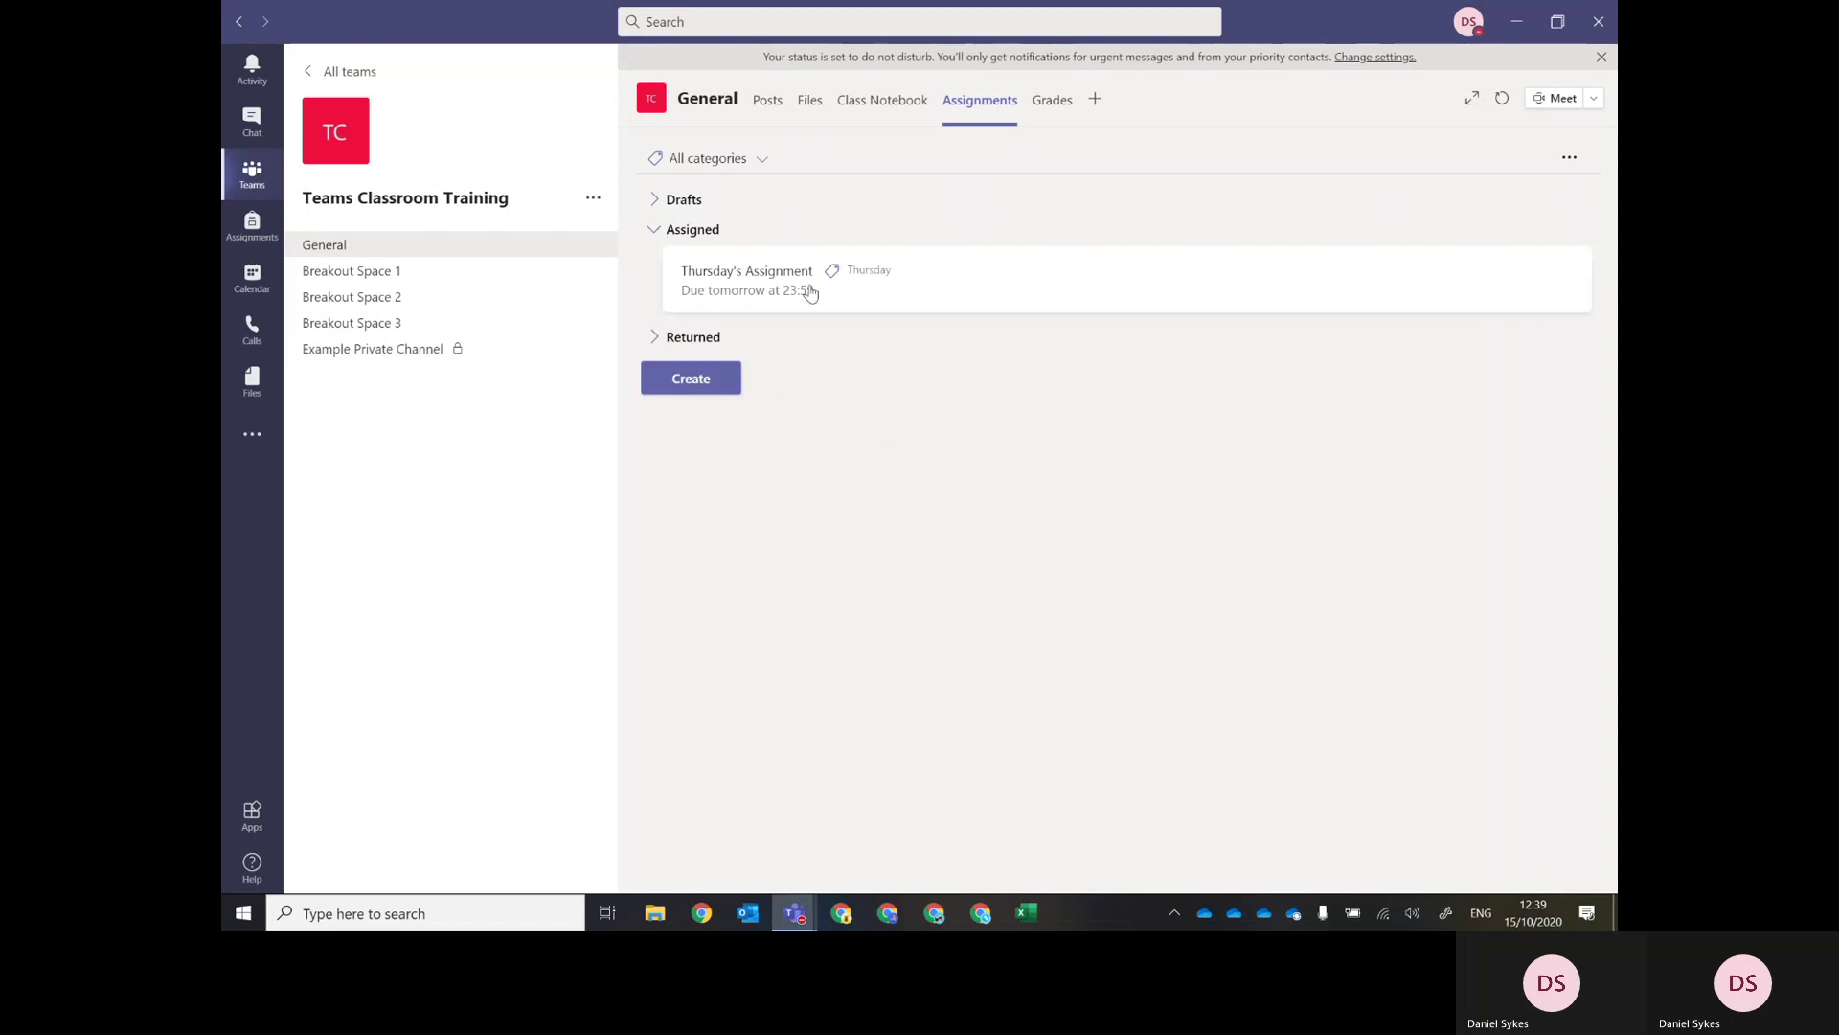
Open the Thursday's Assignment card for marking and dismiss the moved-options tip.
click(767, 286)
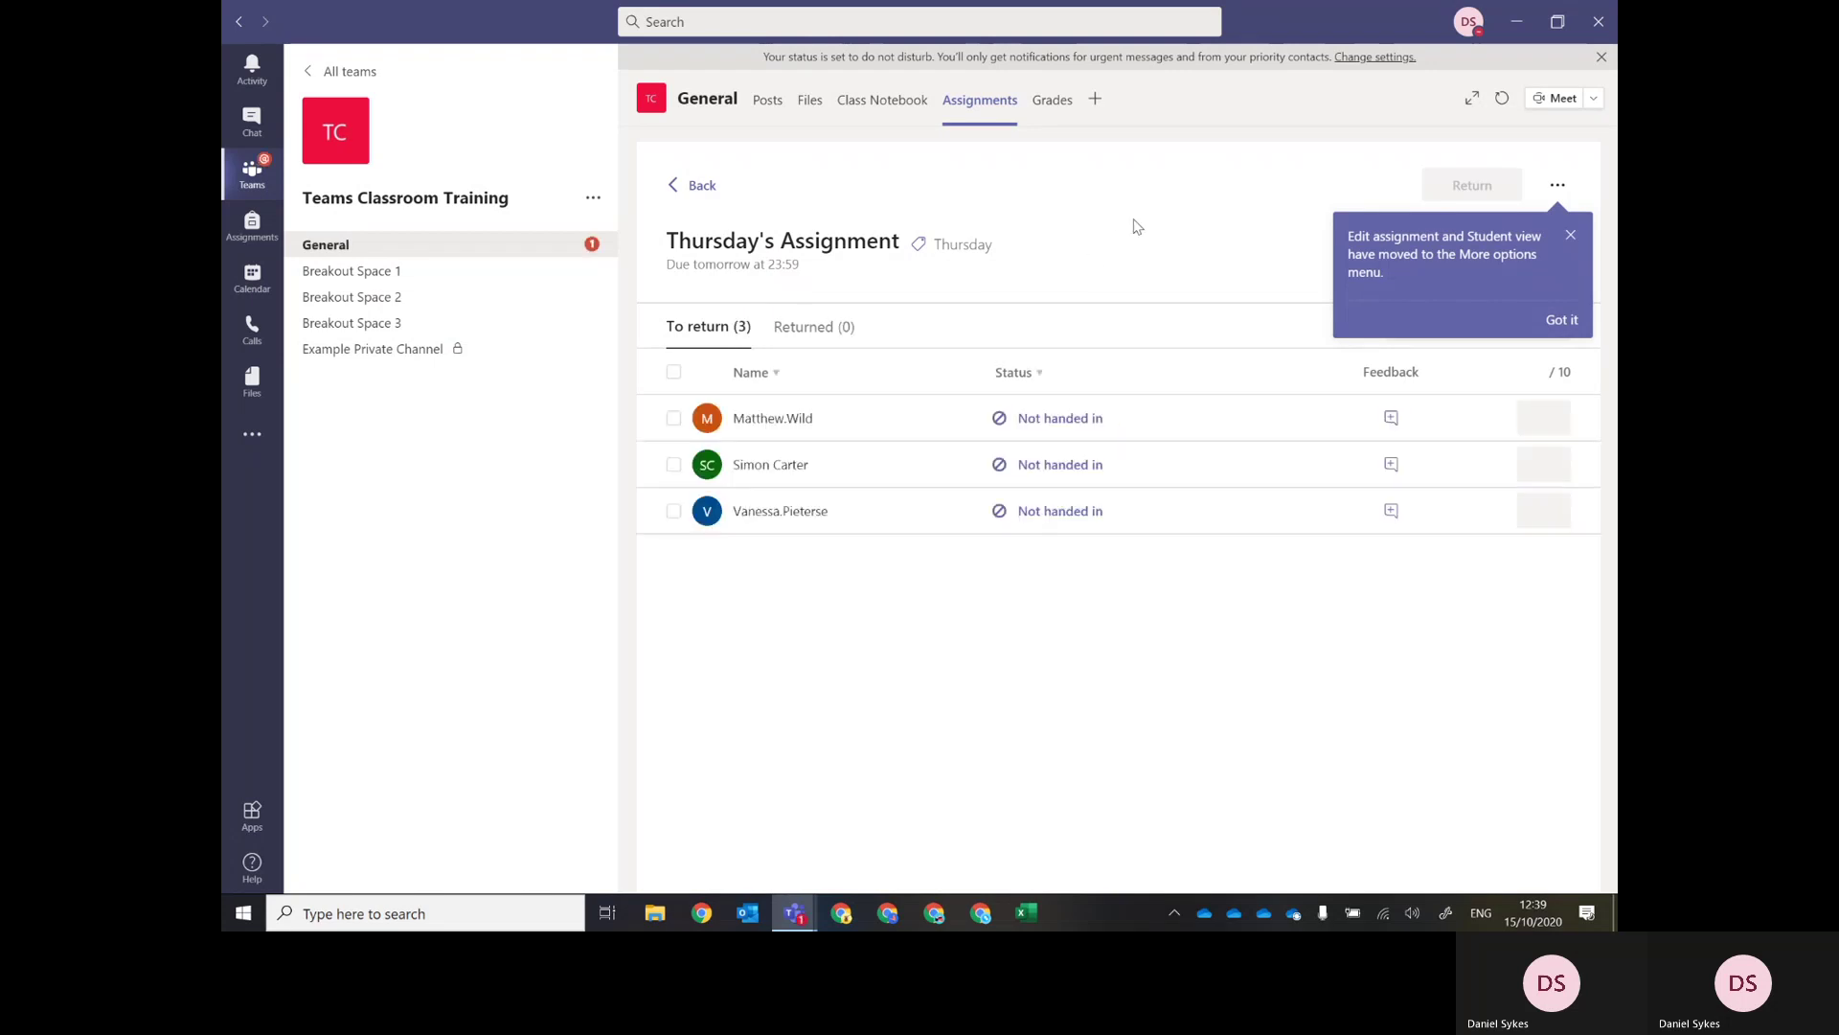
click(1570, 235)
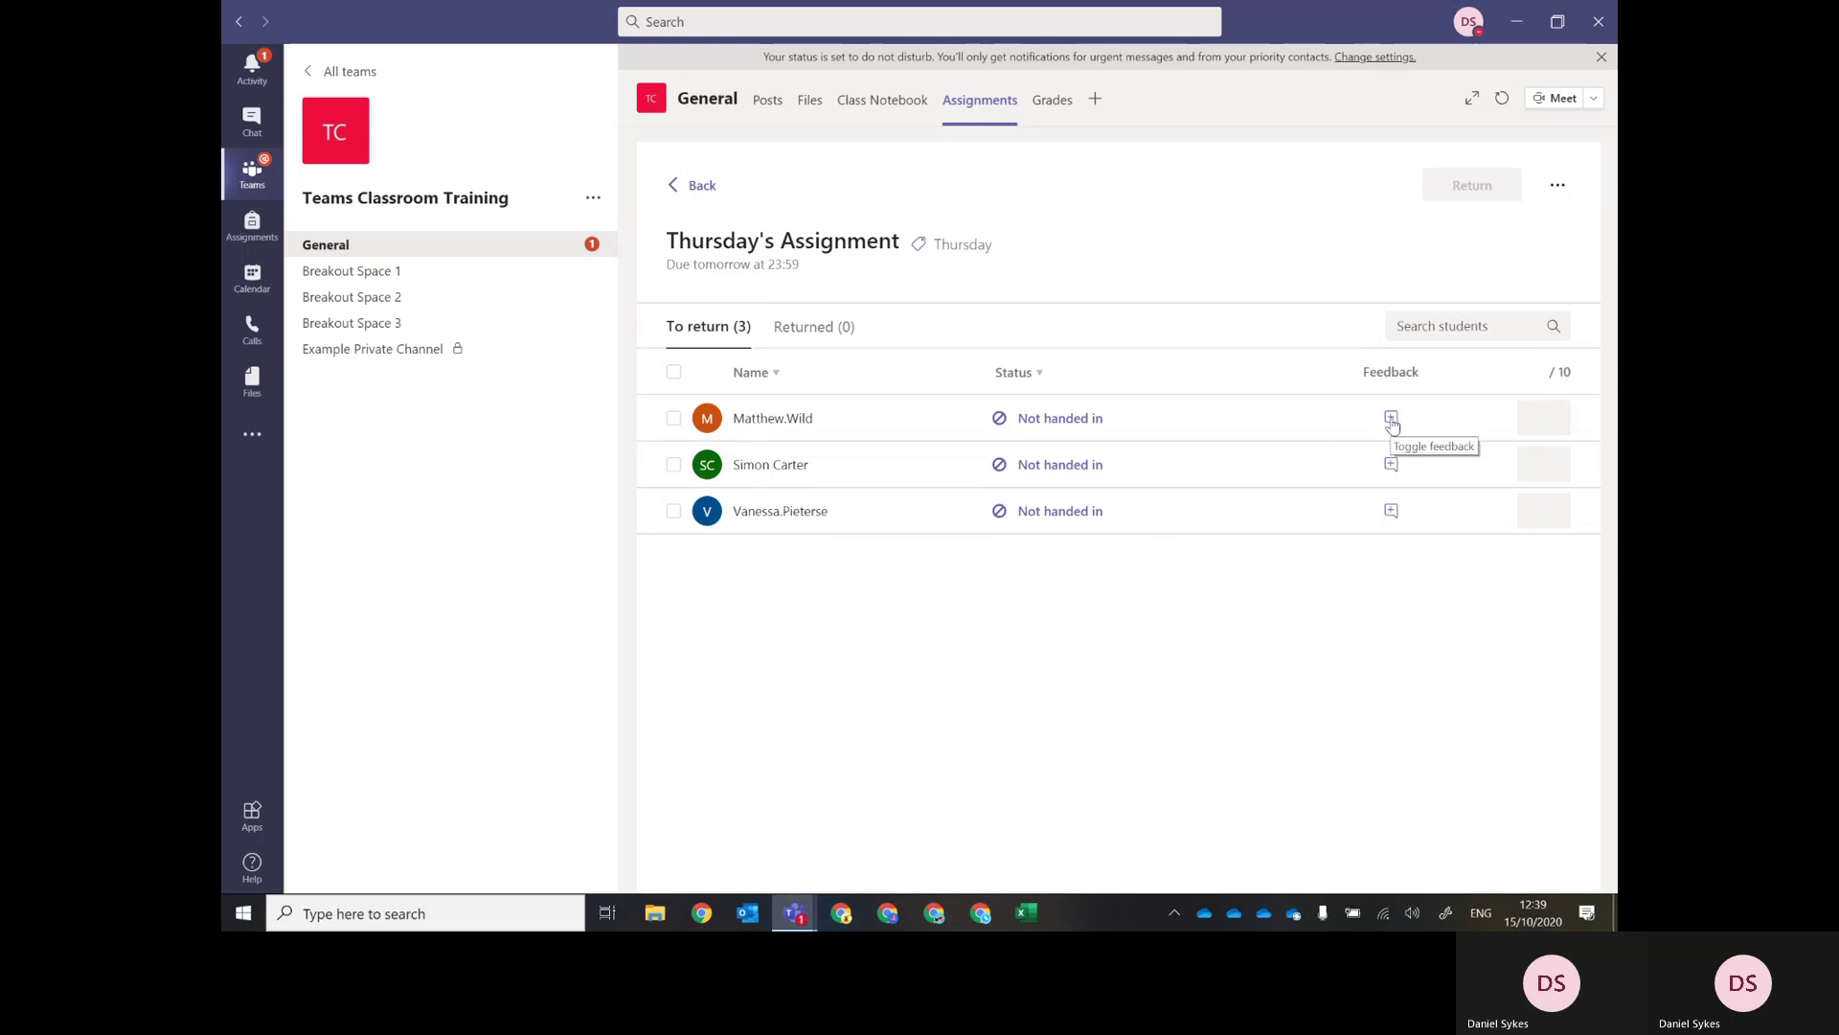
click(1391, 419)
click(1116, 463)
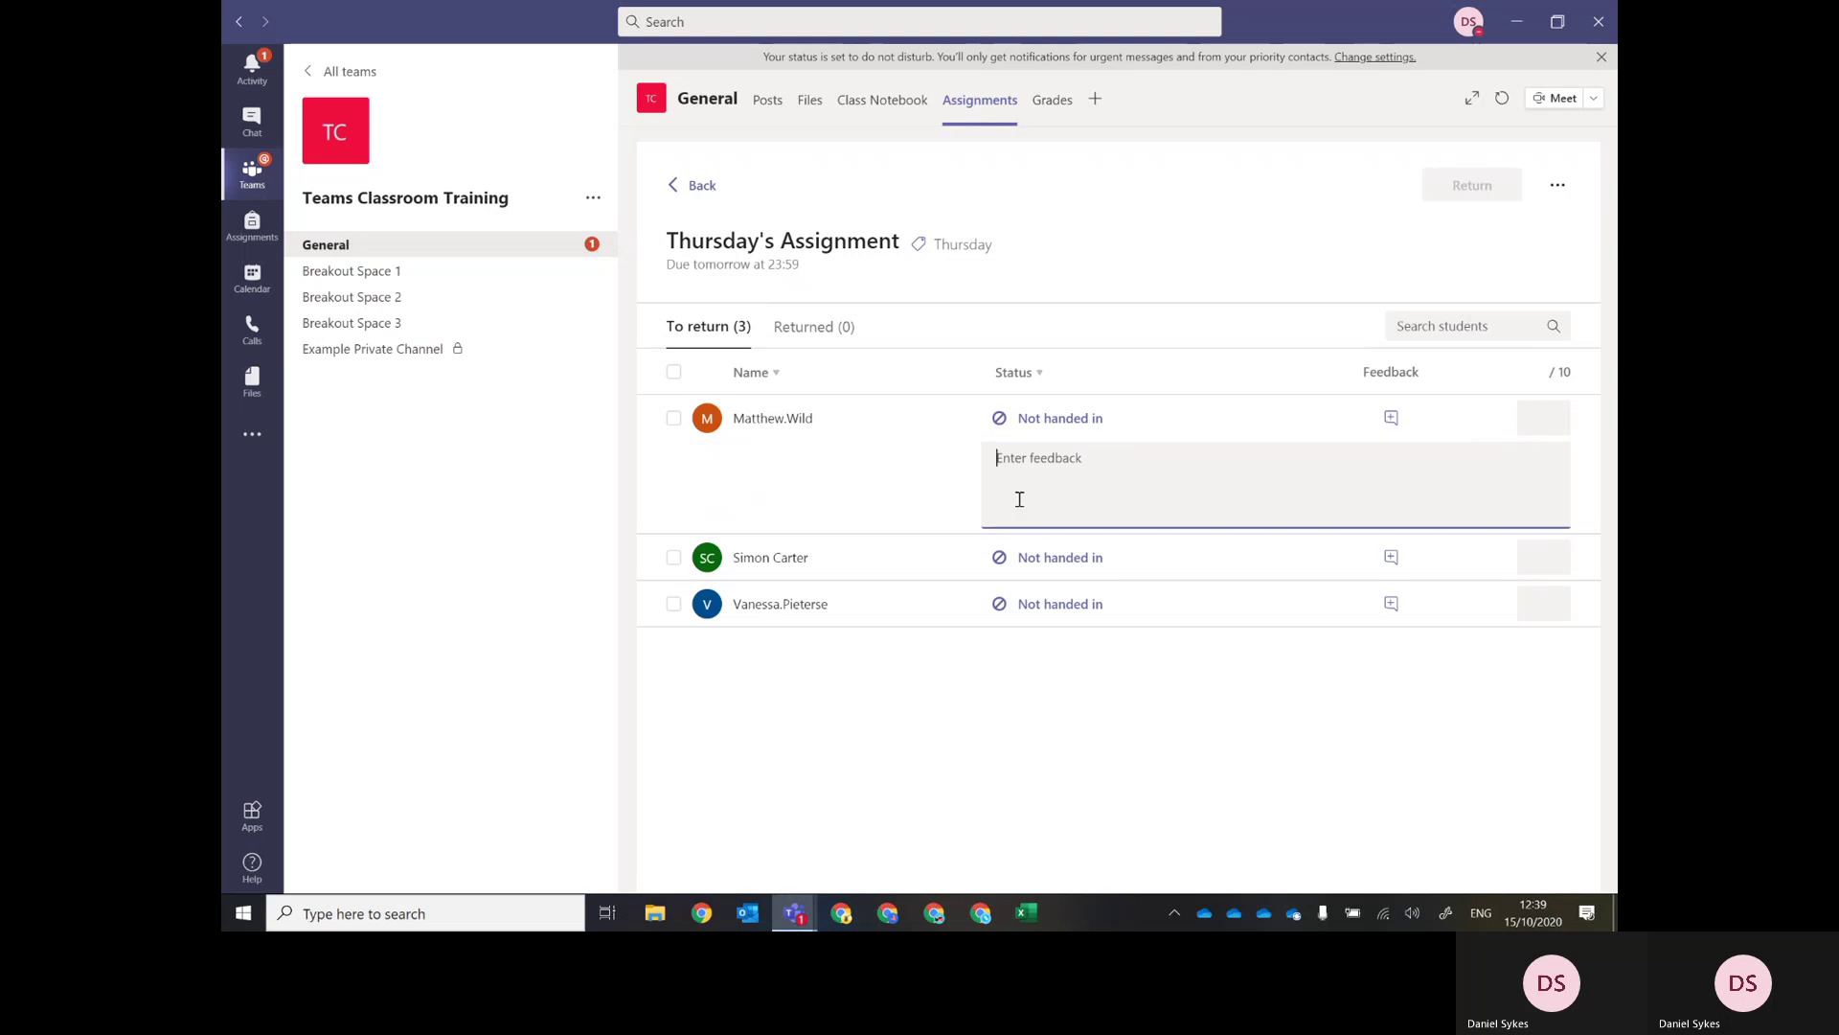
click(1538, 419)
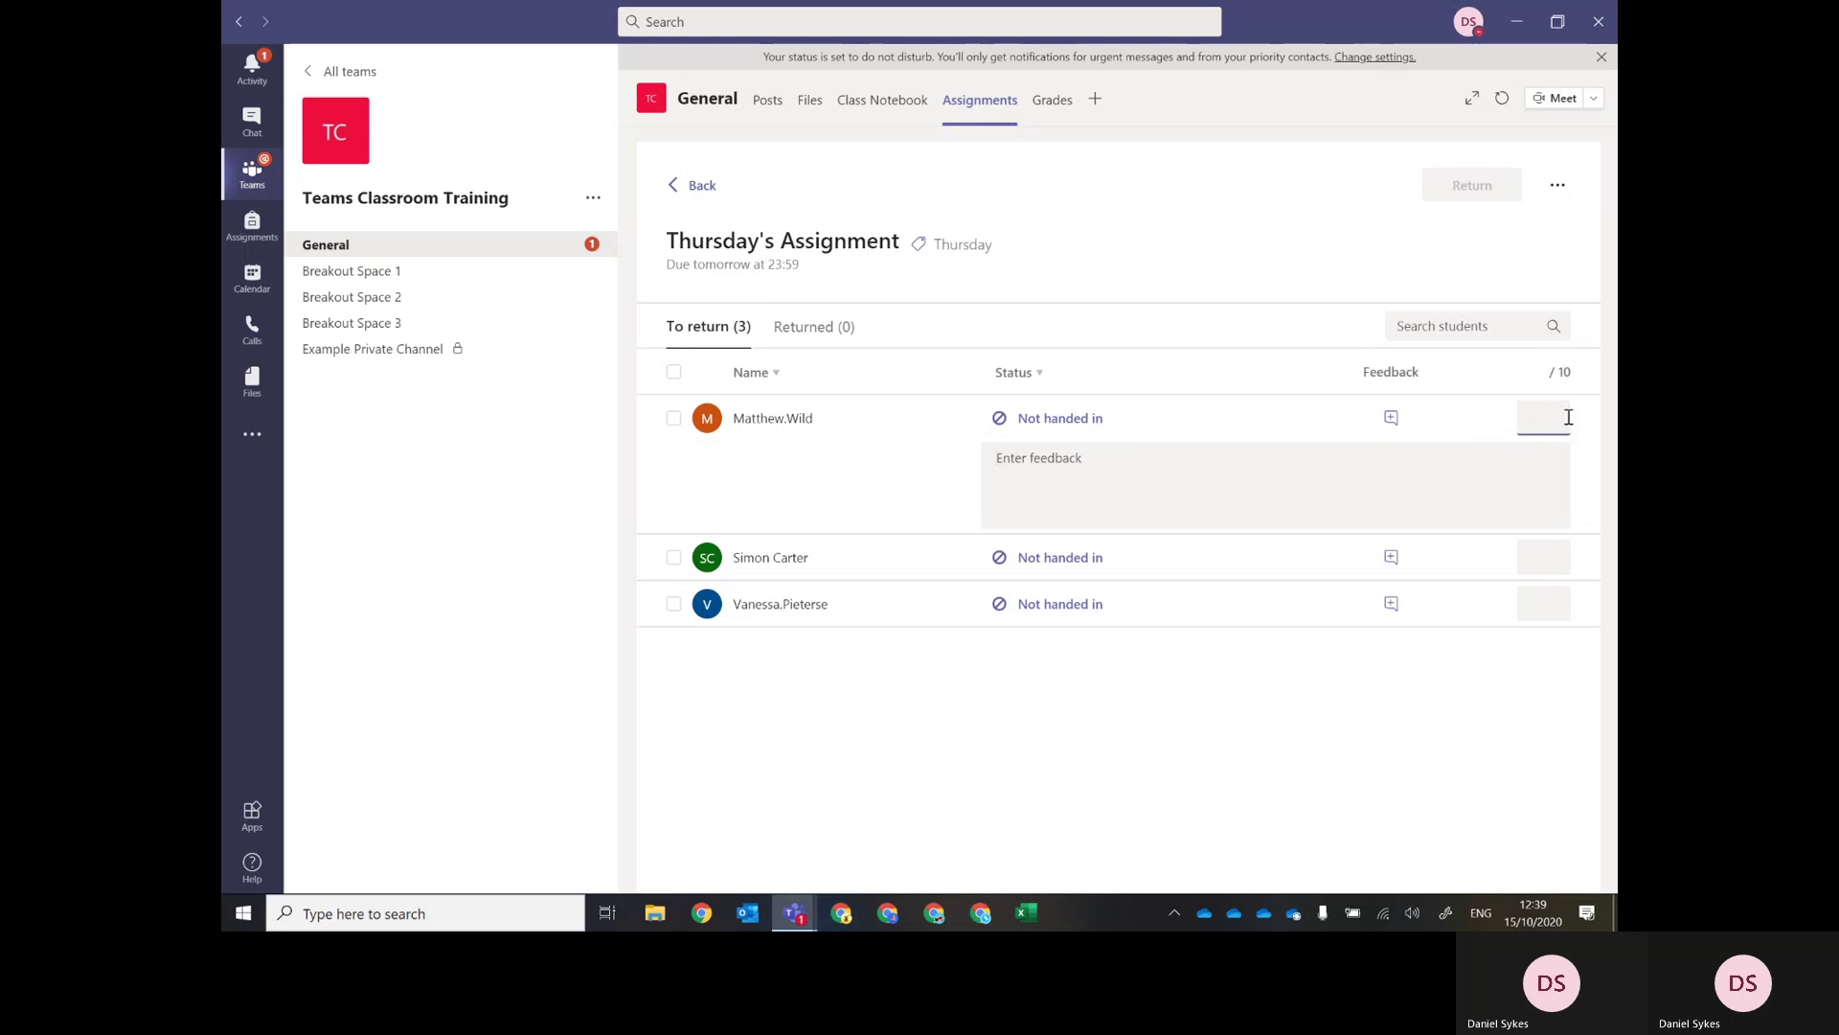
click(1391, 419)
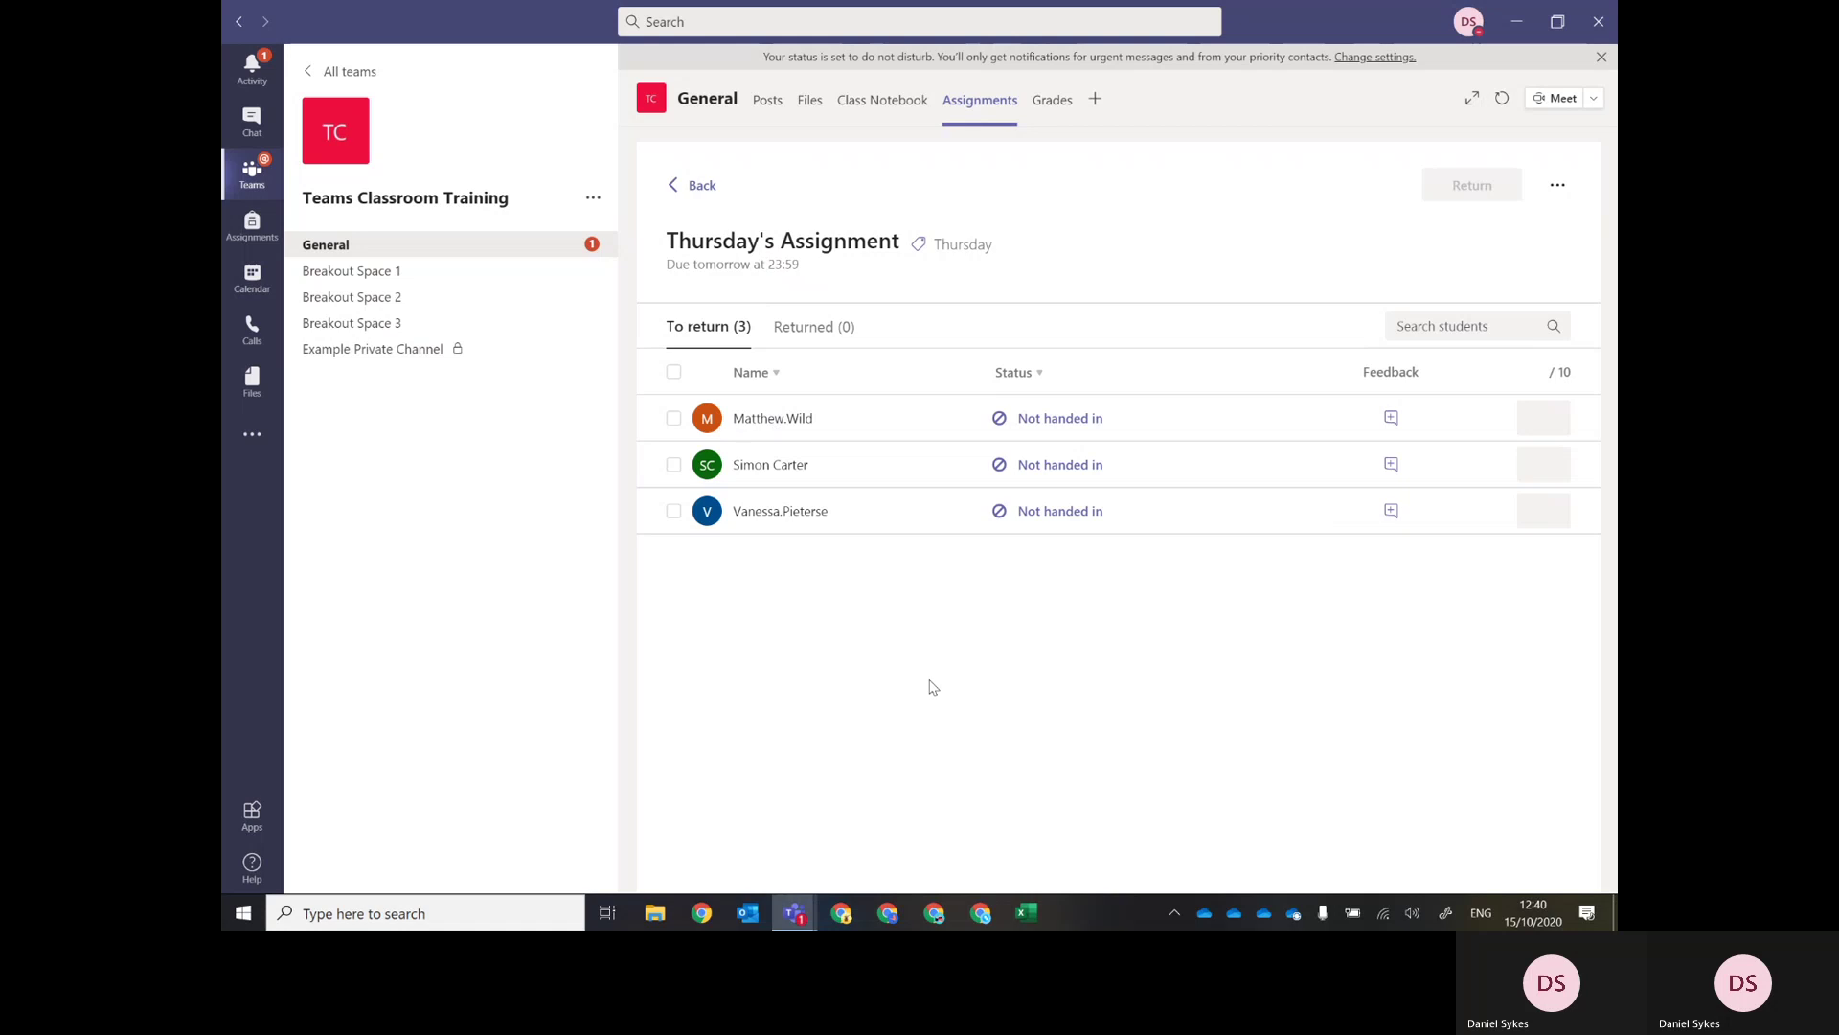
click(1044, 422)
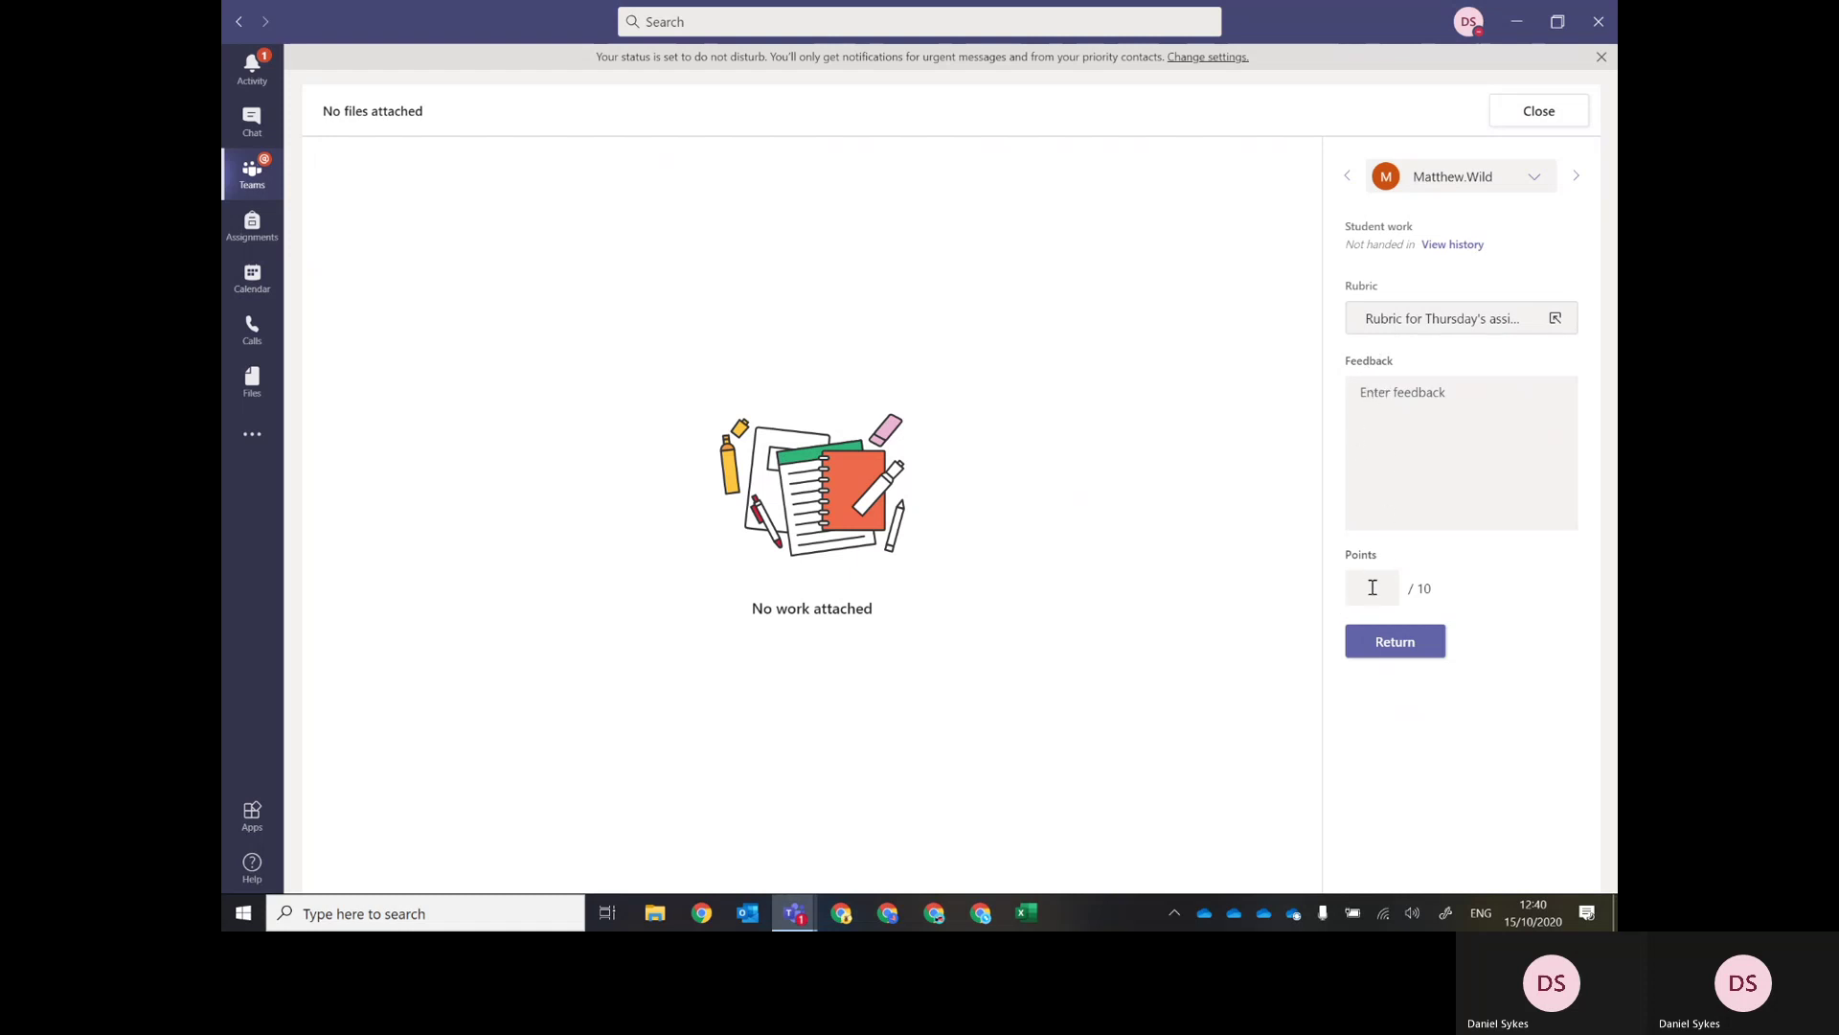
Close grading, toggle the first student's feedback, view Returned then To return, and open the ... menu.
click(1523, 109)
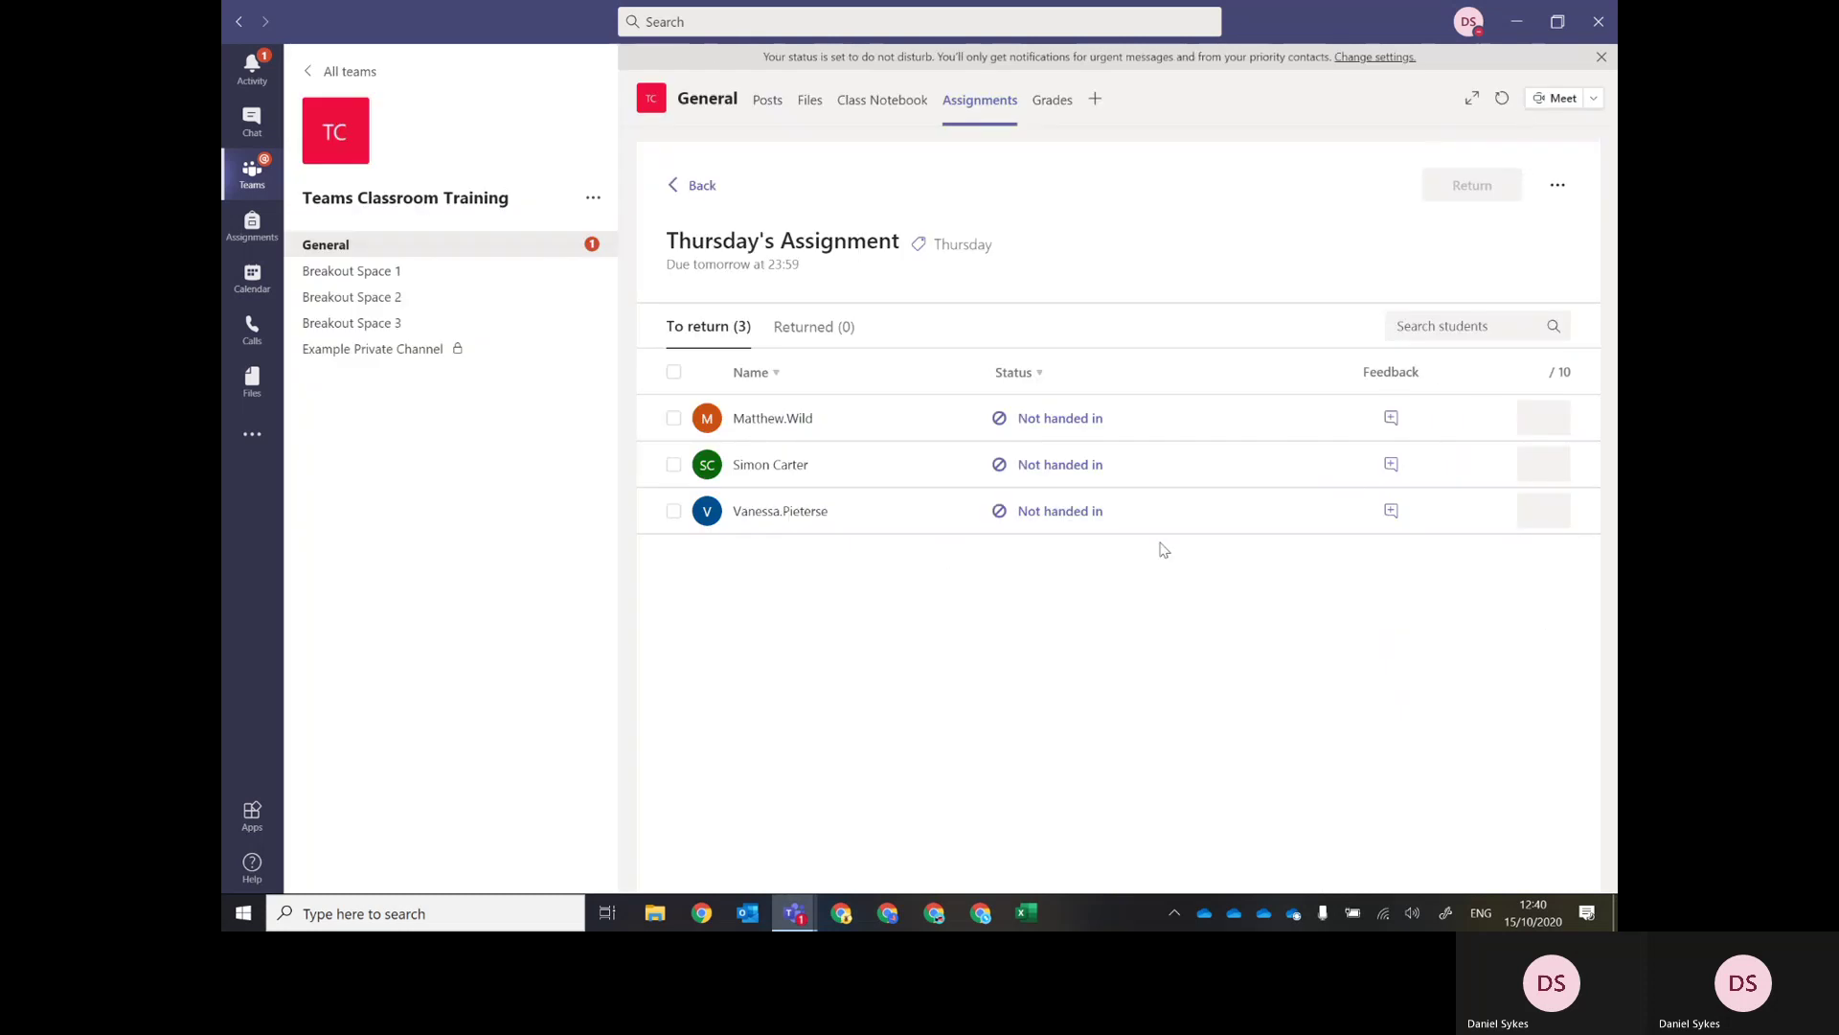
click(1391, 419)
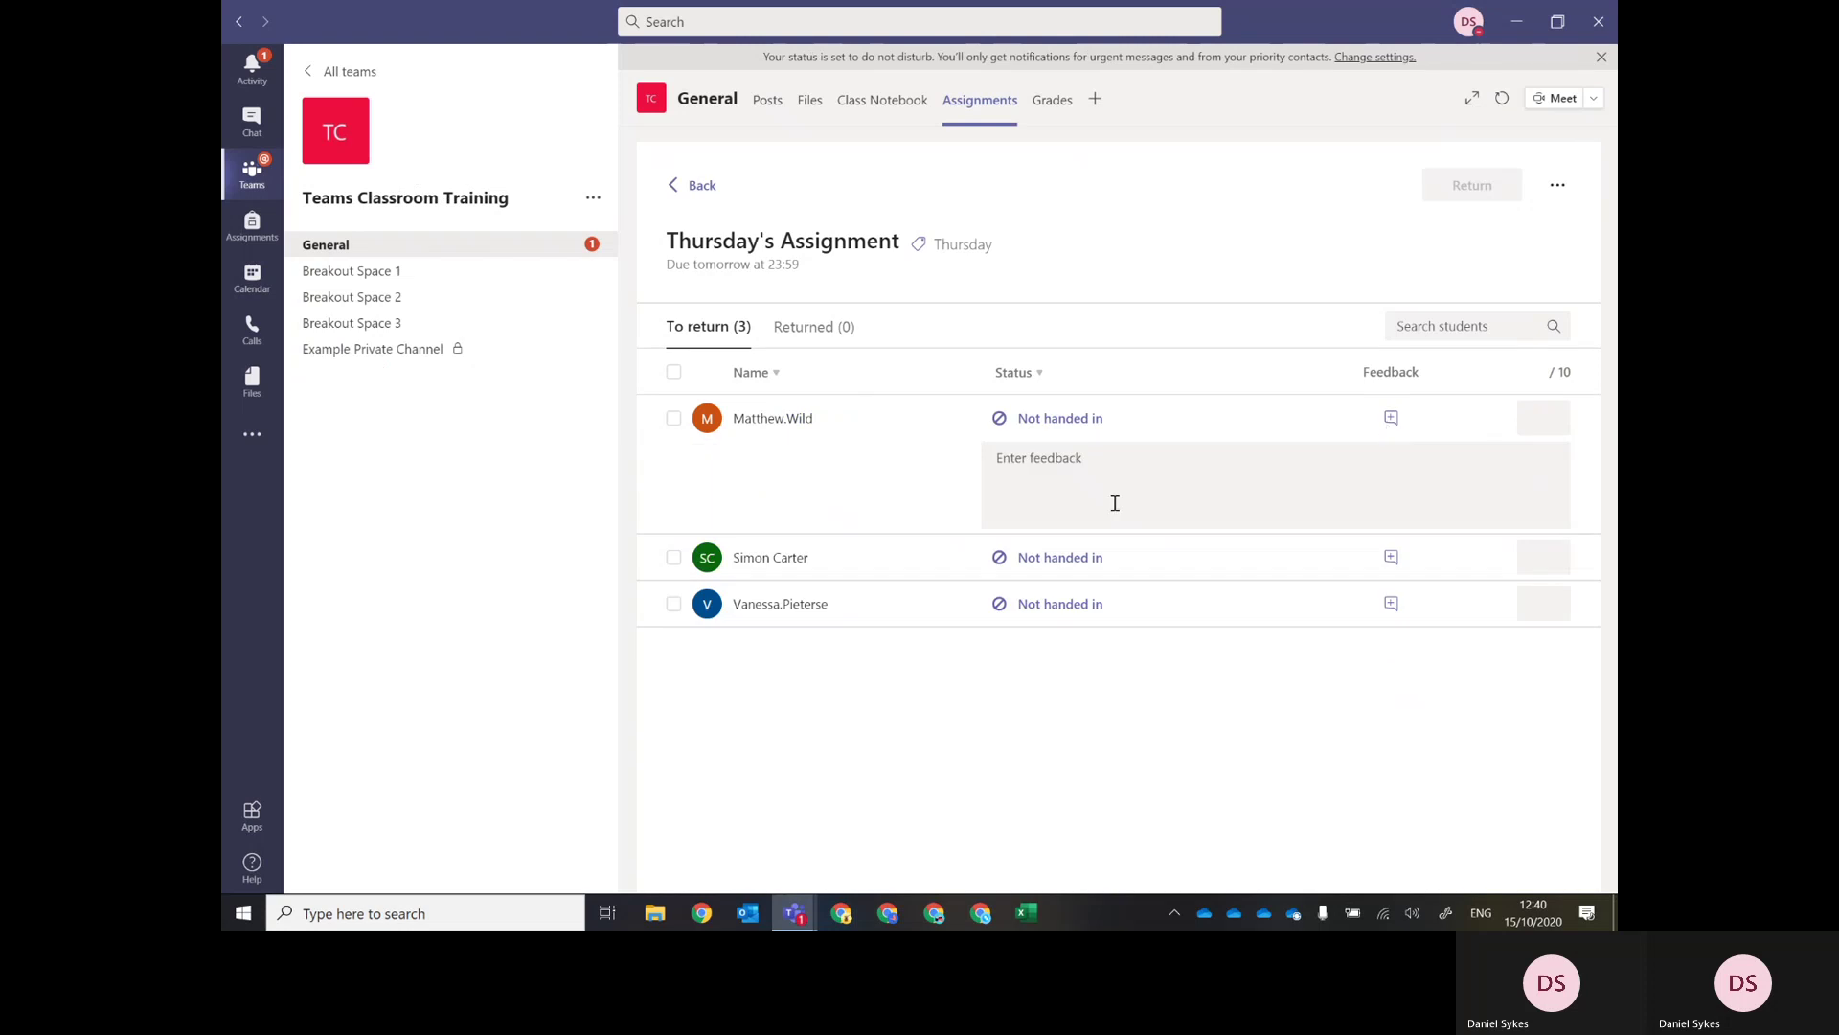
click(1391, 418)
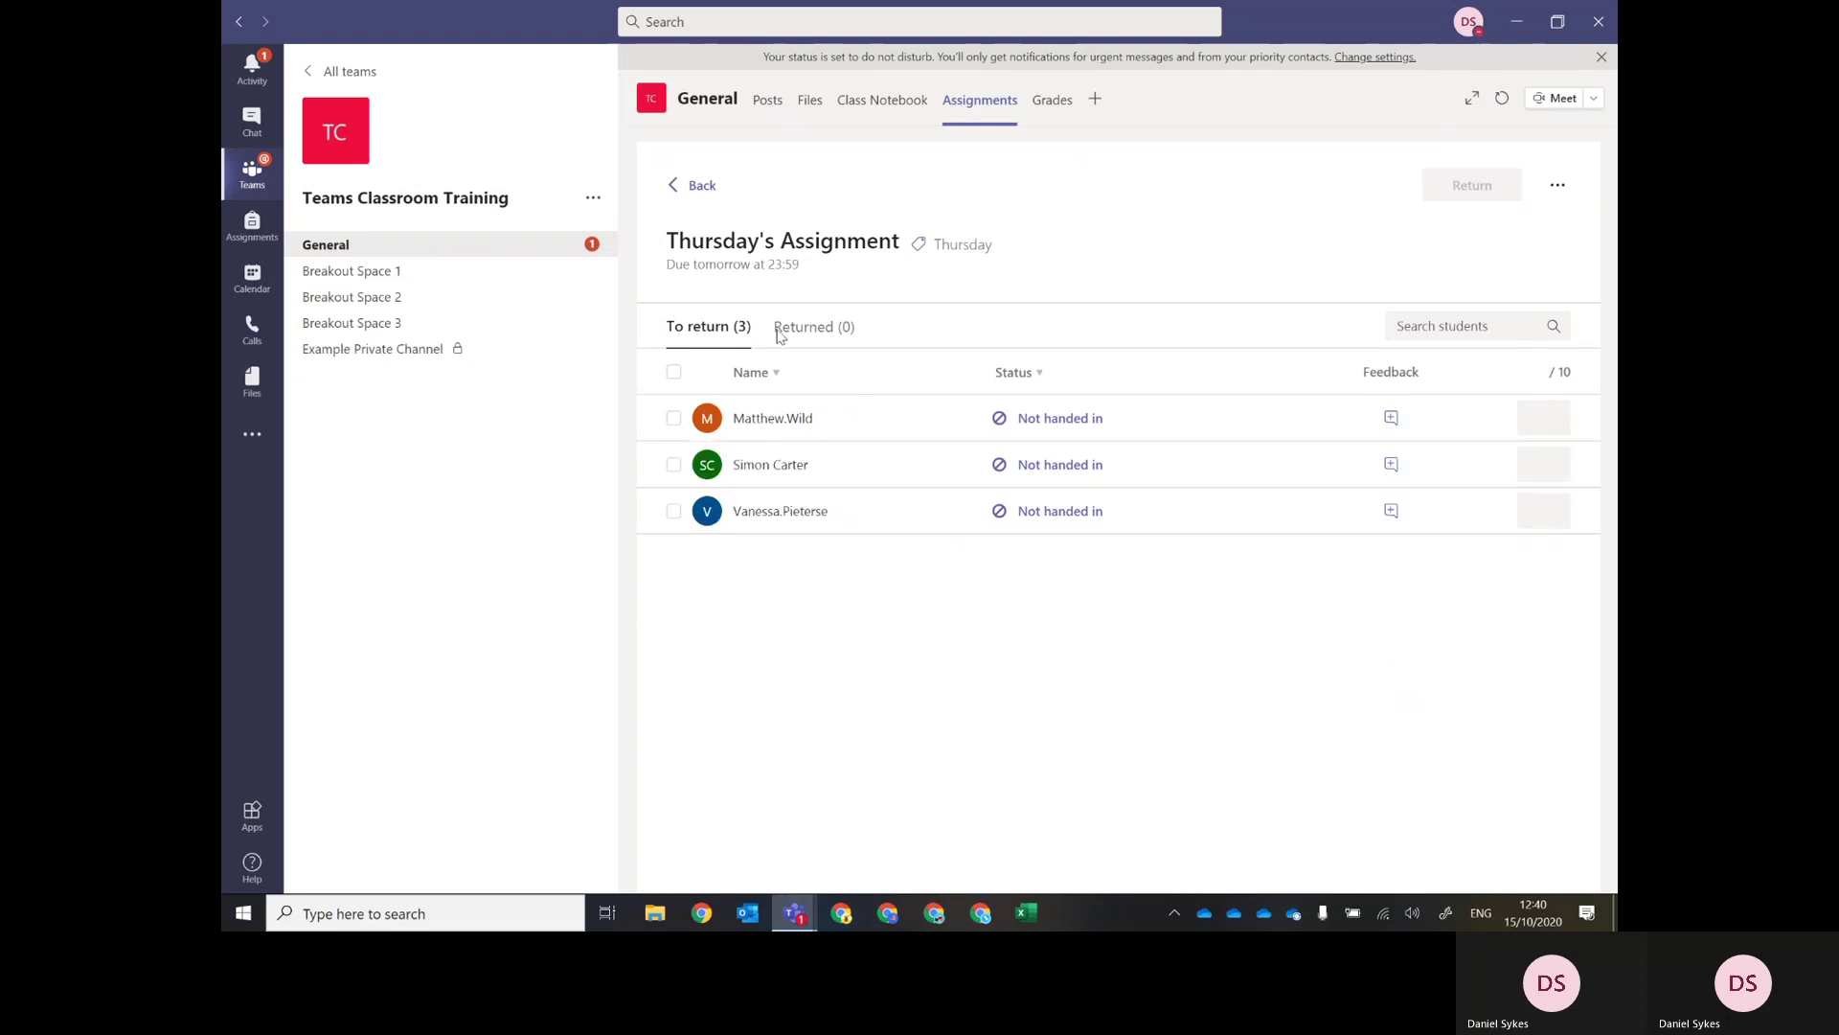
click(814, 331)
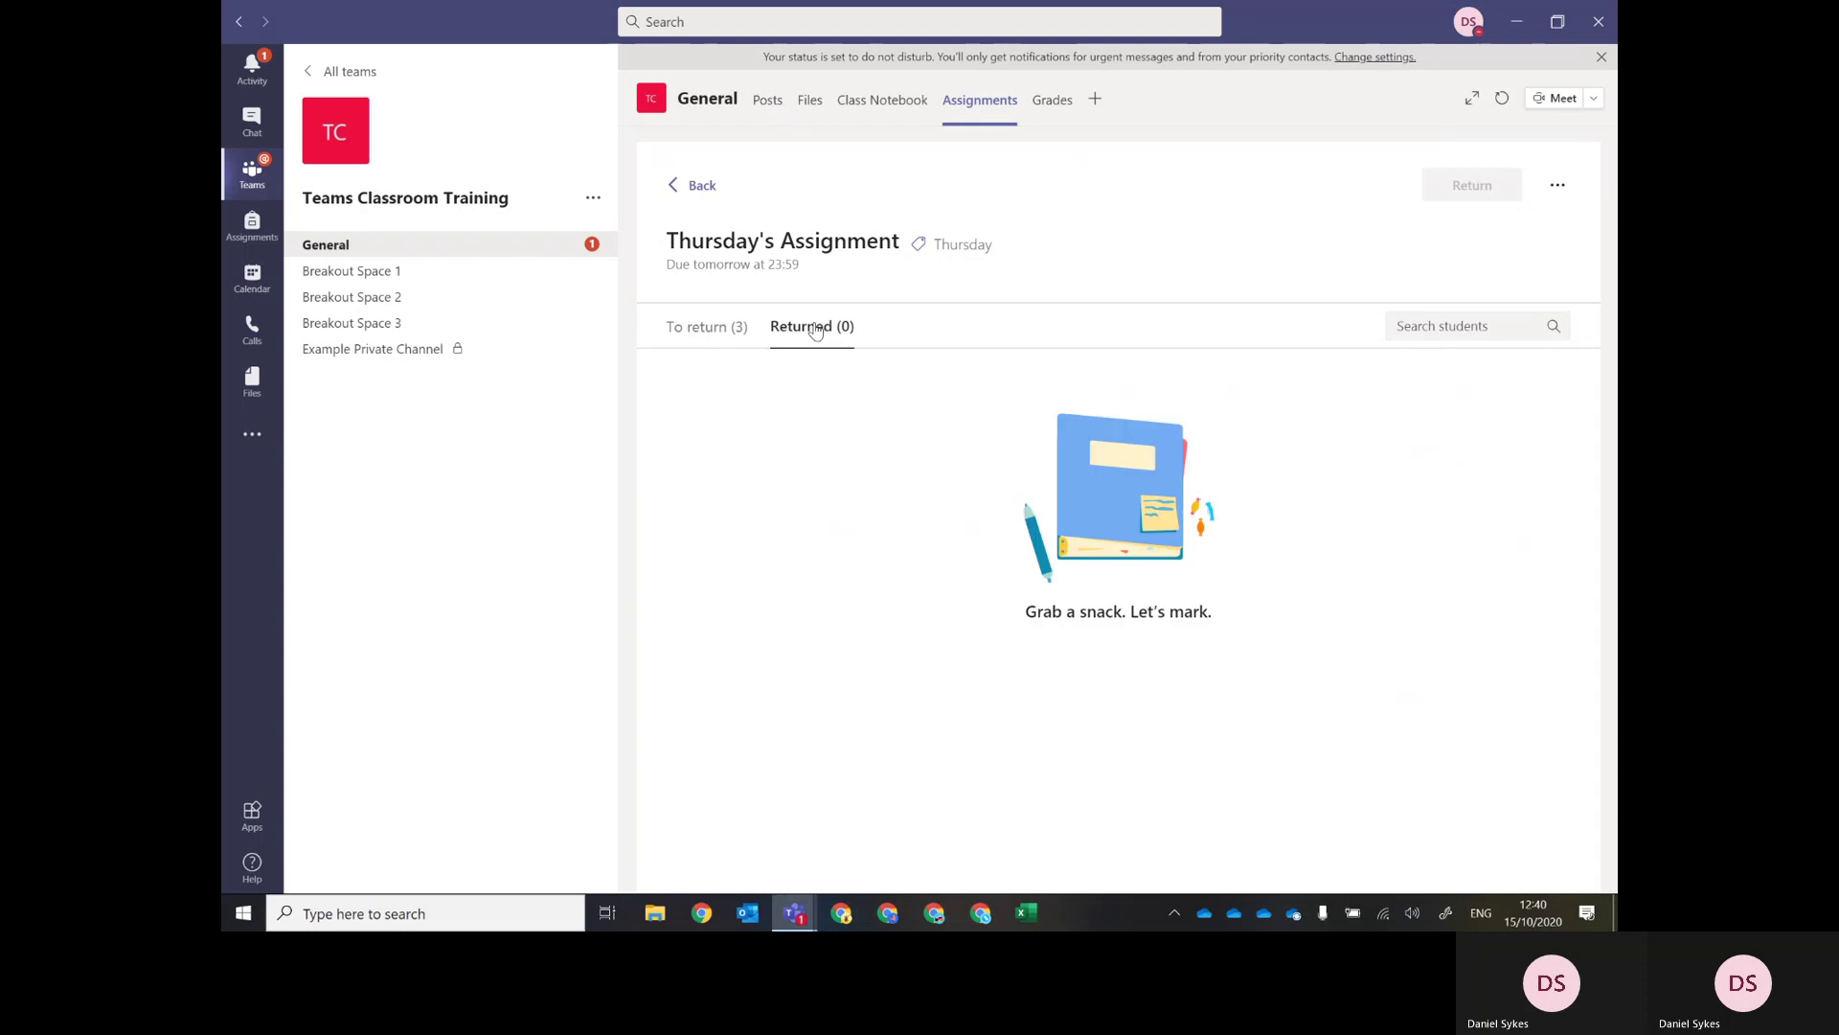
click(698, 329)
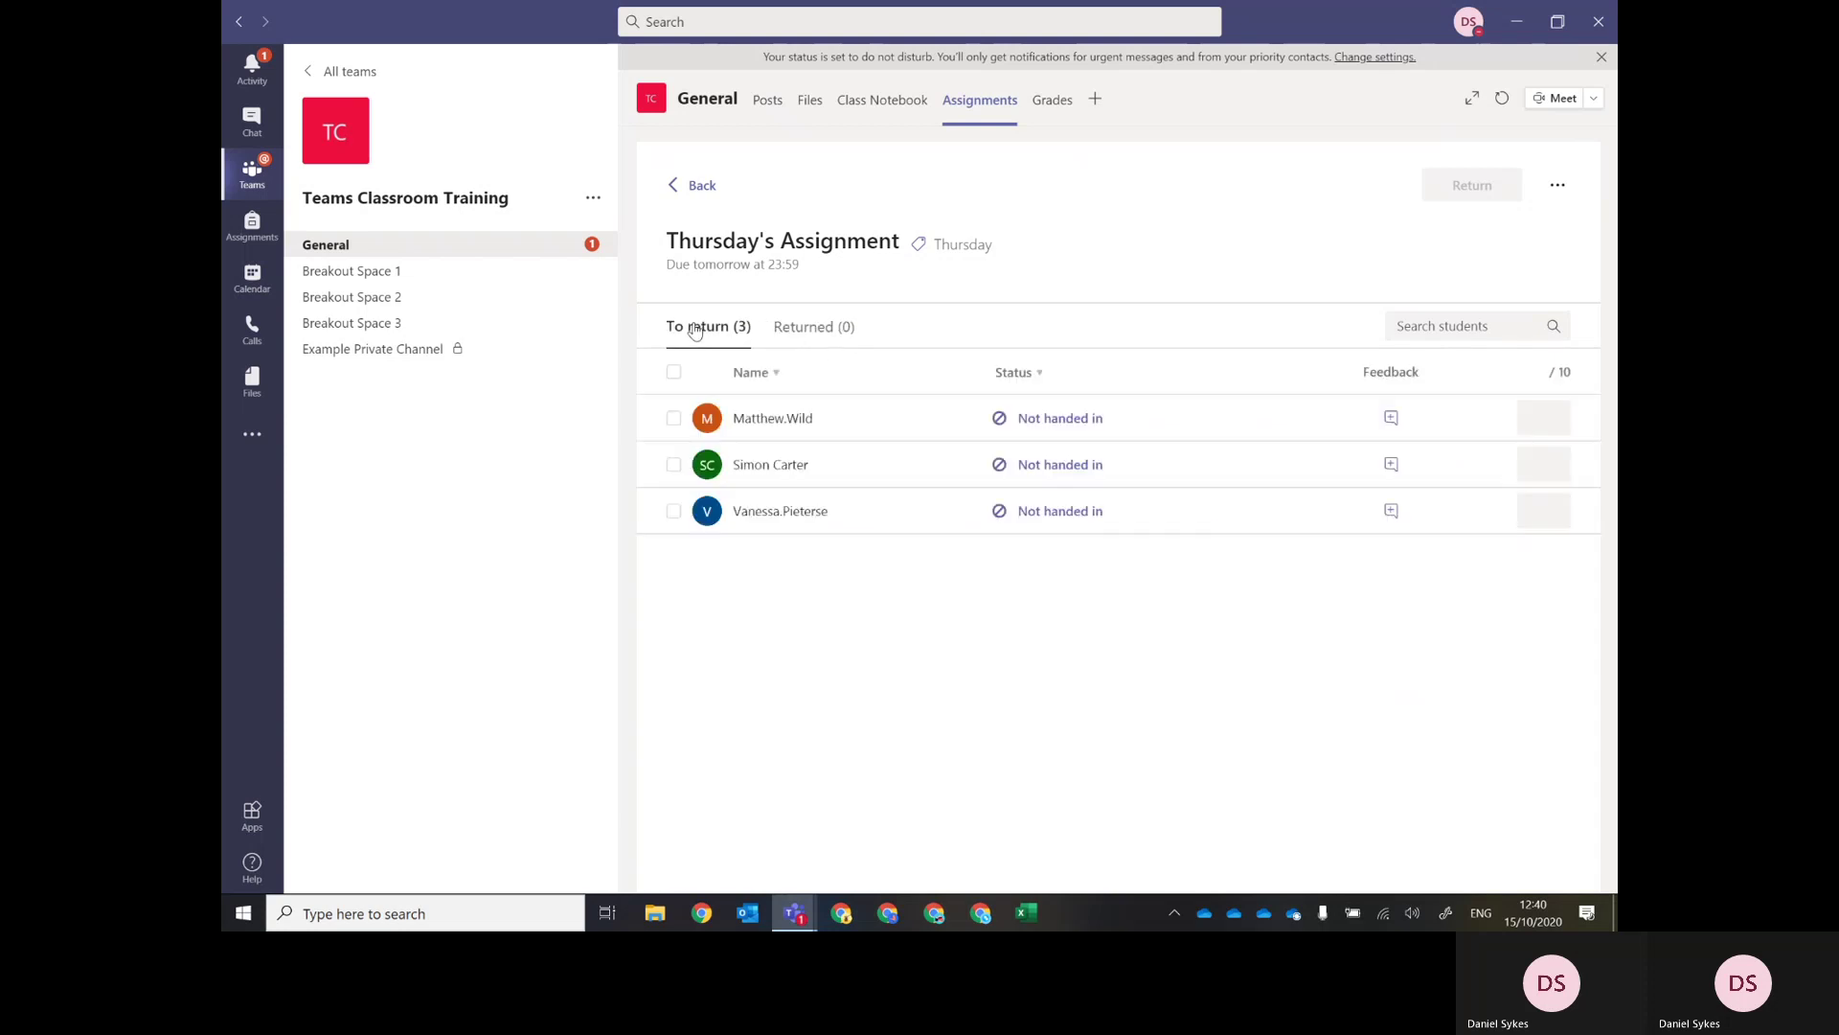
click(1557, 186)
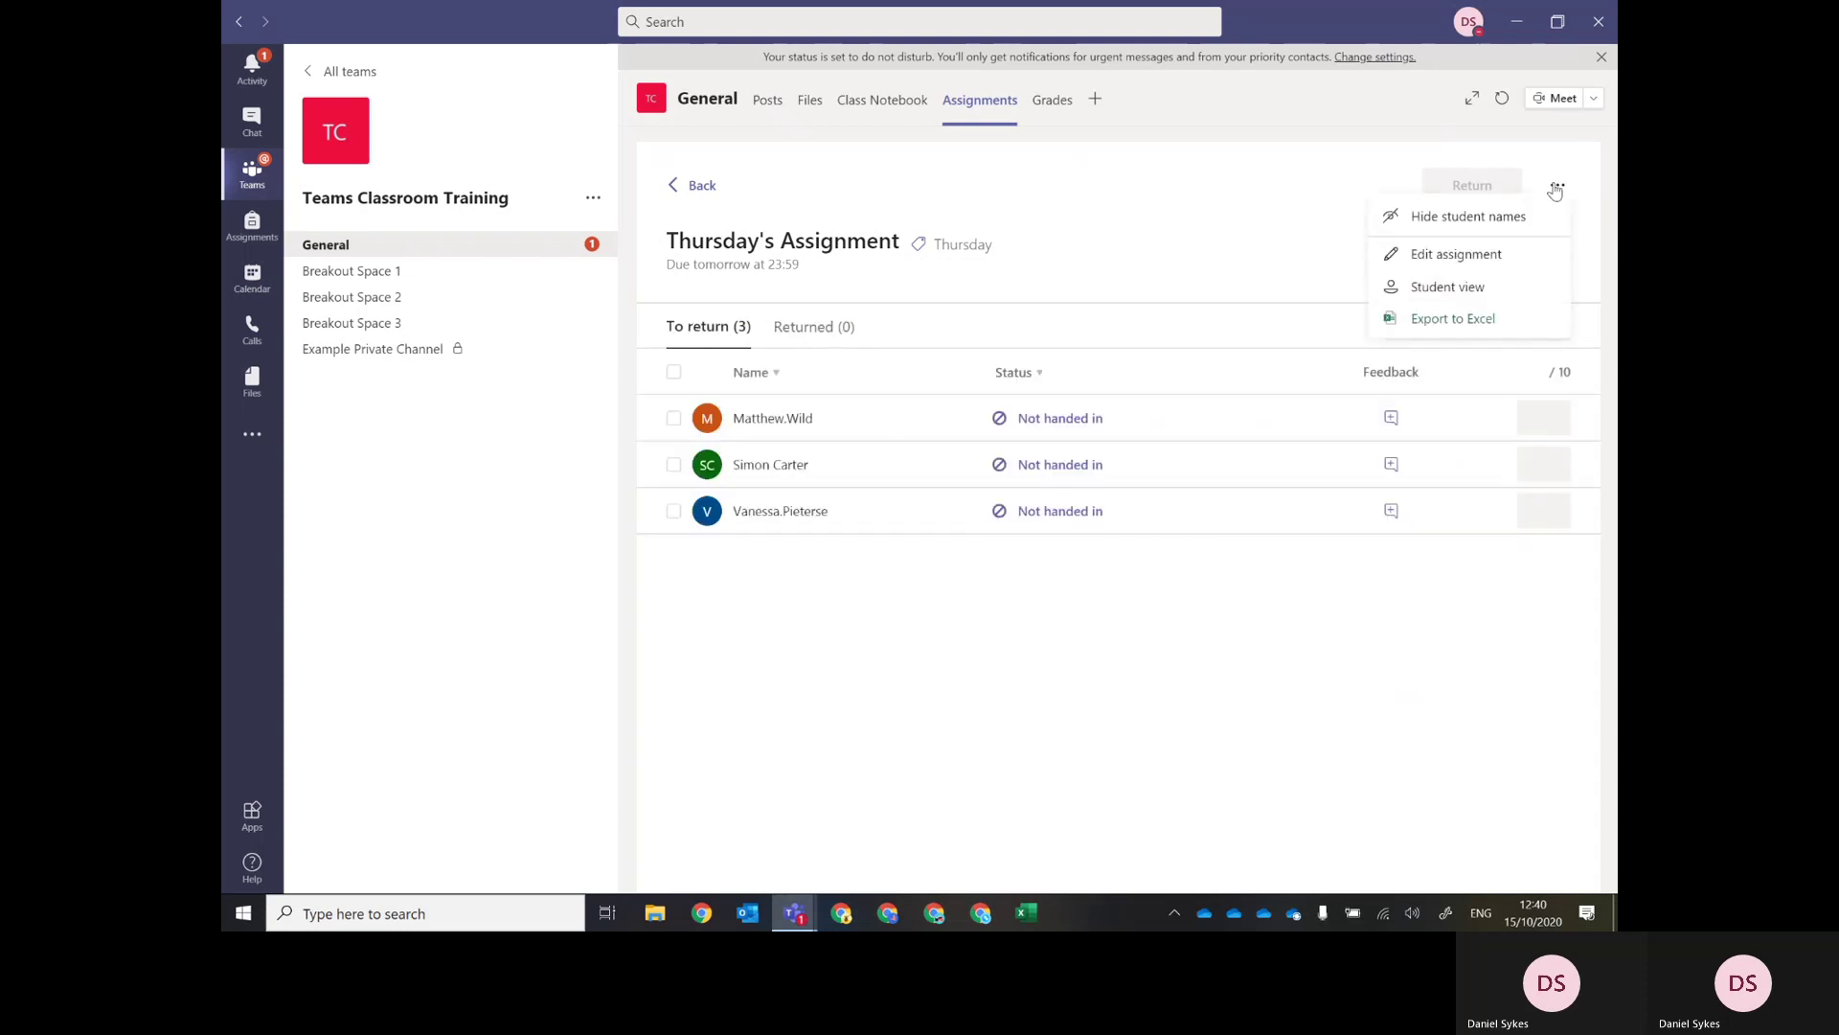
Hide the student names in Thursday's Assignment marking list, then show them again.
click(1487, 223)
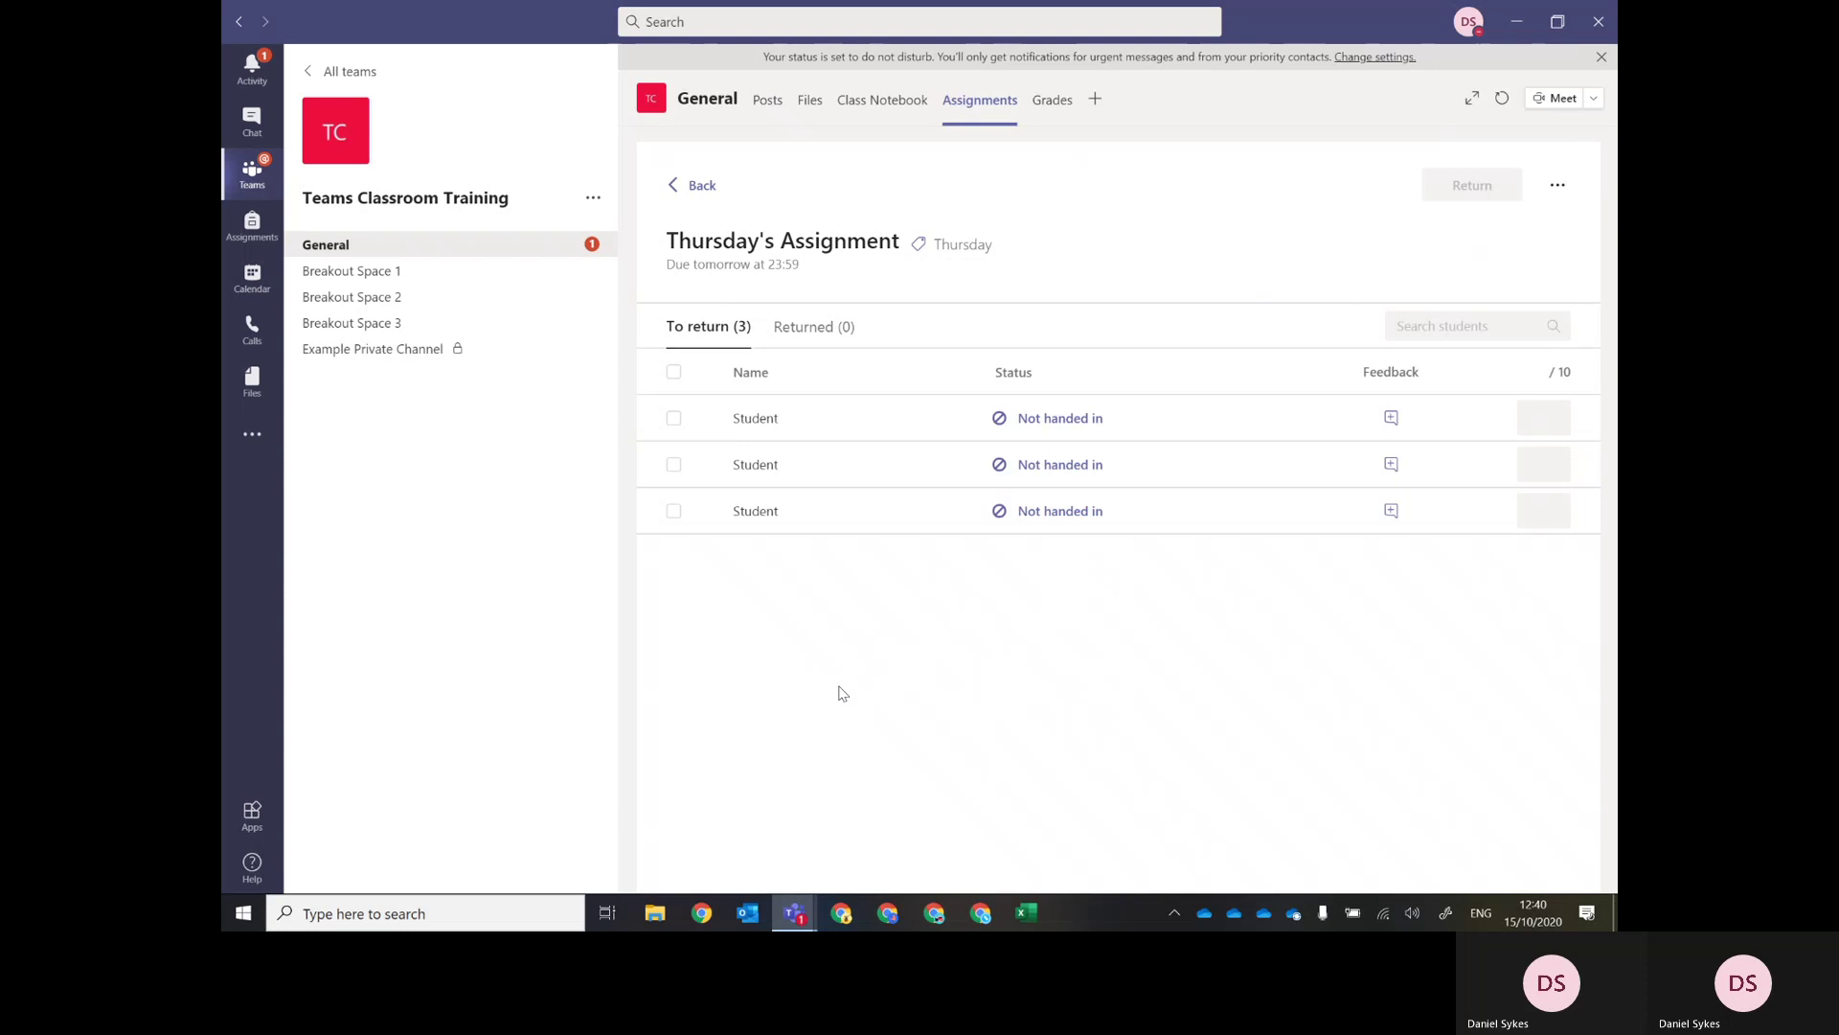
click(1556, 188)
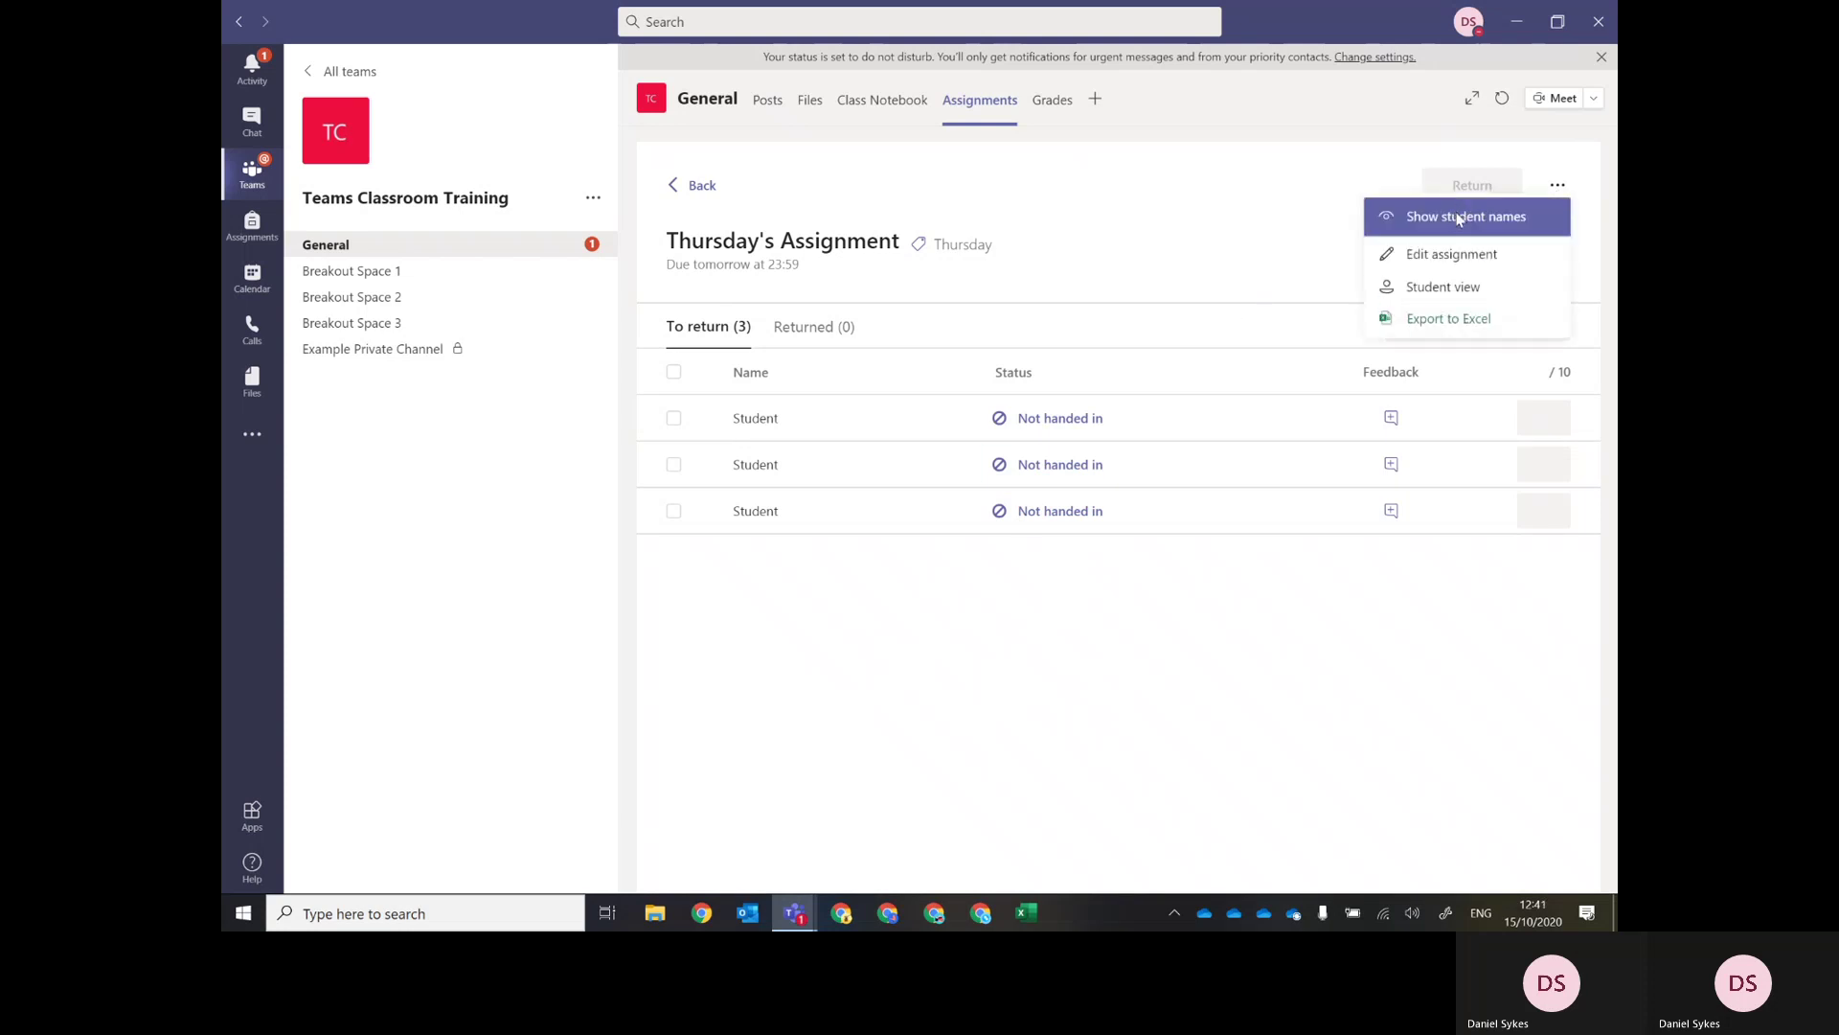
click(1458, 219)
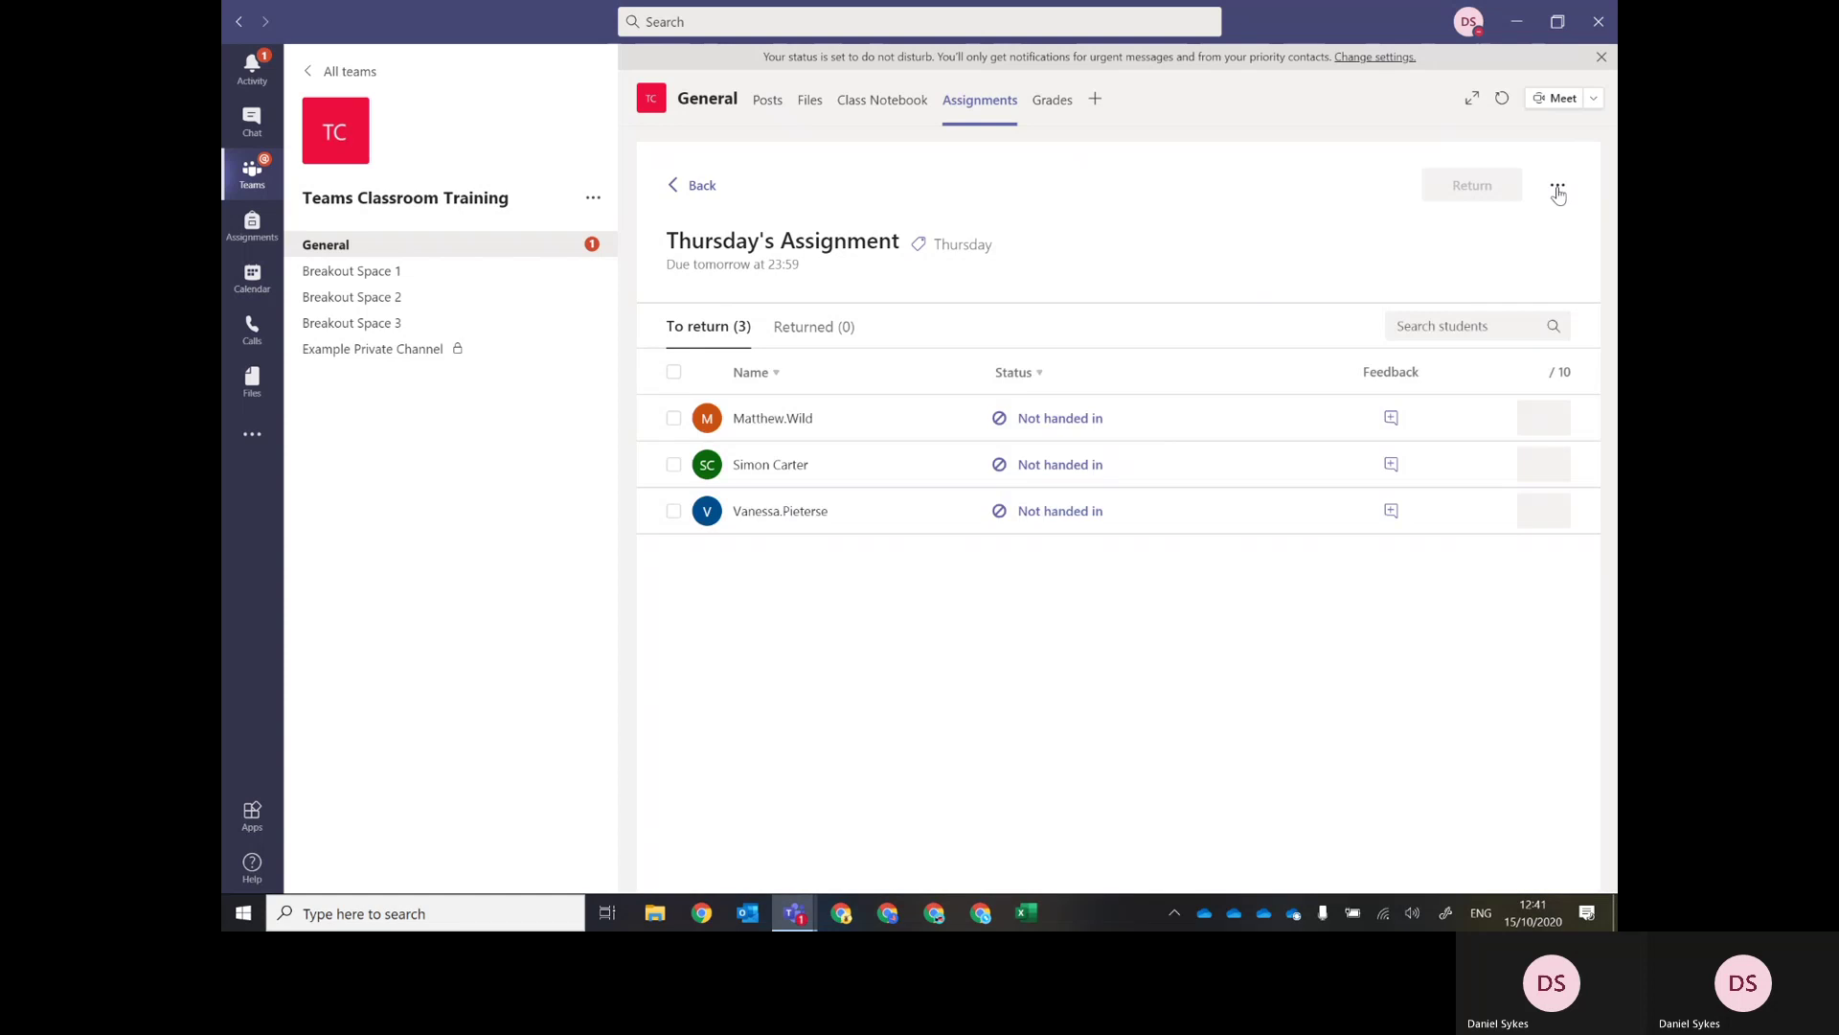
Preview Thursday's Assignment in Student view, then go back to the marking list.
click(1558, 190)
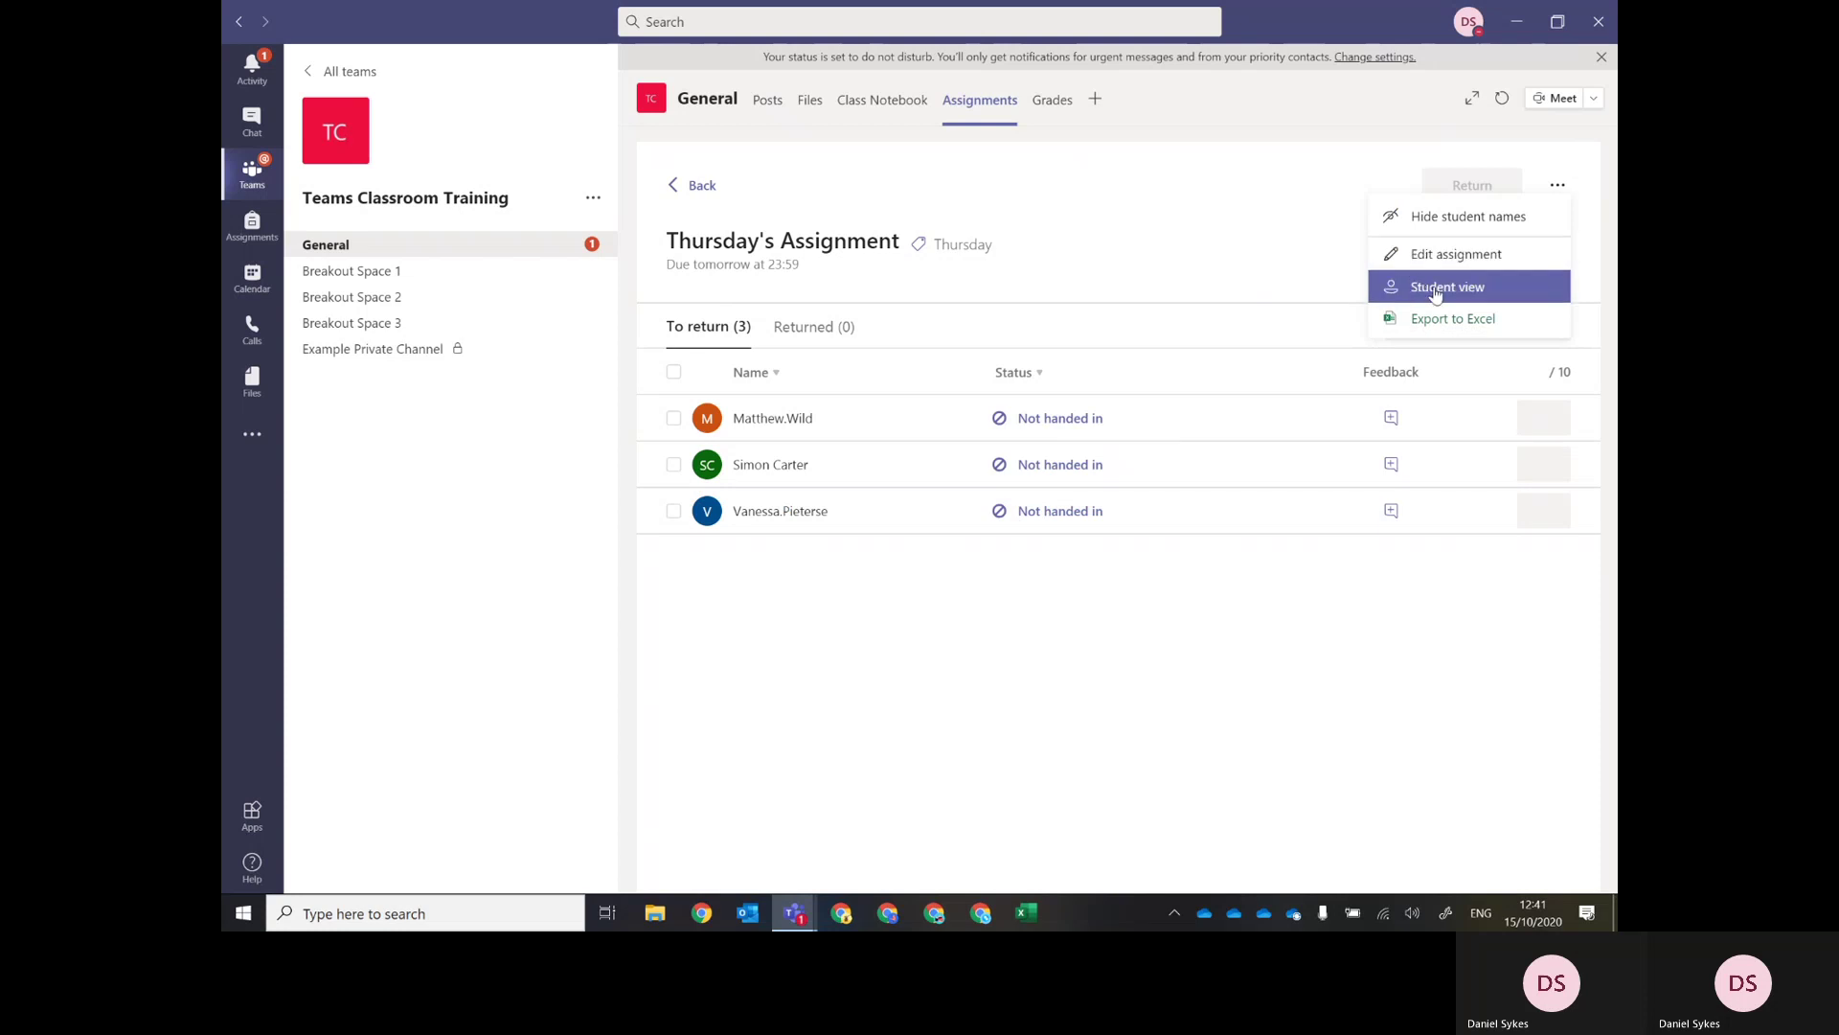
click(1476, 293)
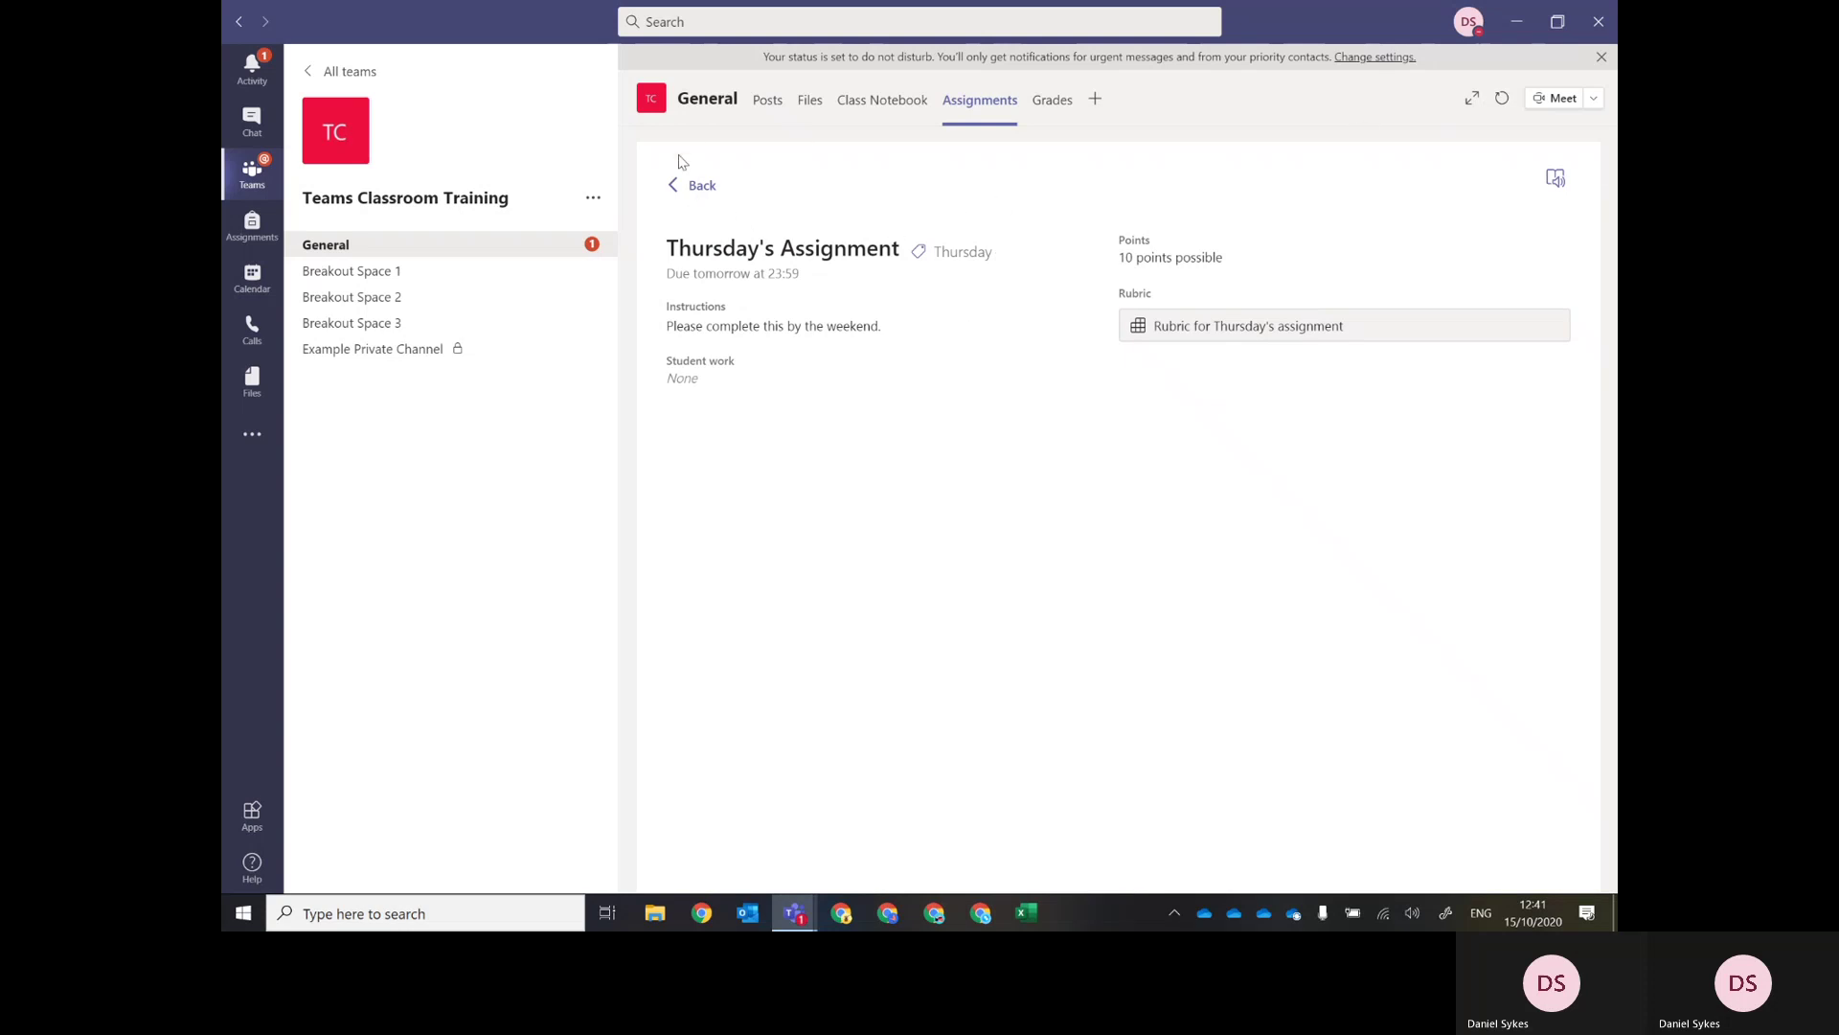
click(688, 184)
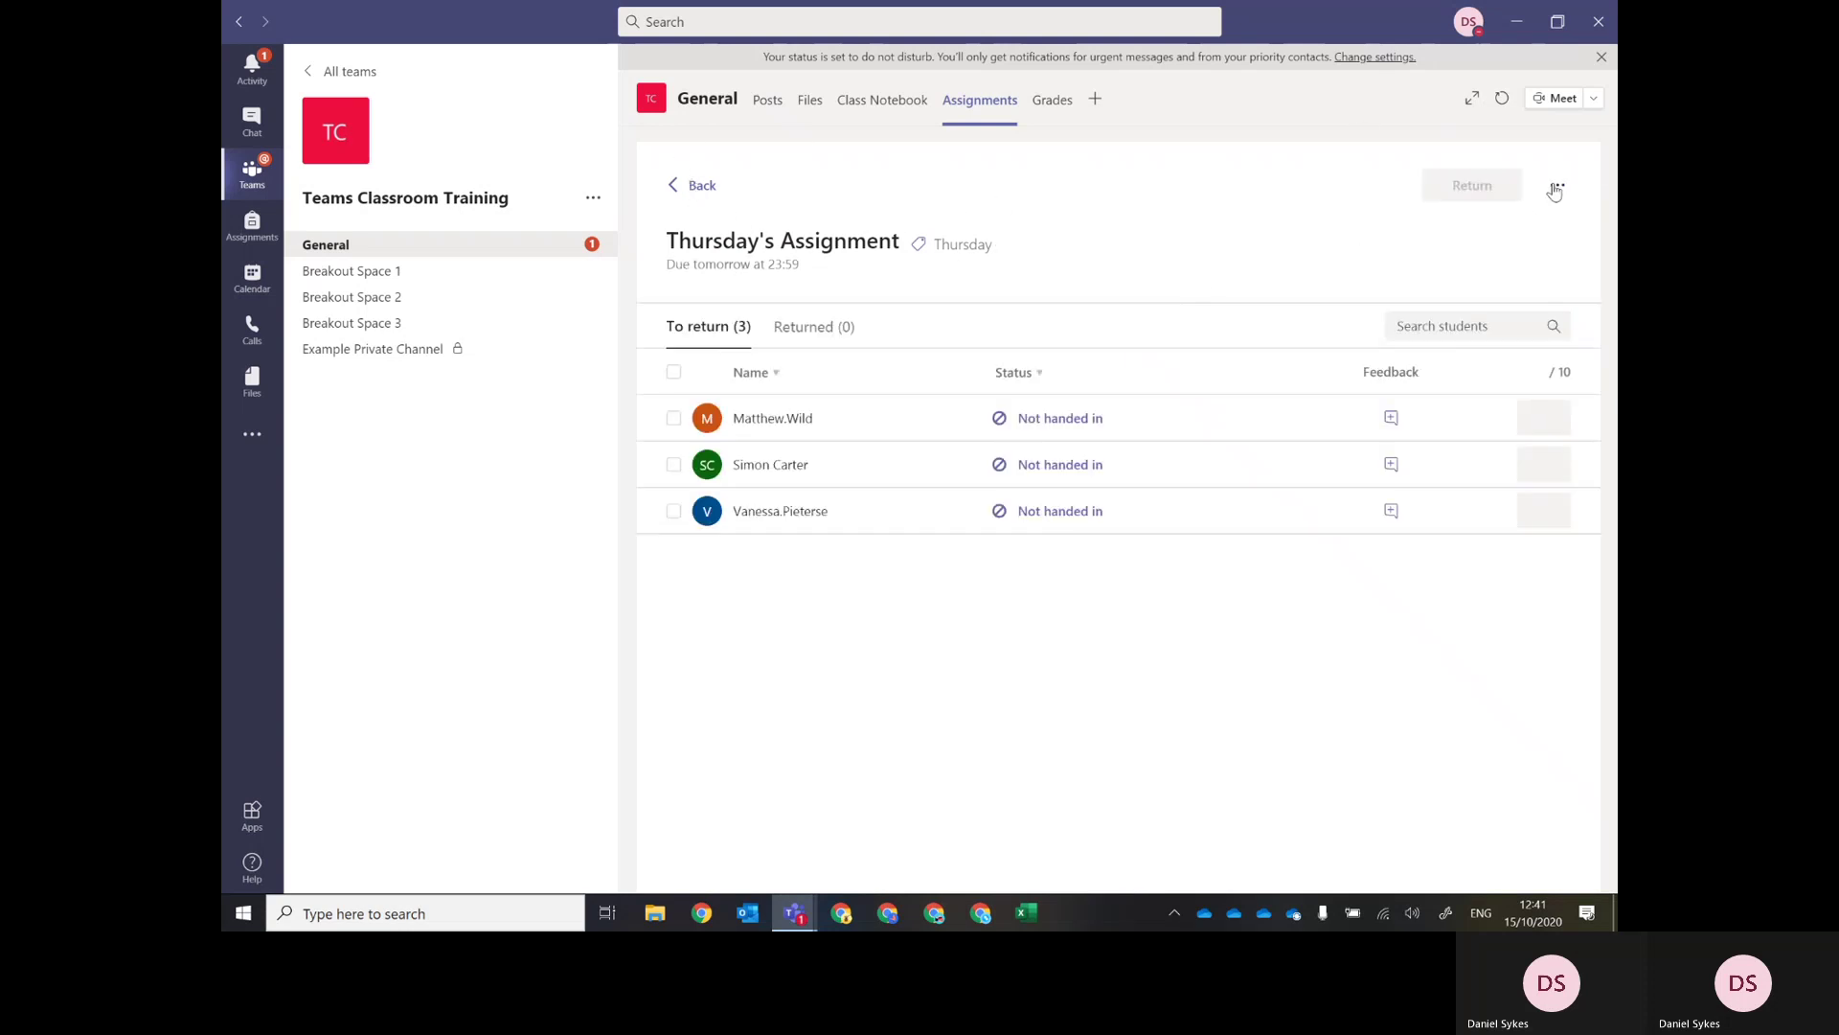
click(1557, 185)
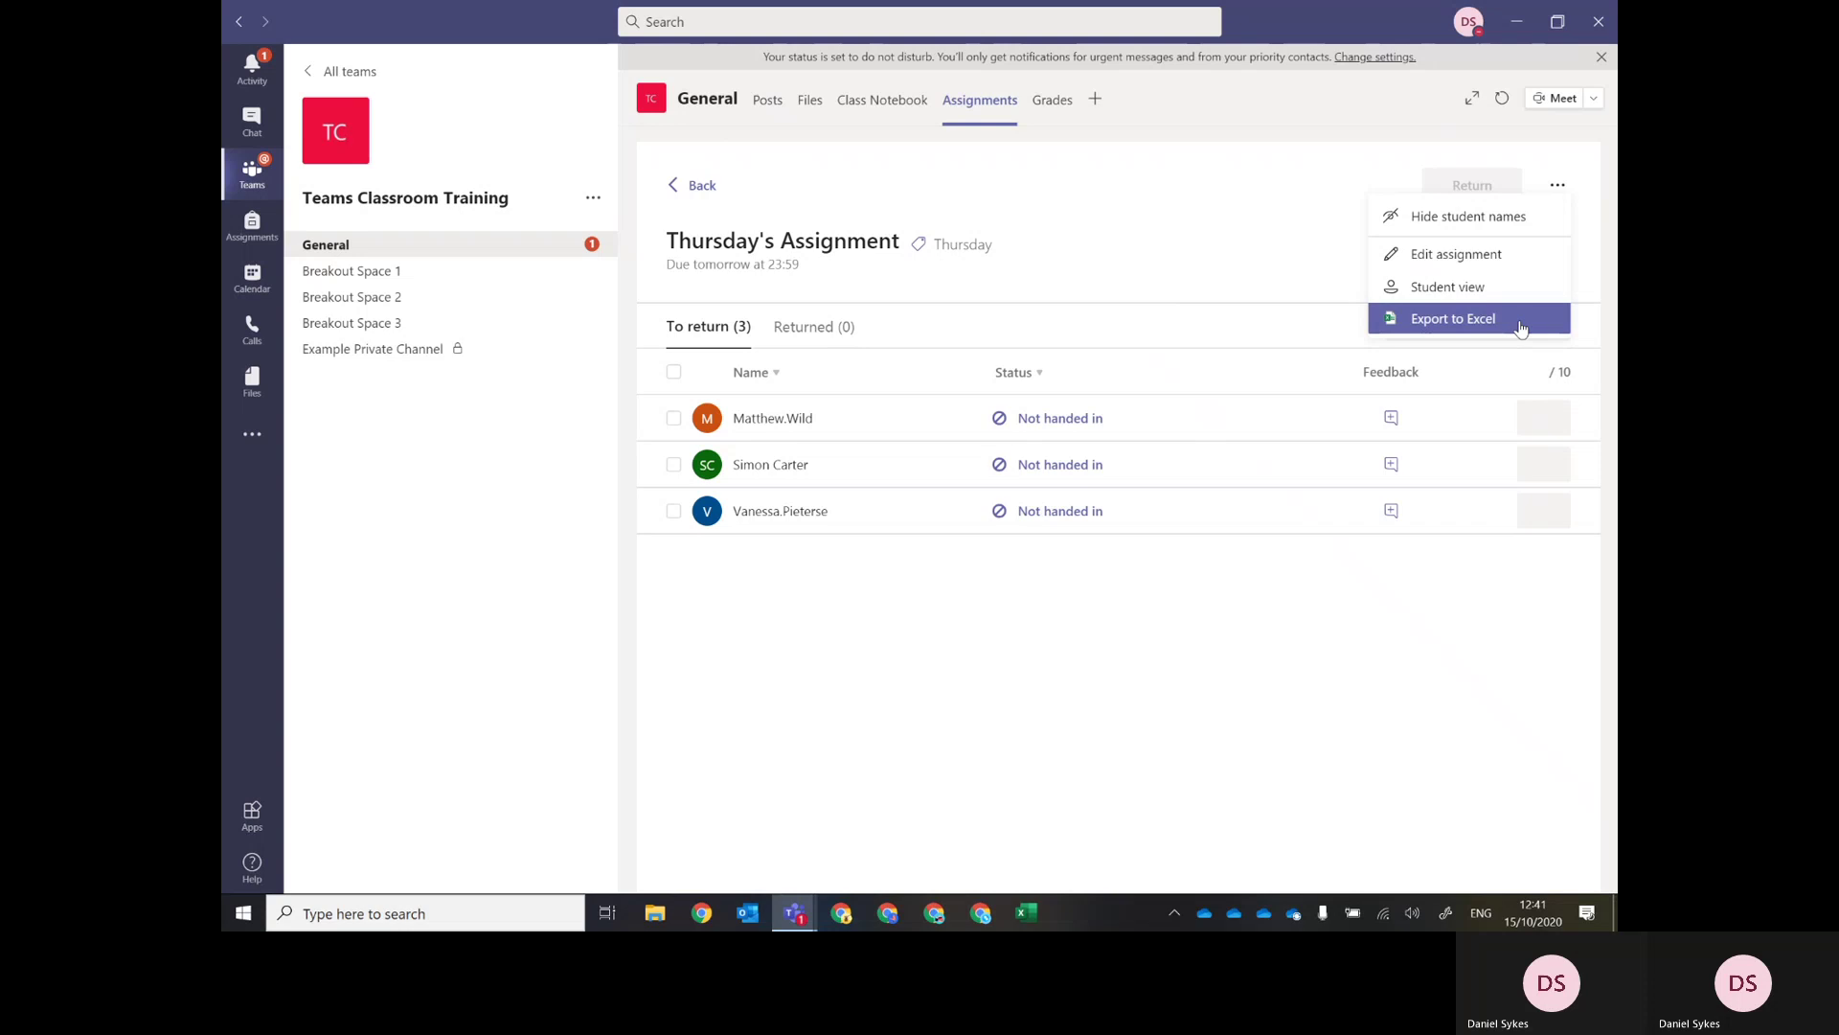
click(1271, 210)
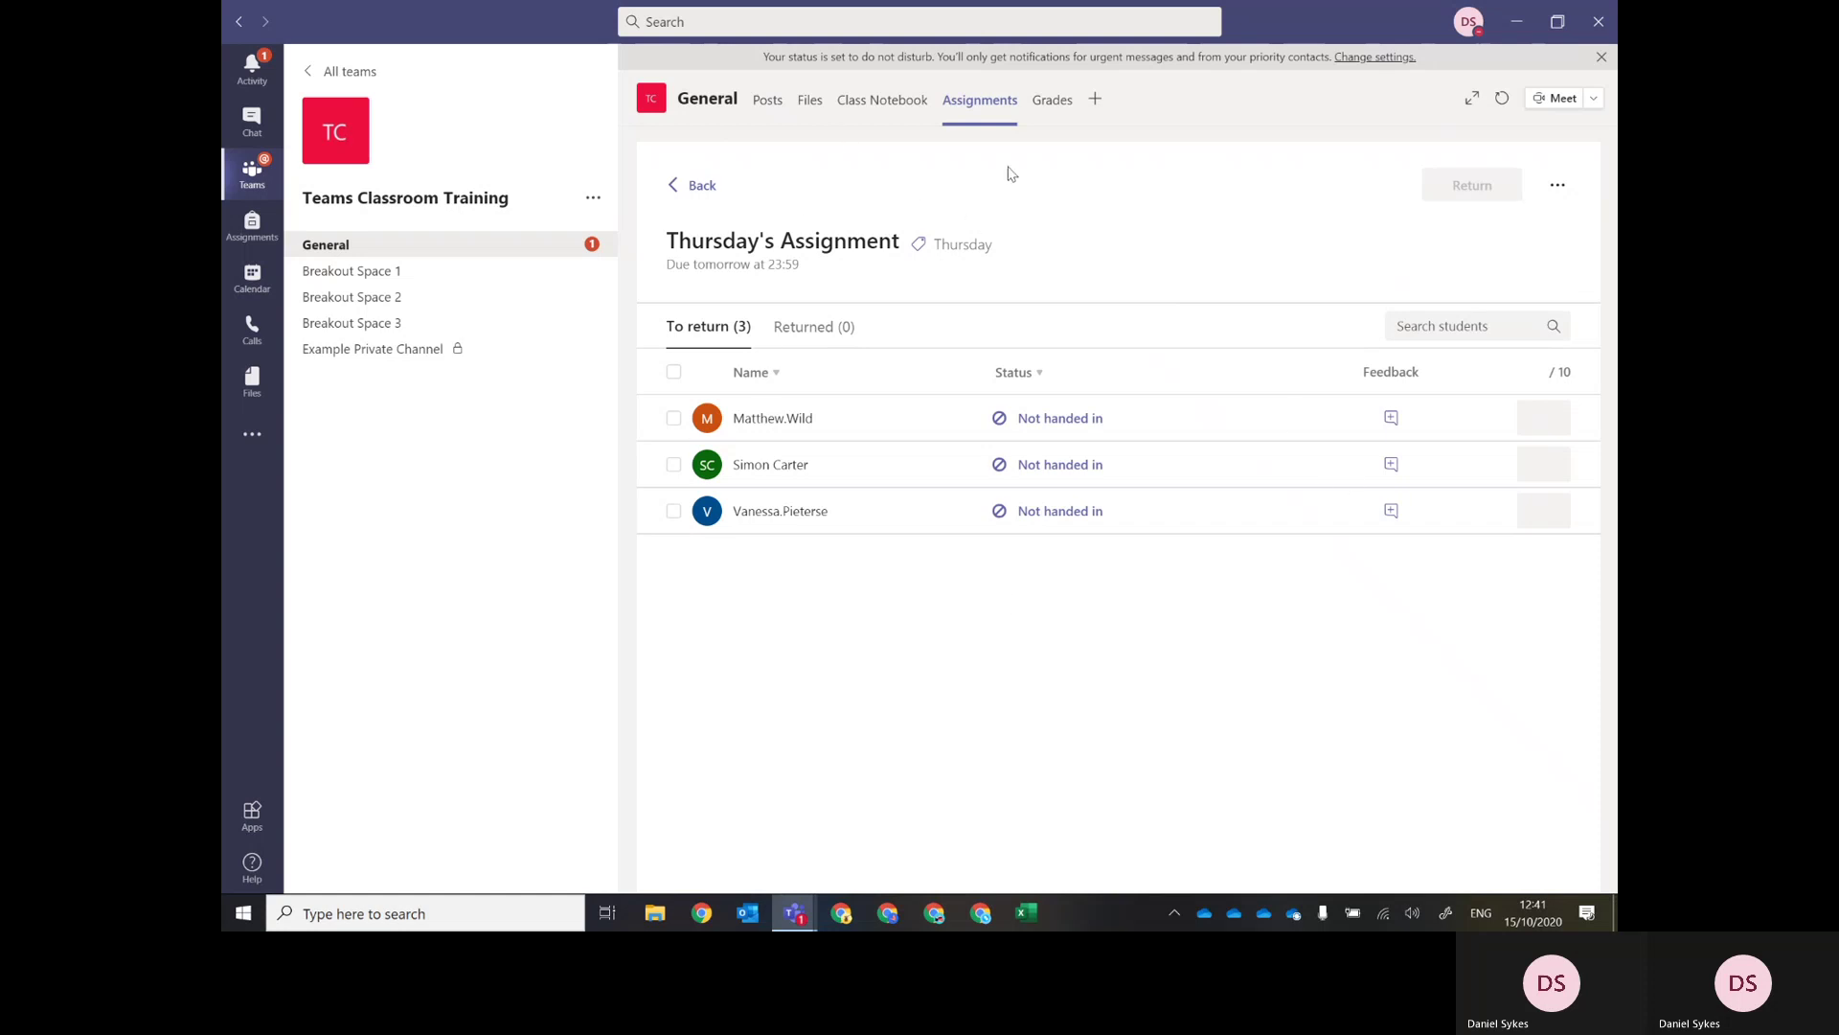
Check the General channel's Grades tab for Thursday's Assignment, then return to its Files.
click(1055, 107)
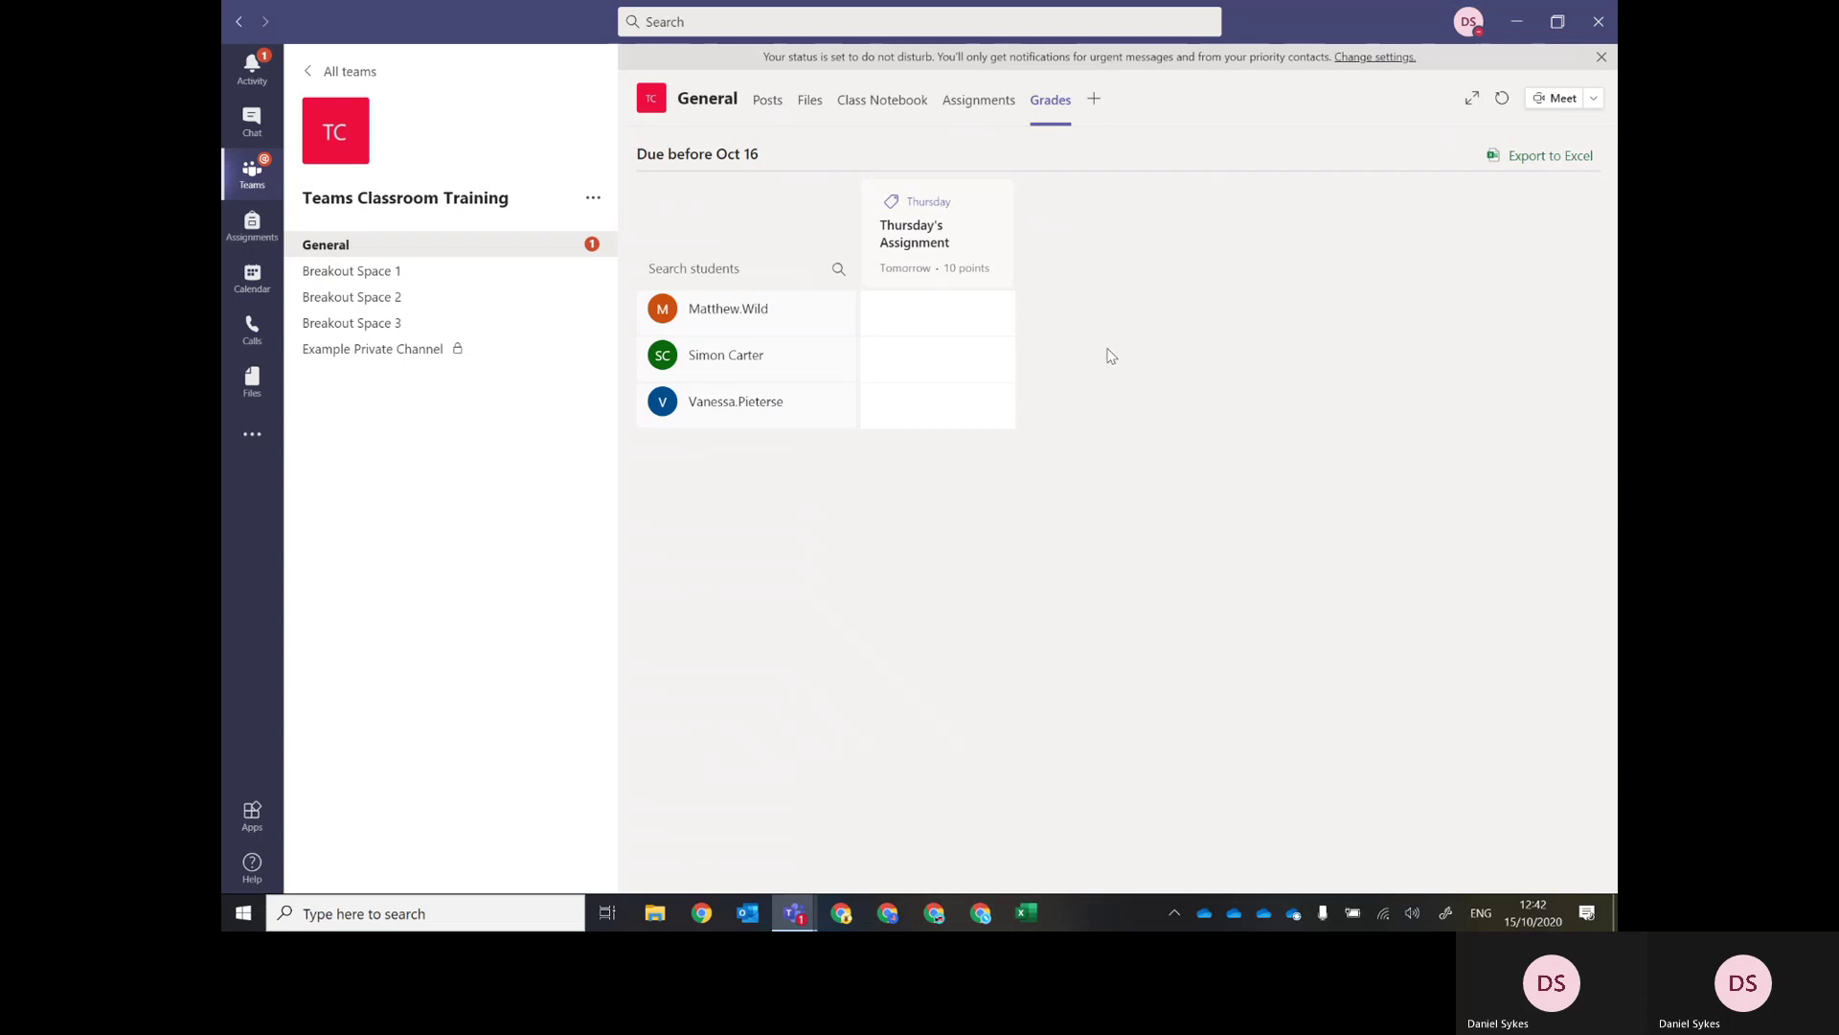
click(808, 101)
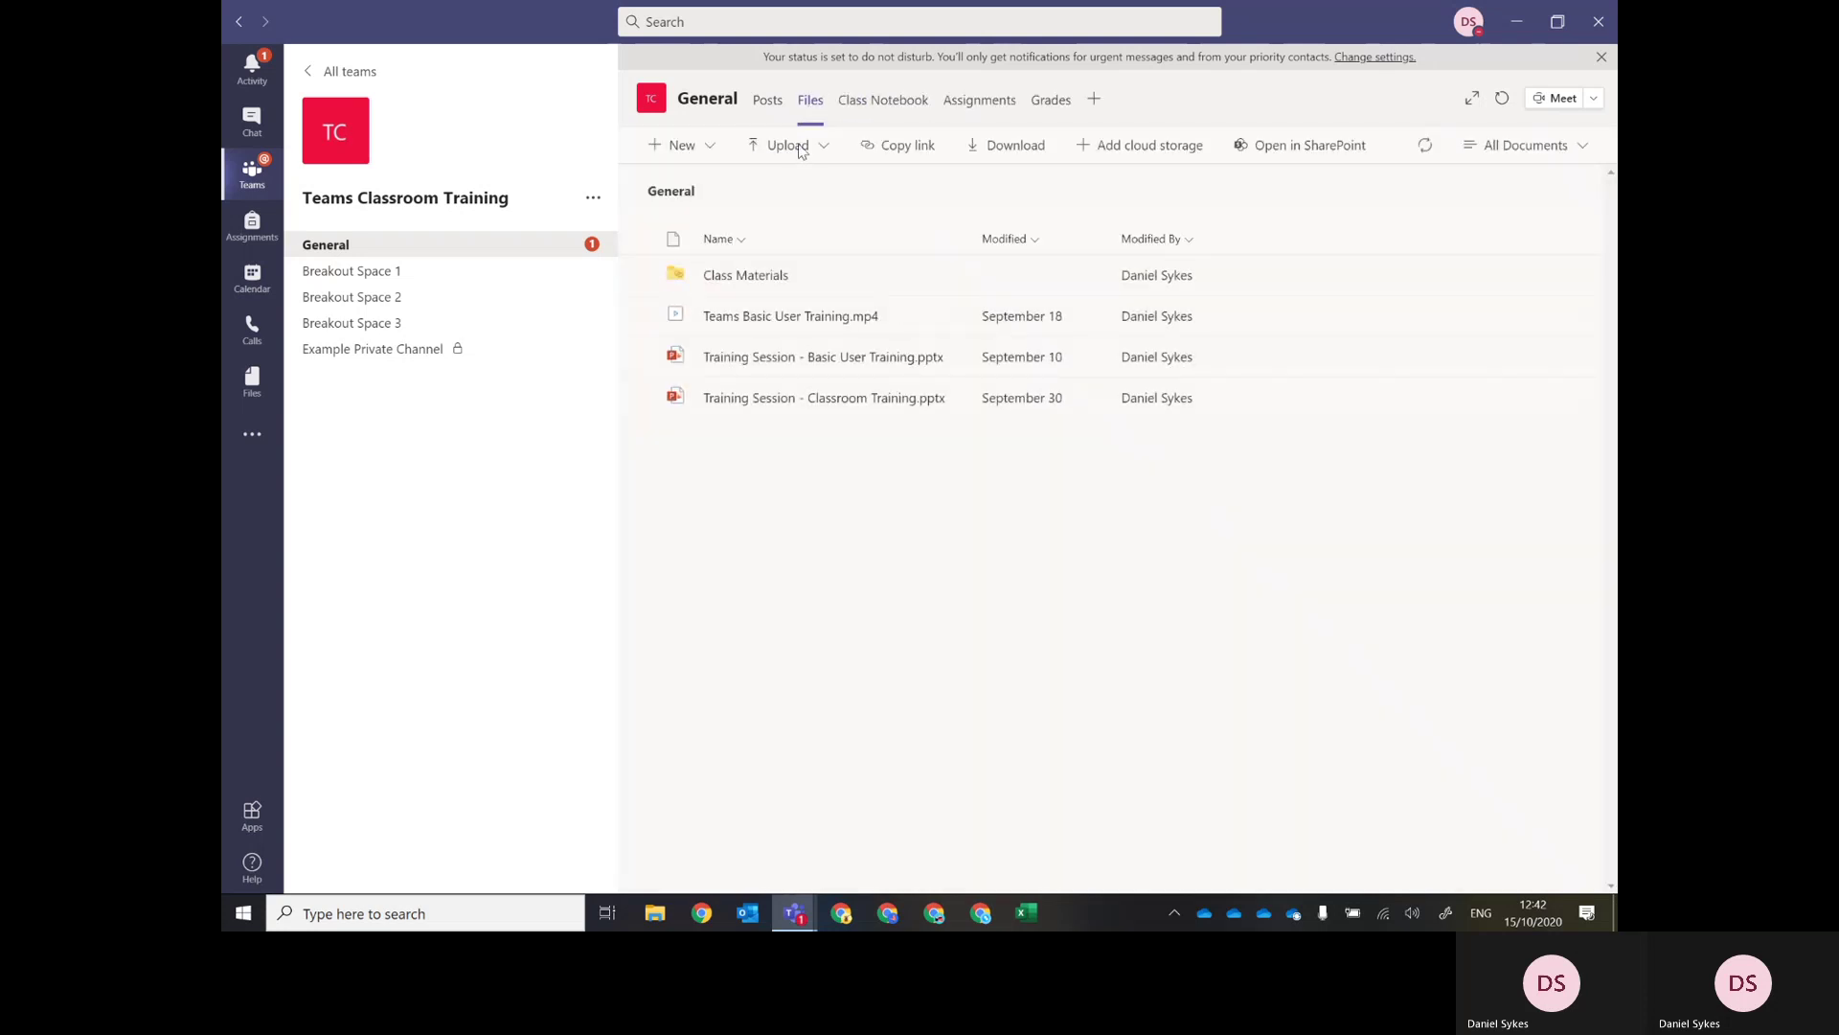
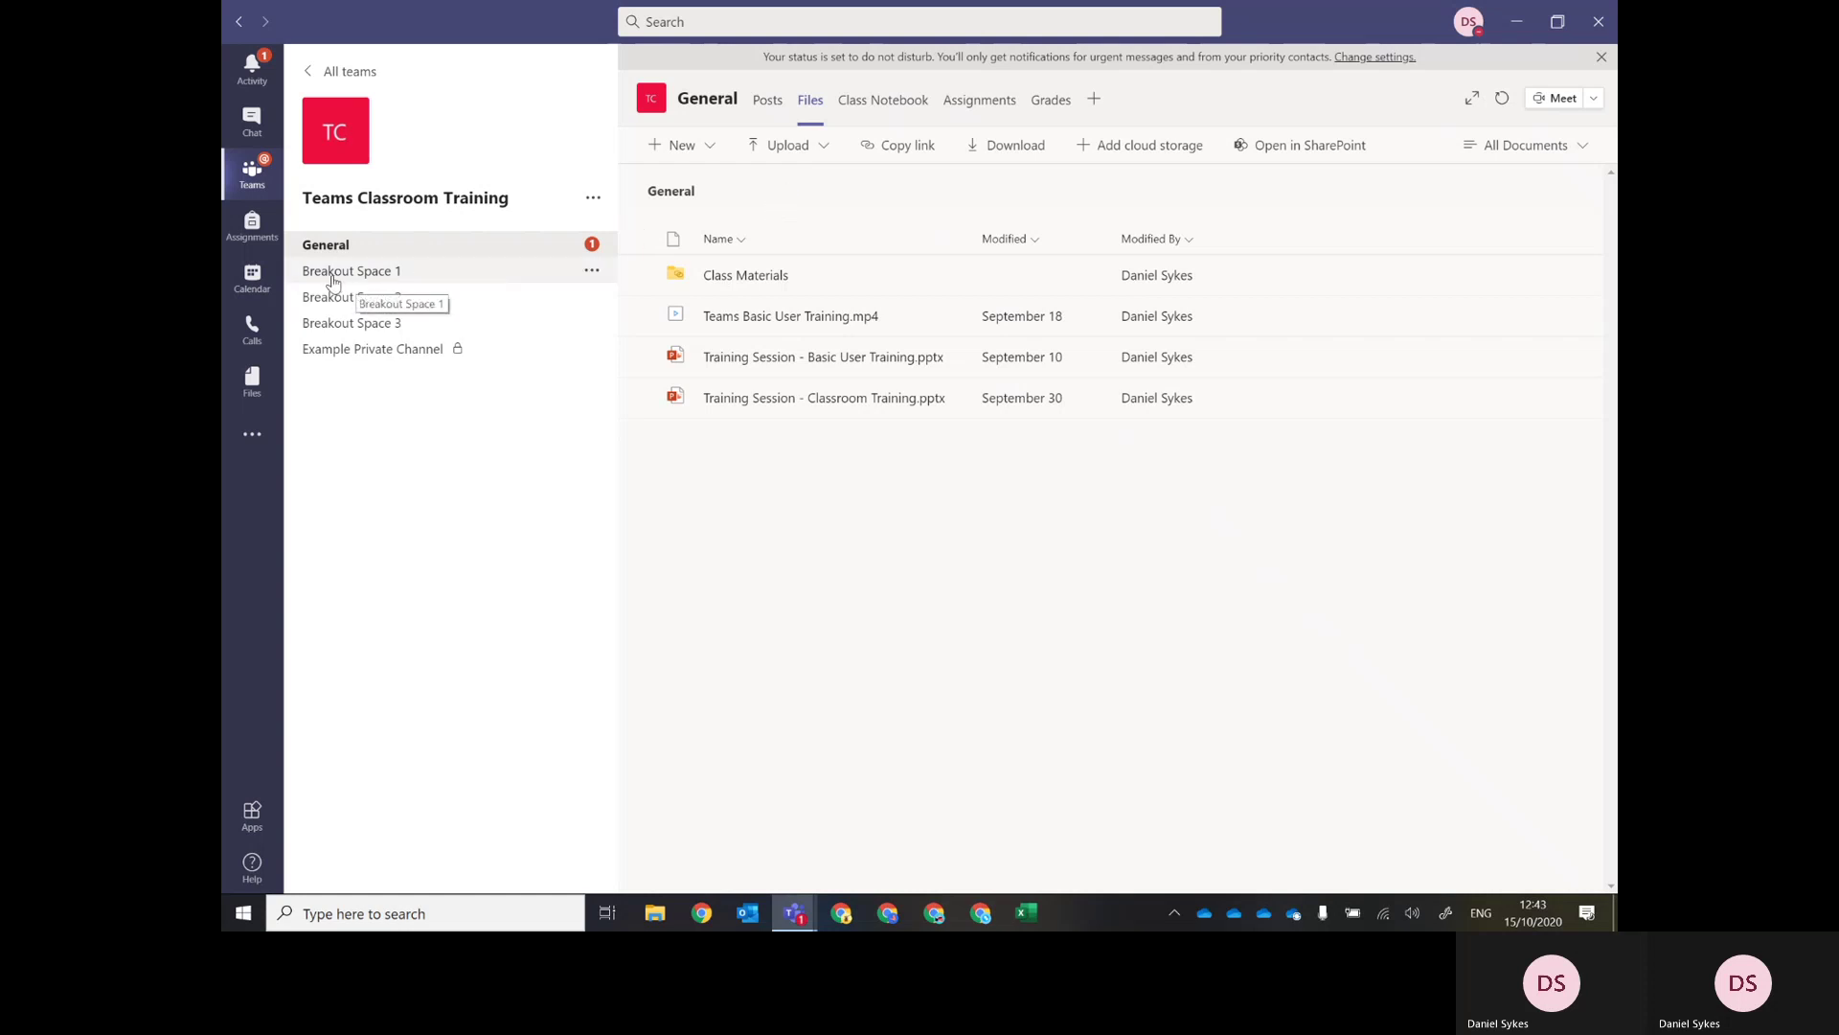
Review the posts in Breakout Spaces 1, 2 and 3, then return to General's feed.
click(420, 278)
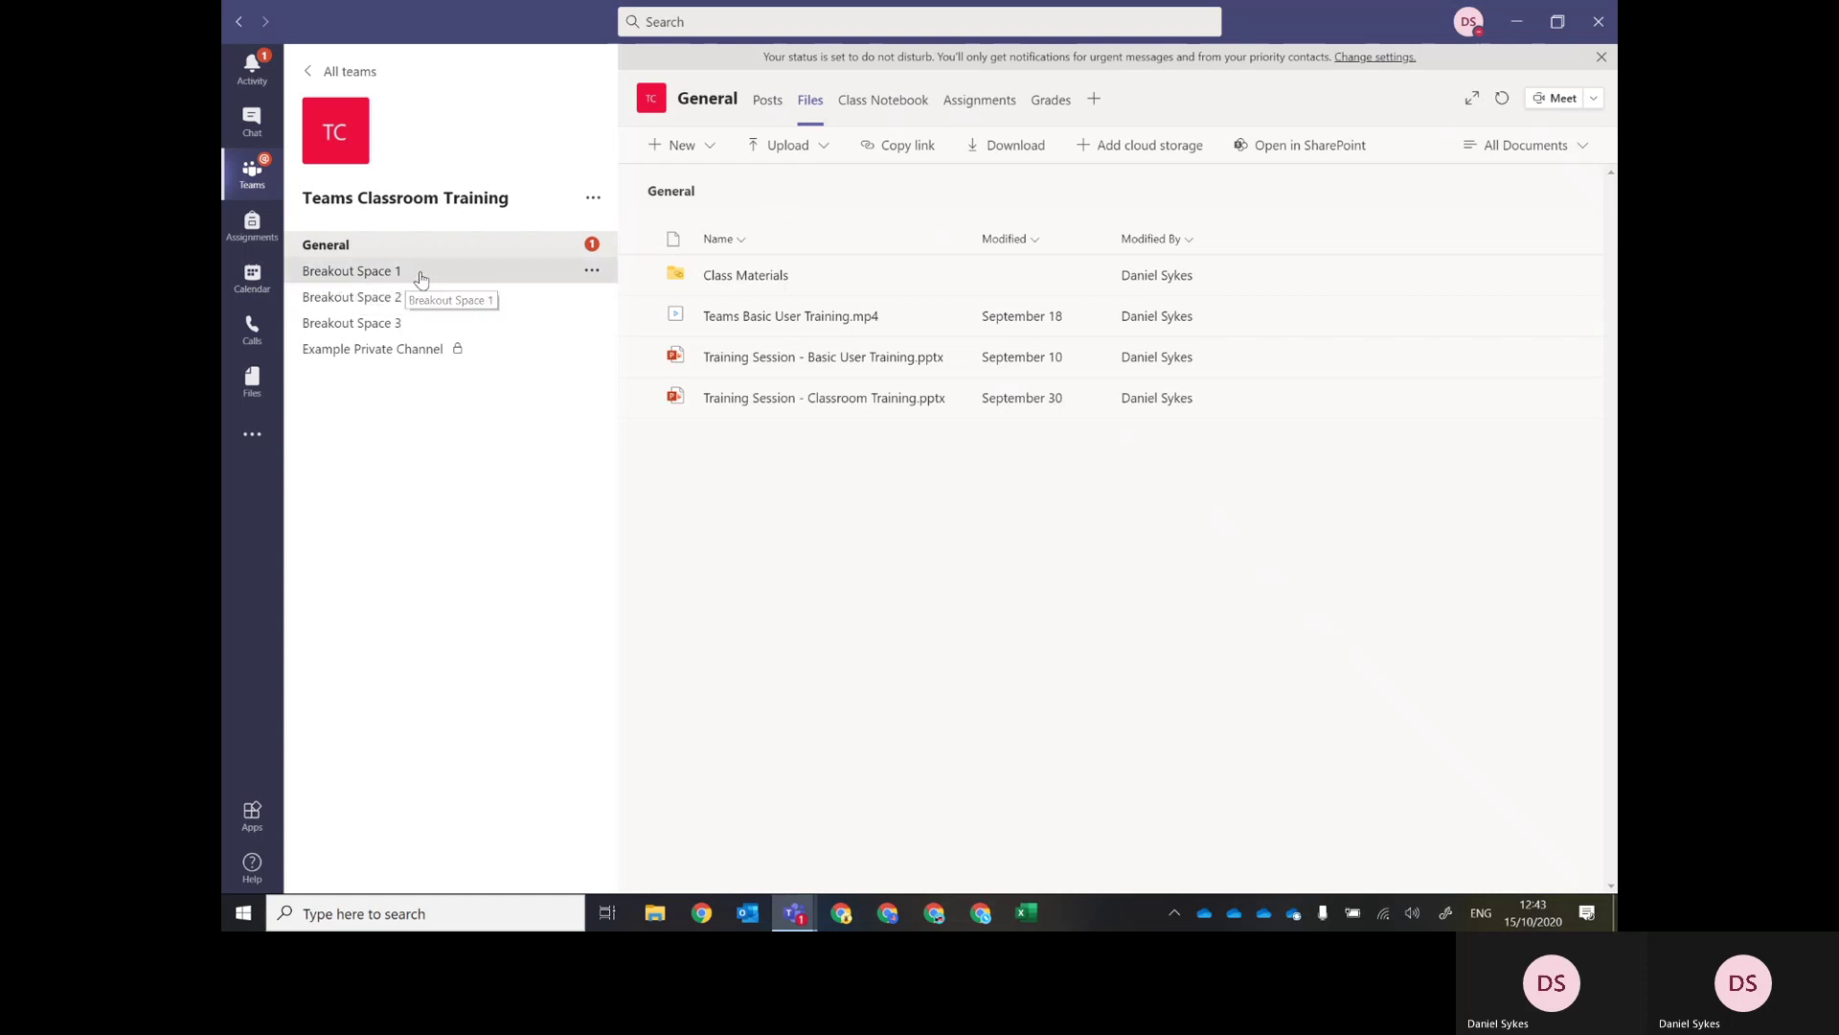
click(411, 299)
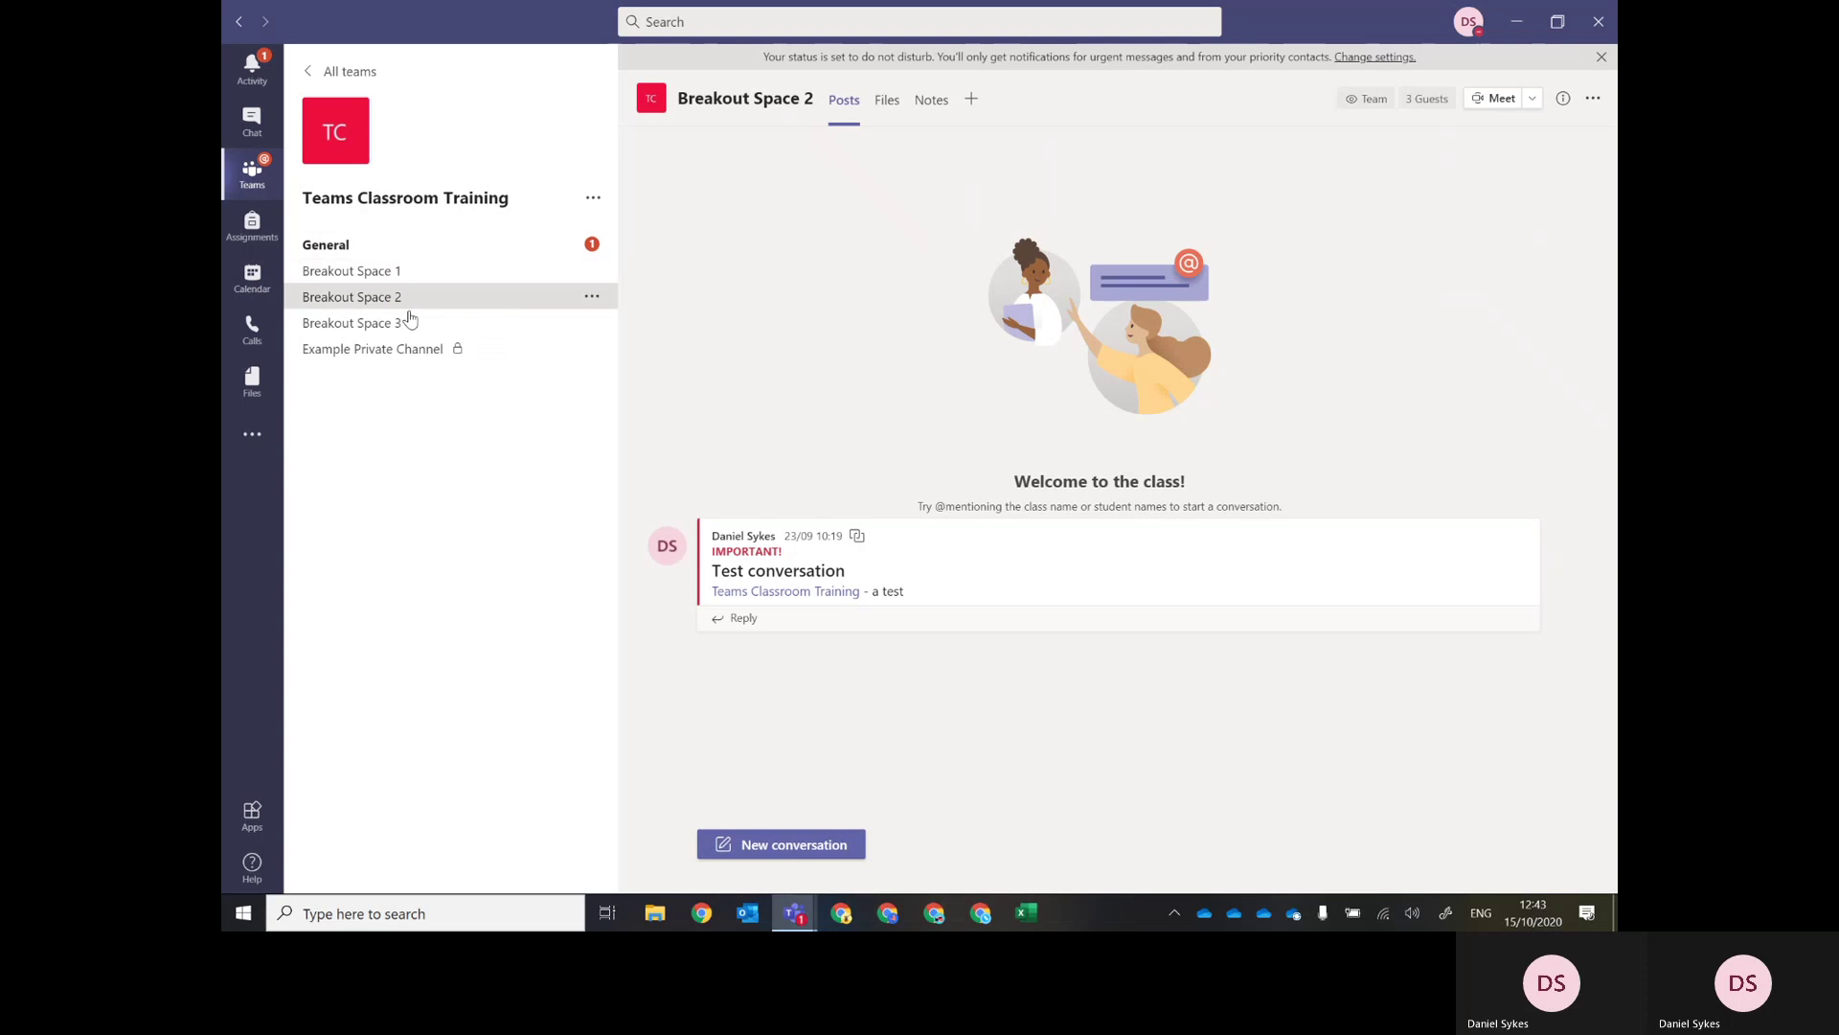
click(410, 325)
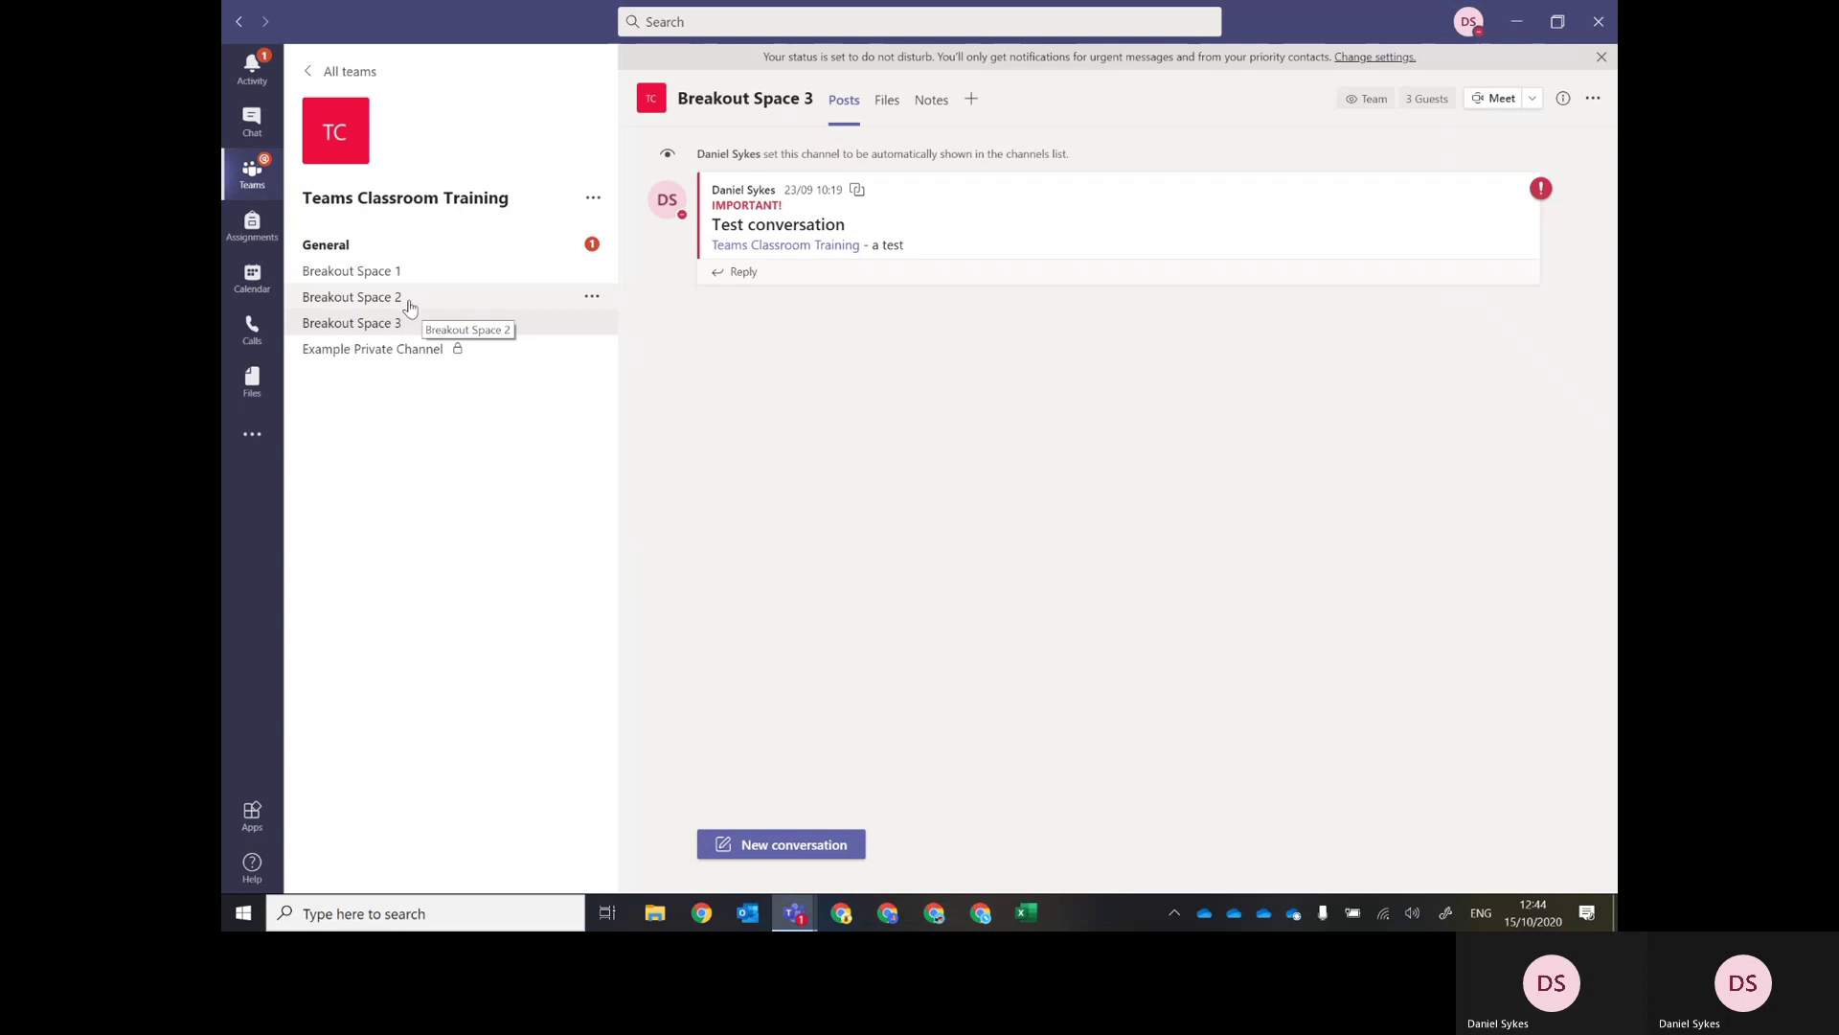
click(413, 274)
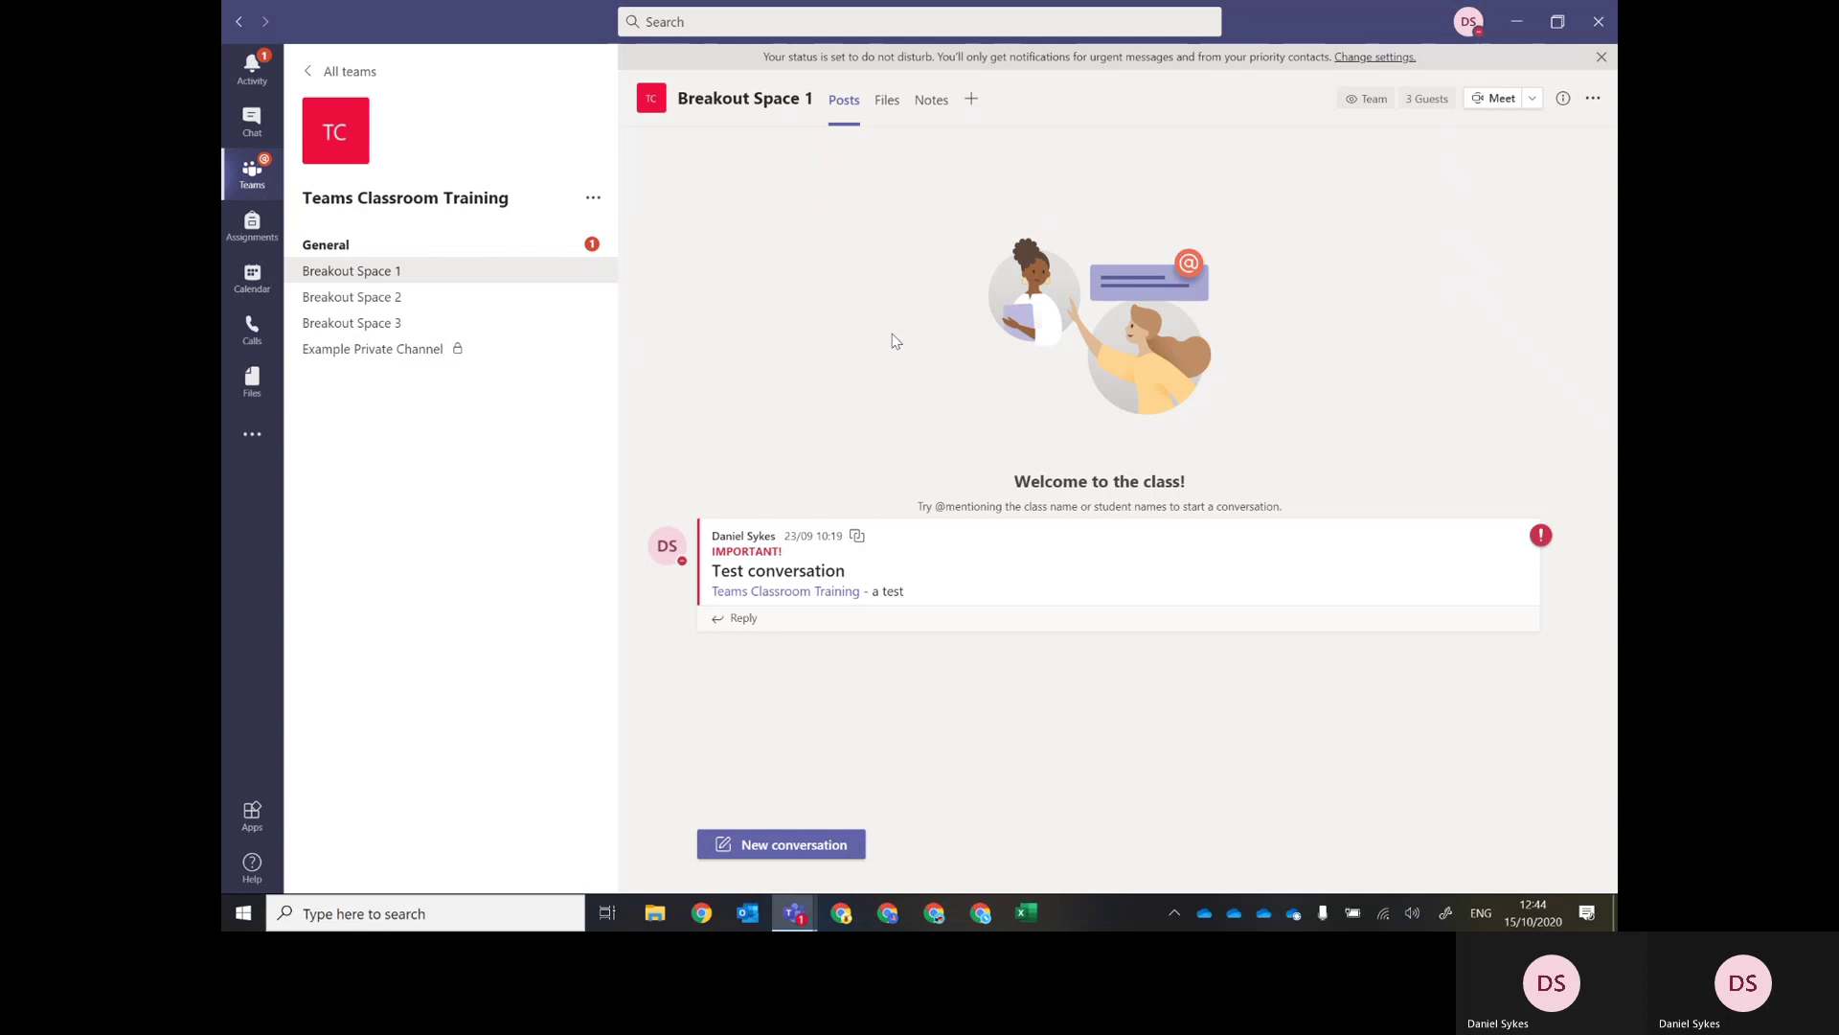
click(353, 251)
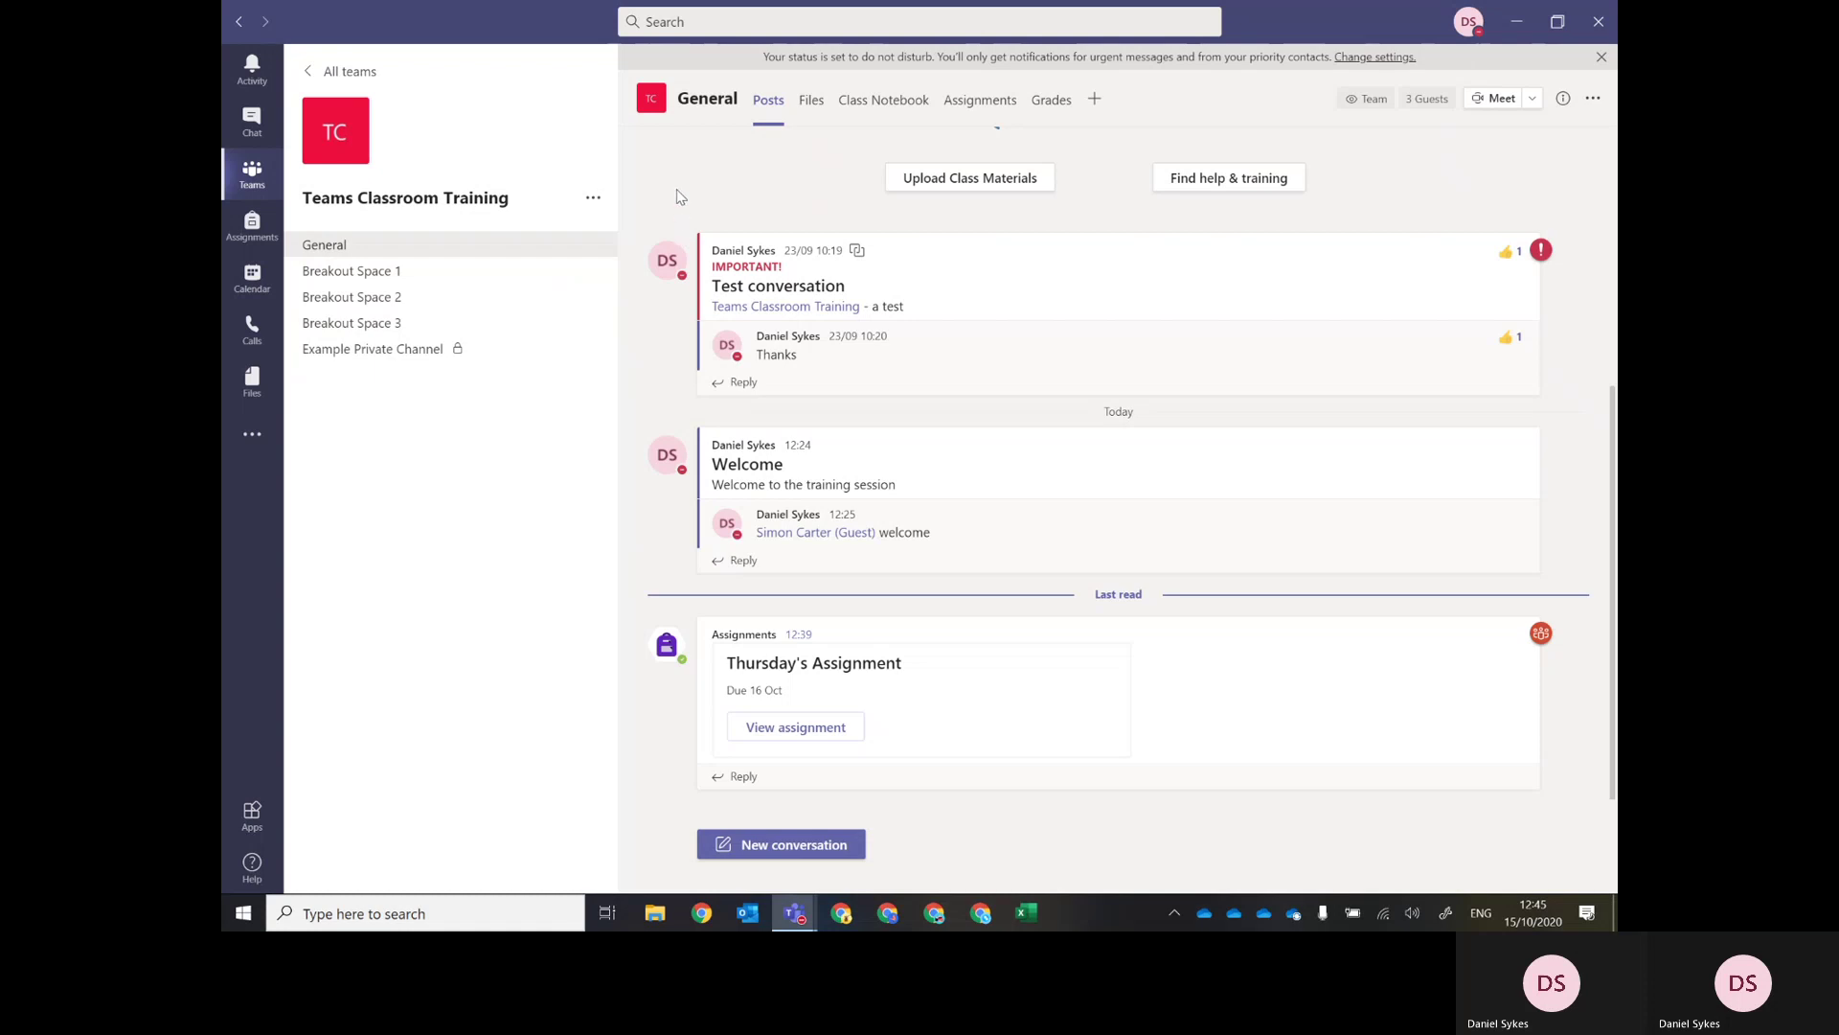
click(757, 847)
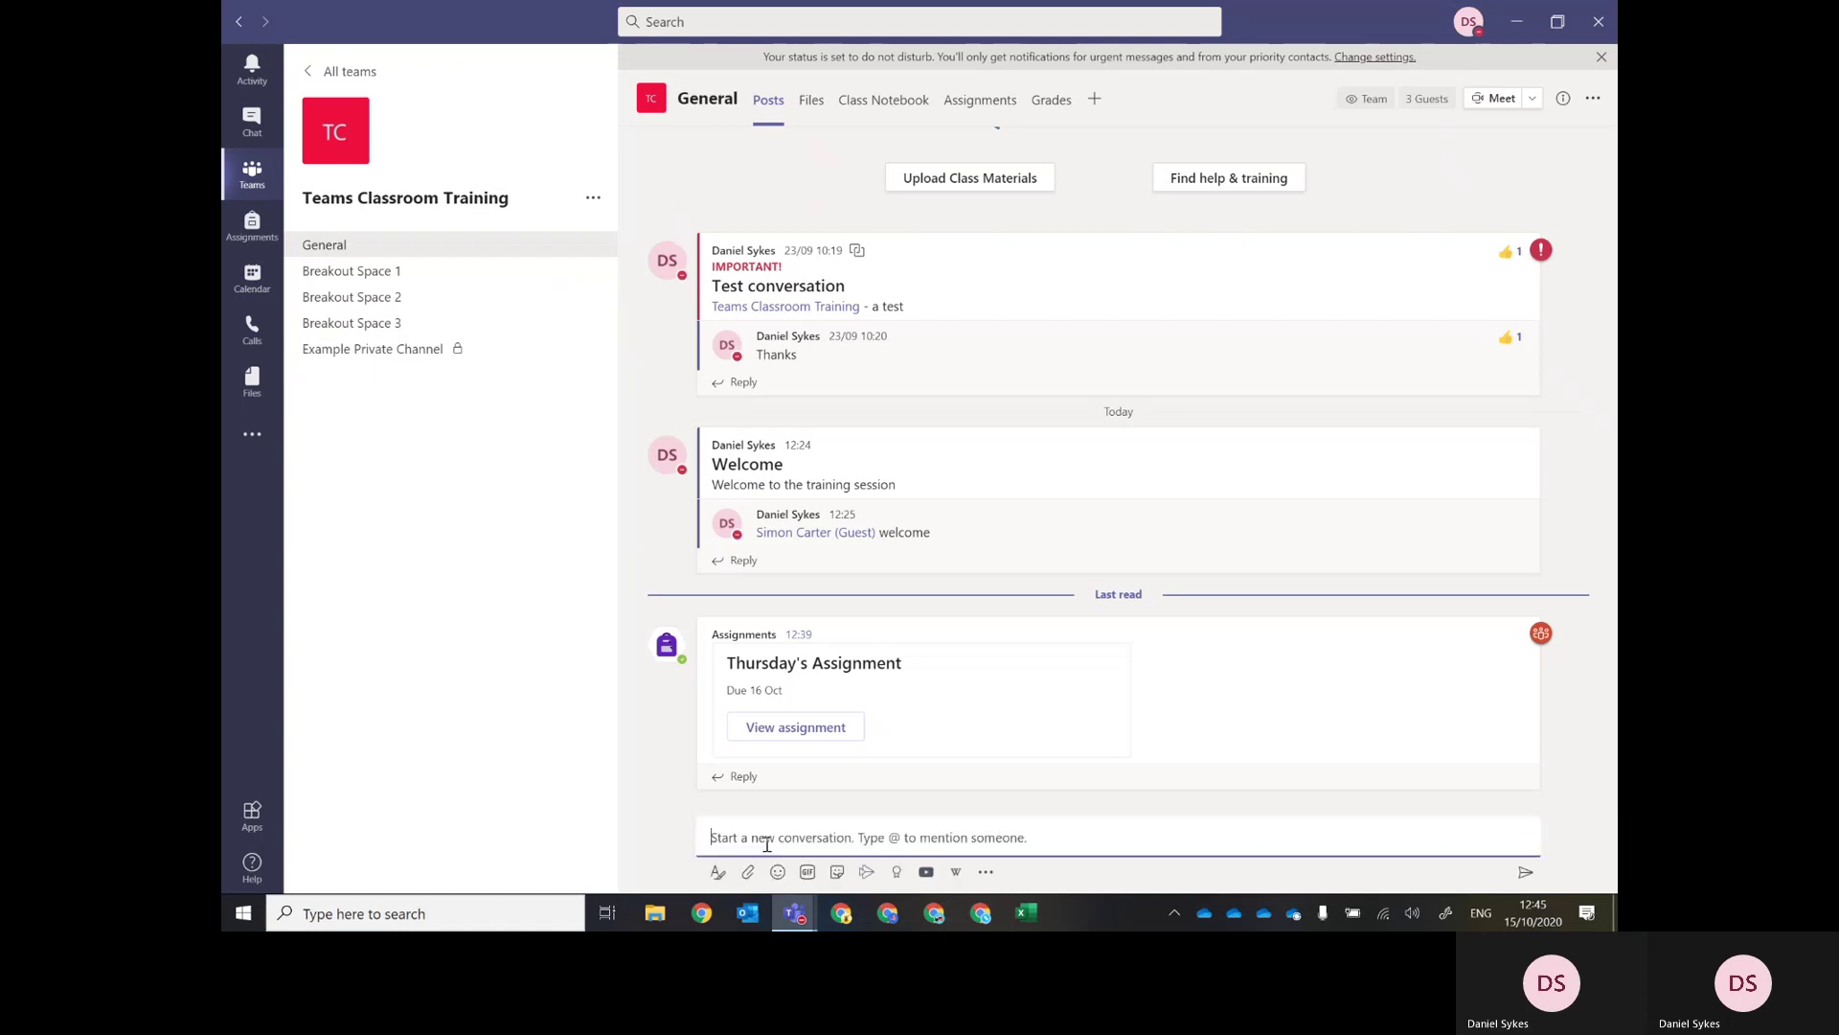
Start a formatted post with the subject 'Please return in 5 minutes'.
click(717, 872)
click(740, 753)
text(Please re)
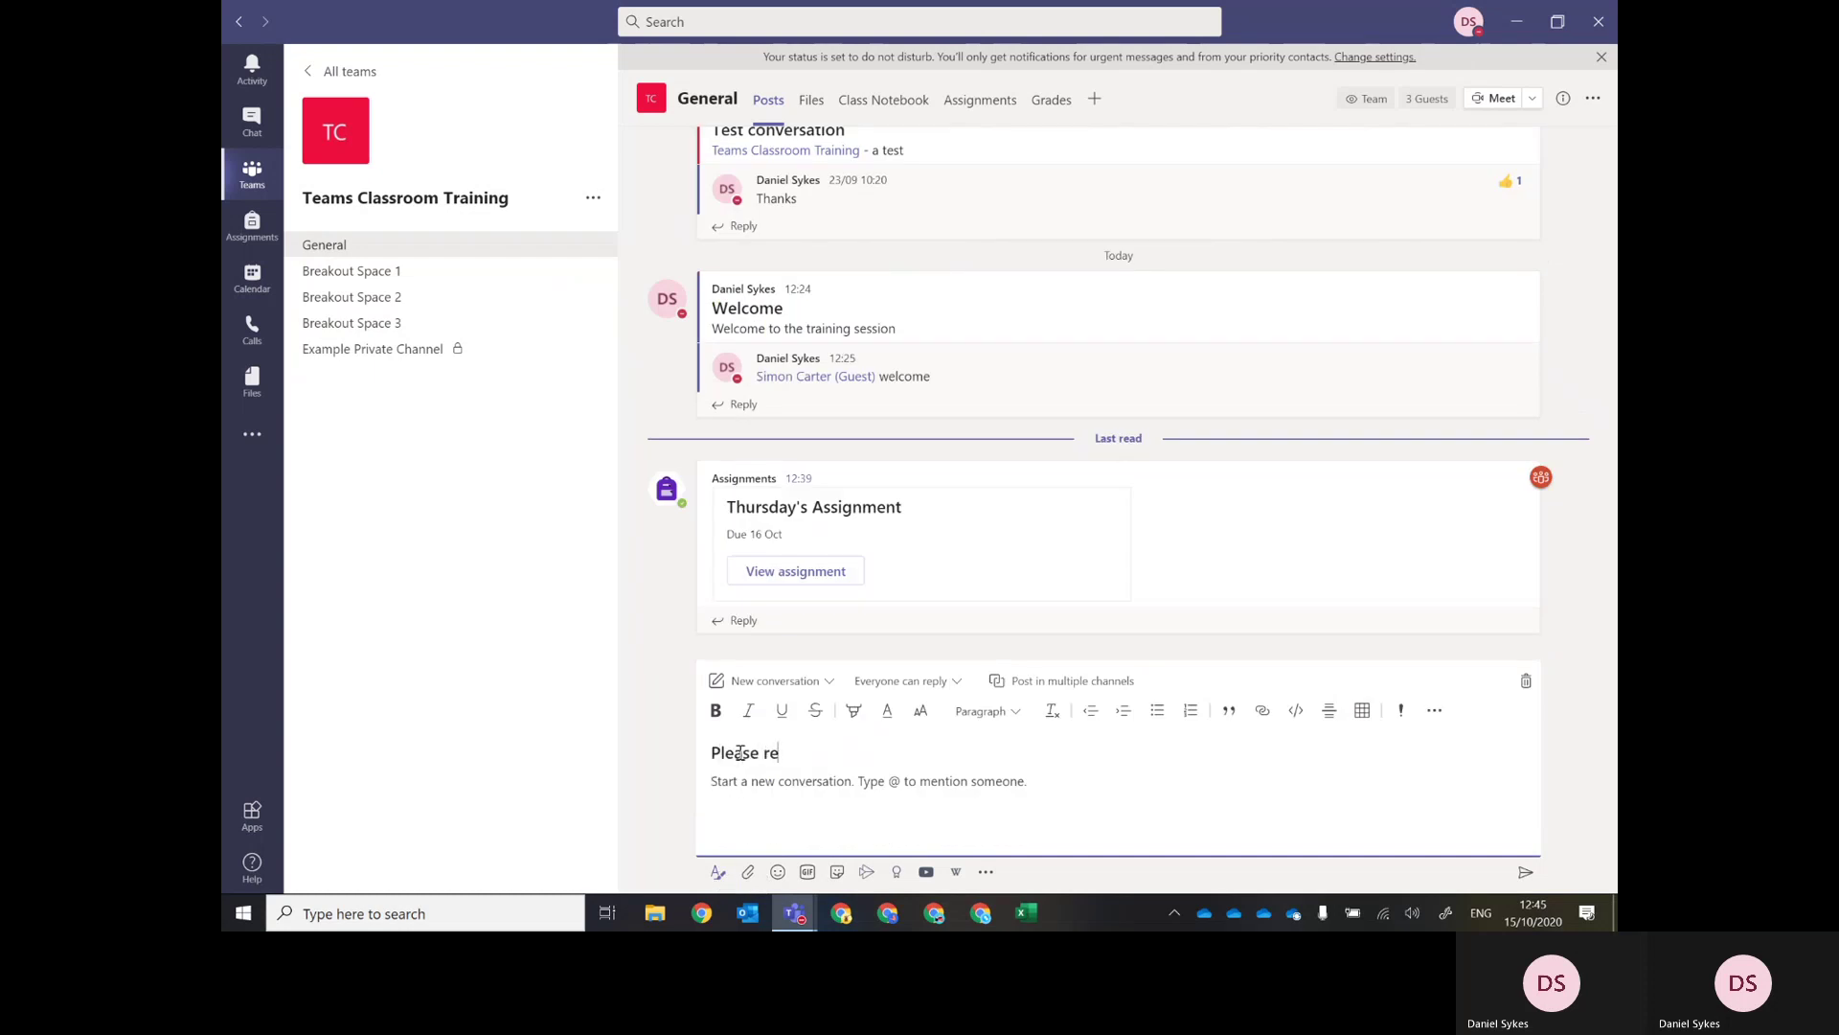
text(turn in 5 minutes)
Also post the message to Breakout Spaces 1, 2 and 3.
click(1059, 683)
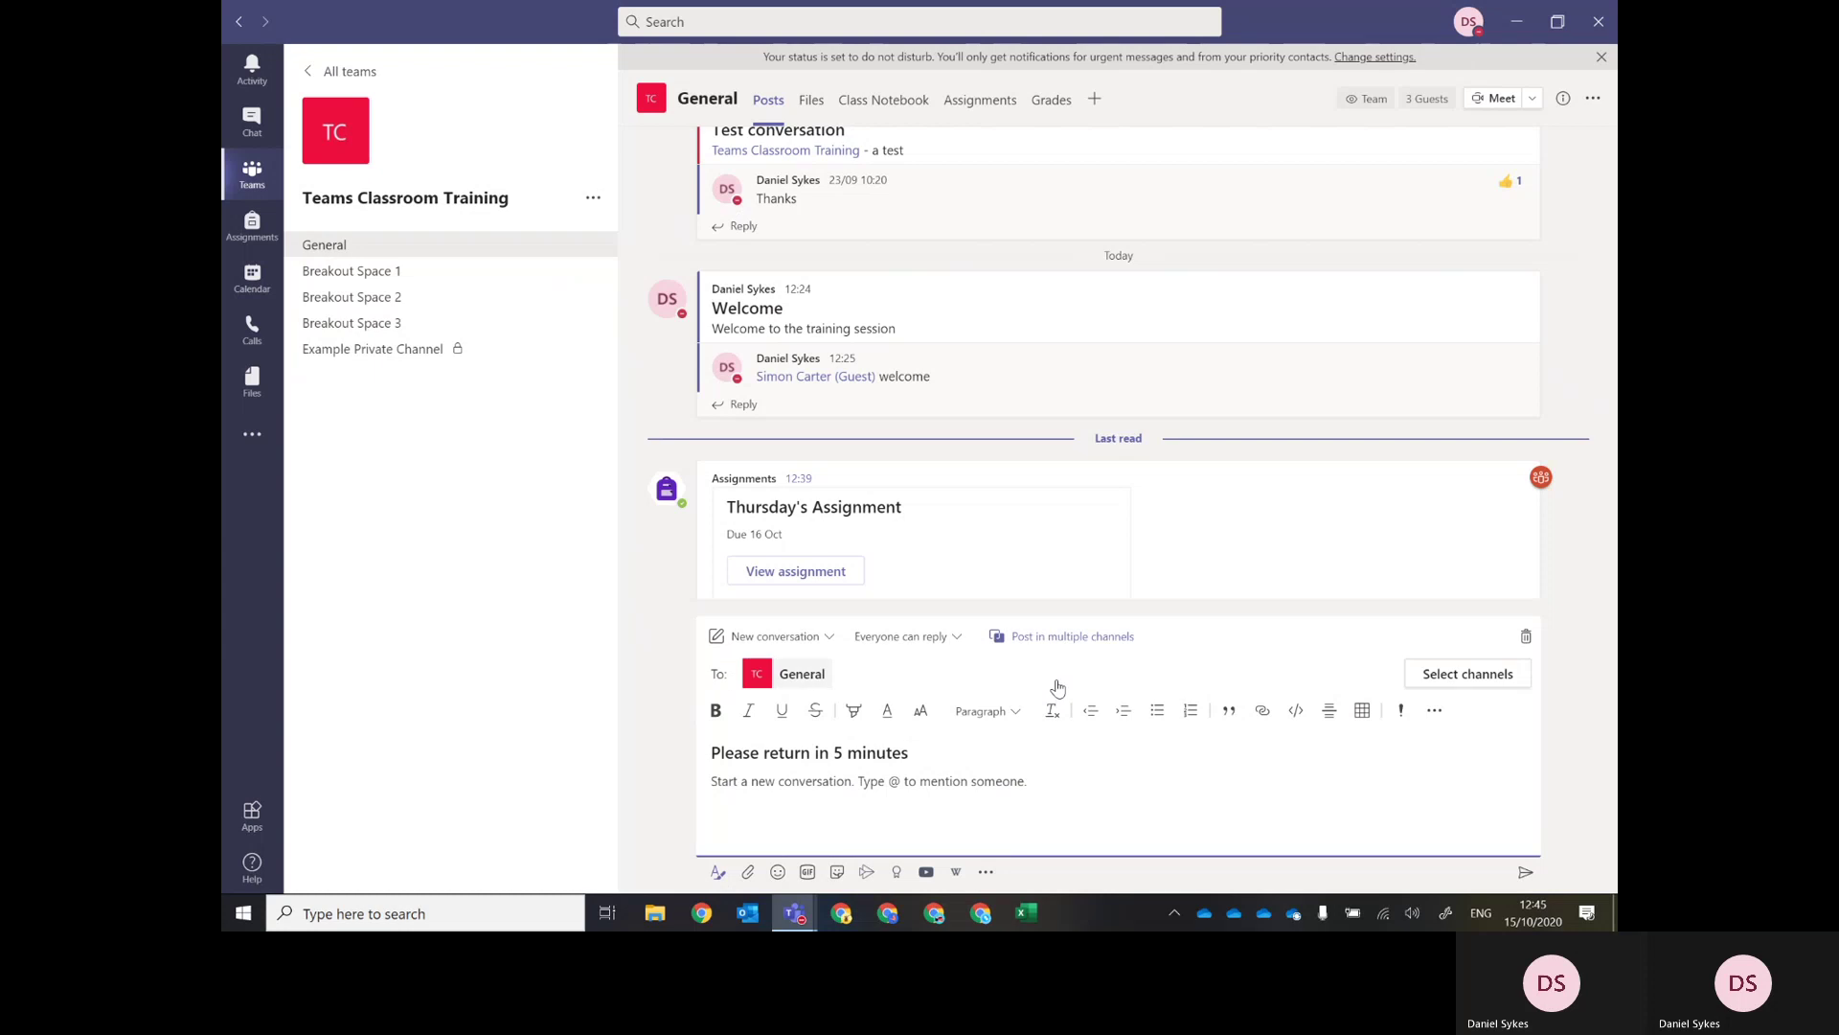
click(1454, 674)
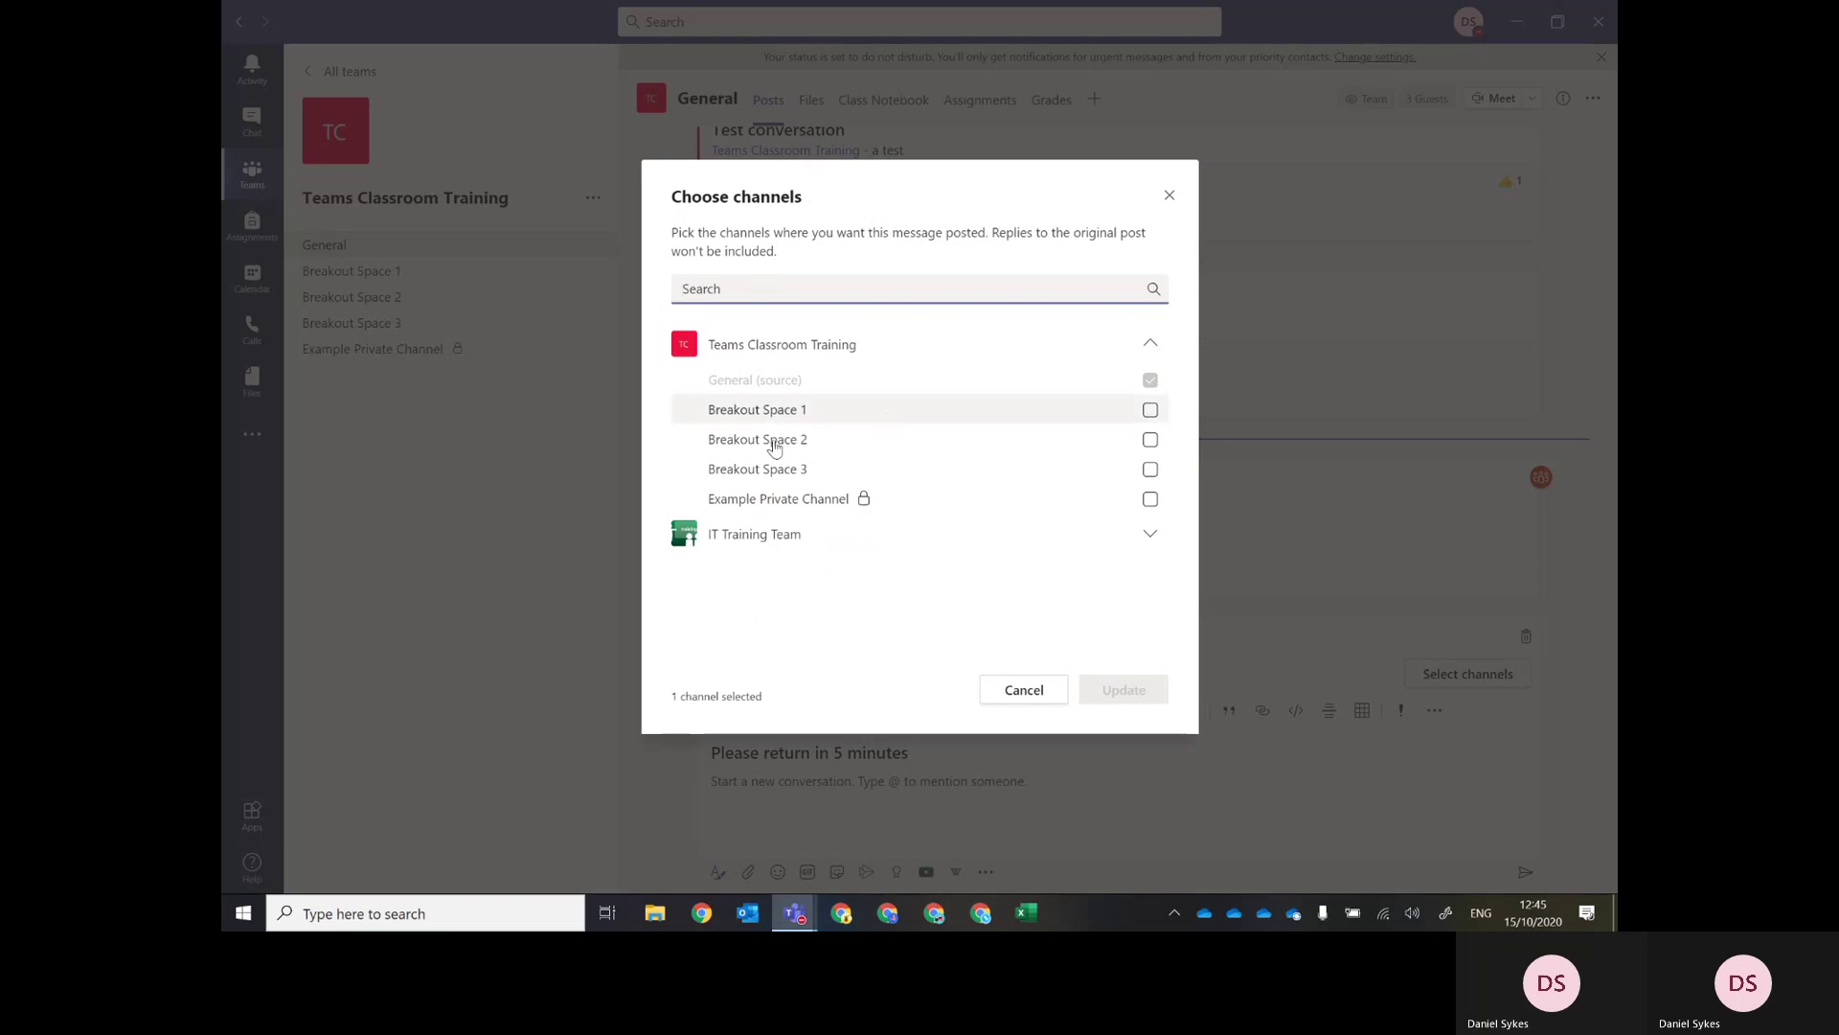
click(1149, 410)
click(1150, 440)
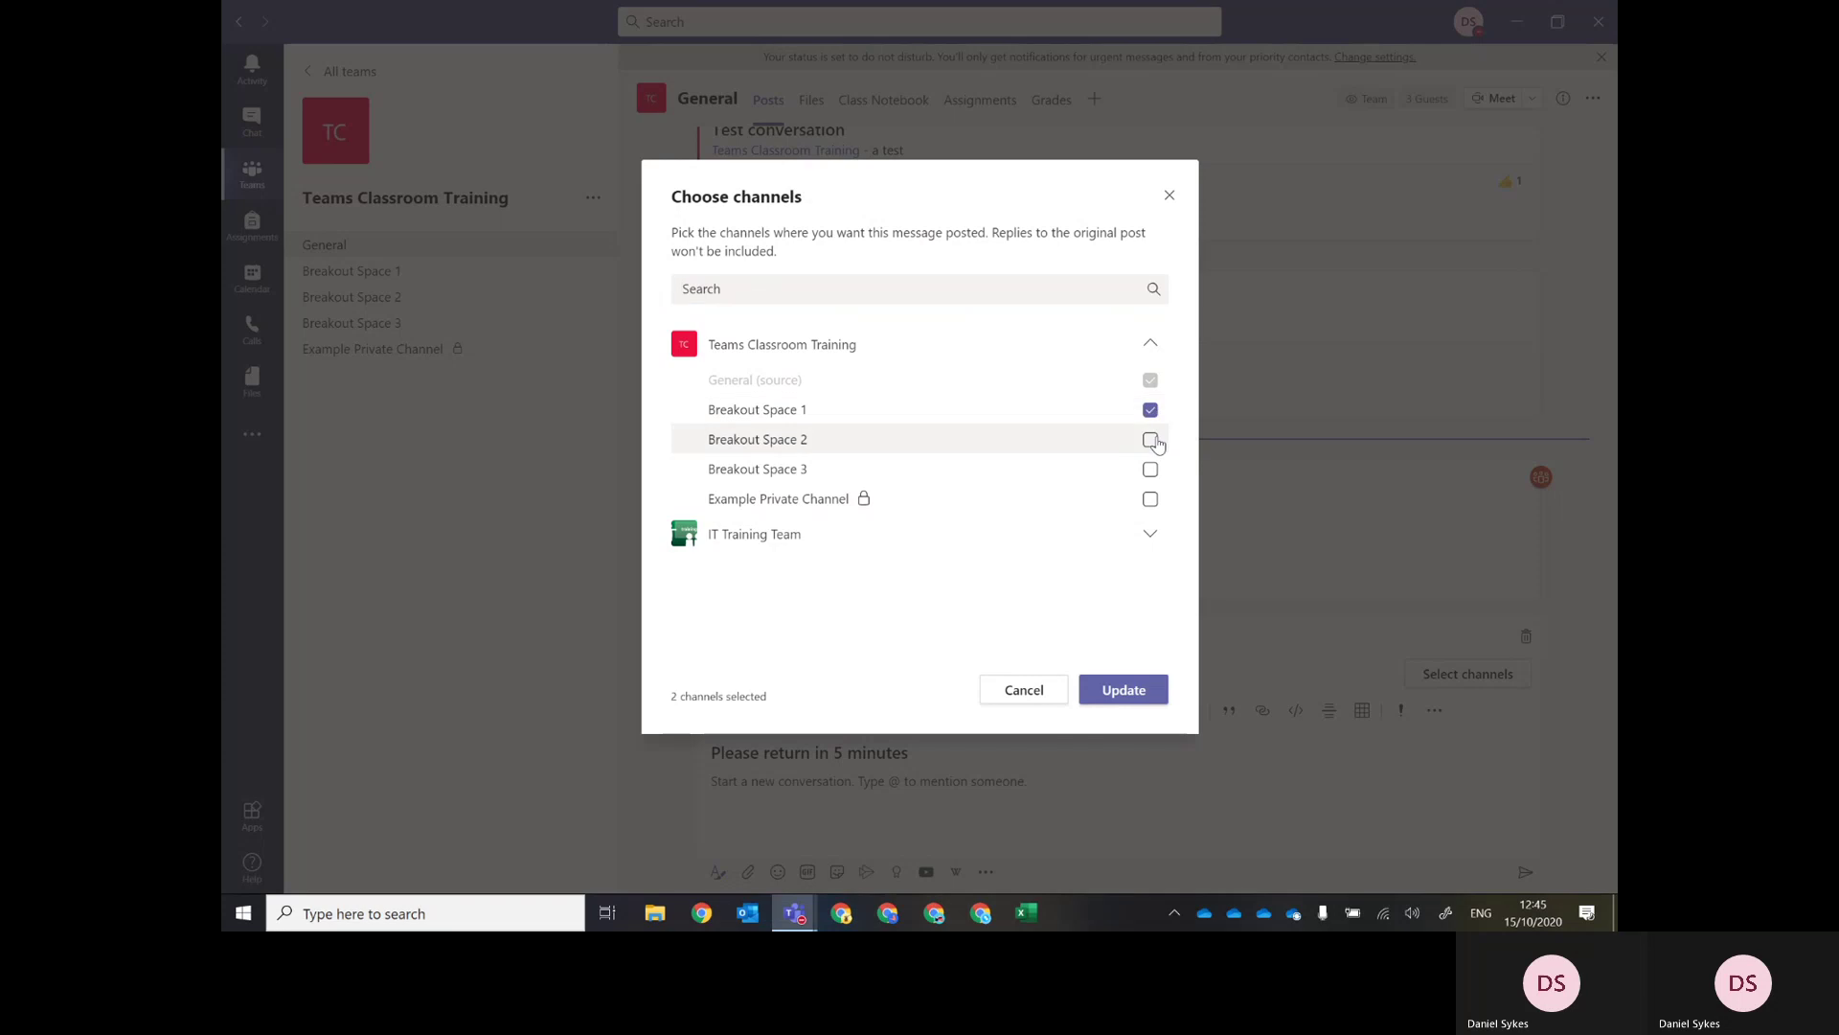
click(1149, 468)
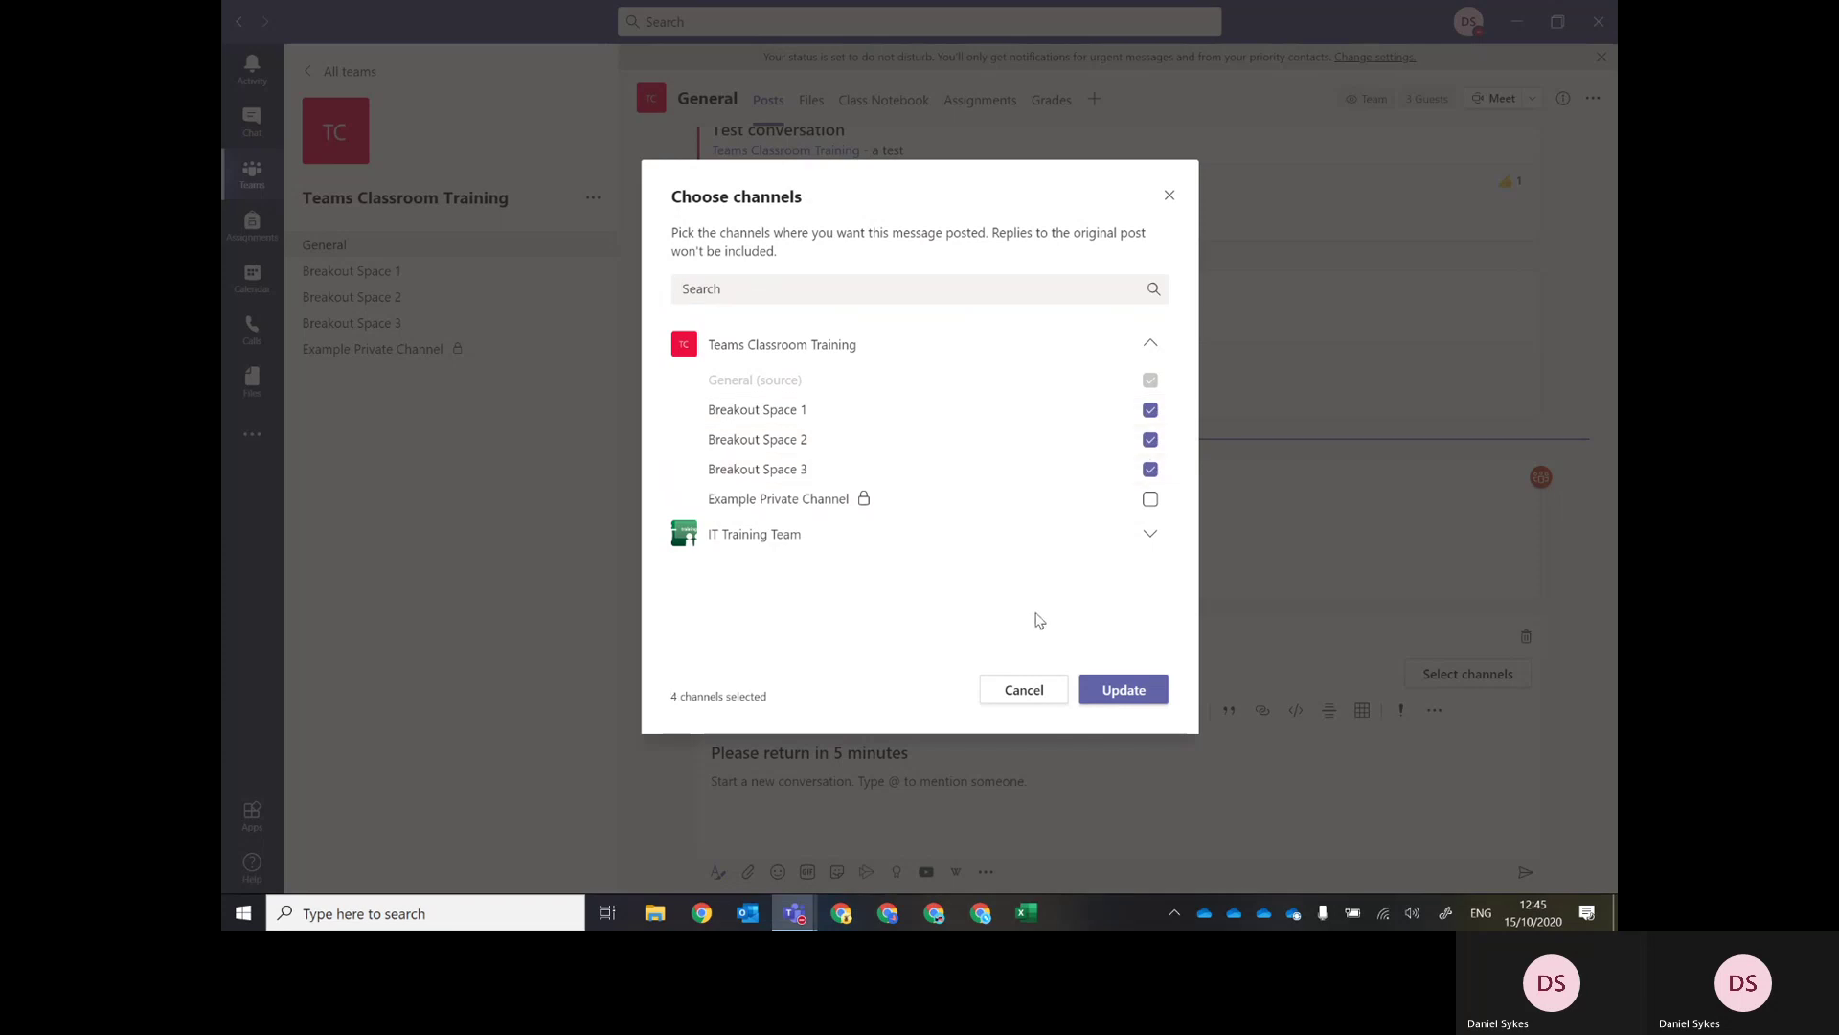
click(1102, 691)
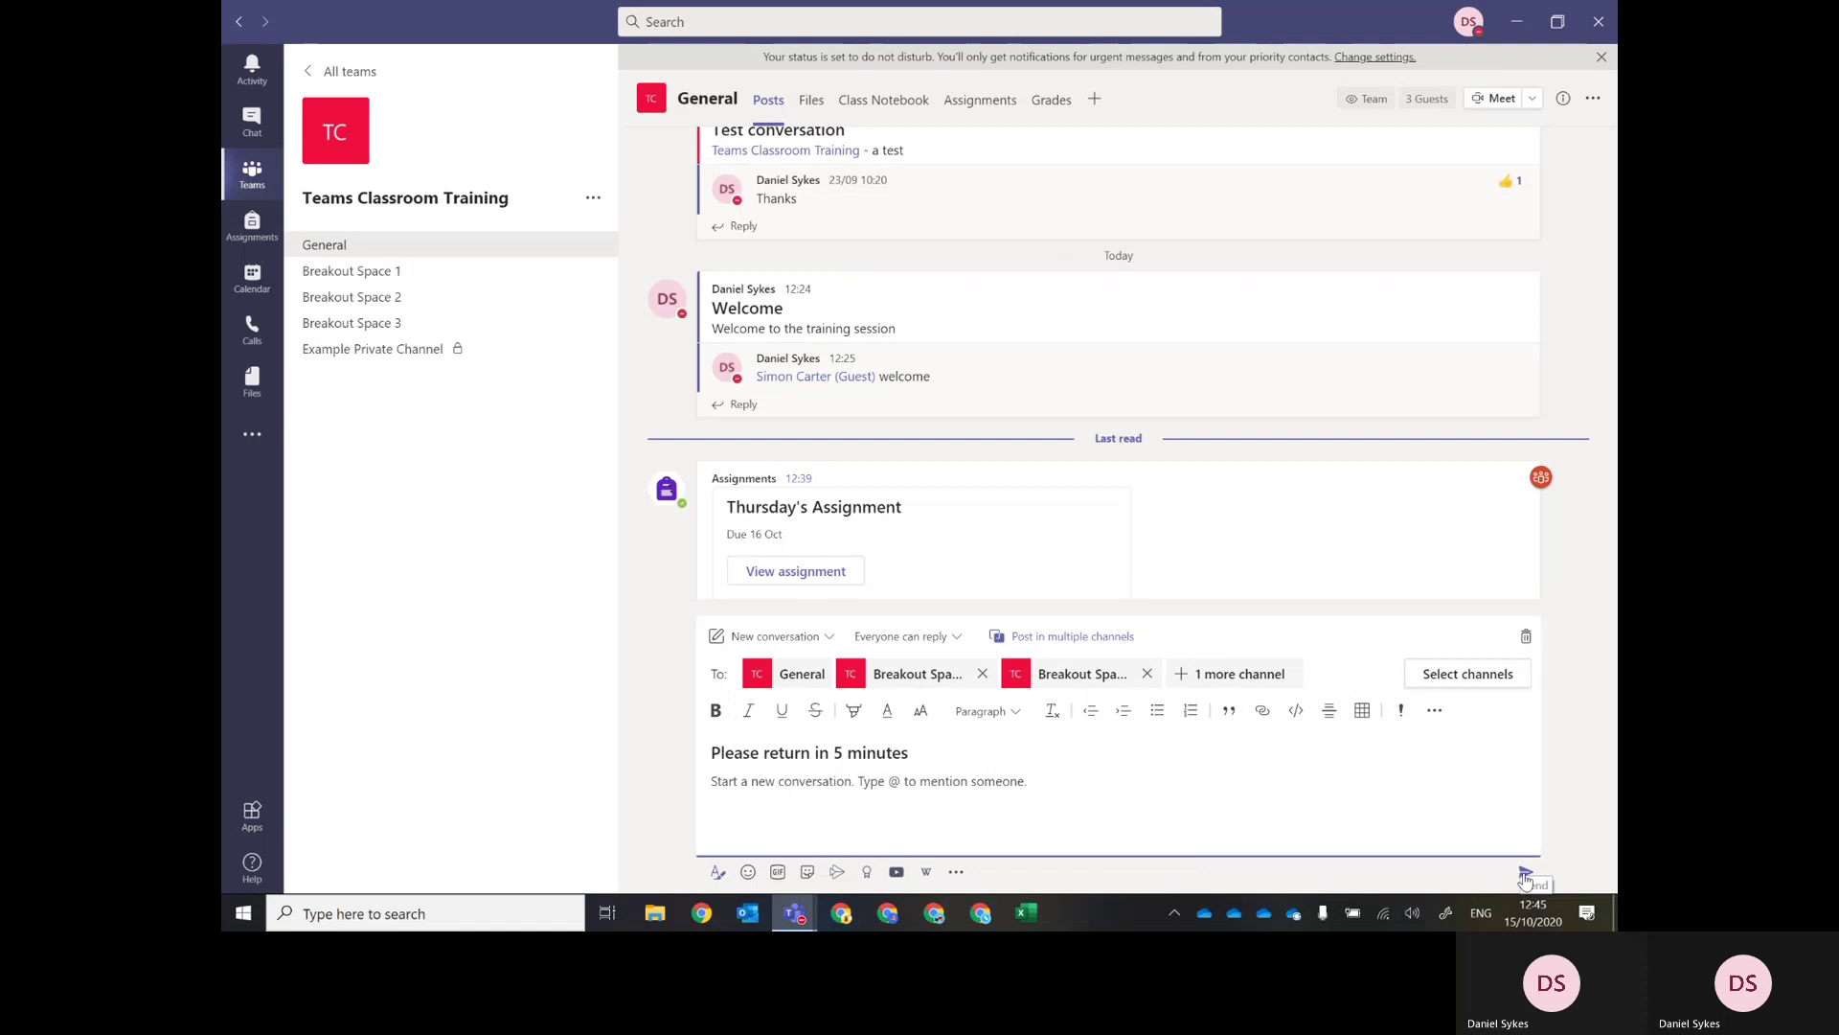
Add the body text 'return in 5 minutes.' and send the announcement.
click(1525, 872)
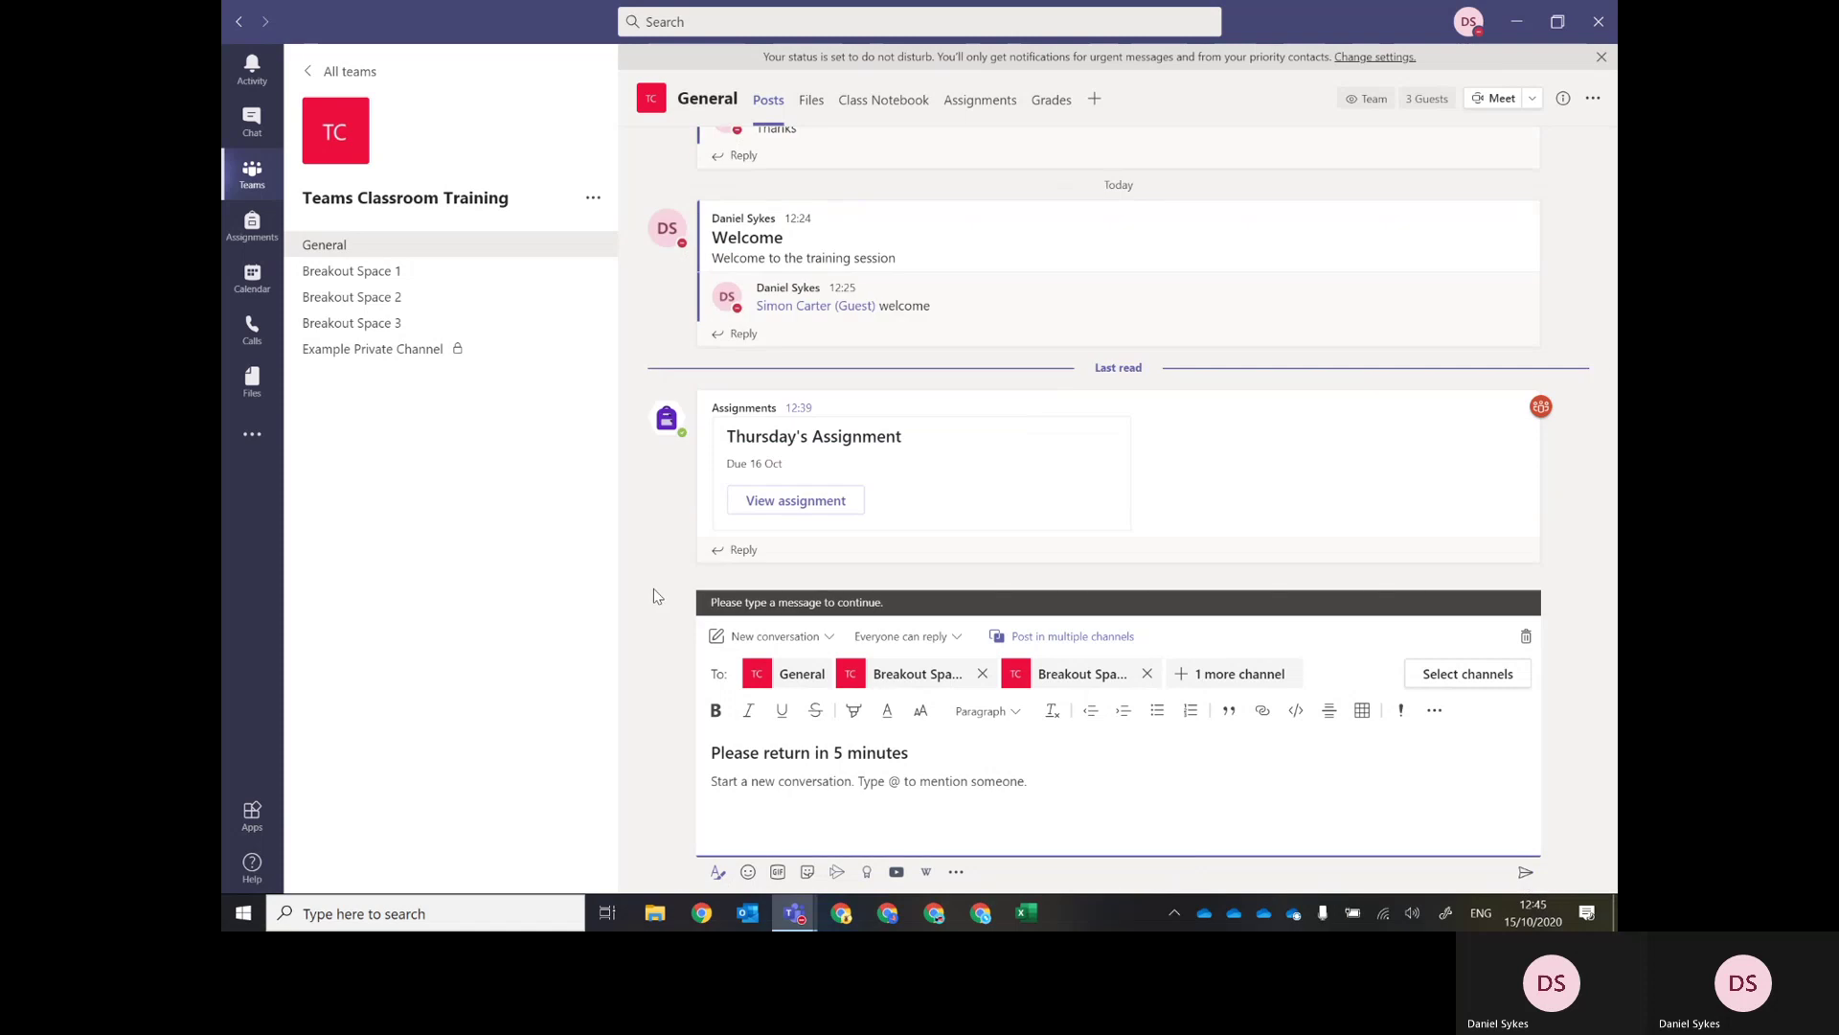
click(768, 792)
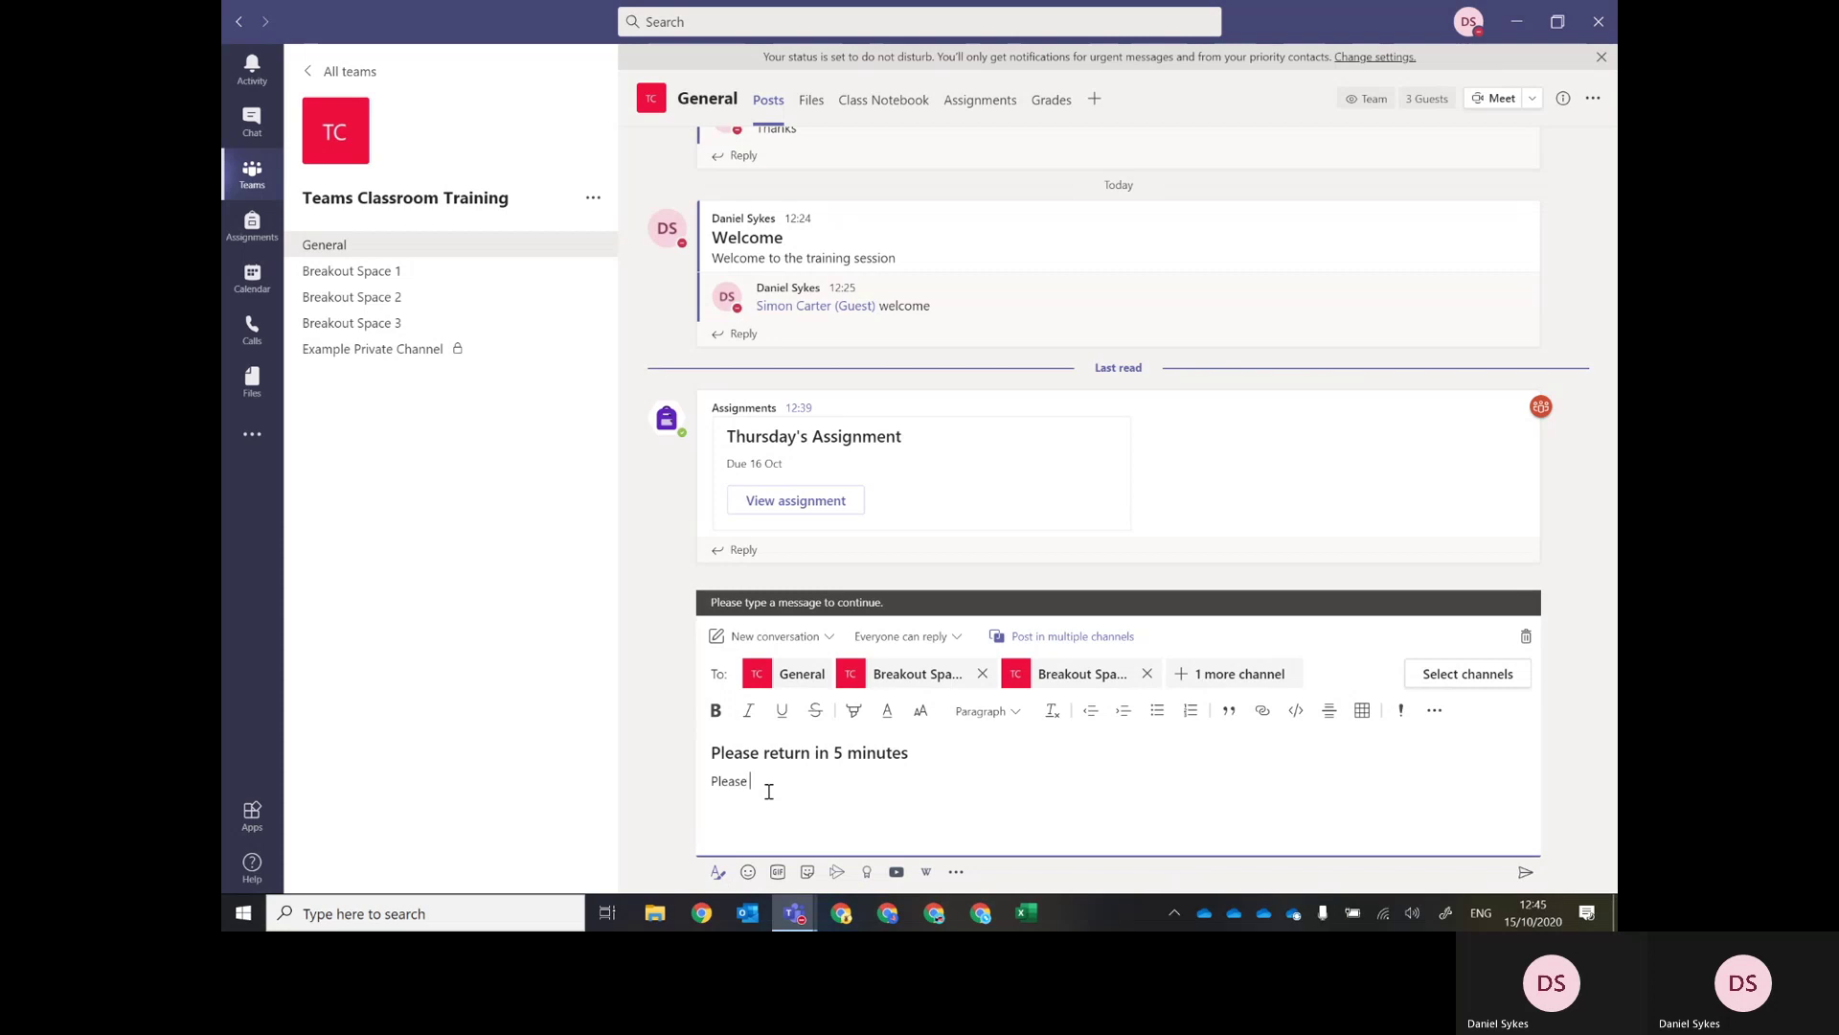
text(return )
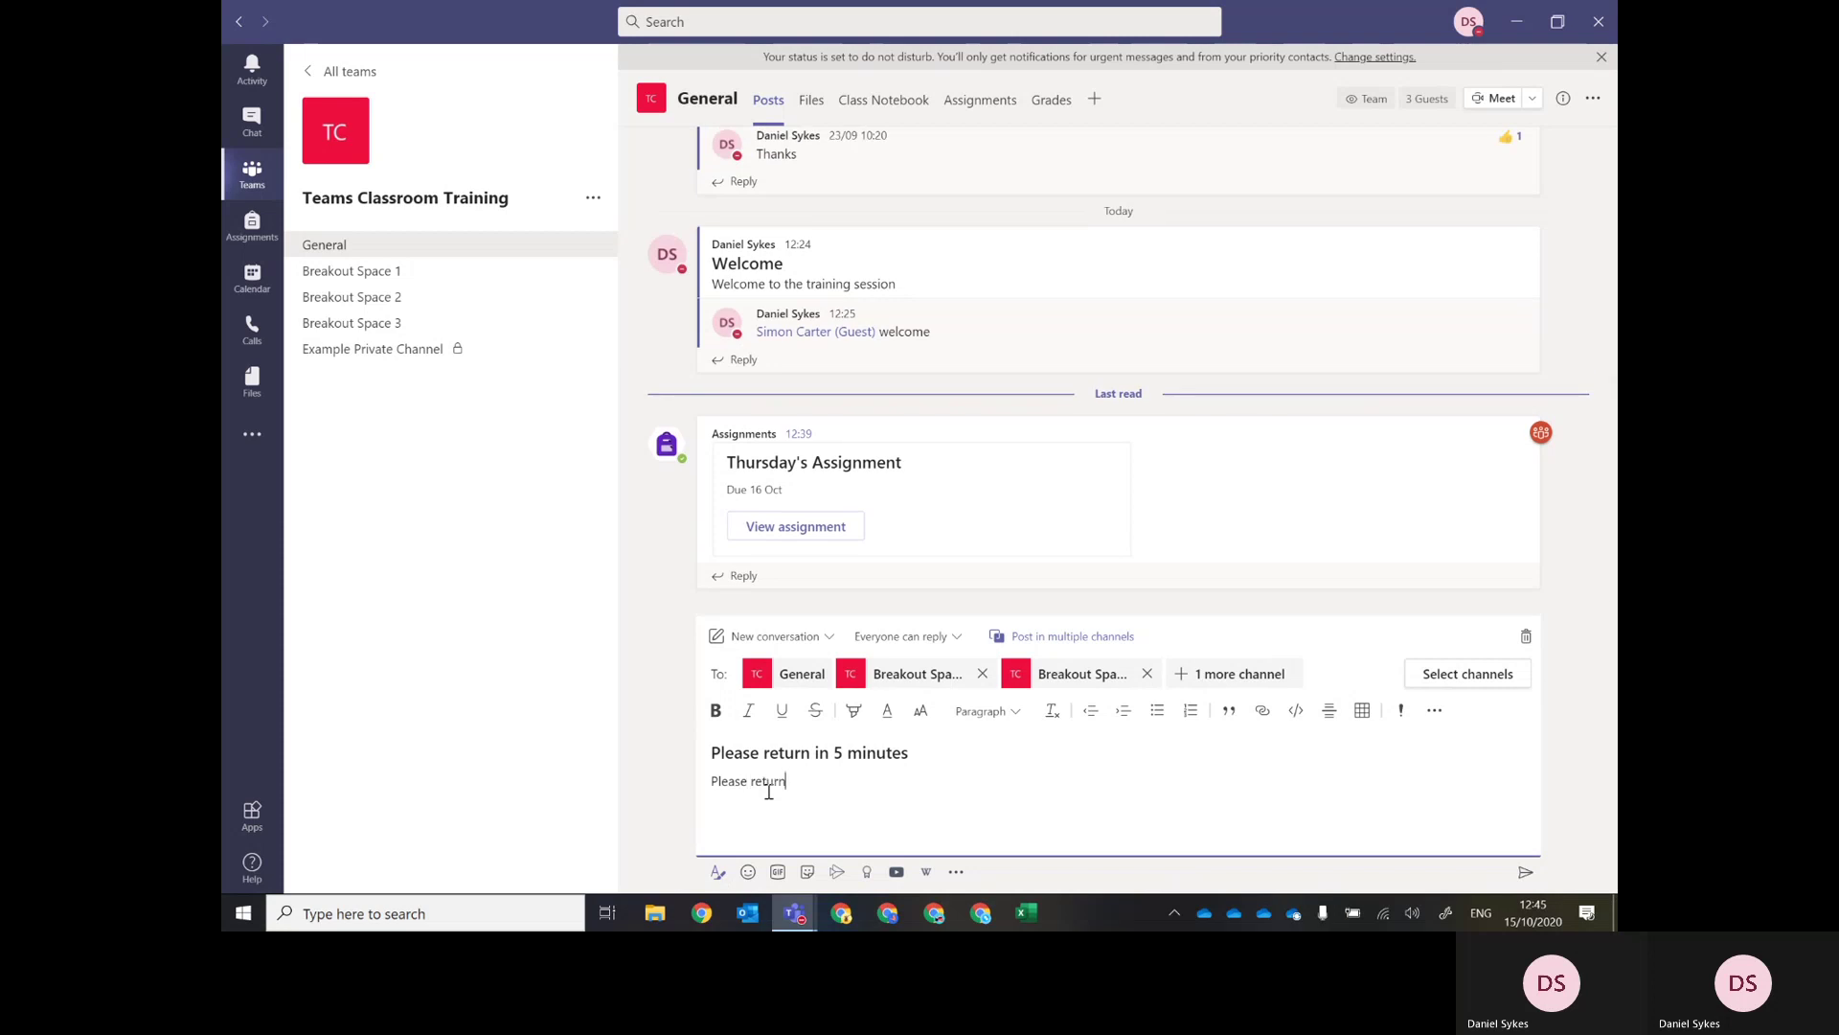
text(in 5 minutes.)
click(1526, 876)
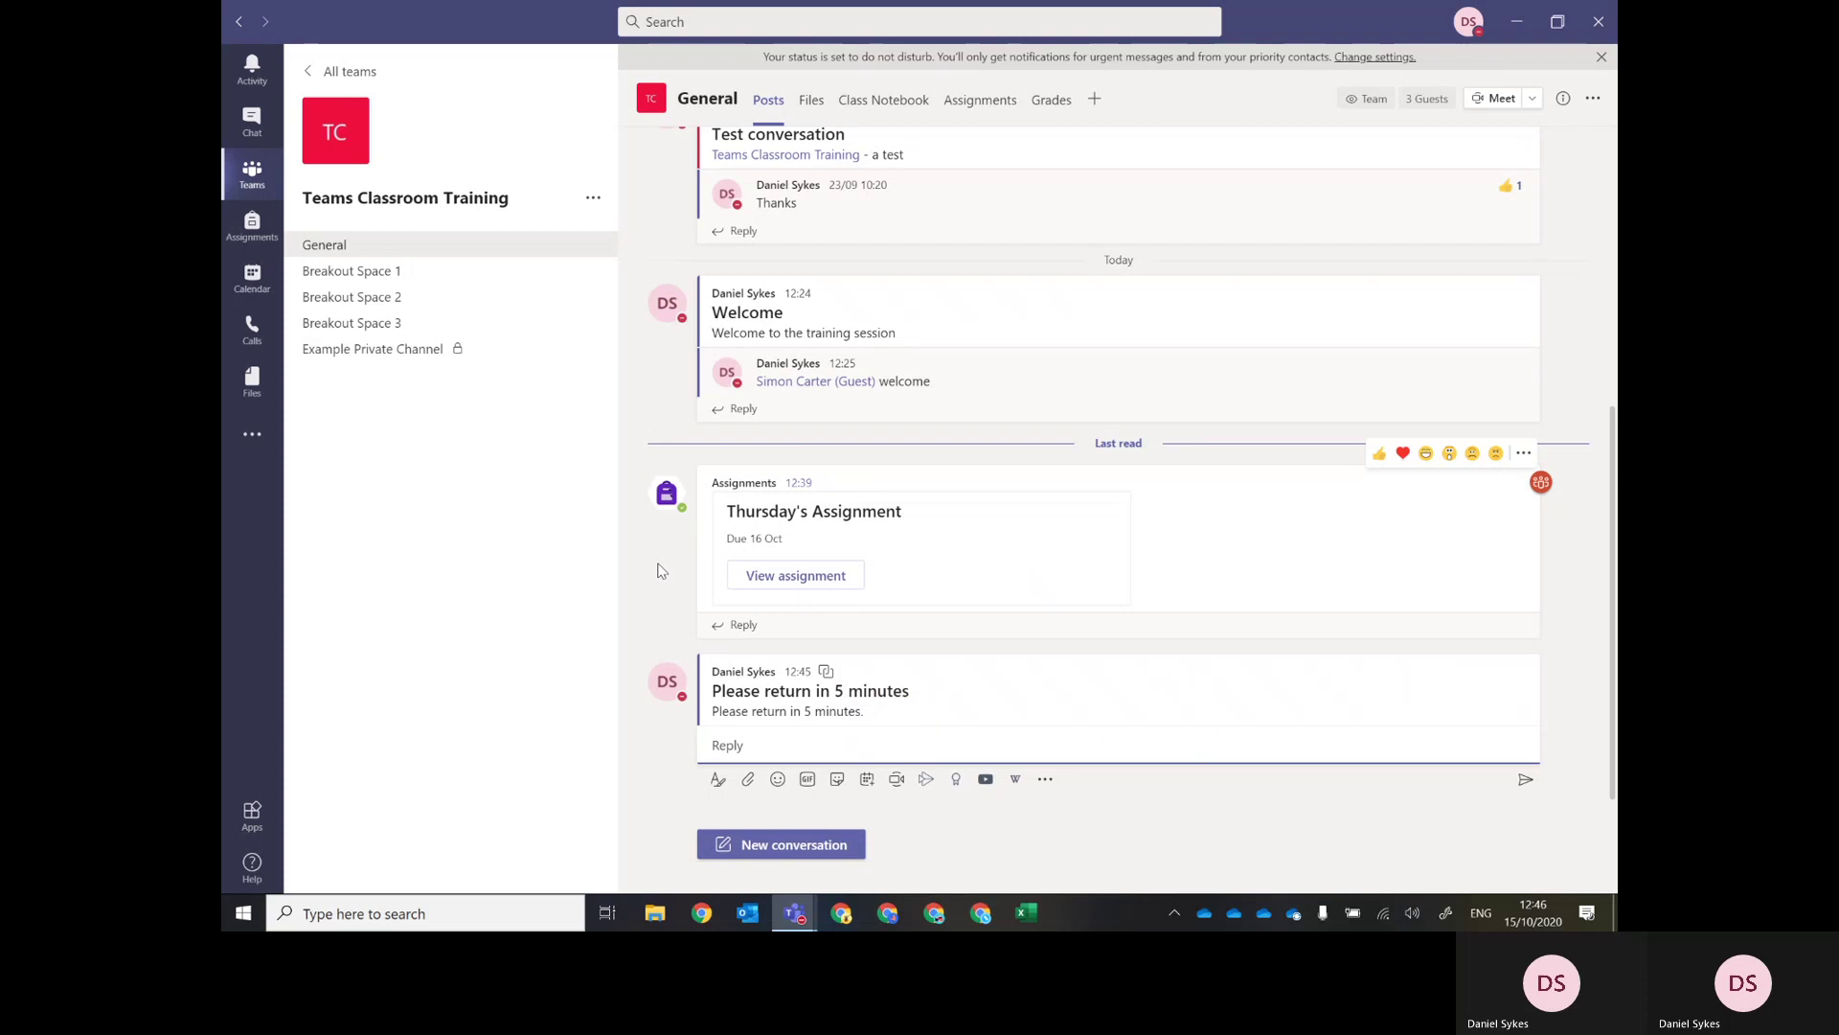
click(374, 273)
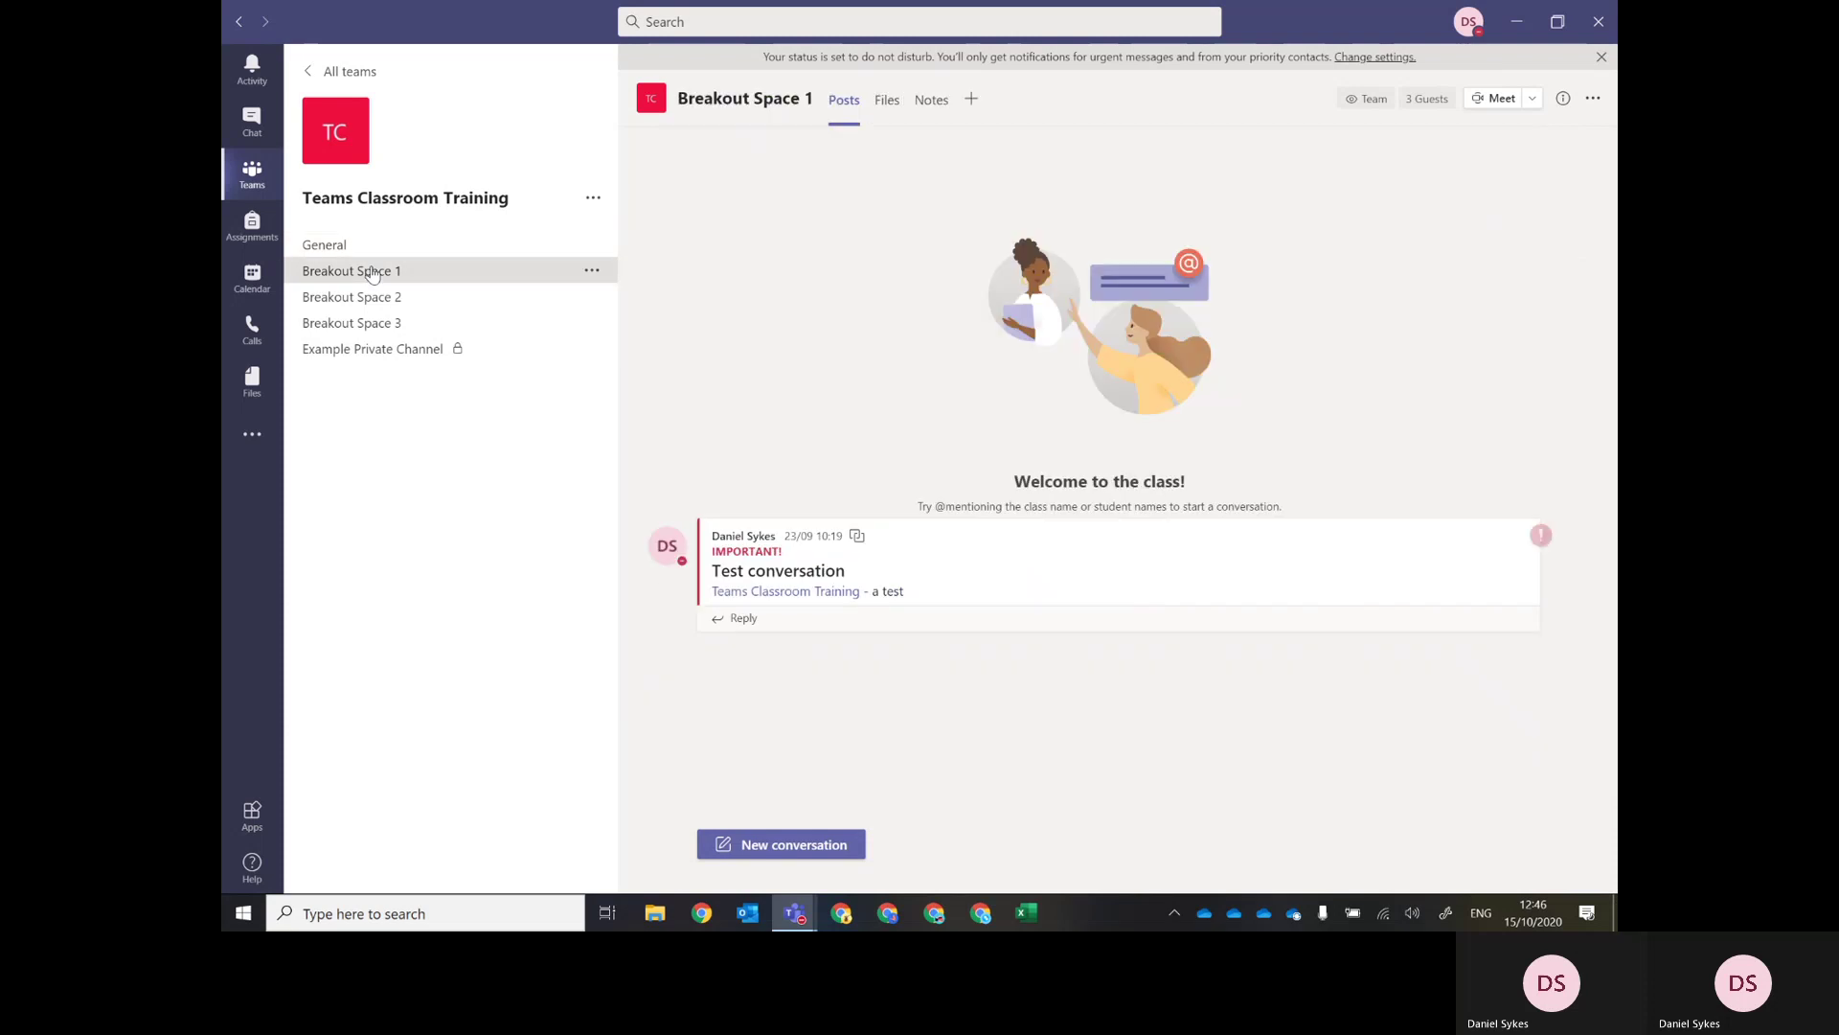
click(335, 249)
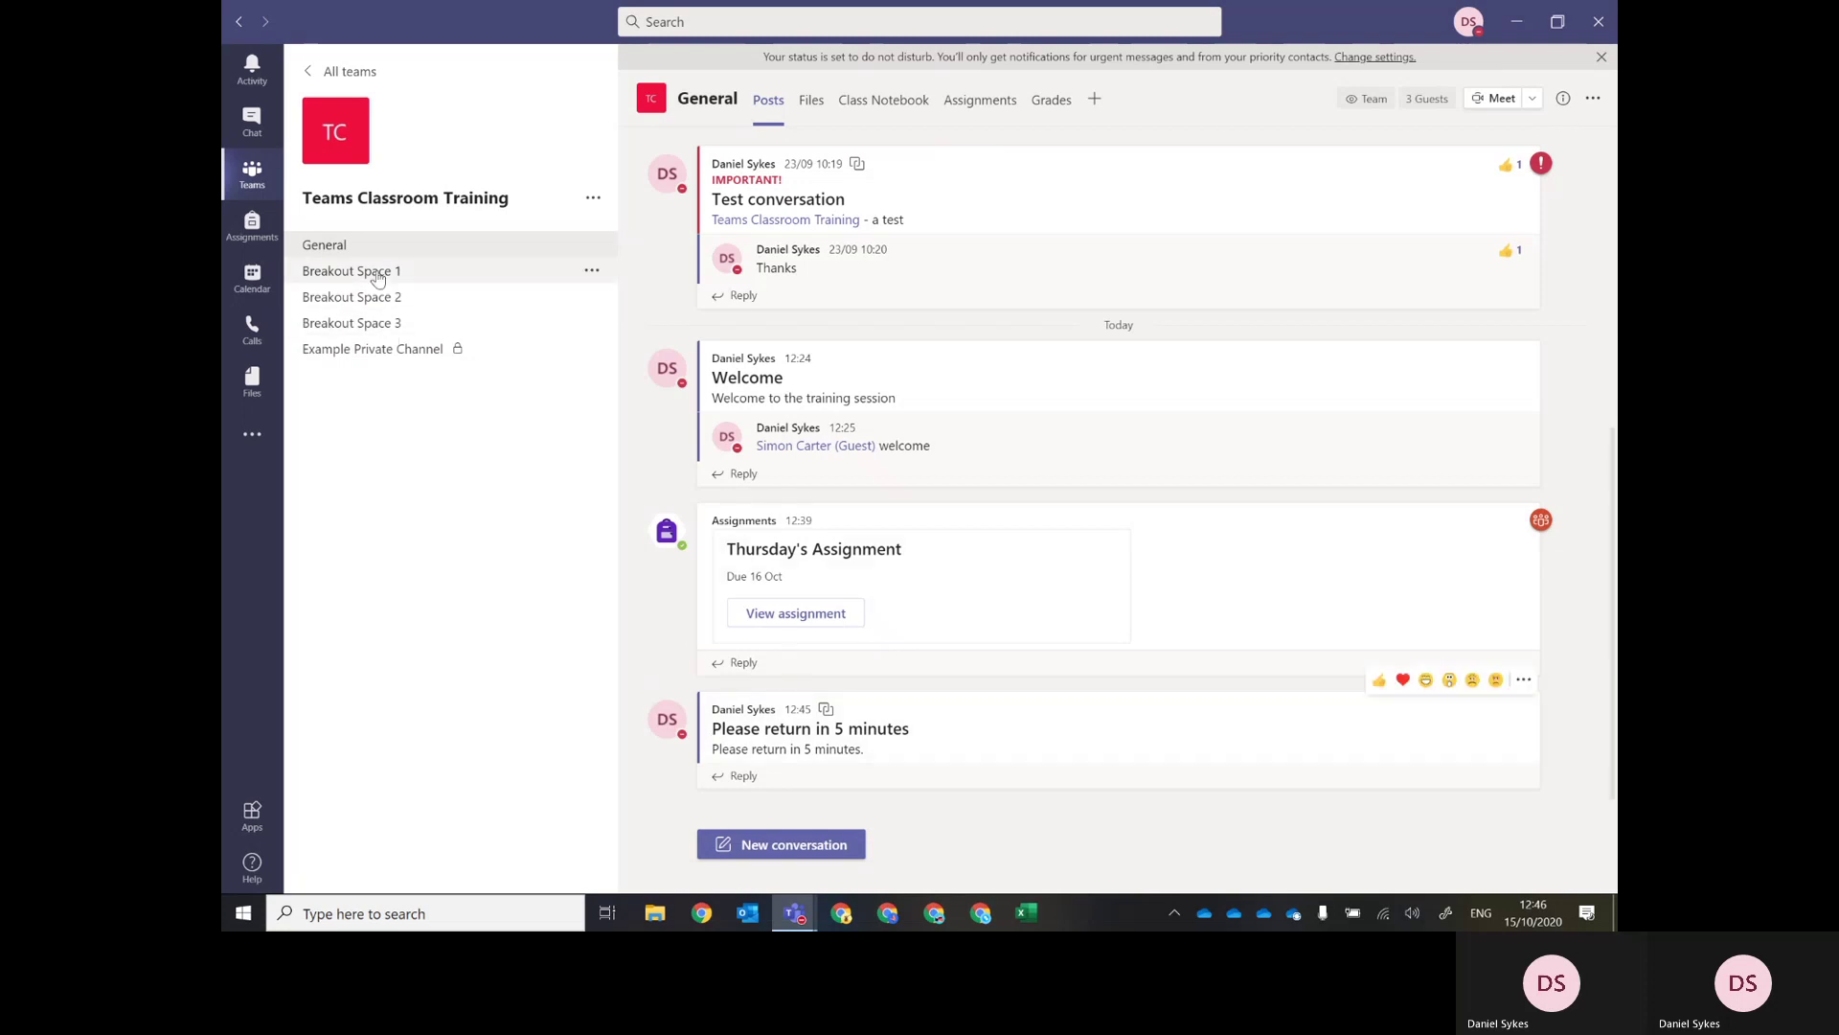
click(377, 278)
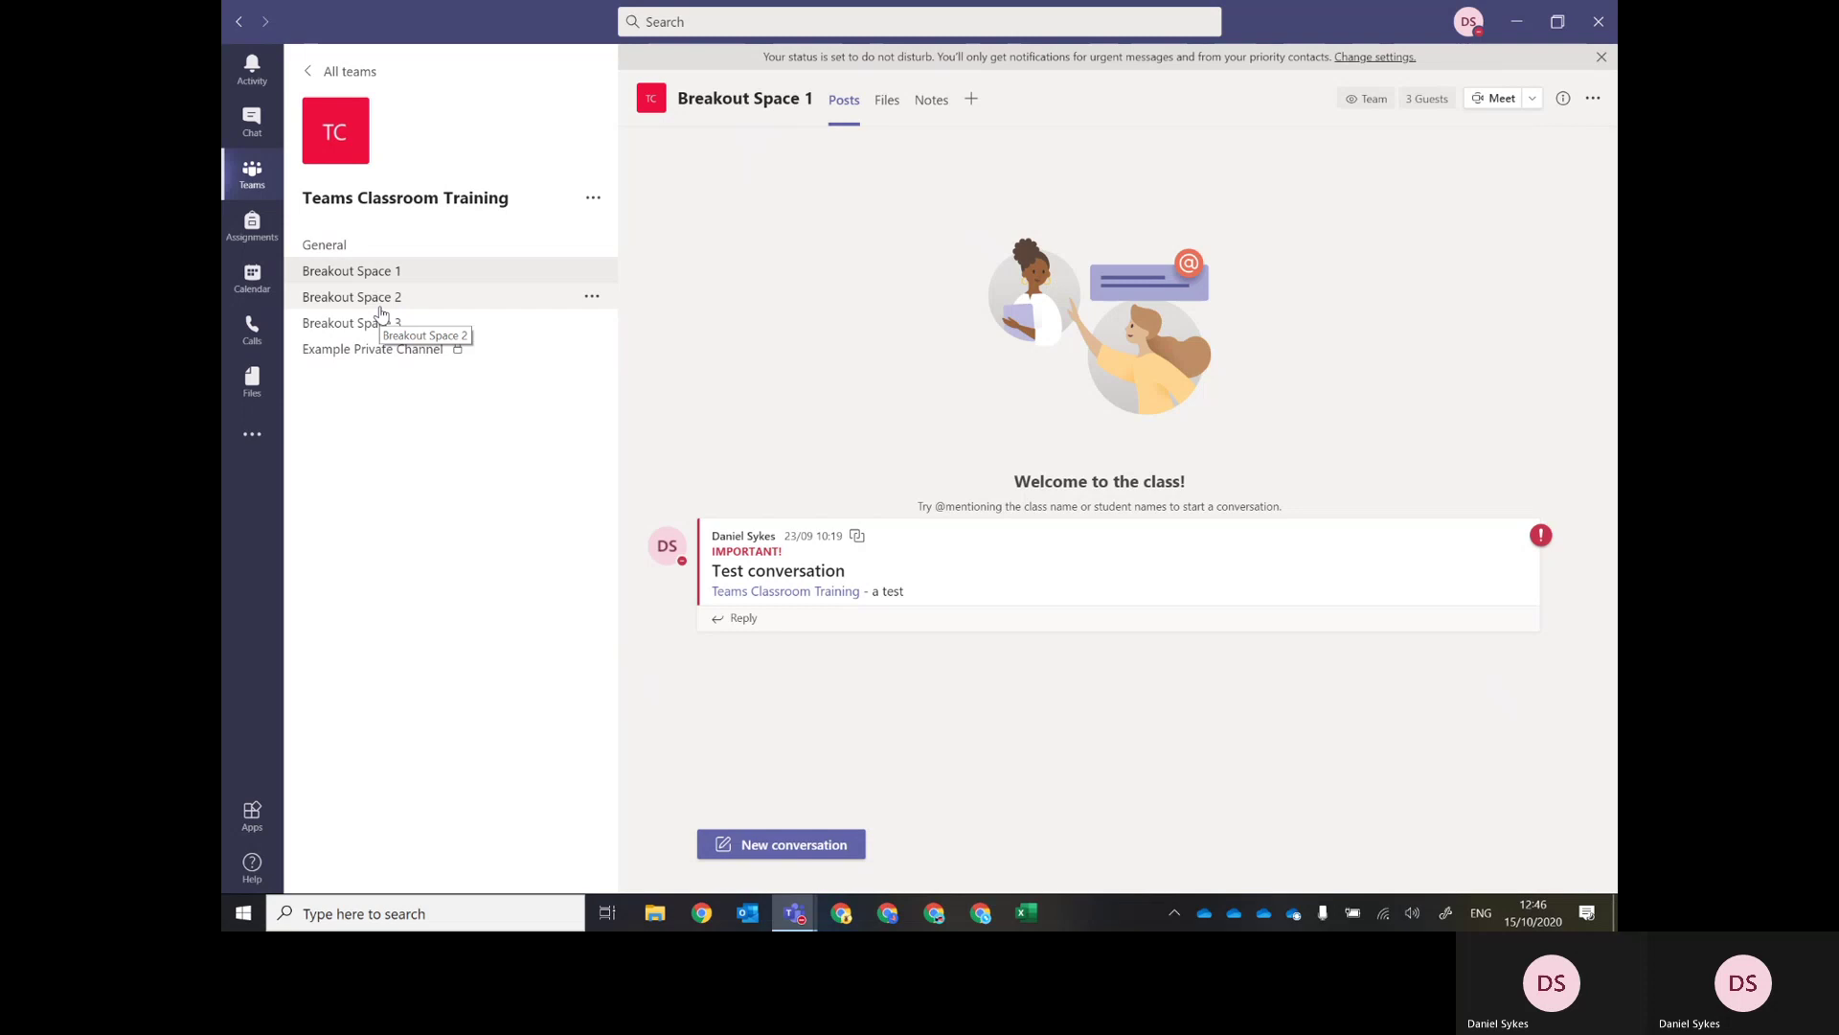
click(380, 305)
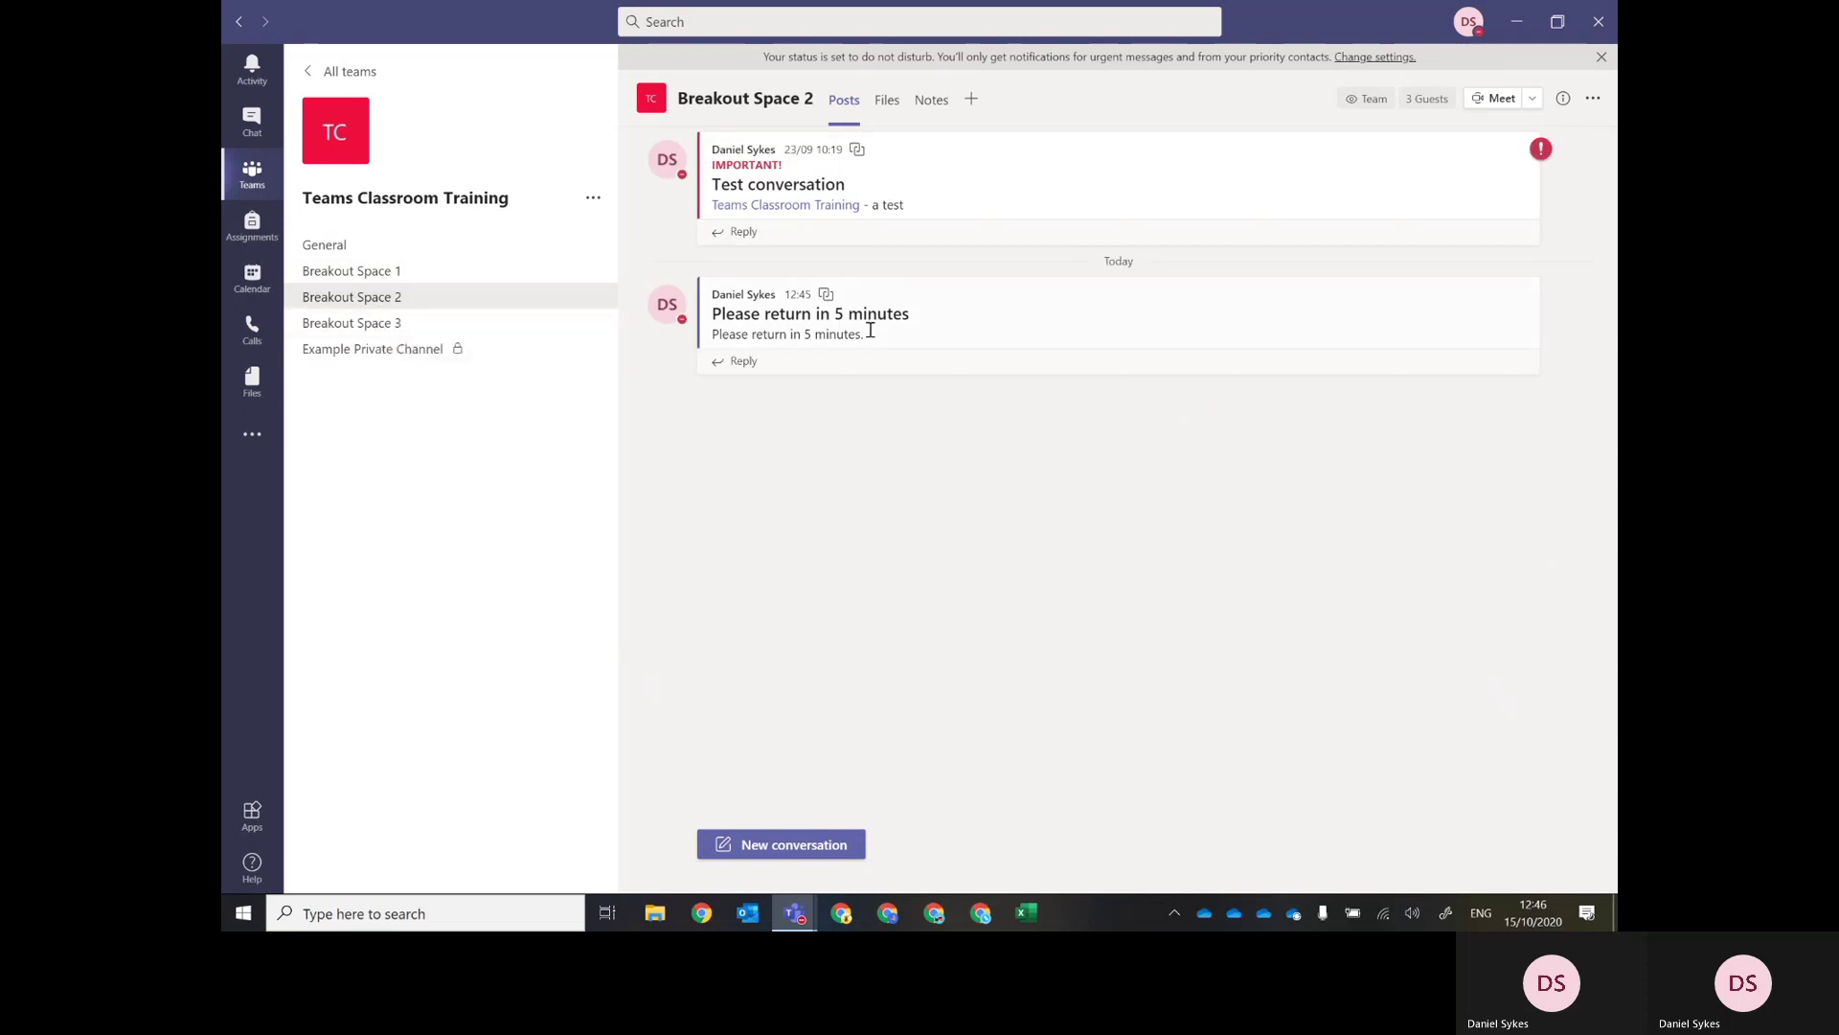
click(364, 348)
click(361, 326)
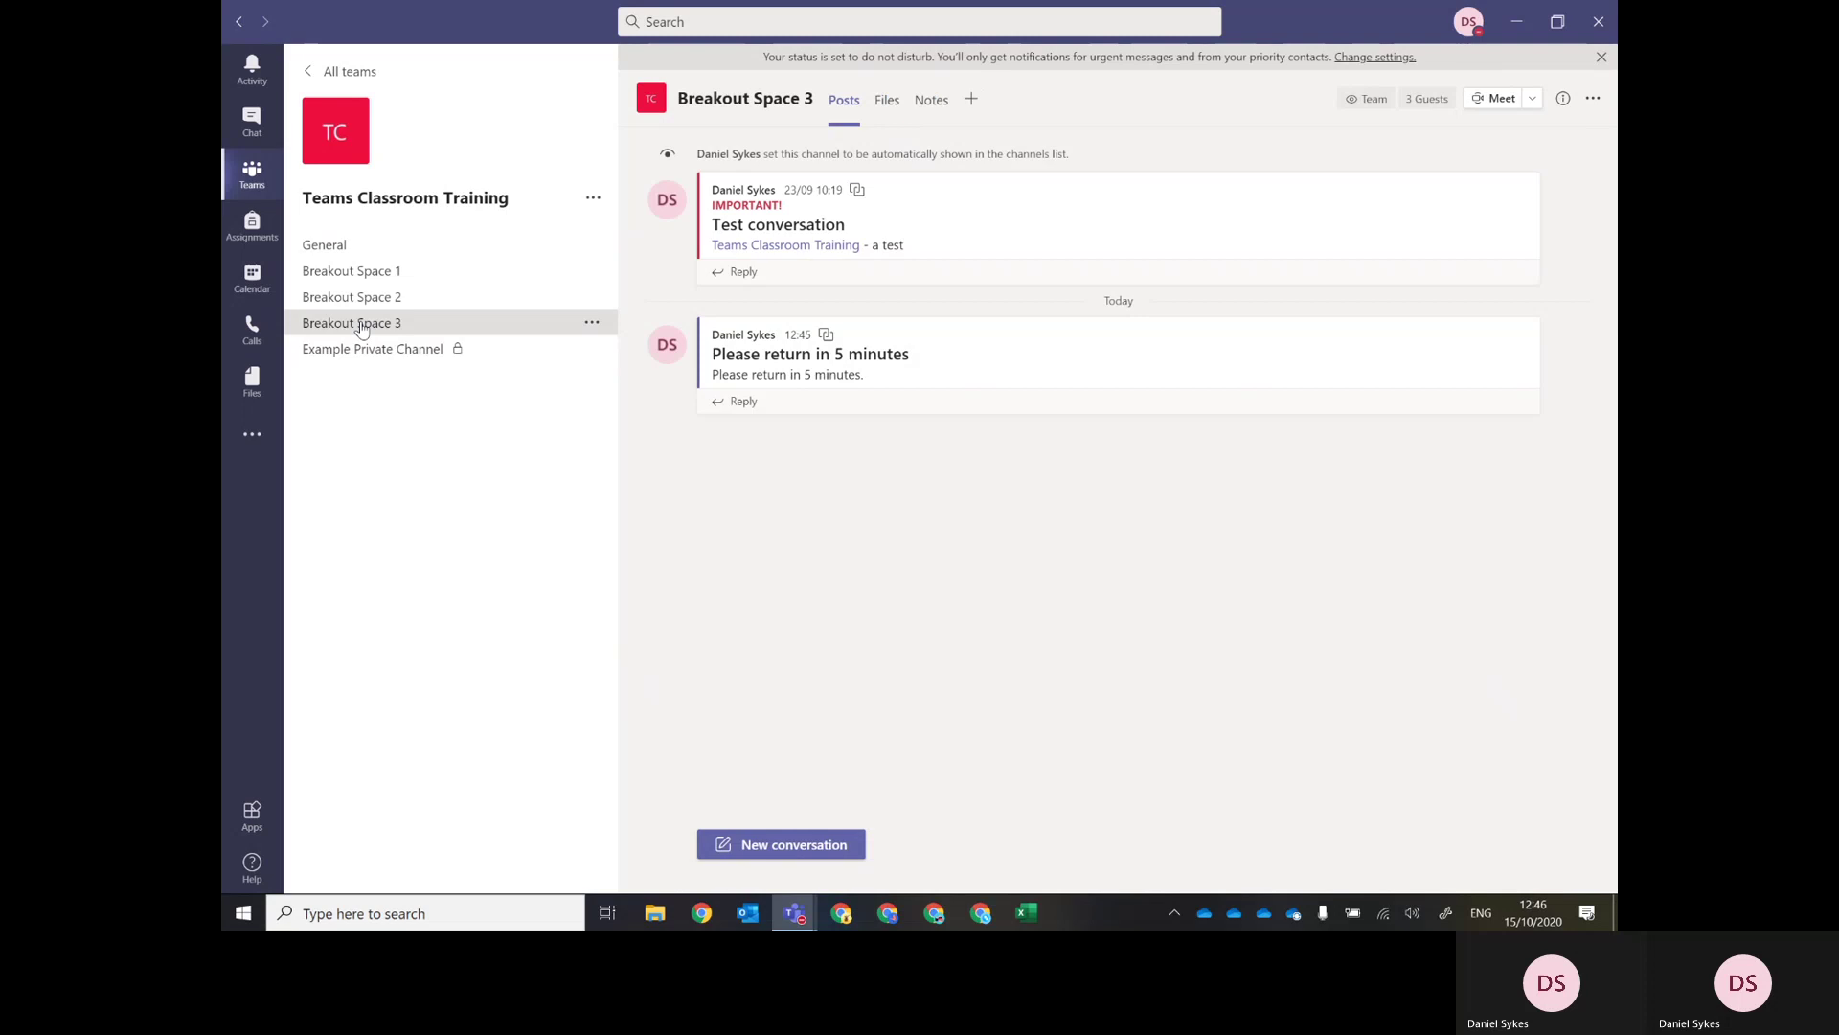
click(355, 271)
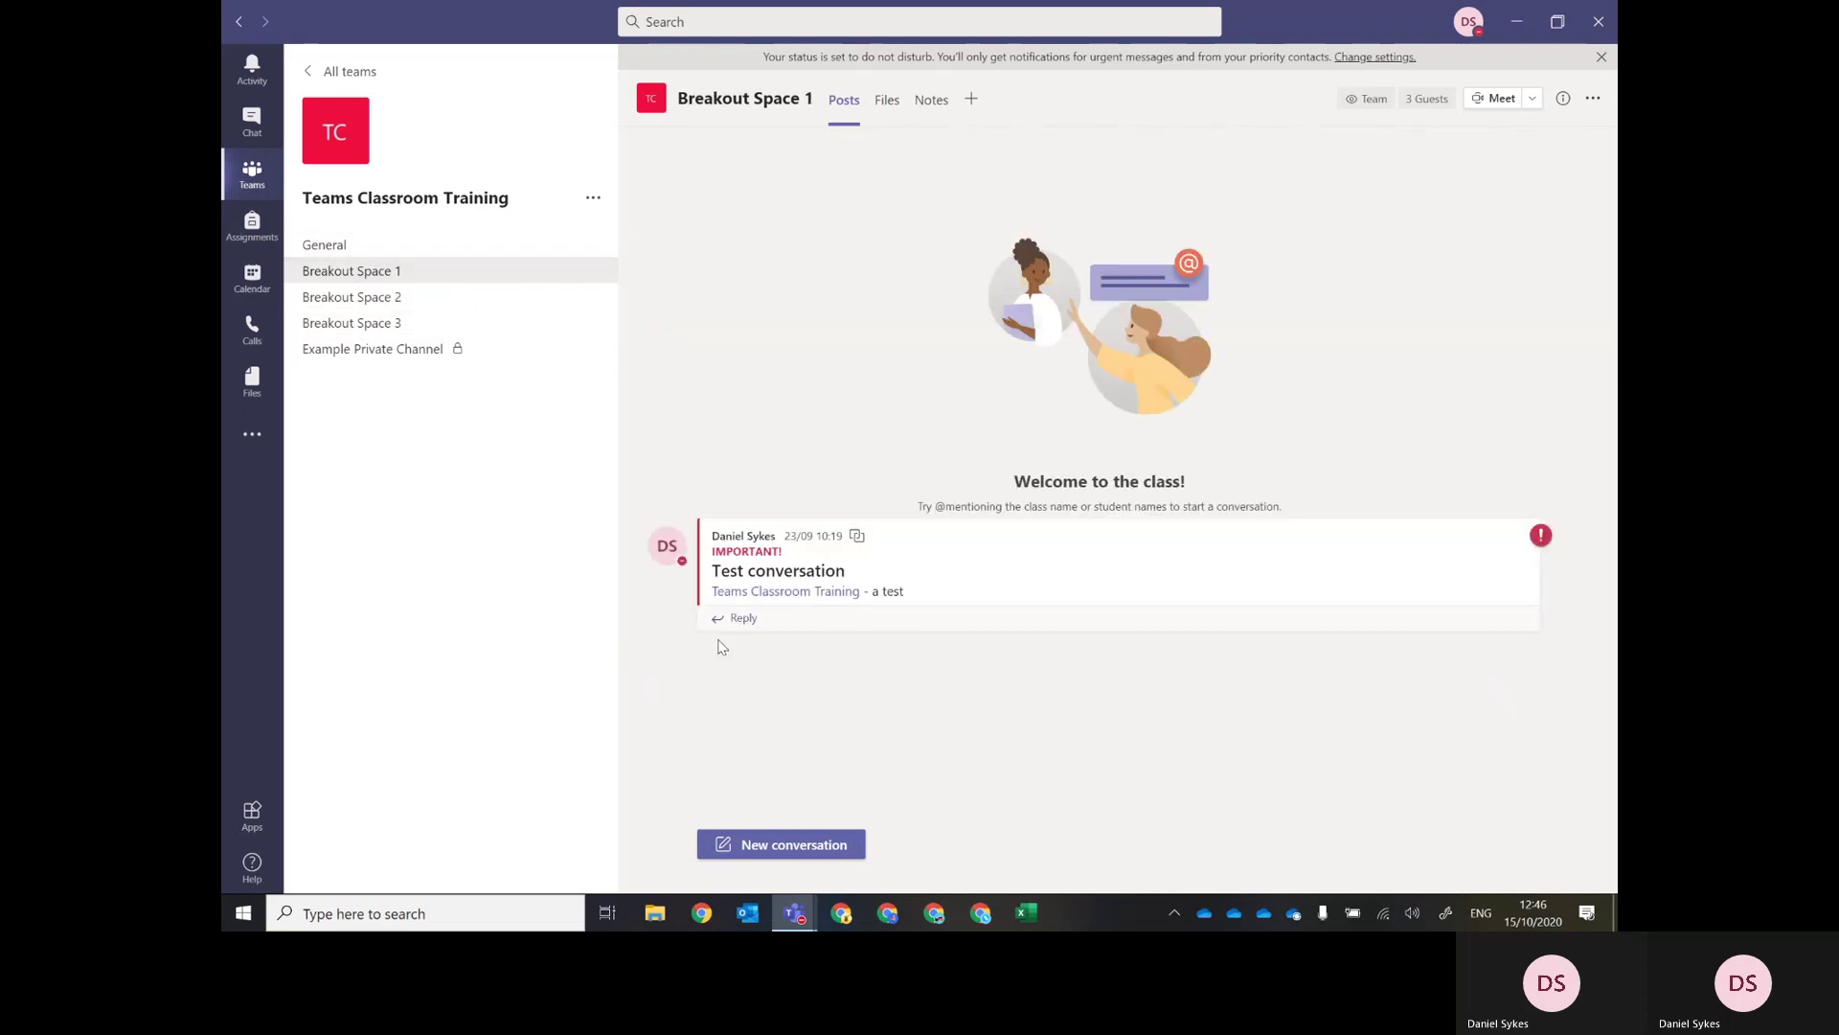
click(379, 302)
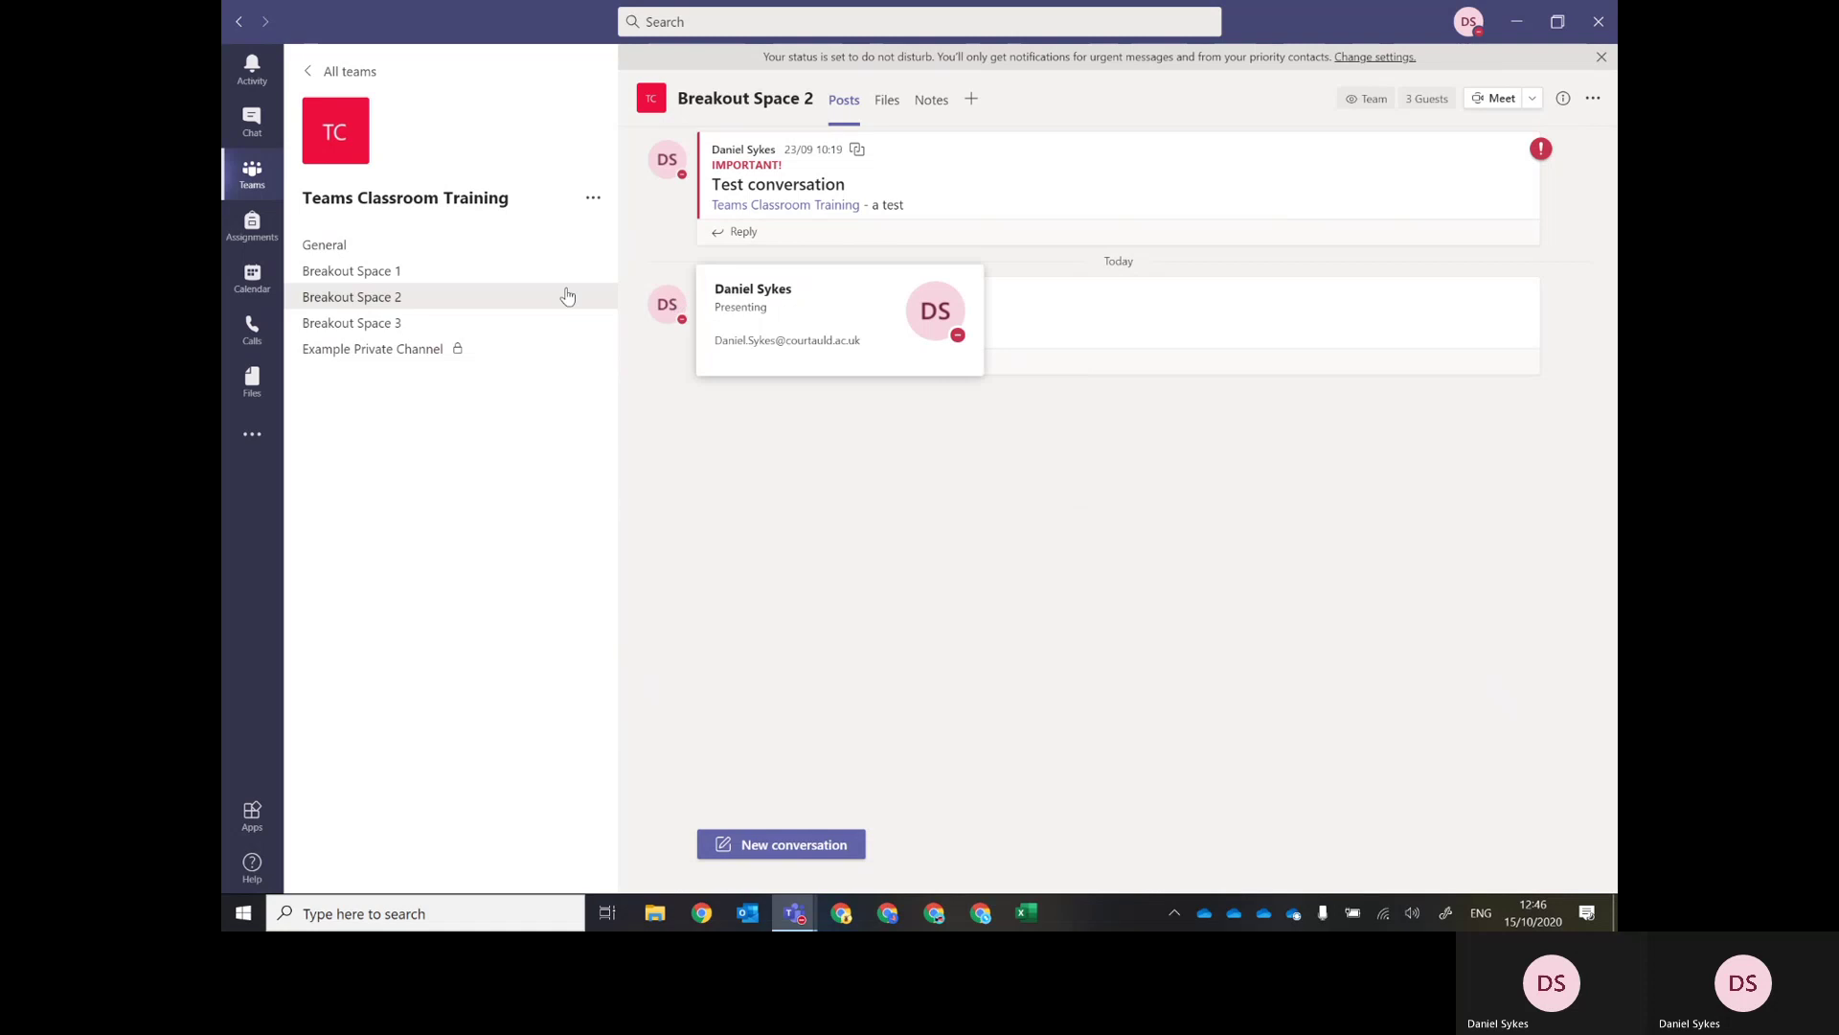
click(325, 245)
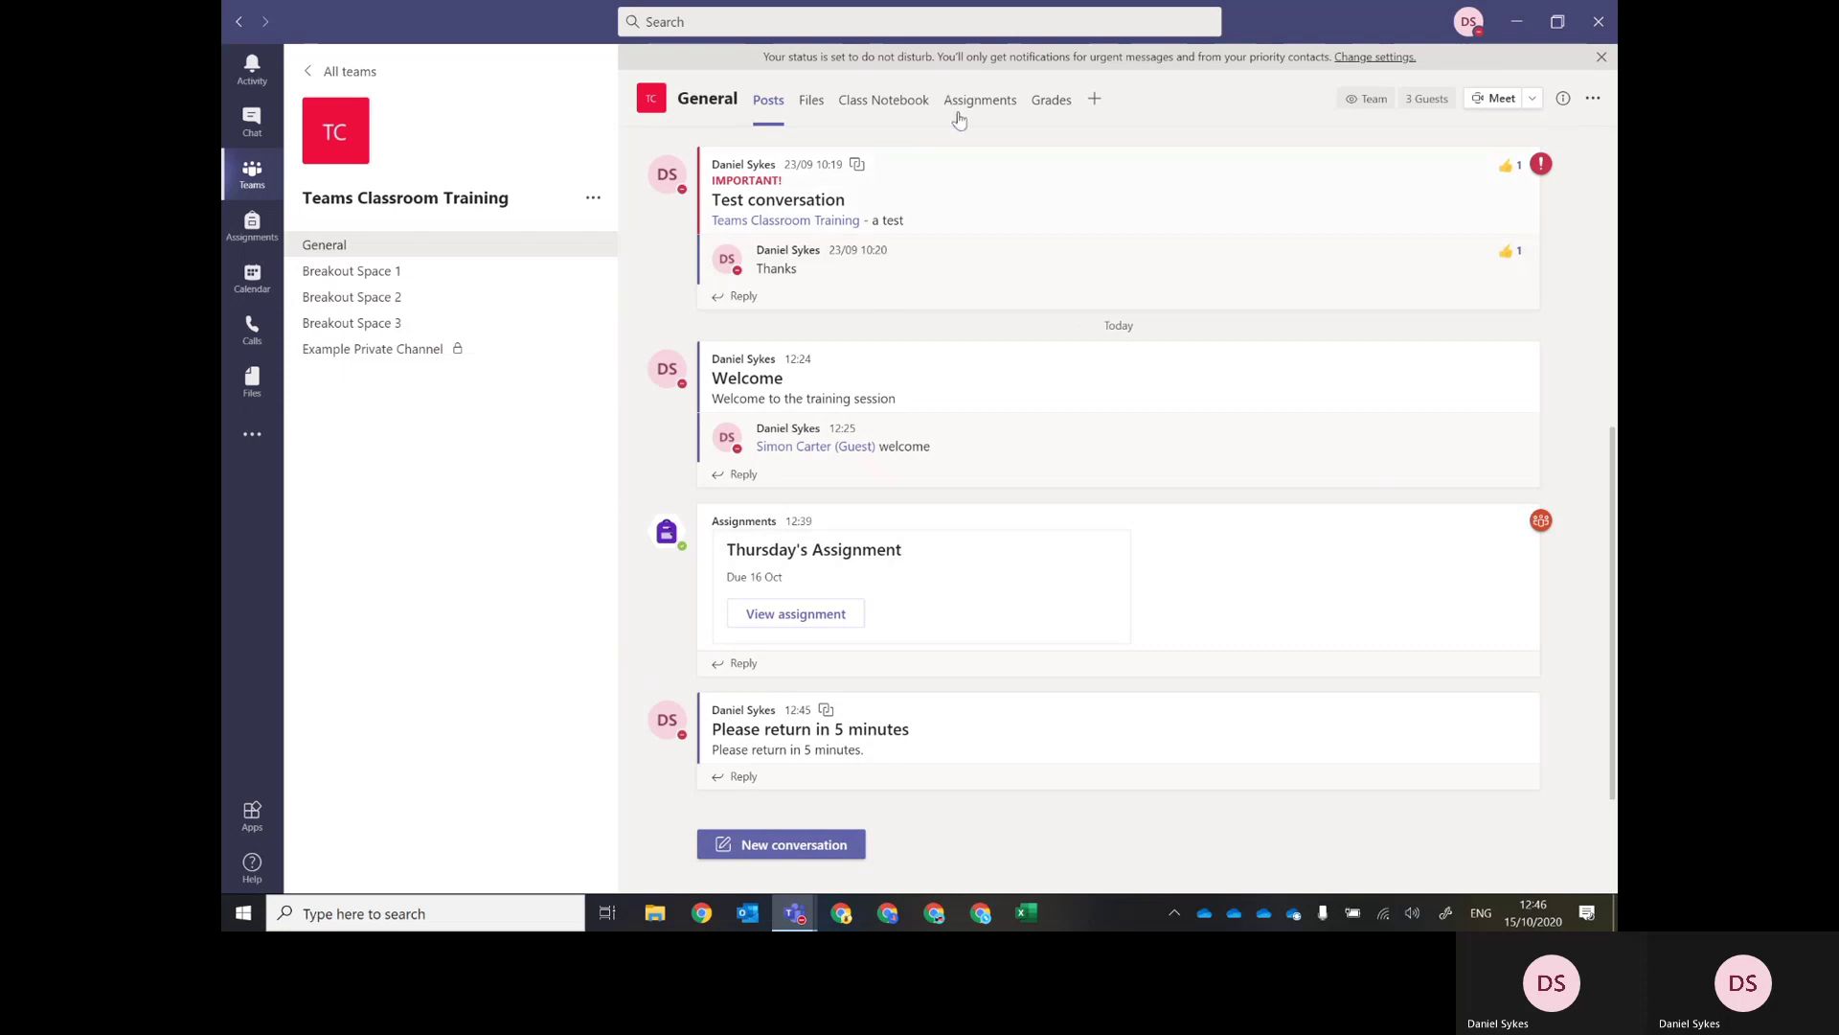
click(980, 105)
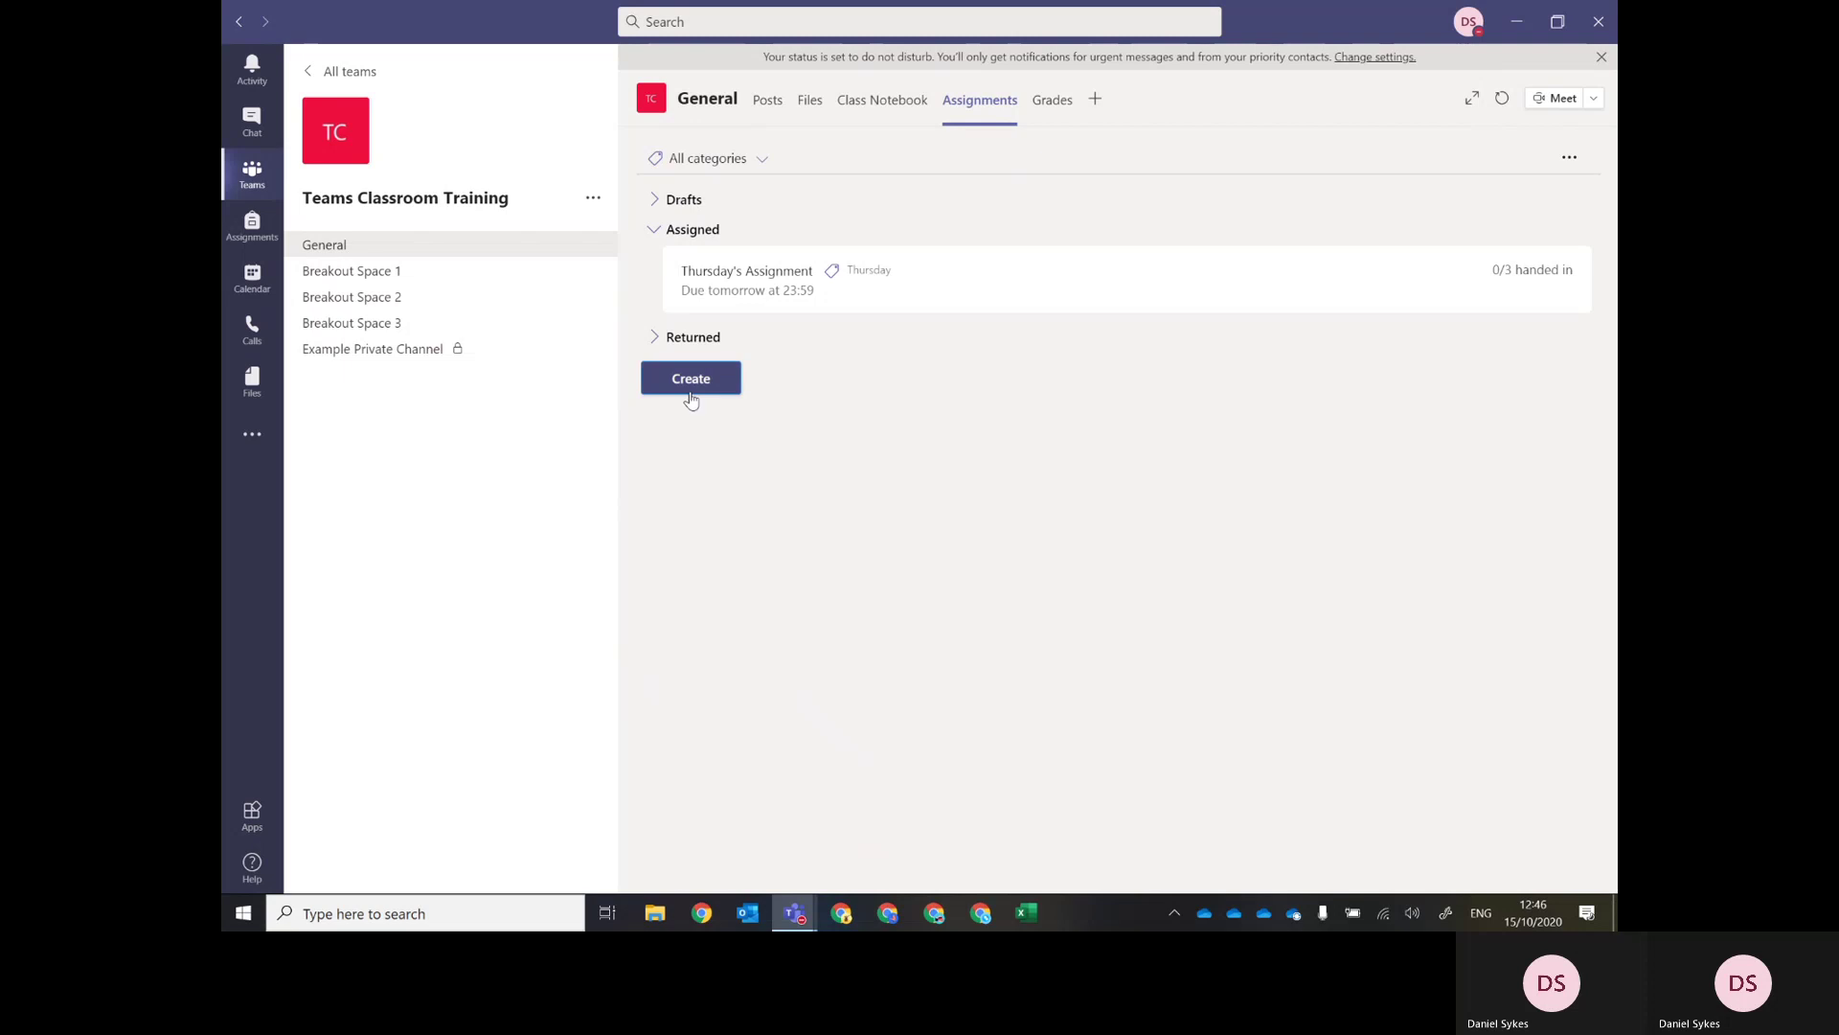
click(691, 379)
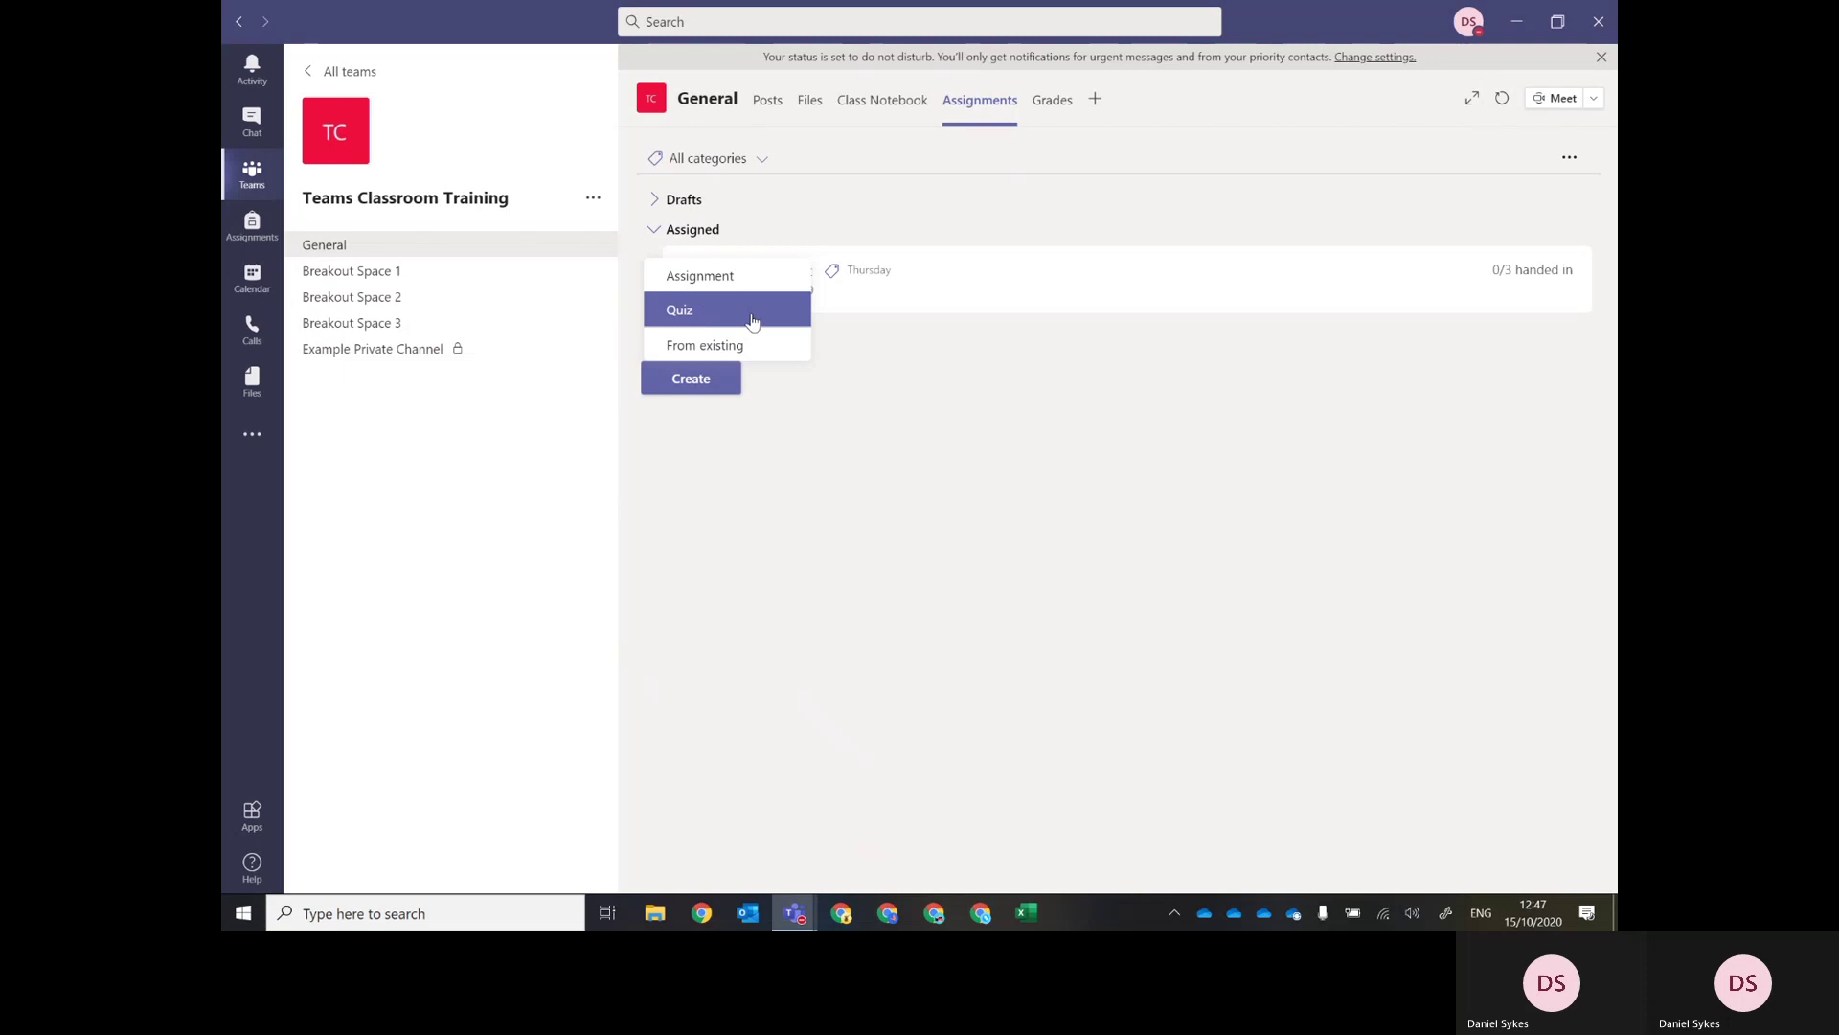
click(931, 387)
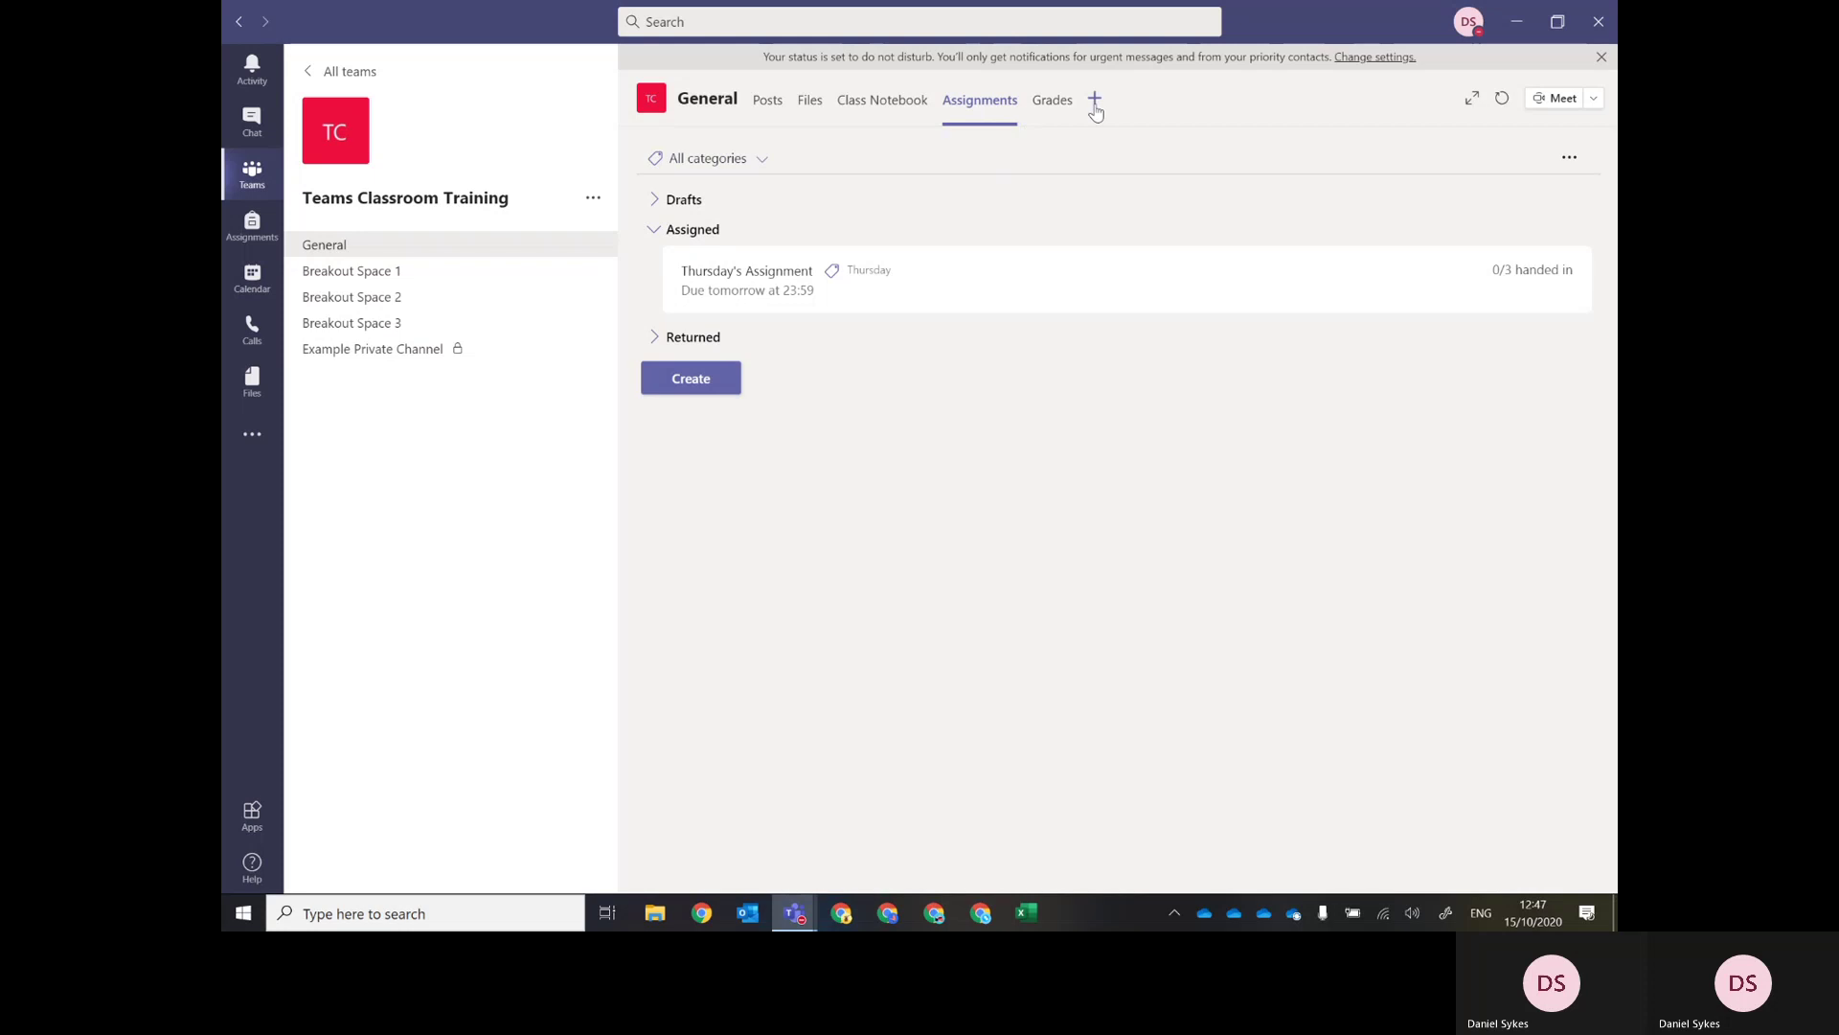
click(1095, 99)
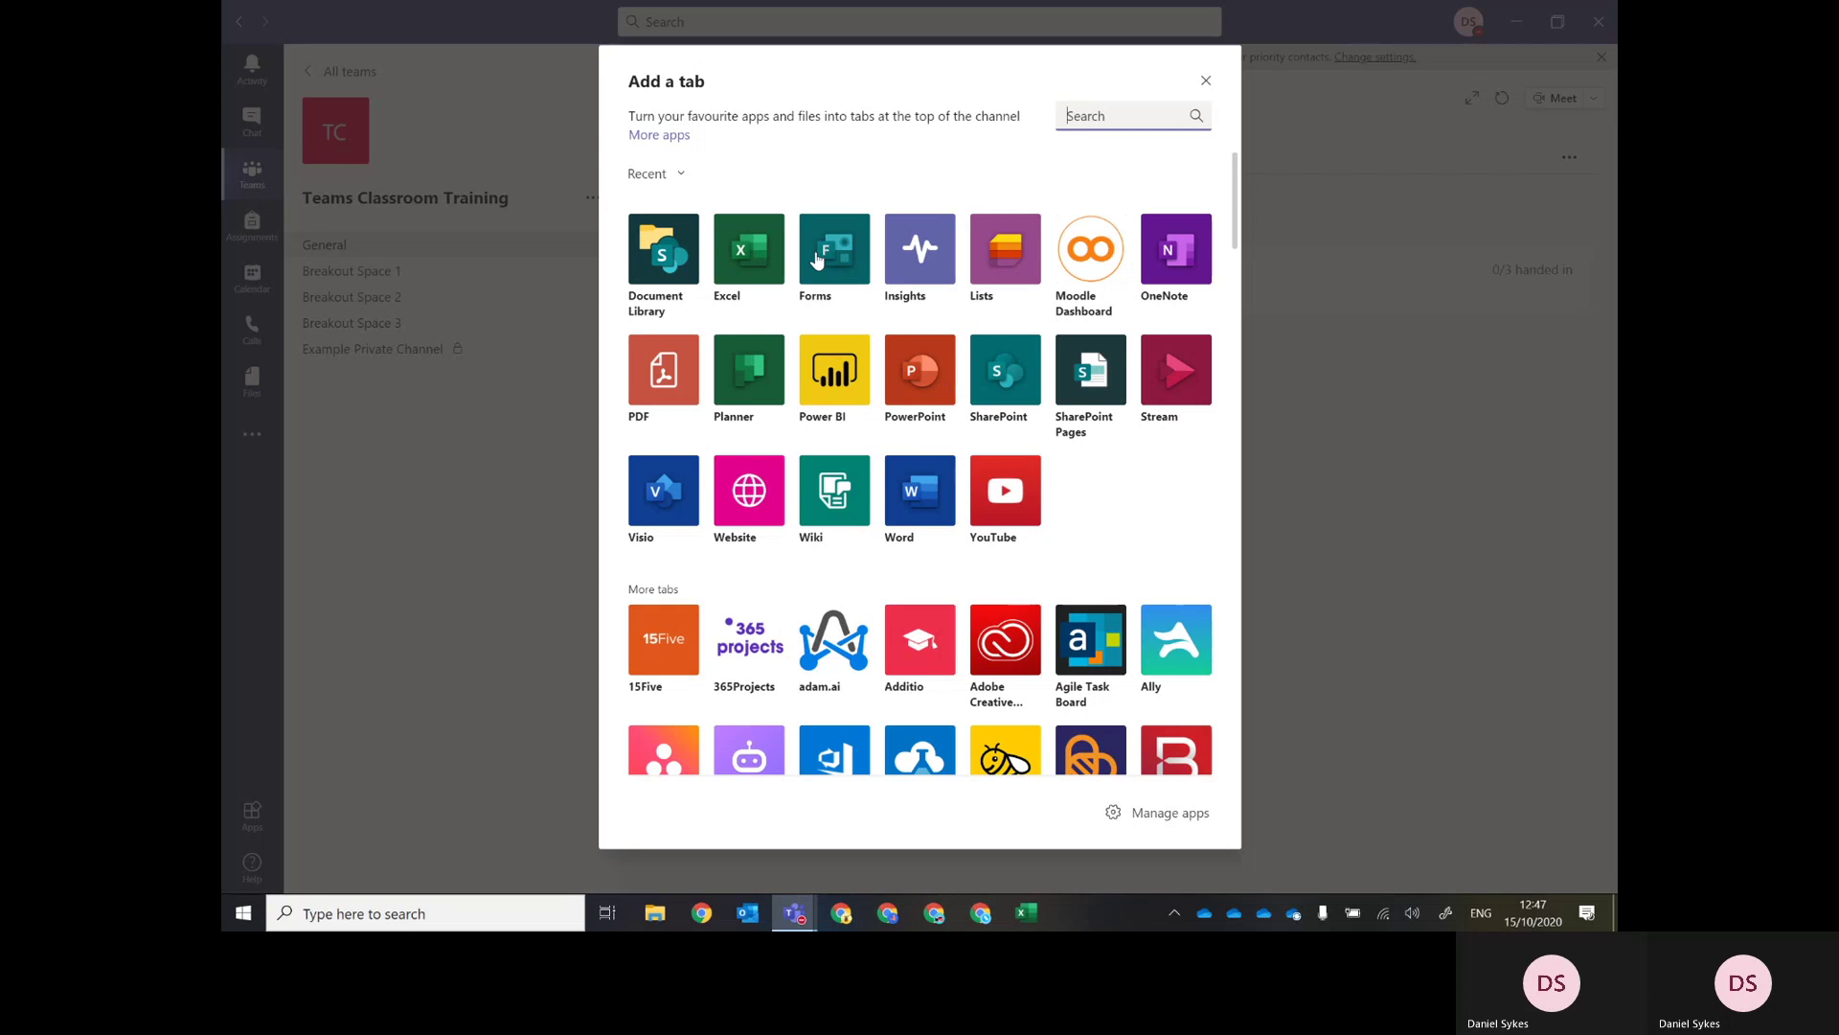
Pick Forms as the app for the new General channel tab.
key(Escape)
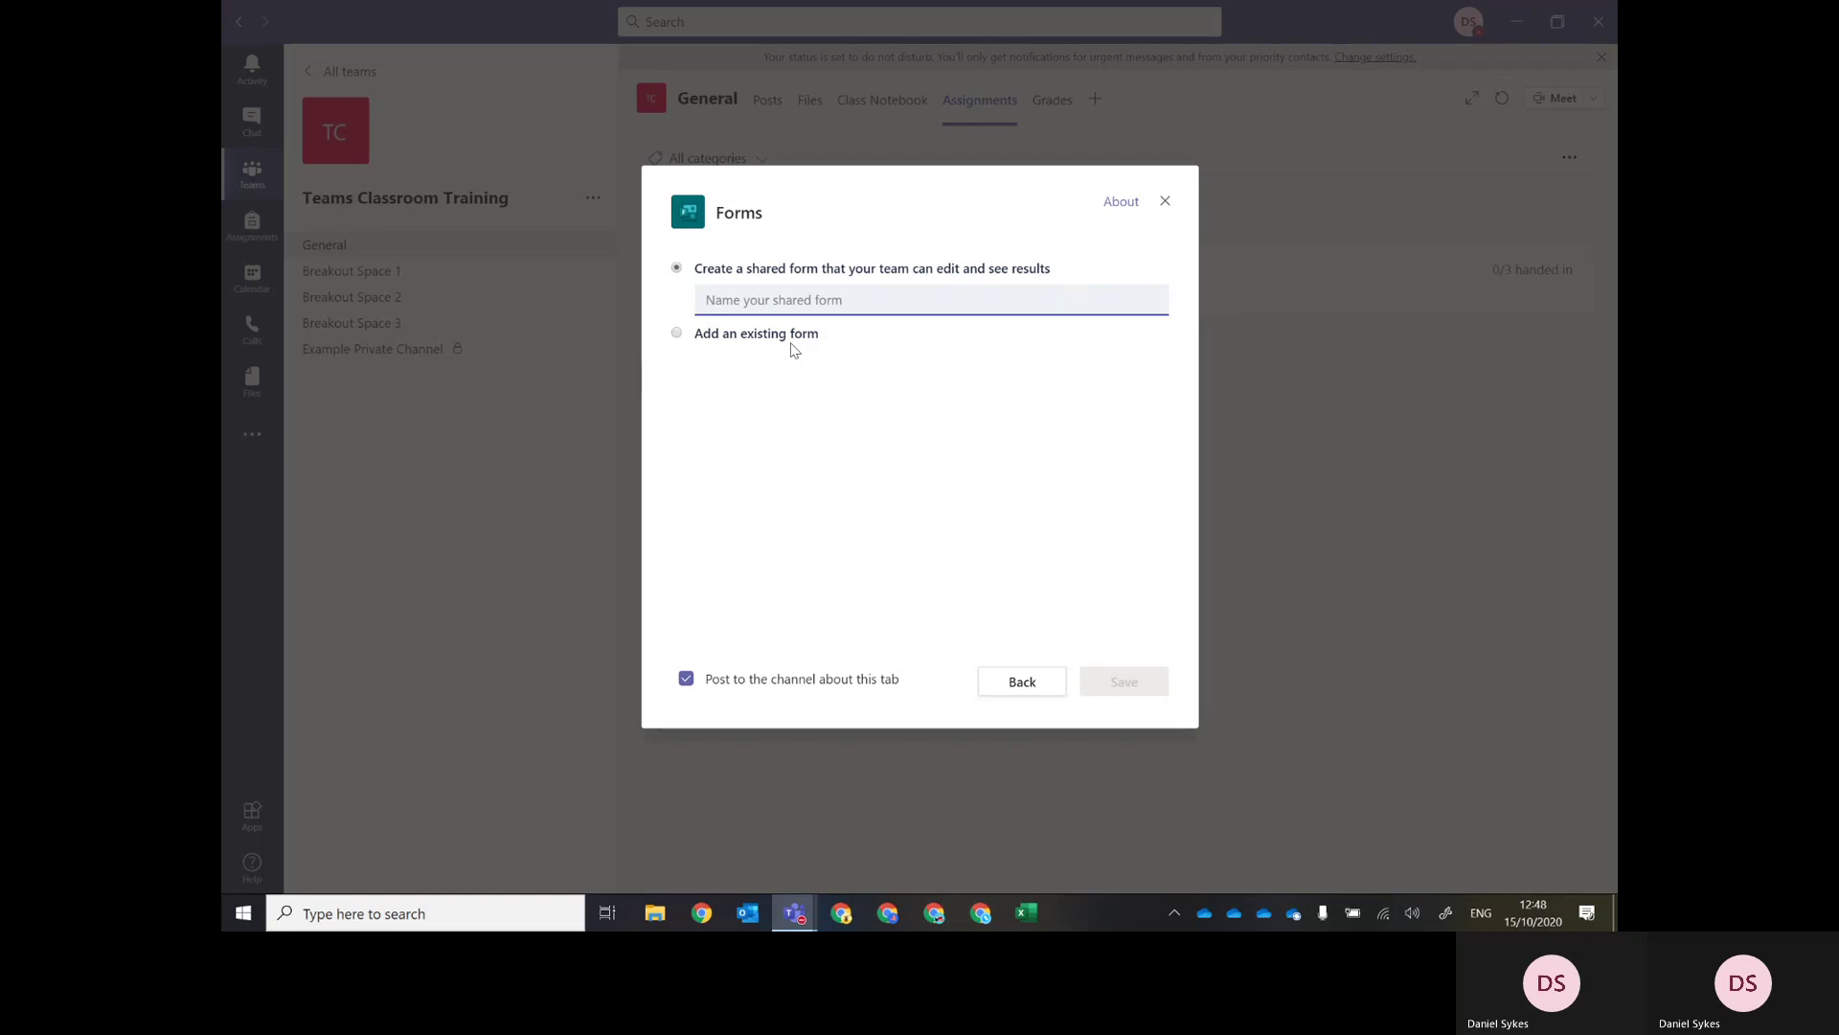
Name the shared form 'Assignments Quiz' and save the new Forms tab.
click(717, 302)
text(Assignments Quiz)
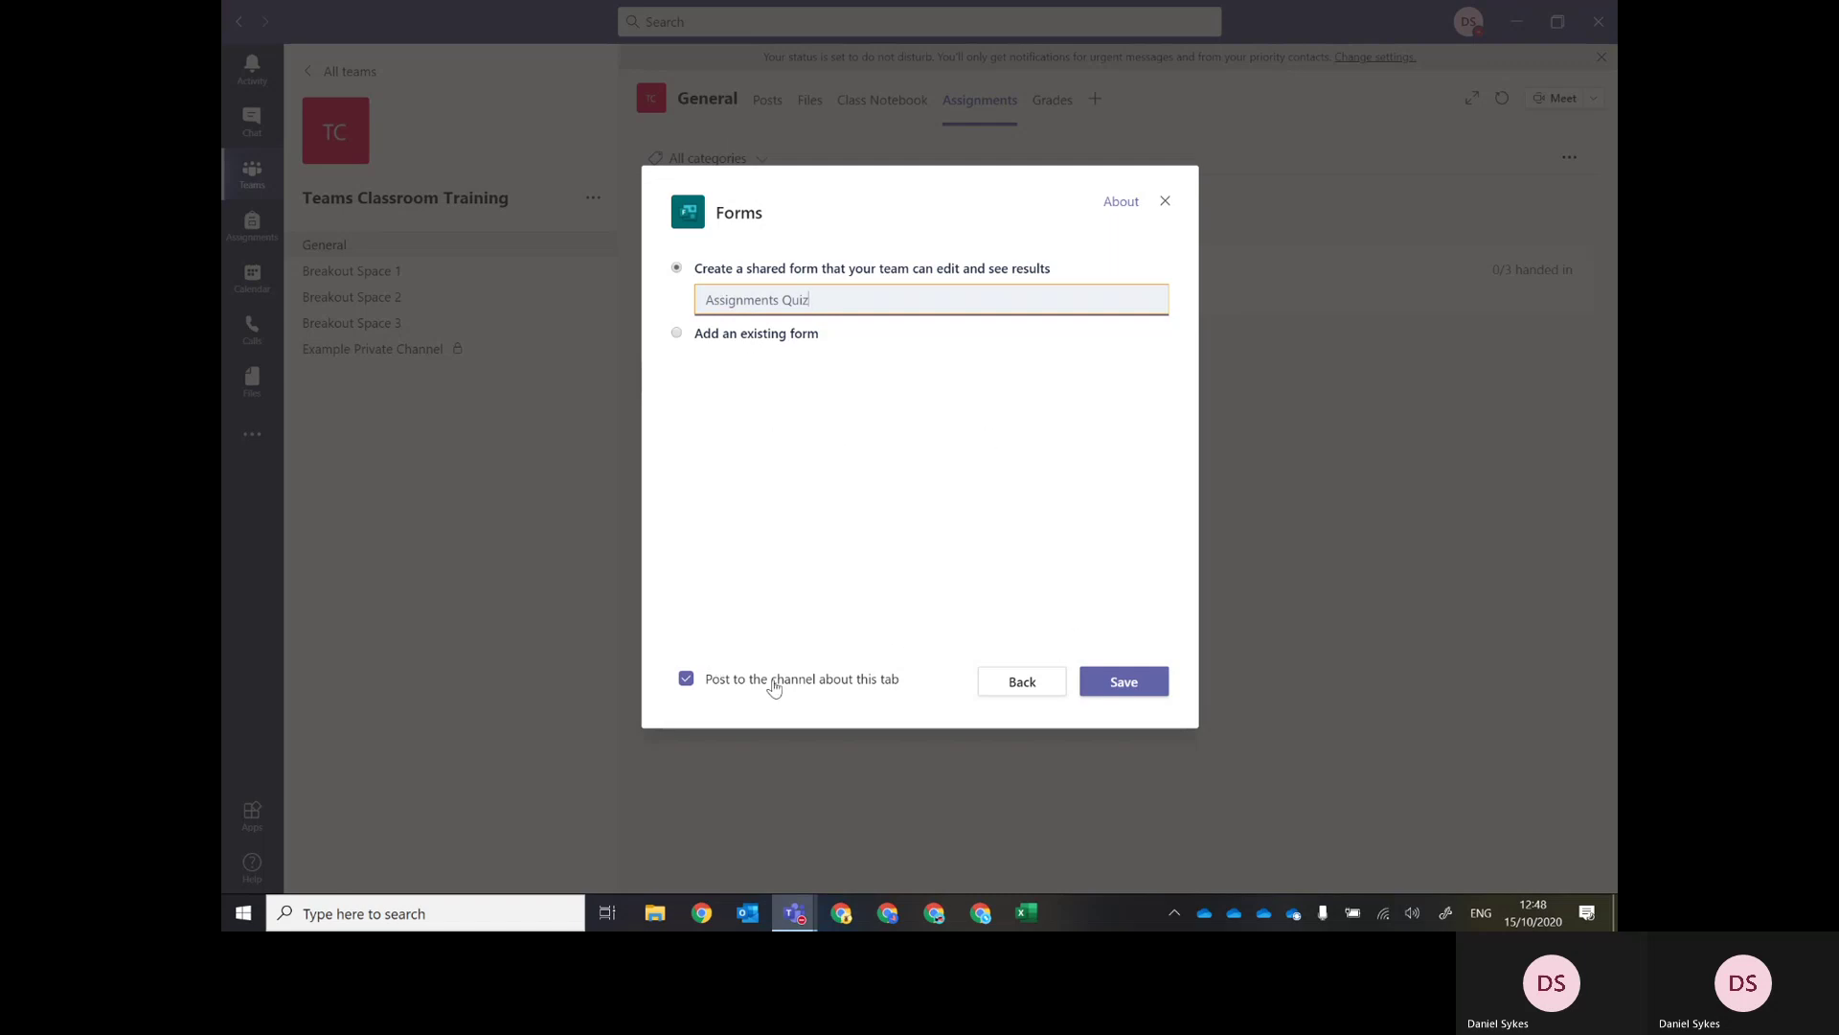
click(1116, 685)
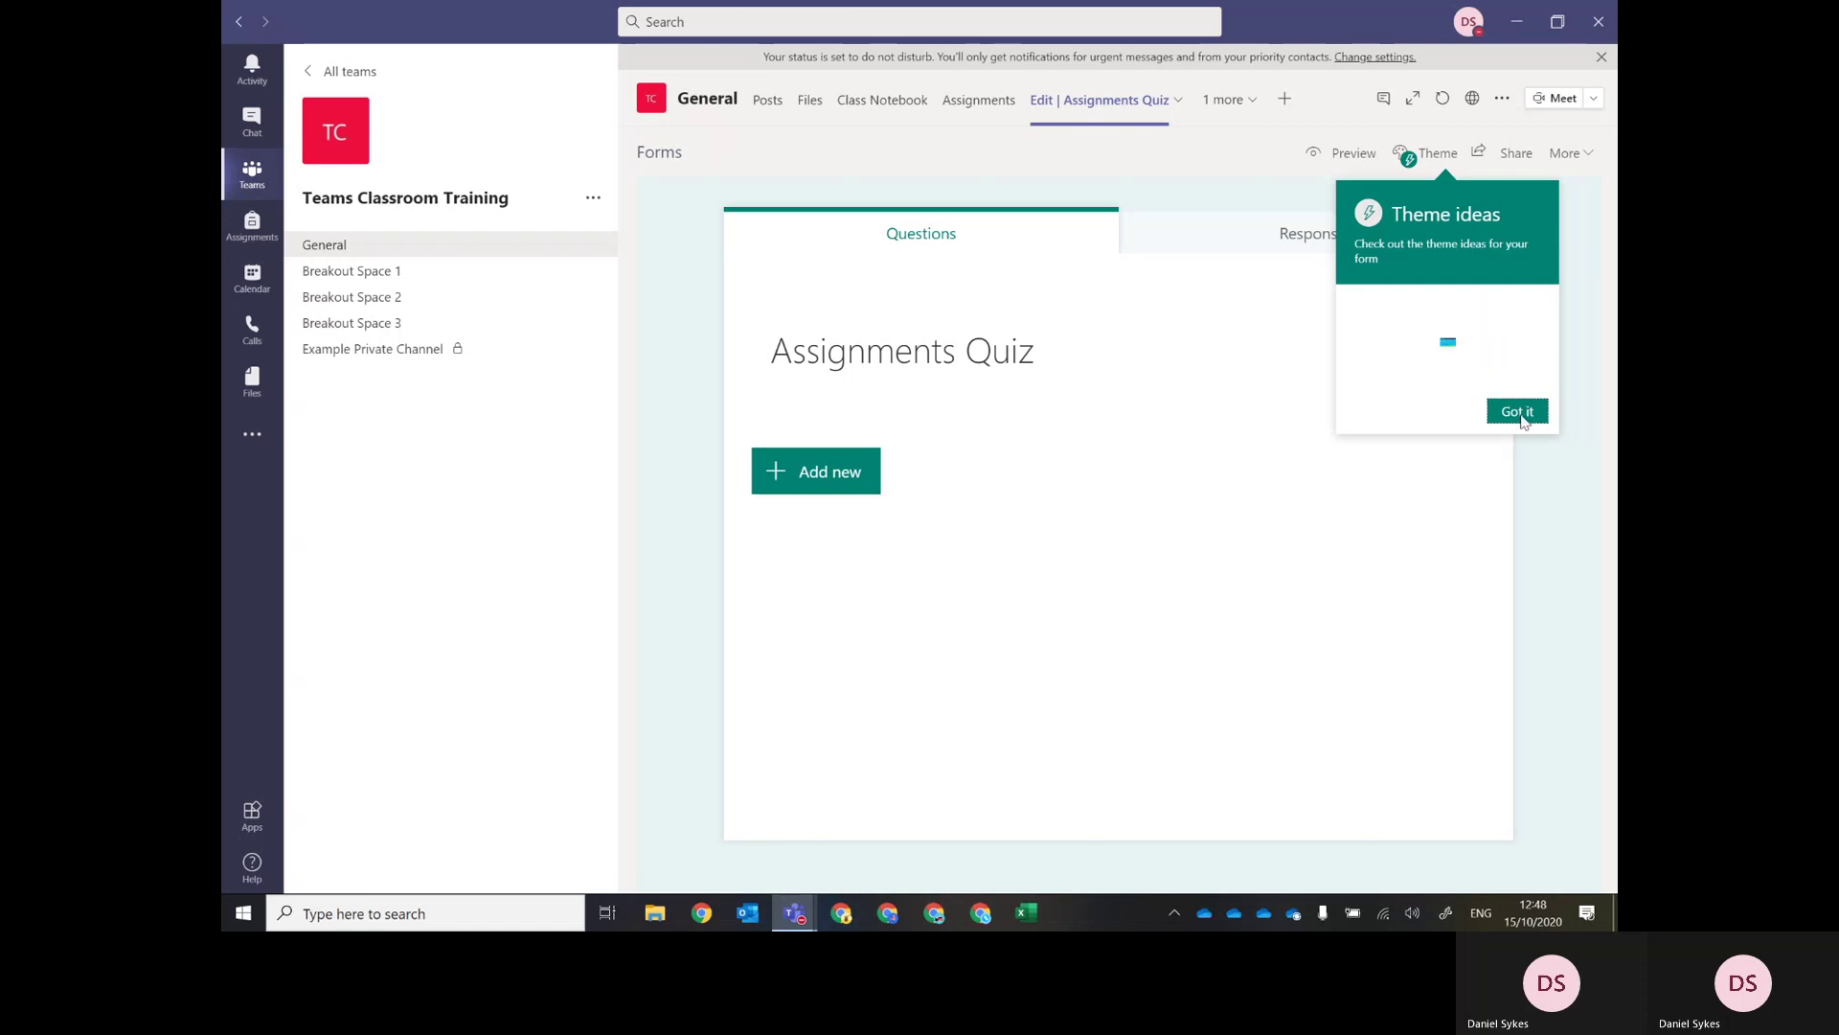
Try the Orange desk theme, then apply the book background theme to the form.
click(1434, 154)
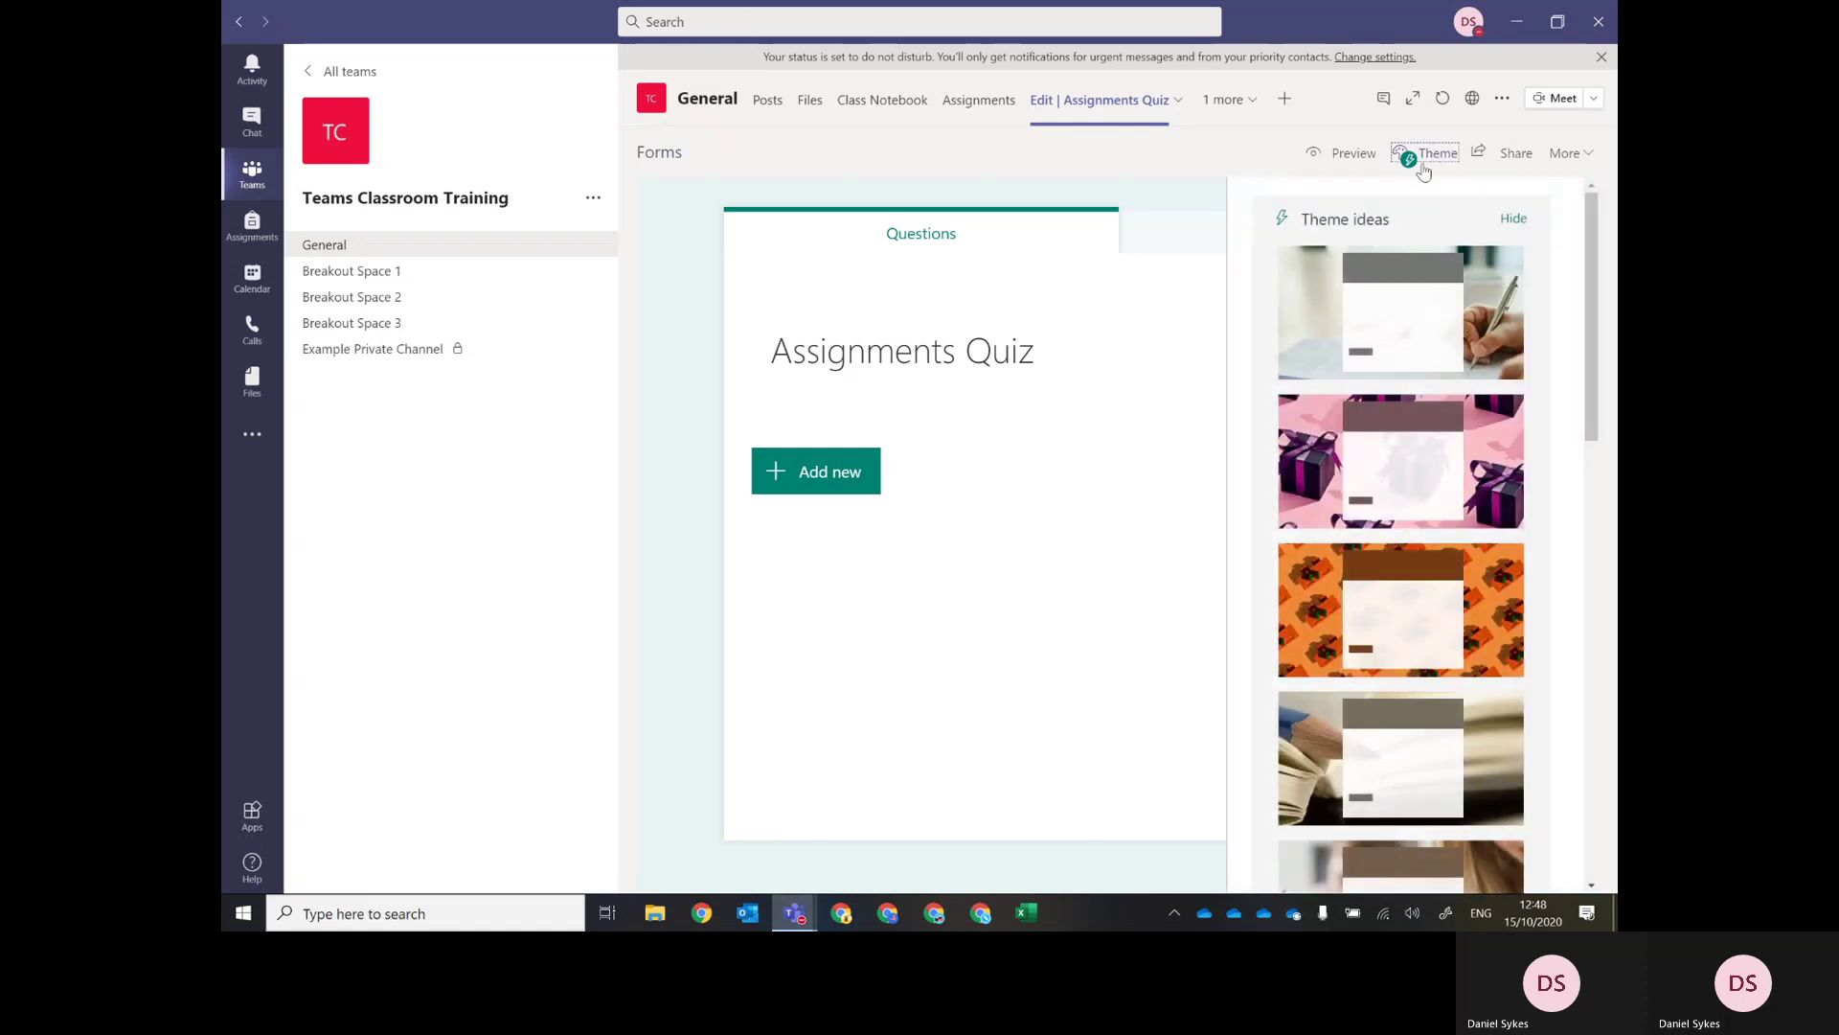
click(1342, 609)
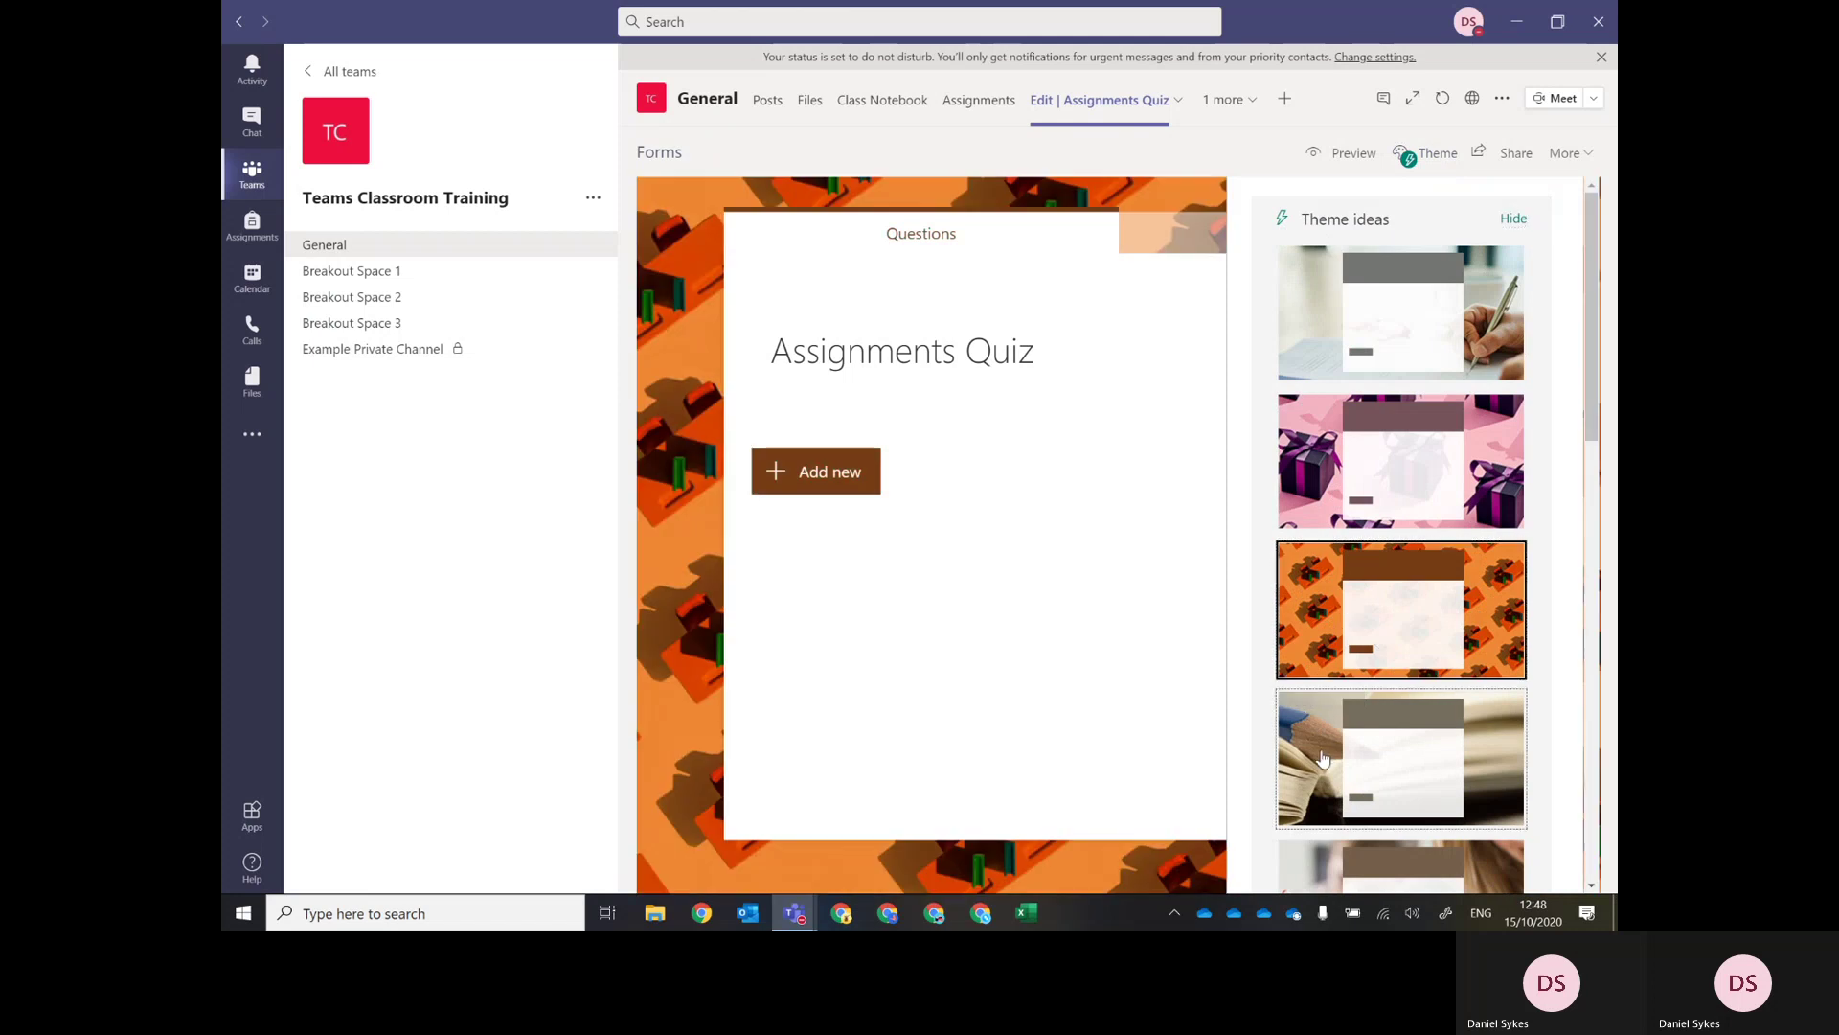
click(1323, 758)
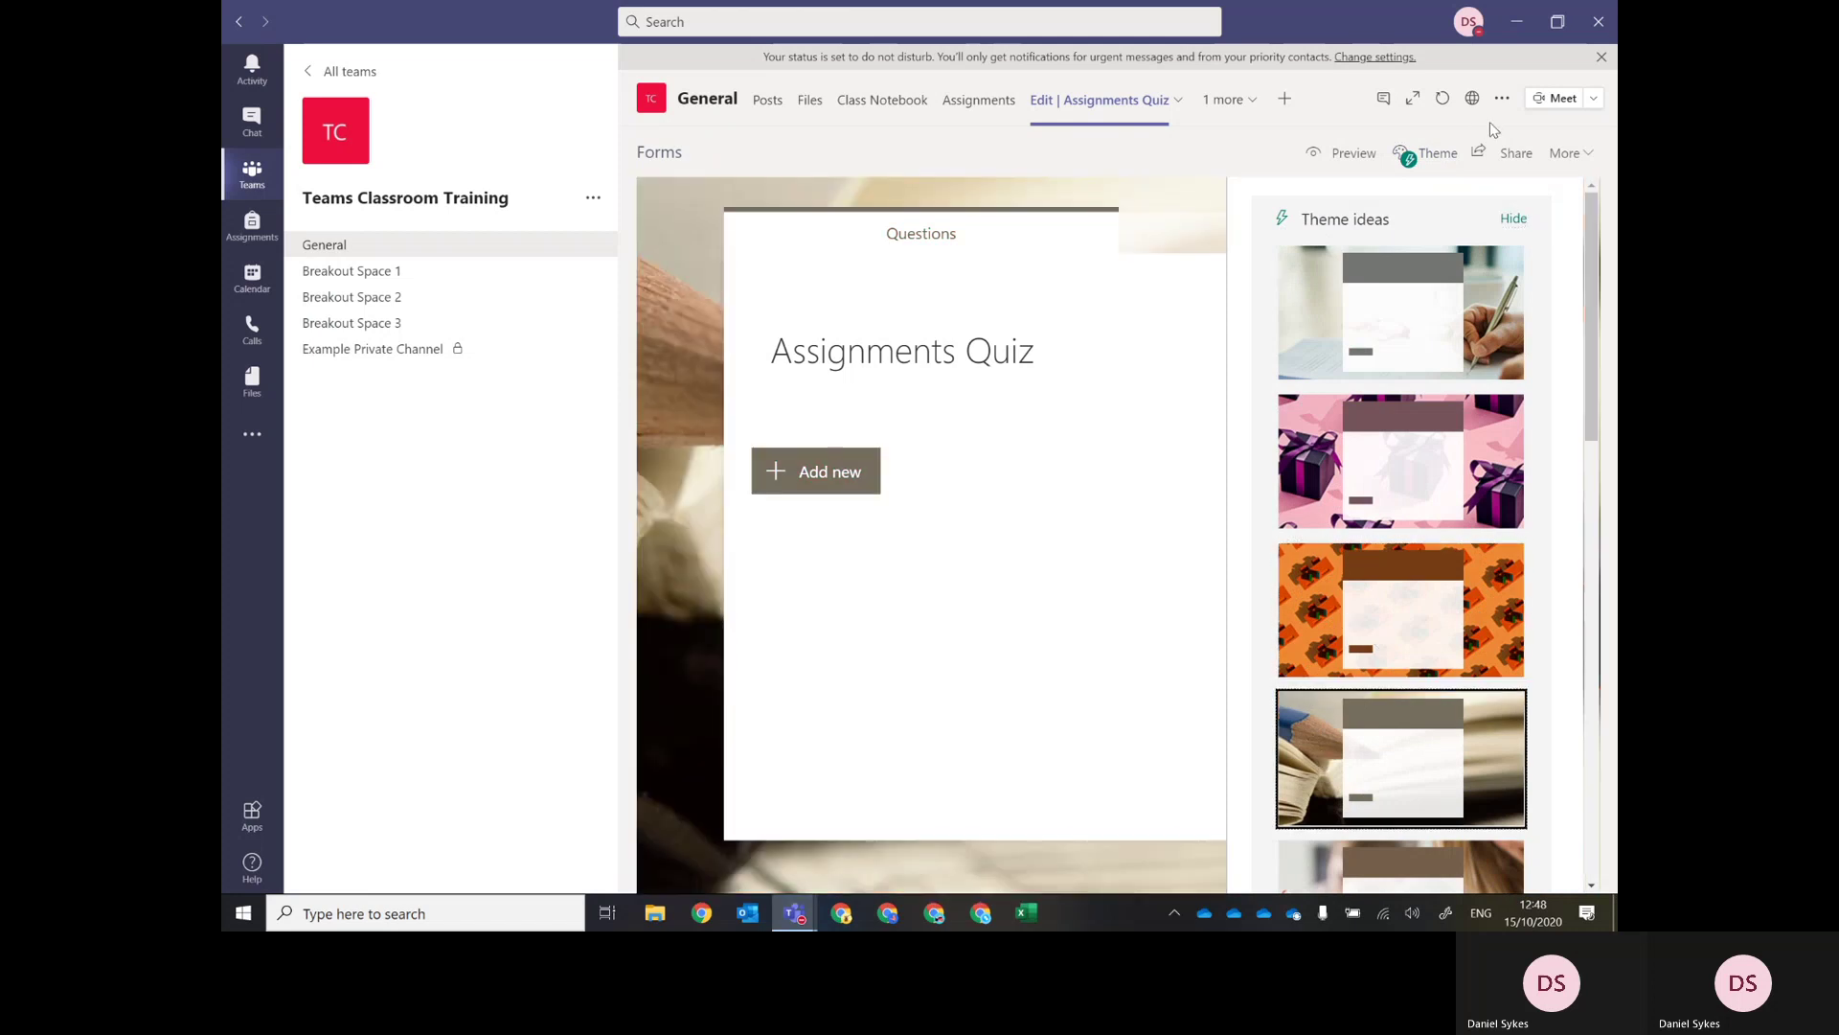
click(1436, 161)
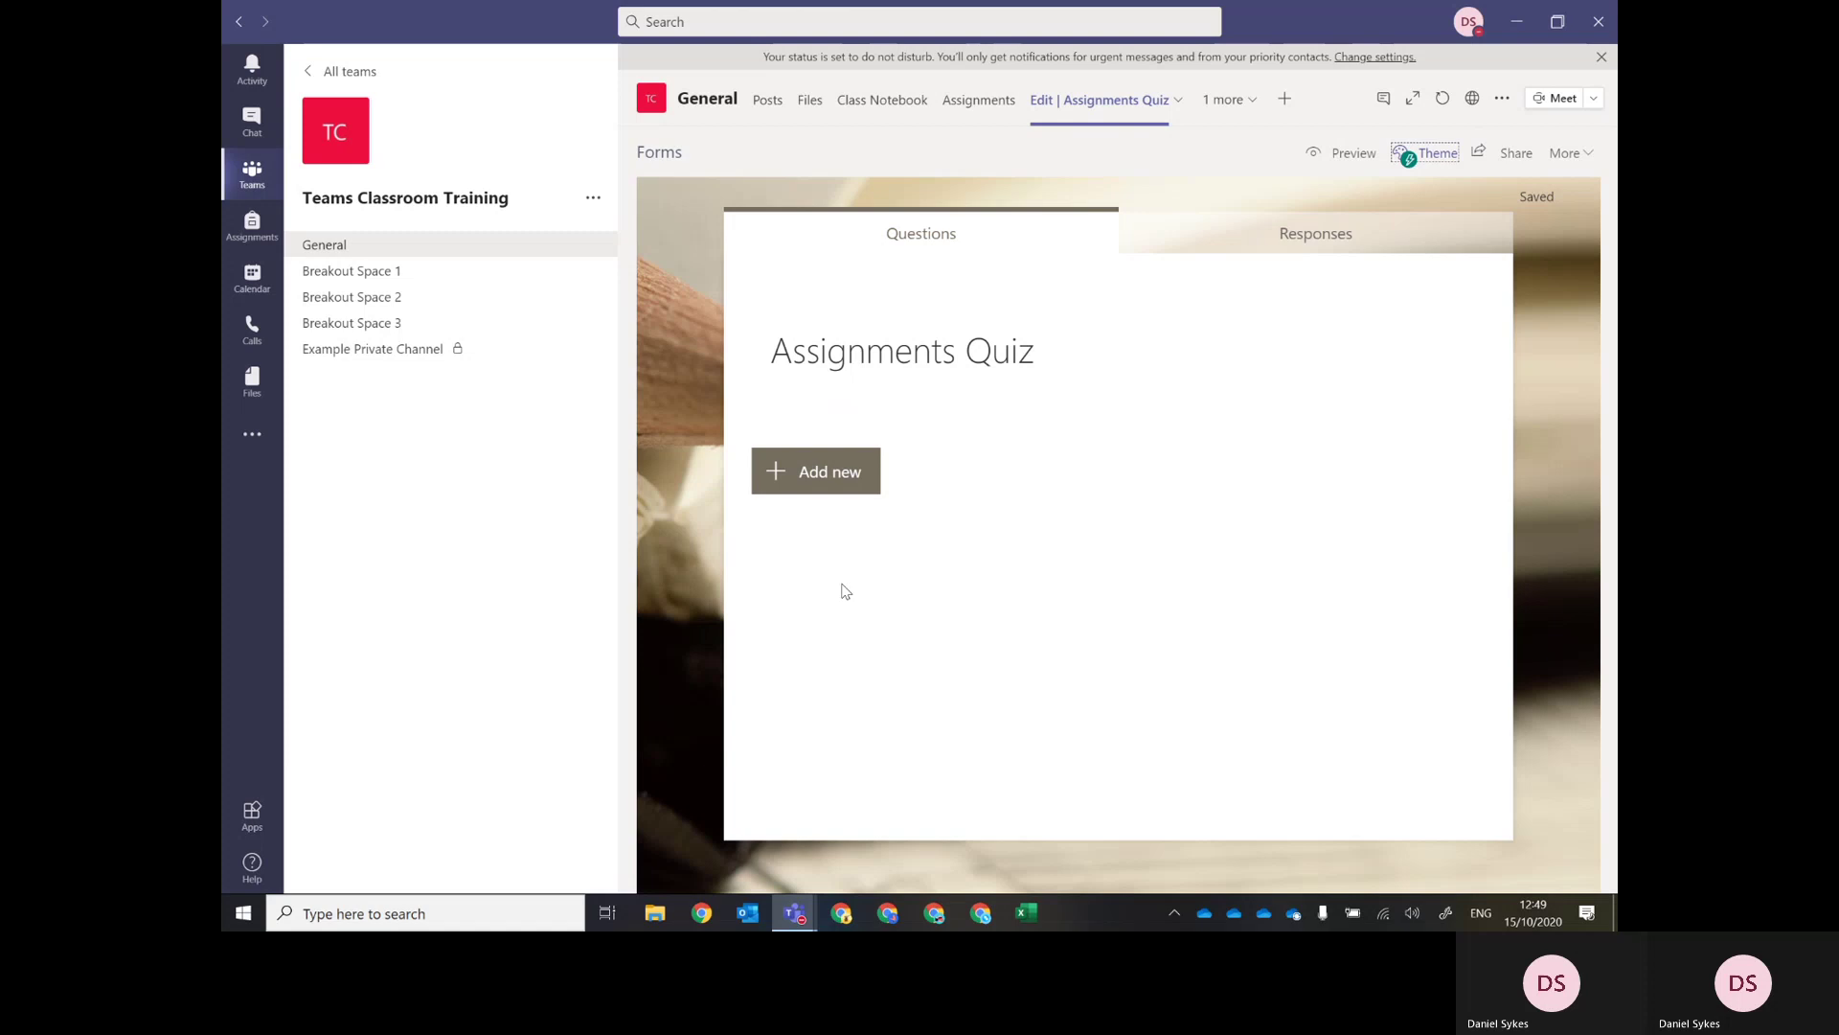
click(856, 487)
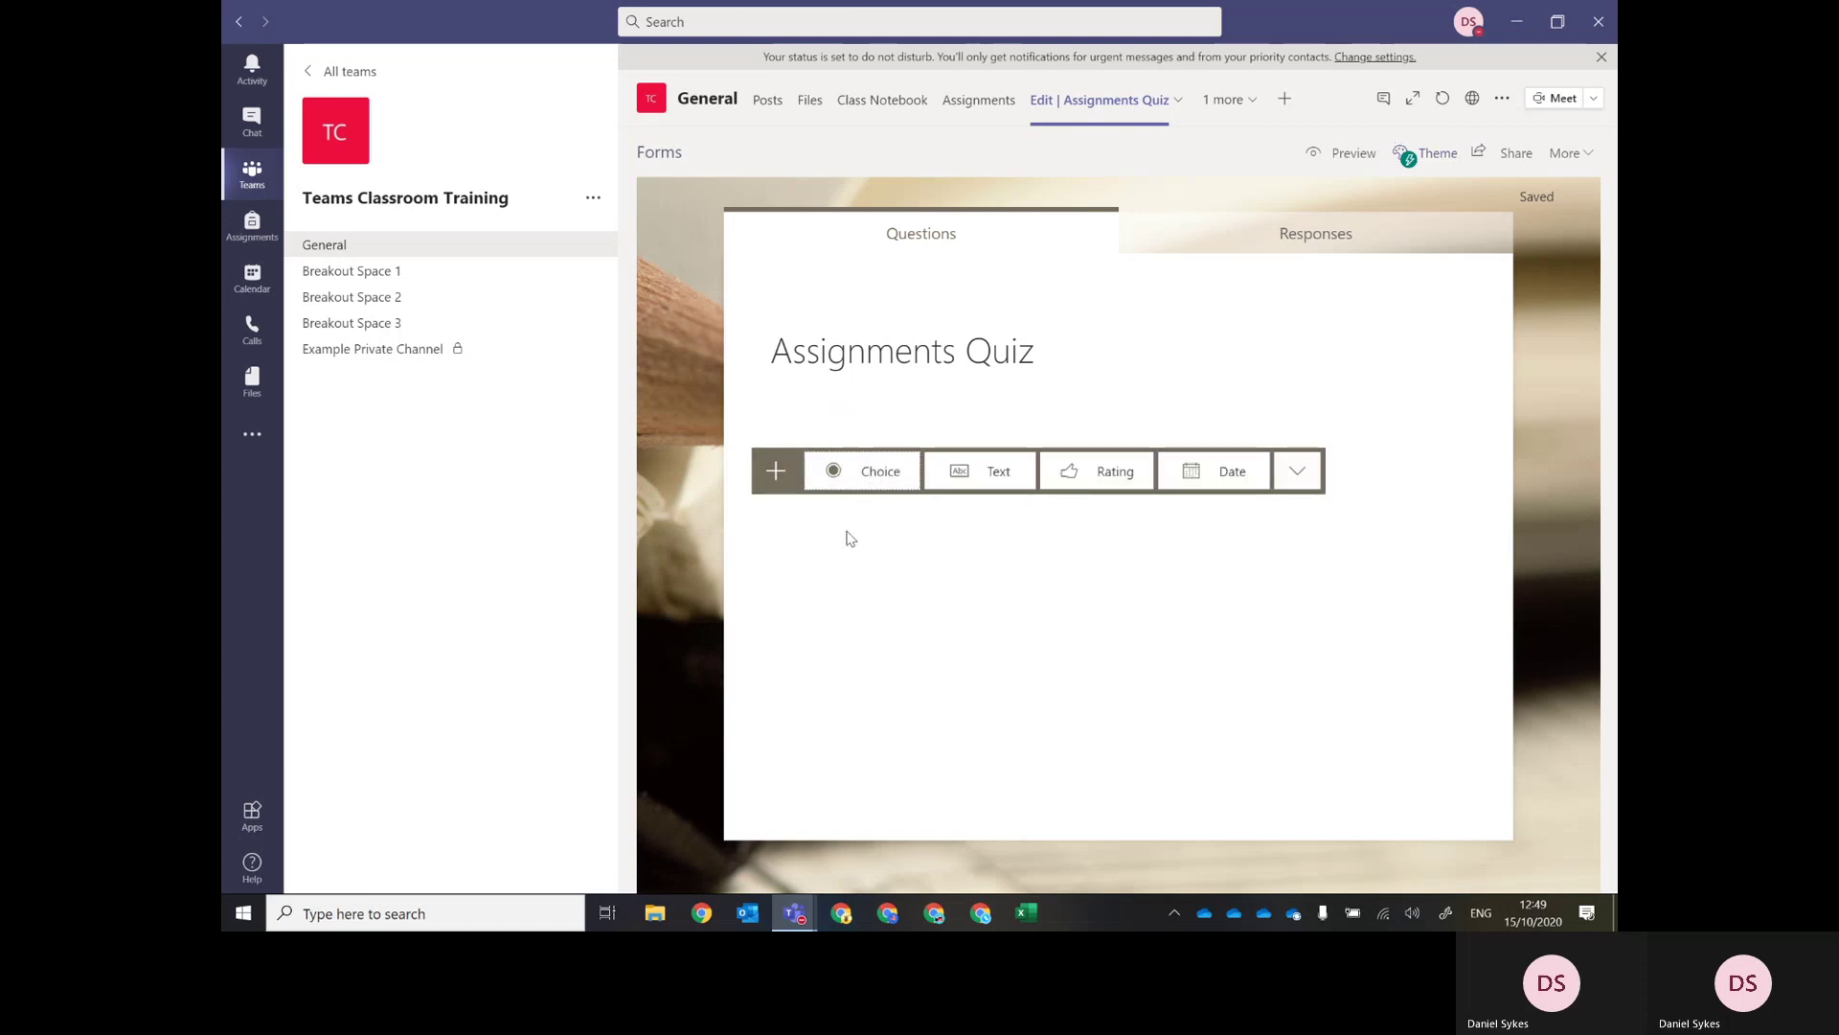
Add a choice question 'Did you like the assignment?' with answers Yes, No and Maybe.
click(872, 472)
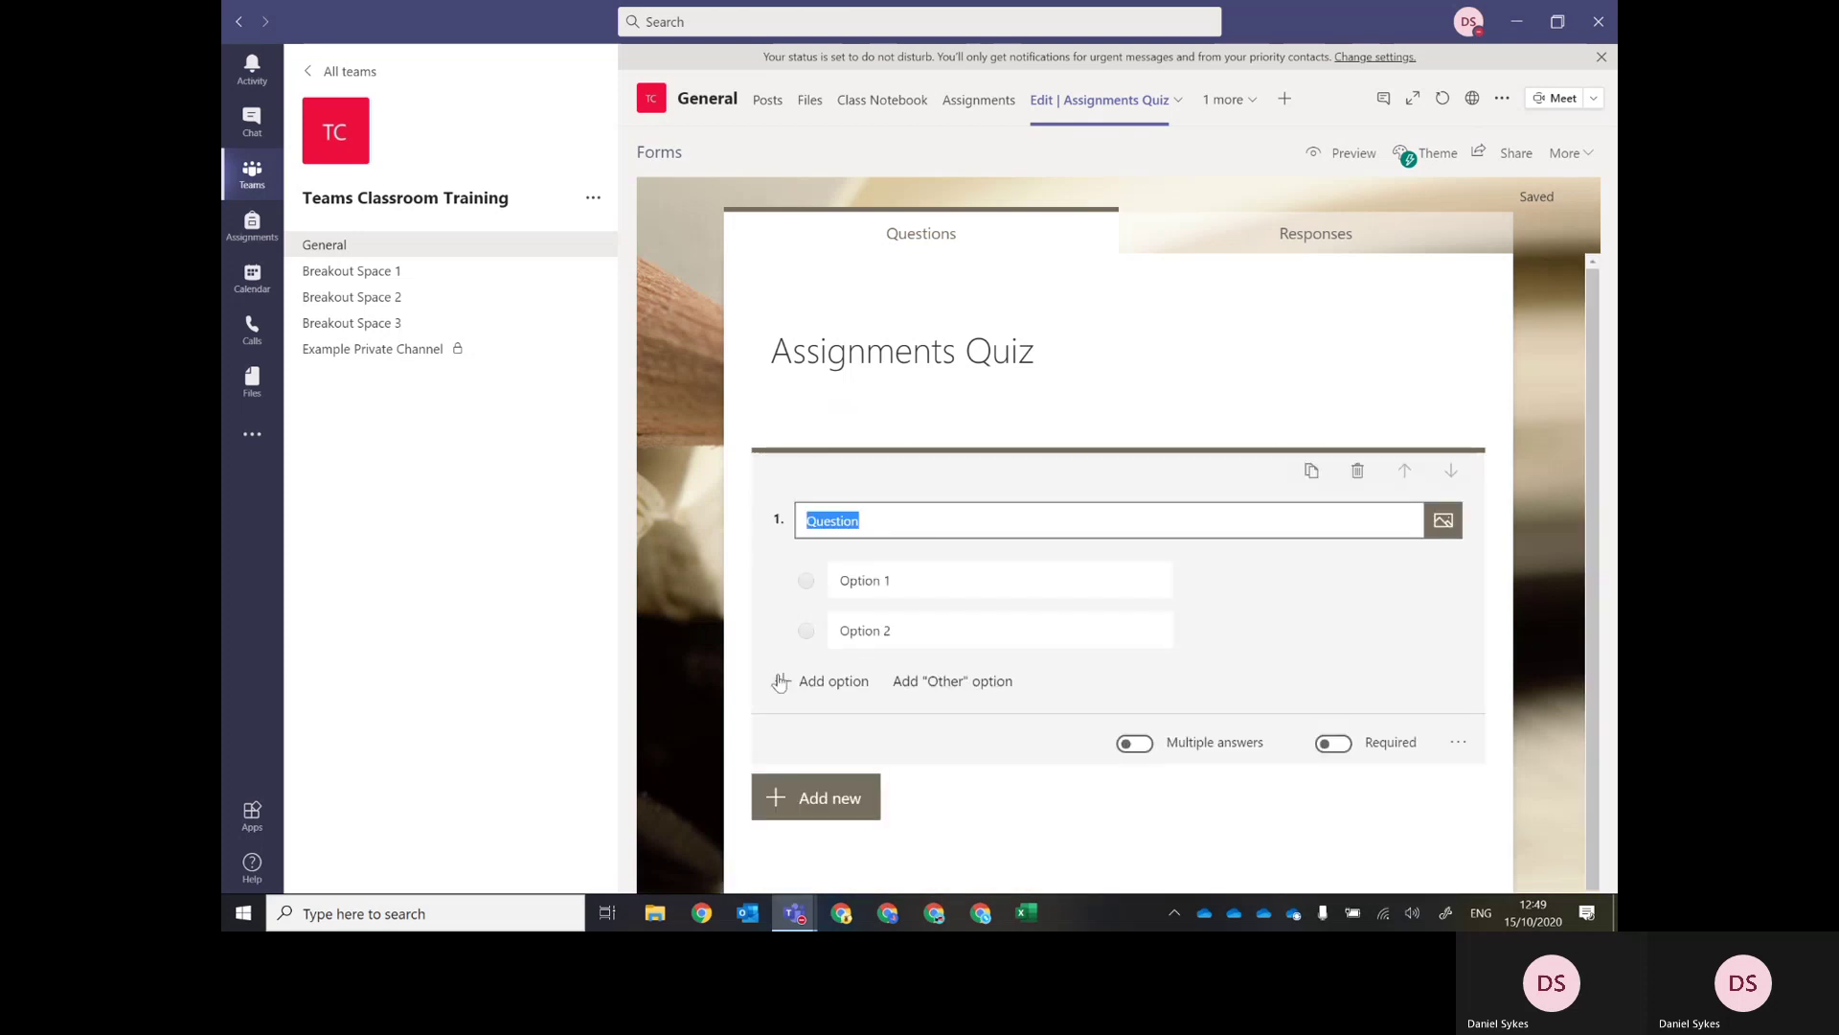
text(Did)
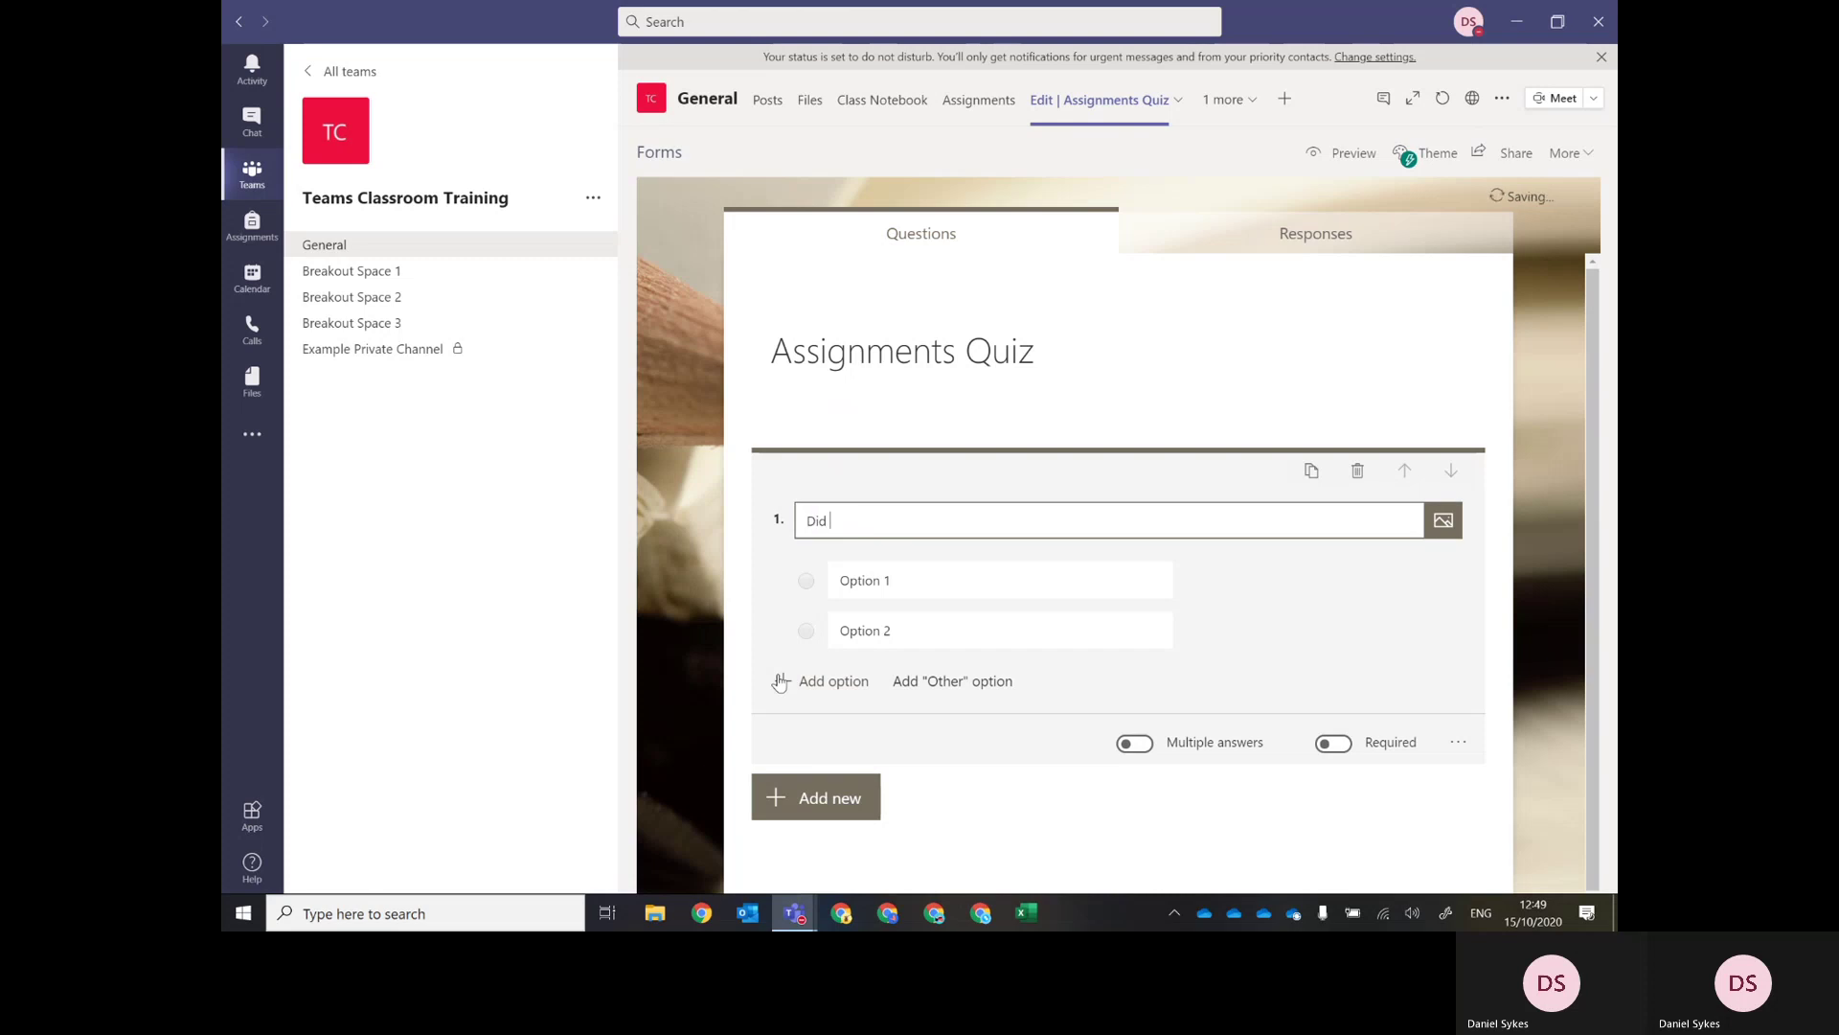
text( you like the assignment?)
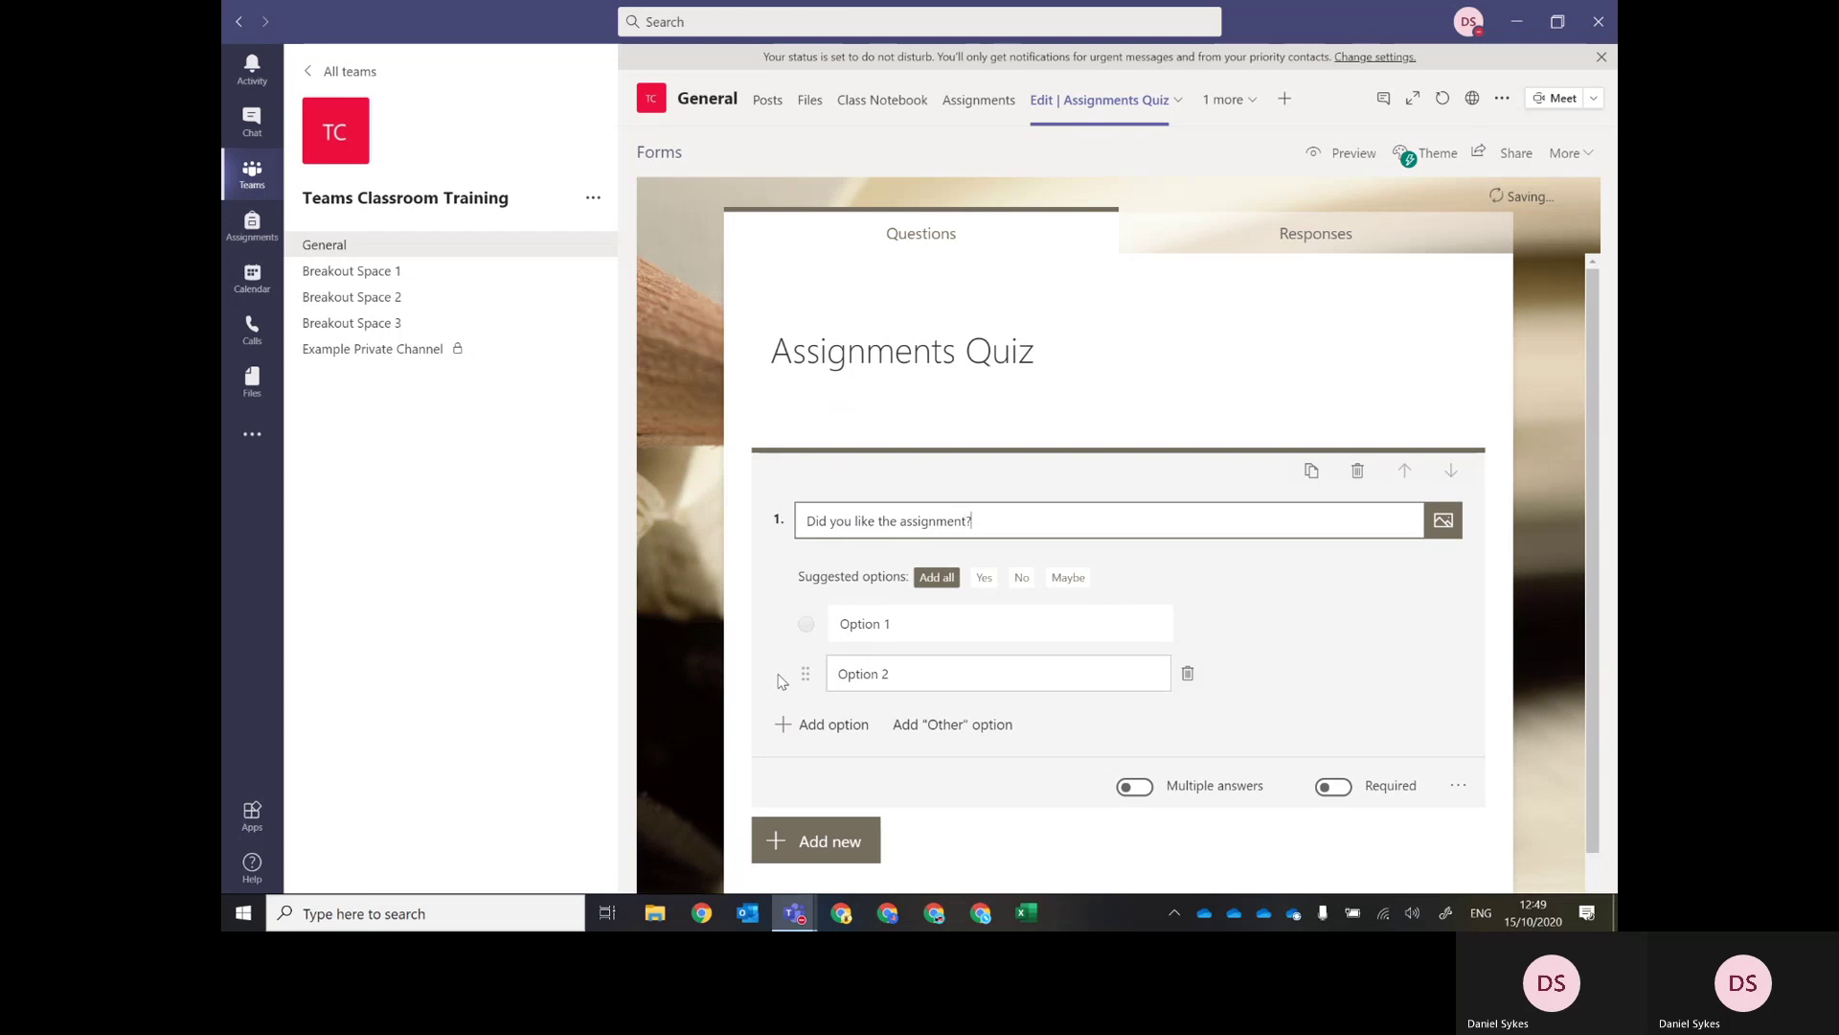
click(983, 579)
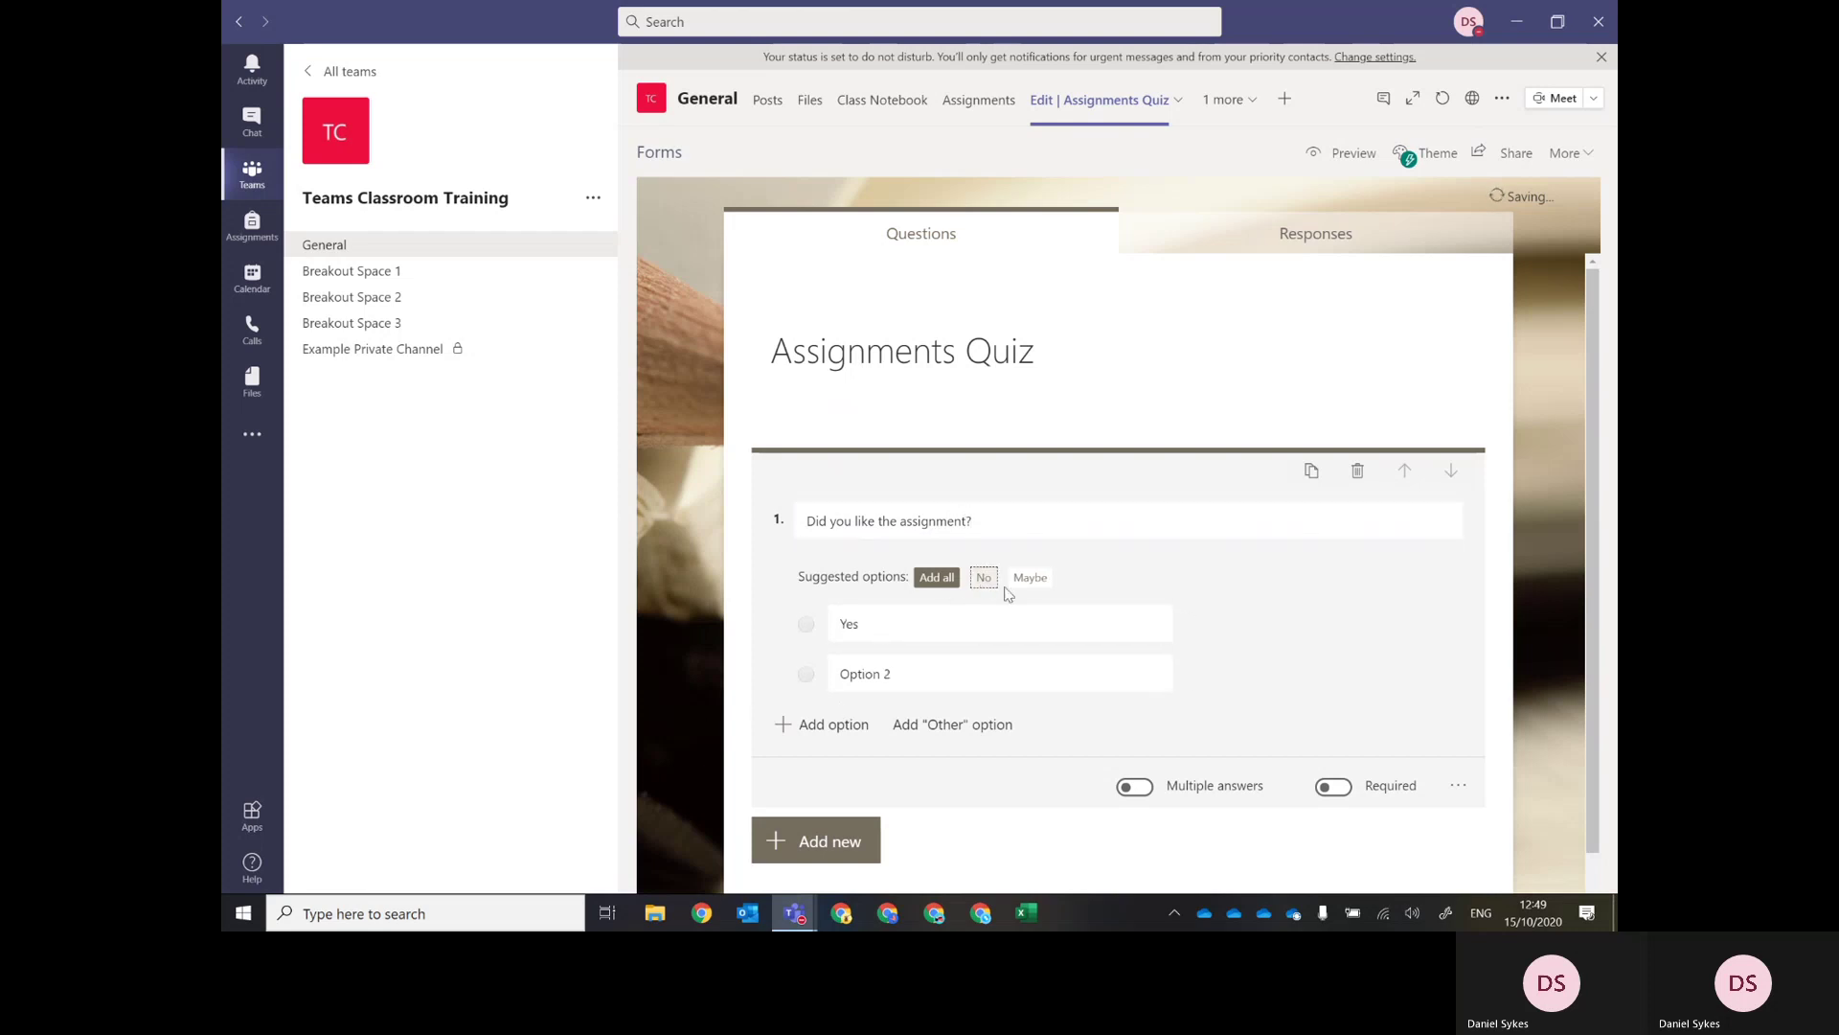
click(983, 577)
click(825, 724)
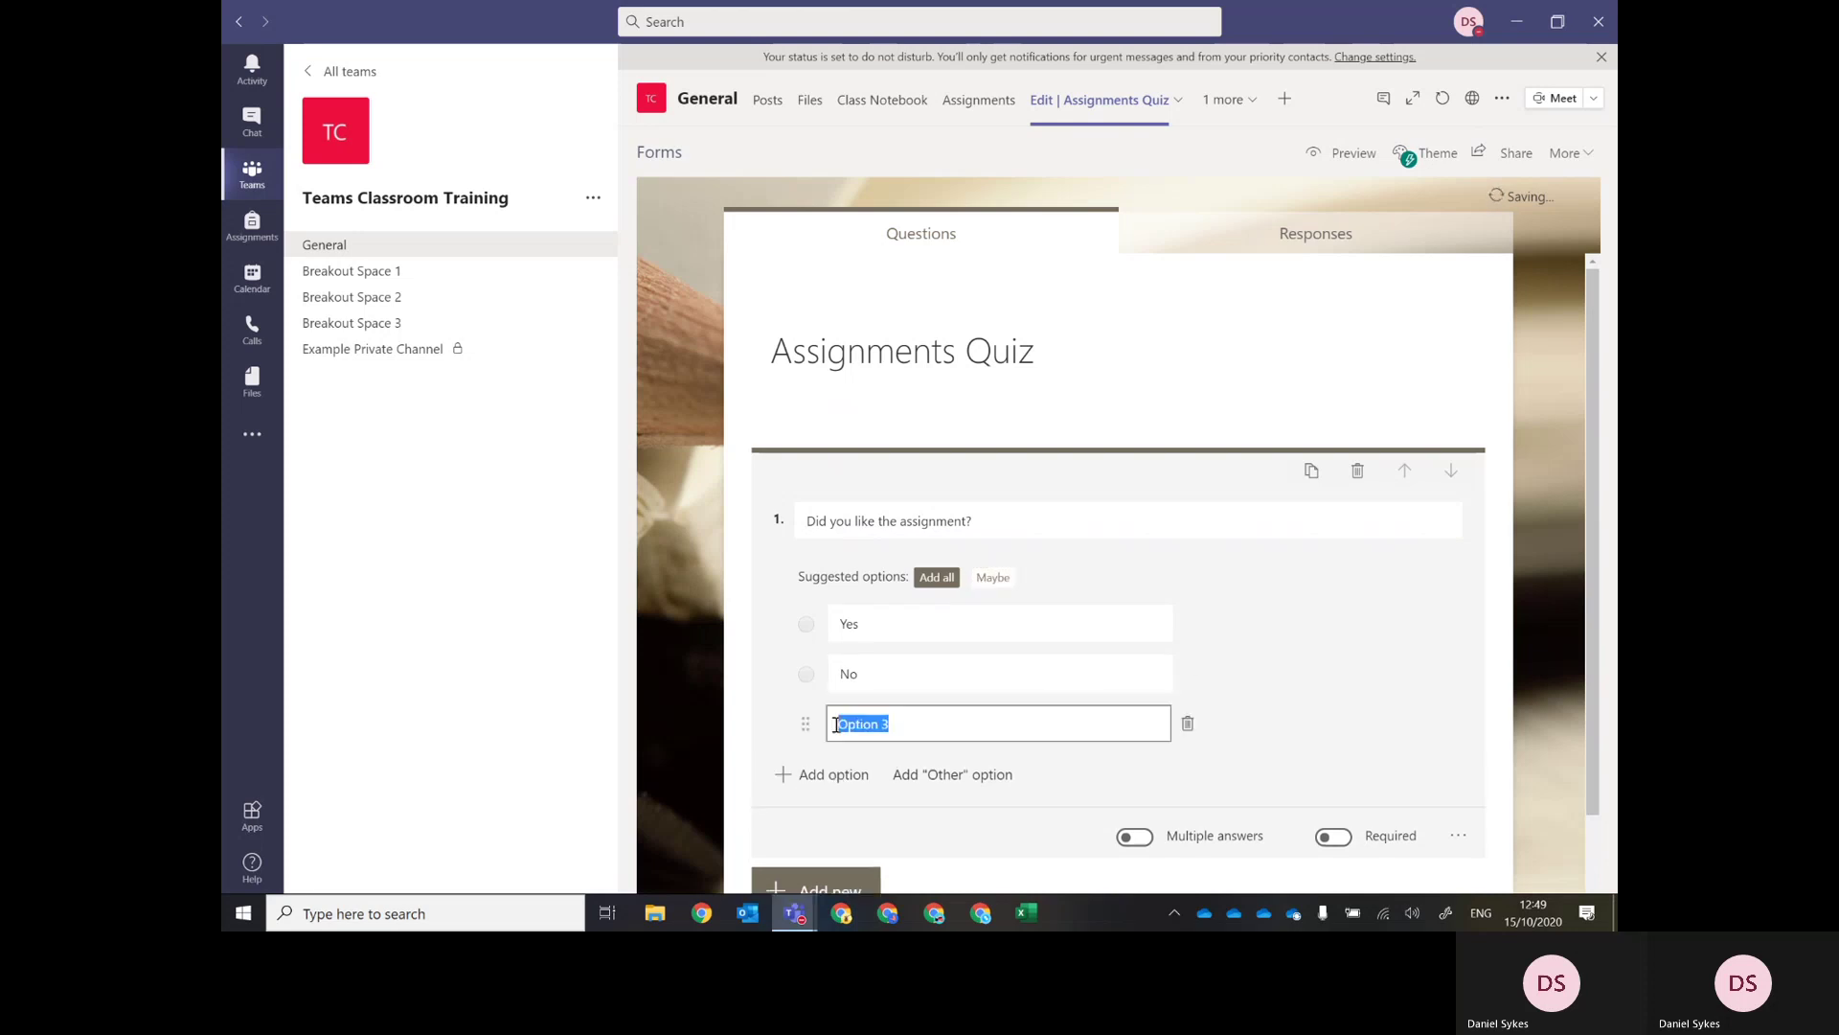
click(992, 576)
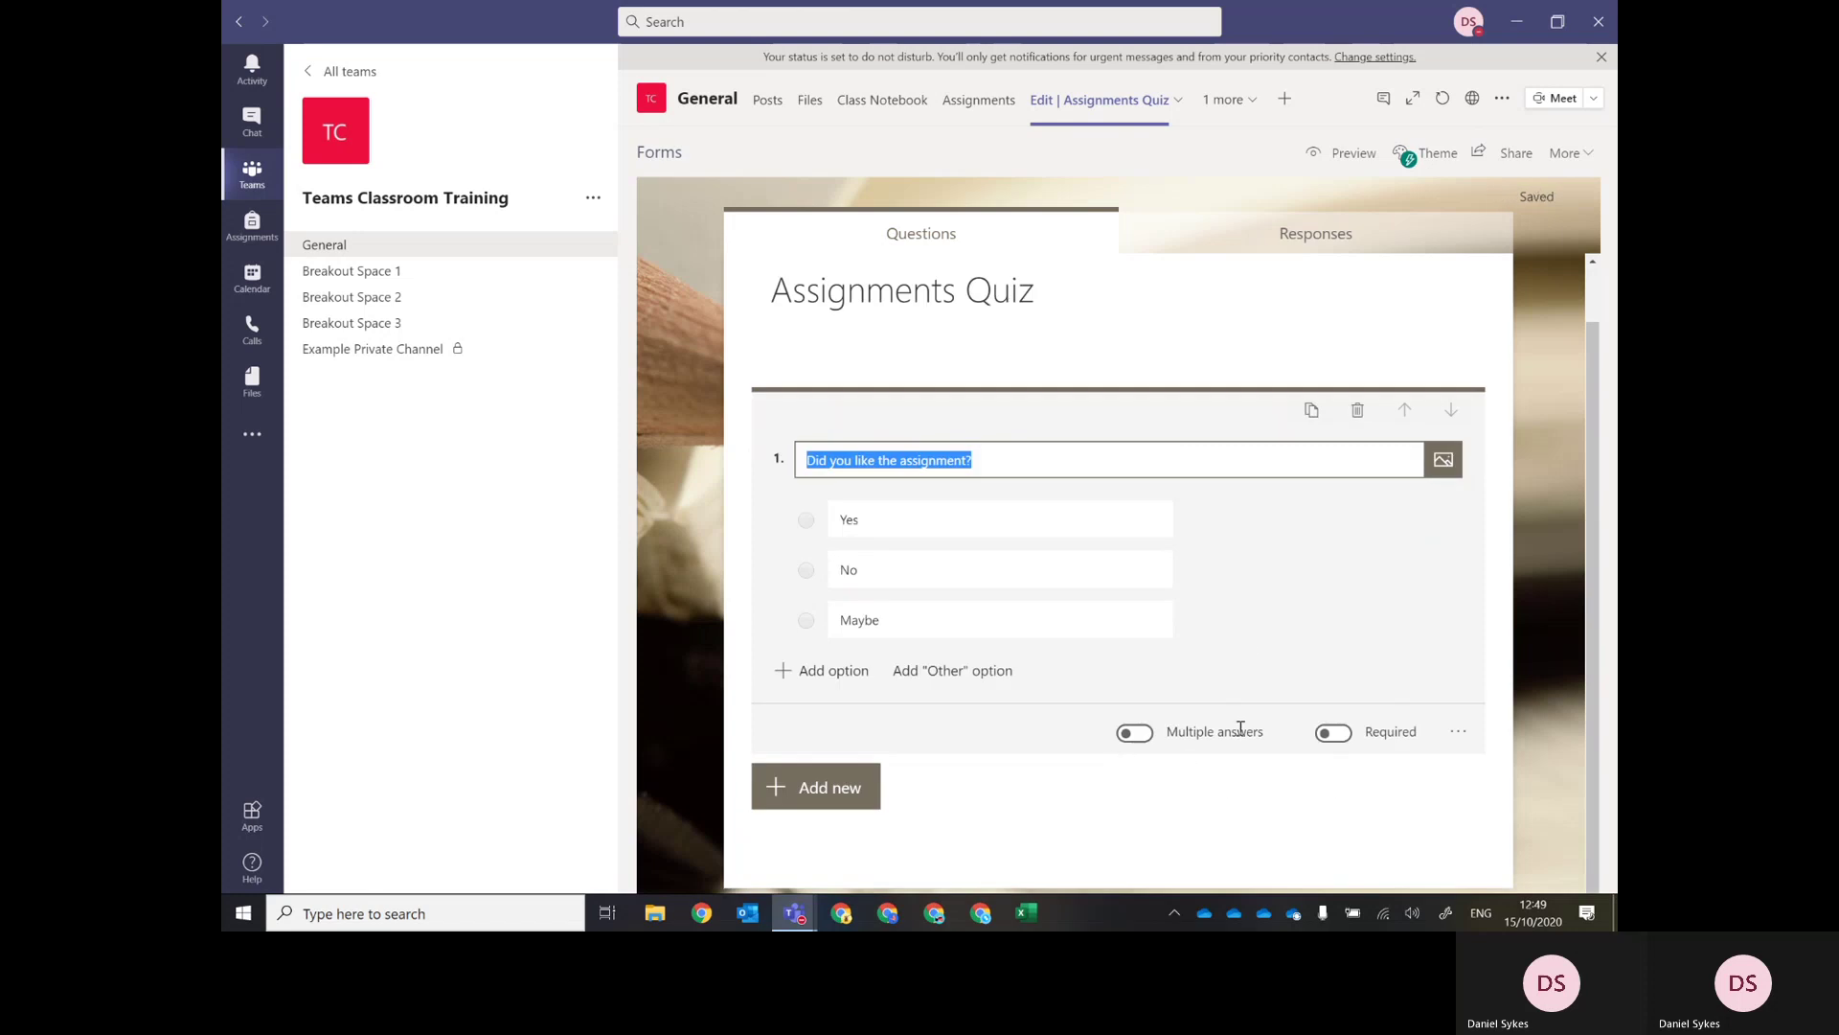
Make question 1 required, leaving its extra settings unchanged.
click(1333, 734)
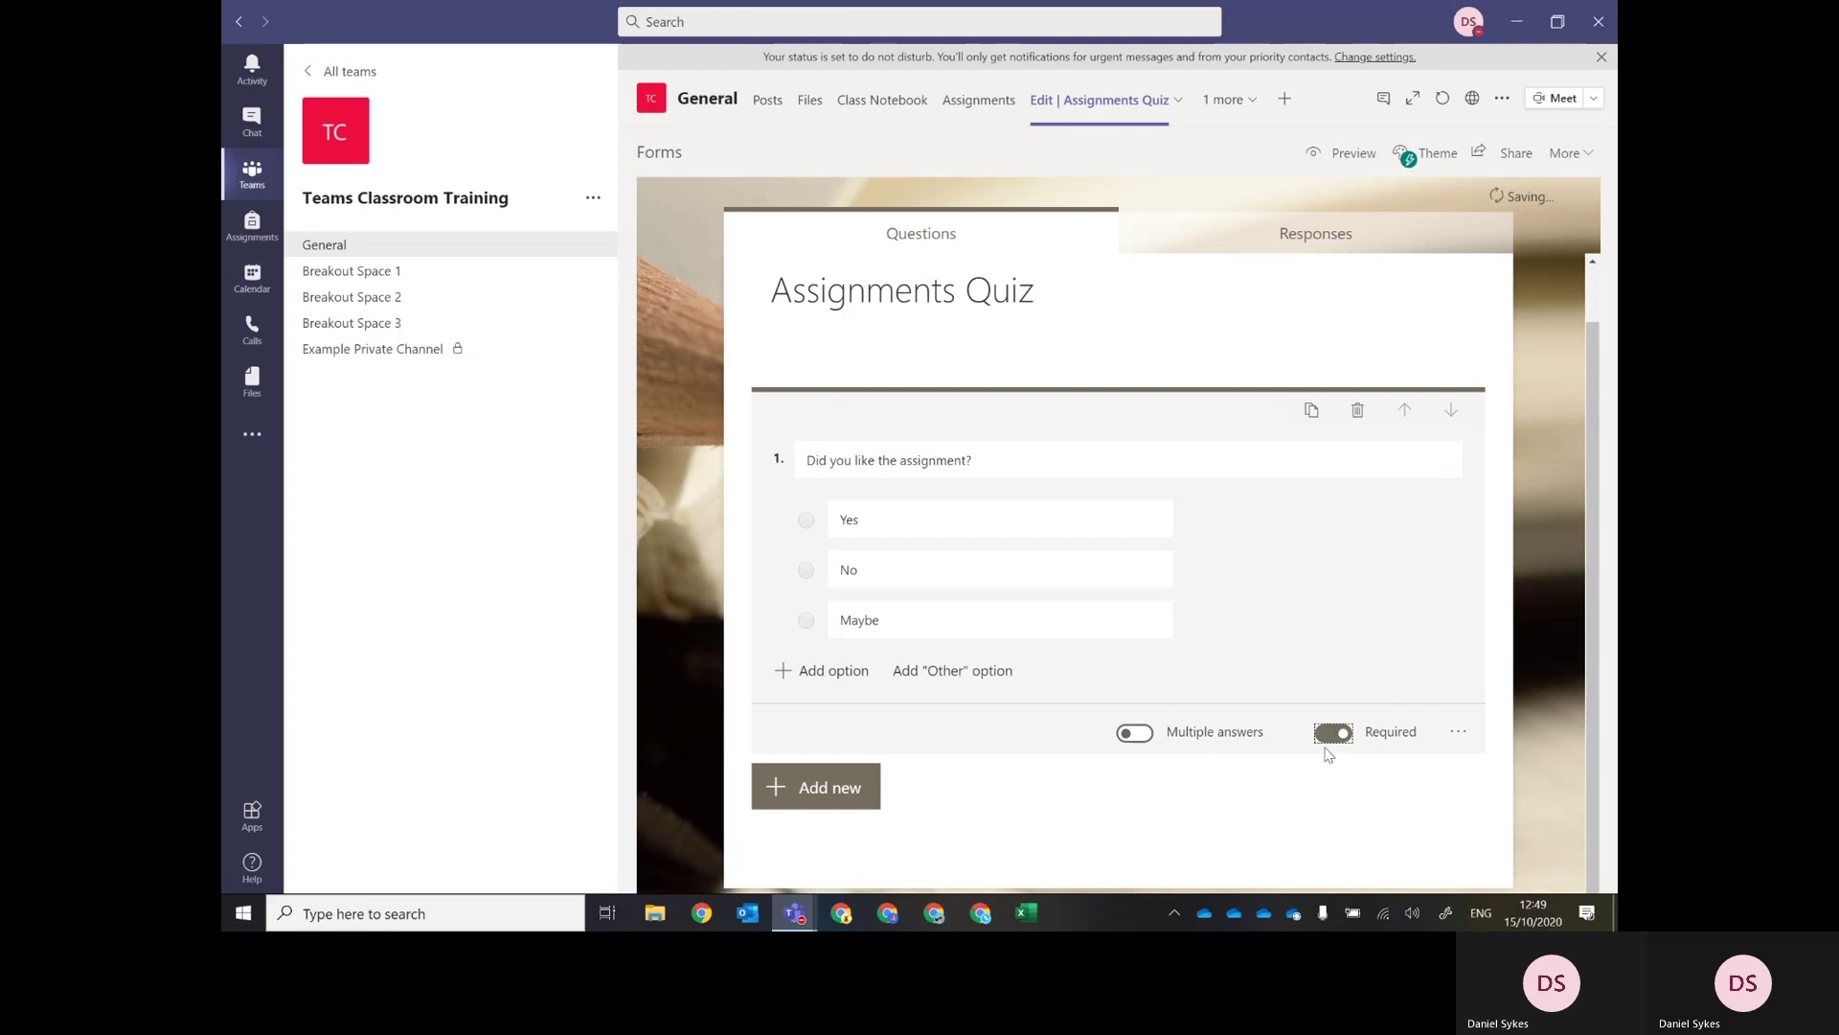
click(1458, 732)
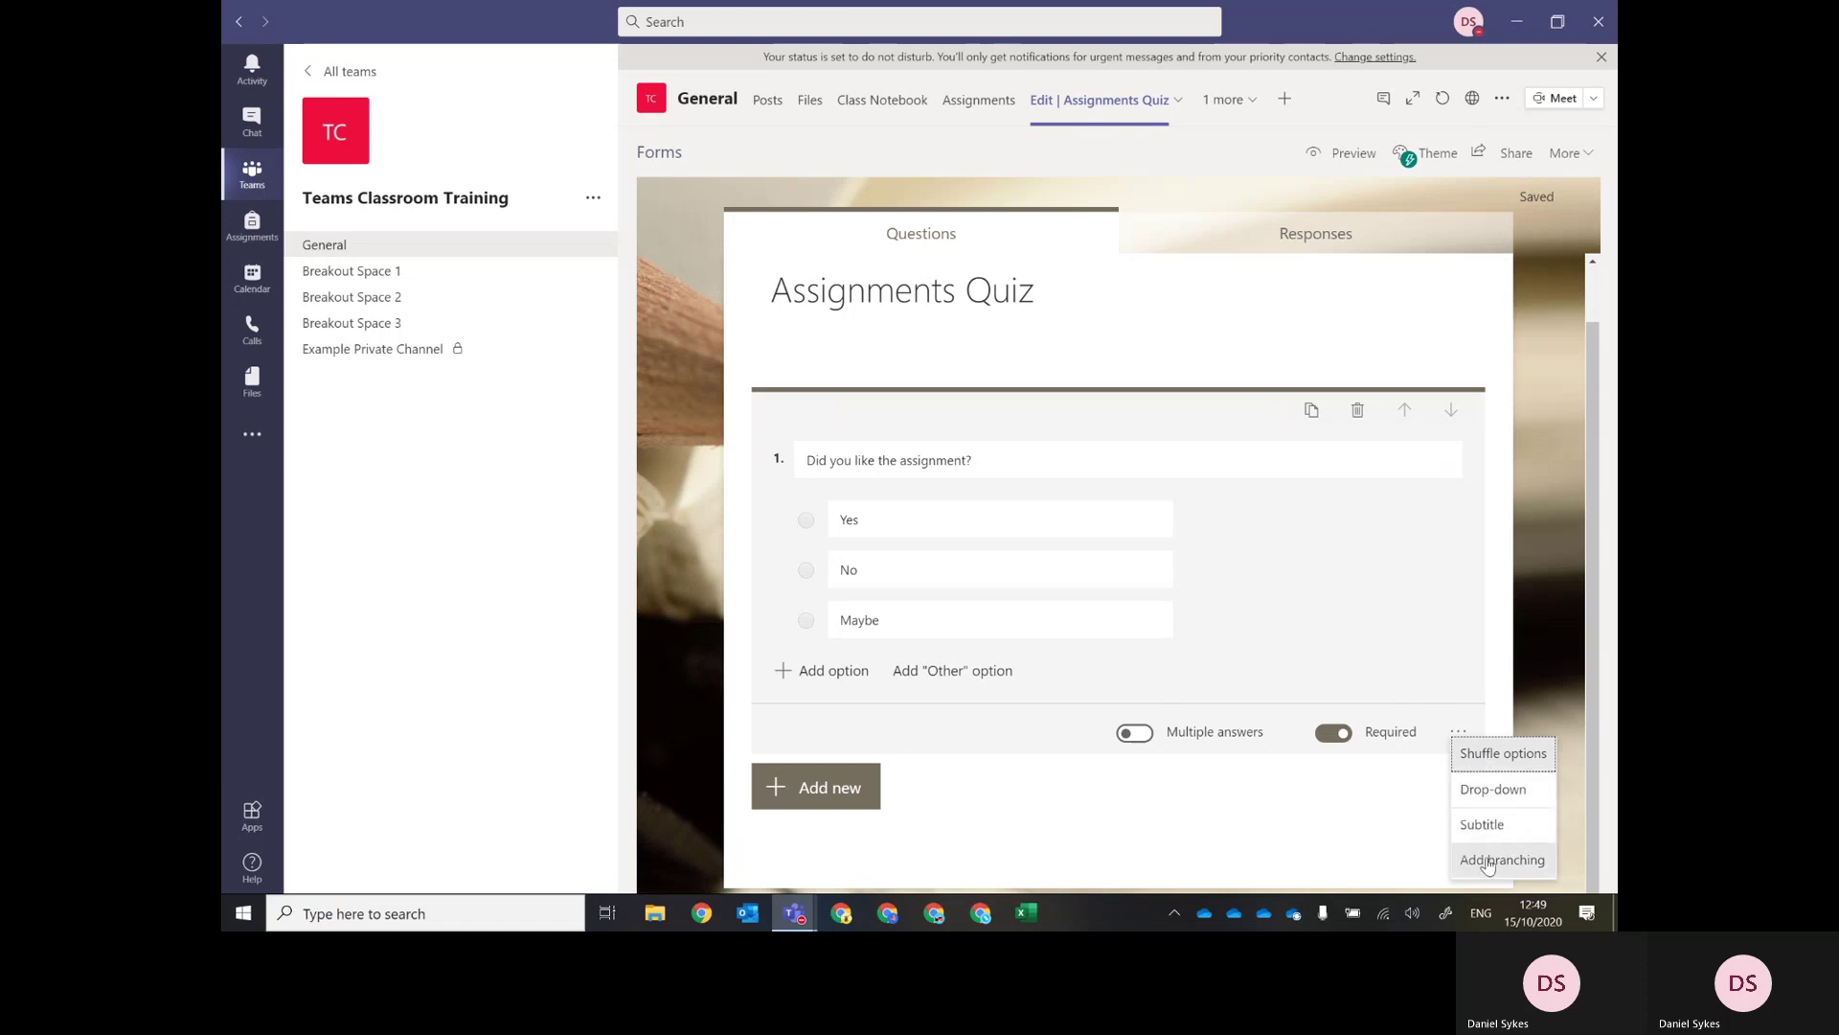
click(1327, 830)
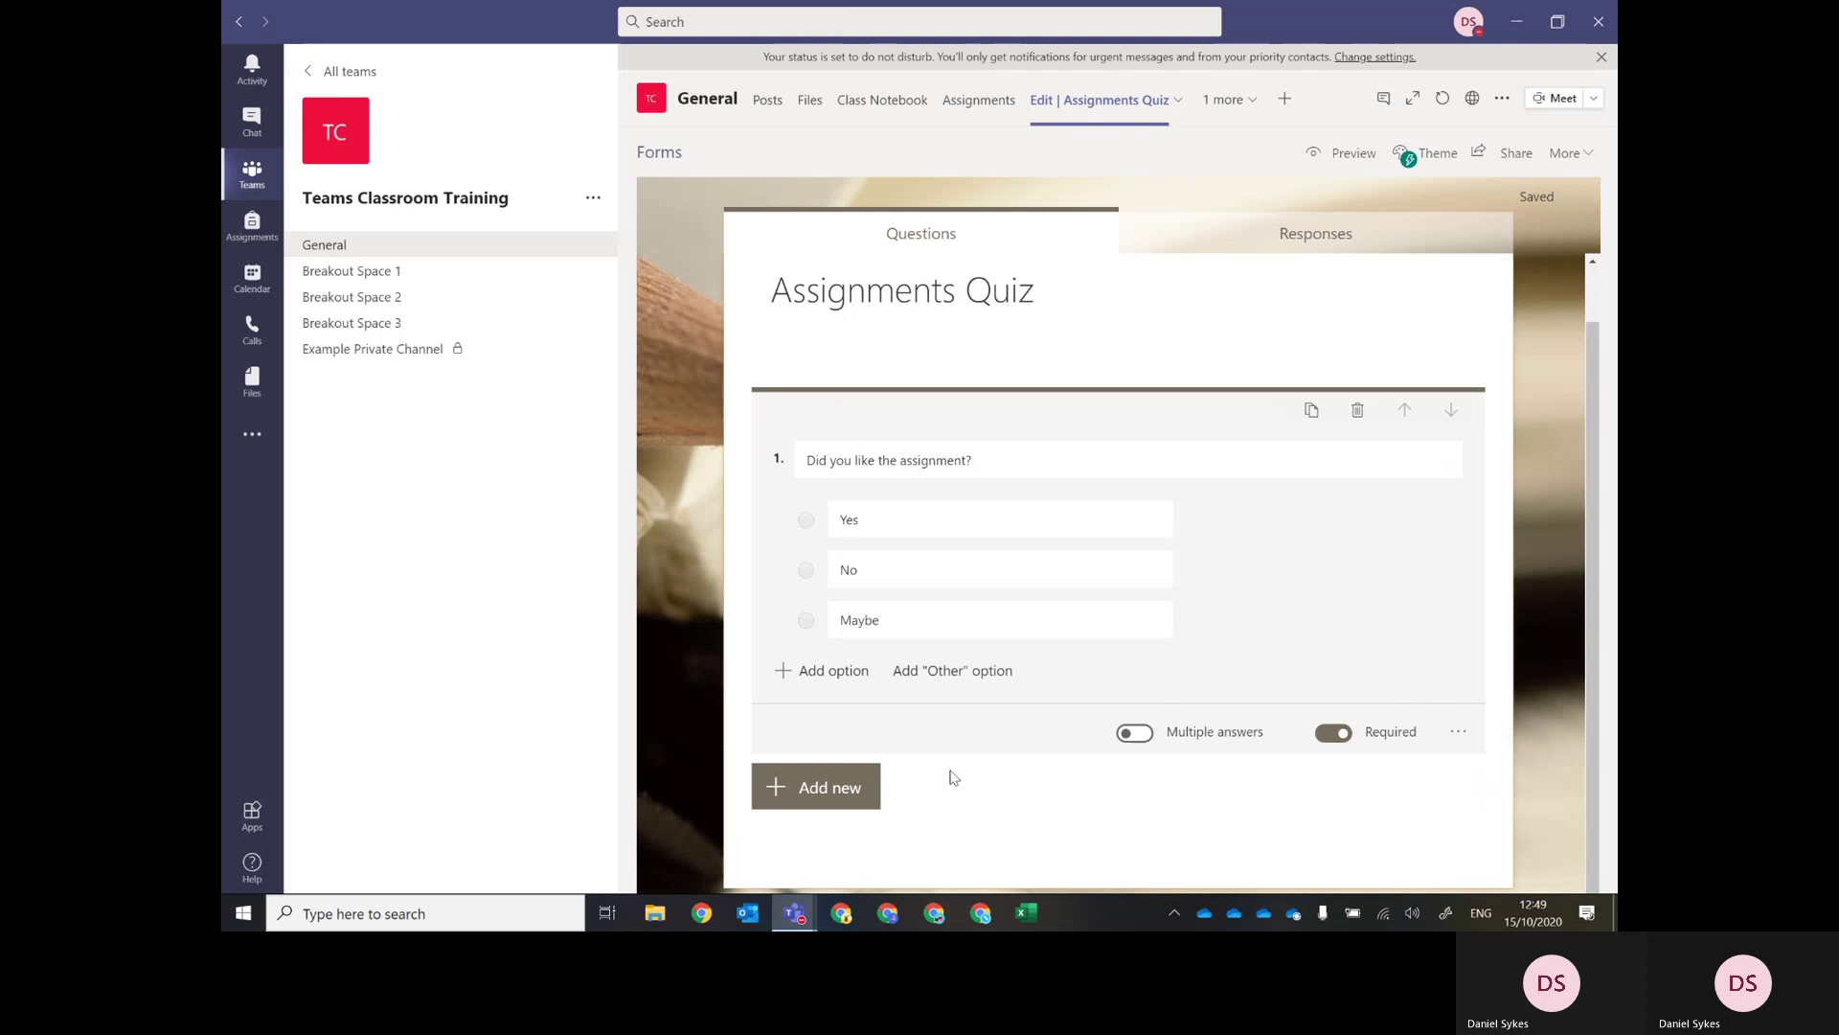
click(813, 784)
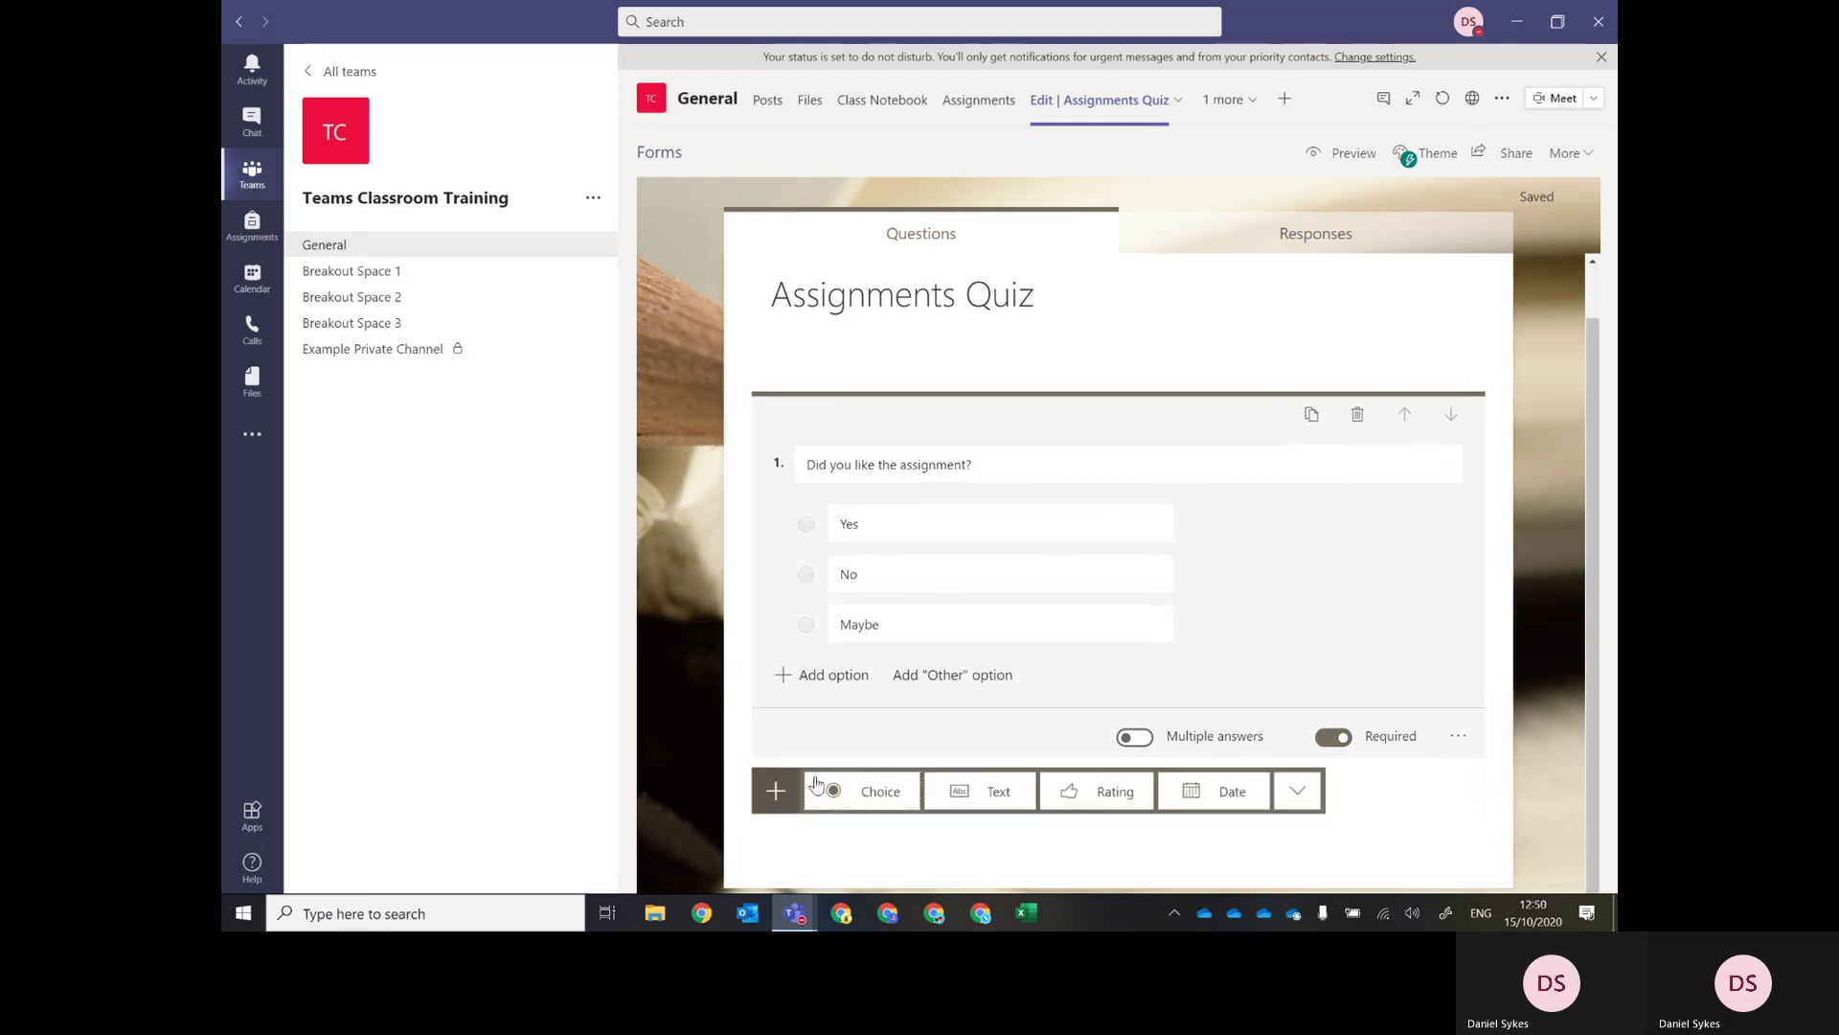
Add a text question 'What is the rationale for your answer?' set to long answer.
click(993, 795)
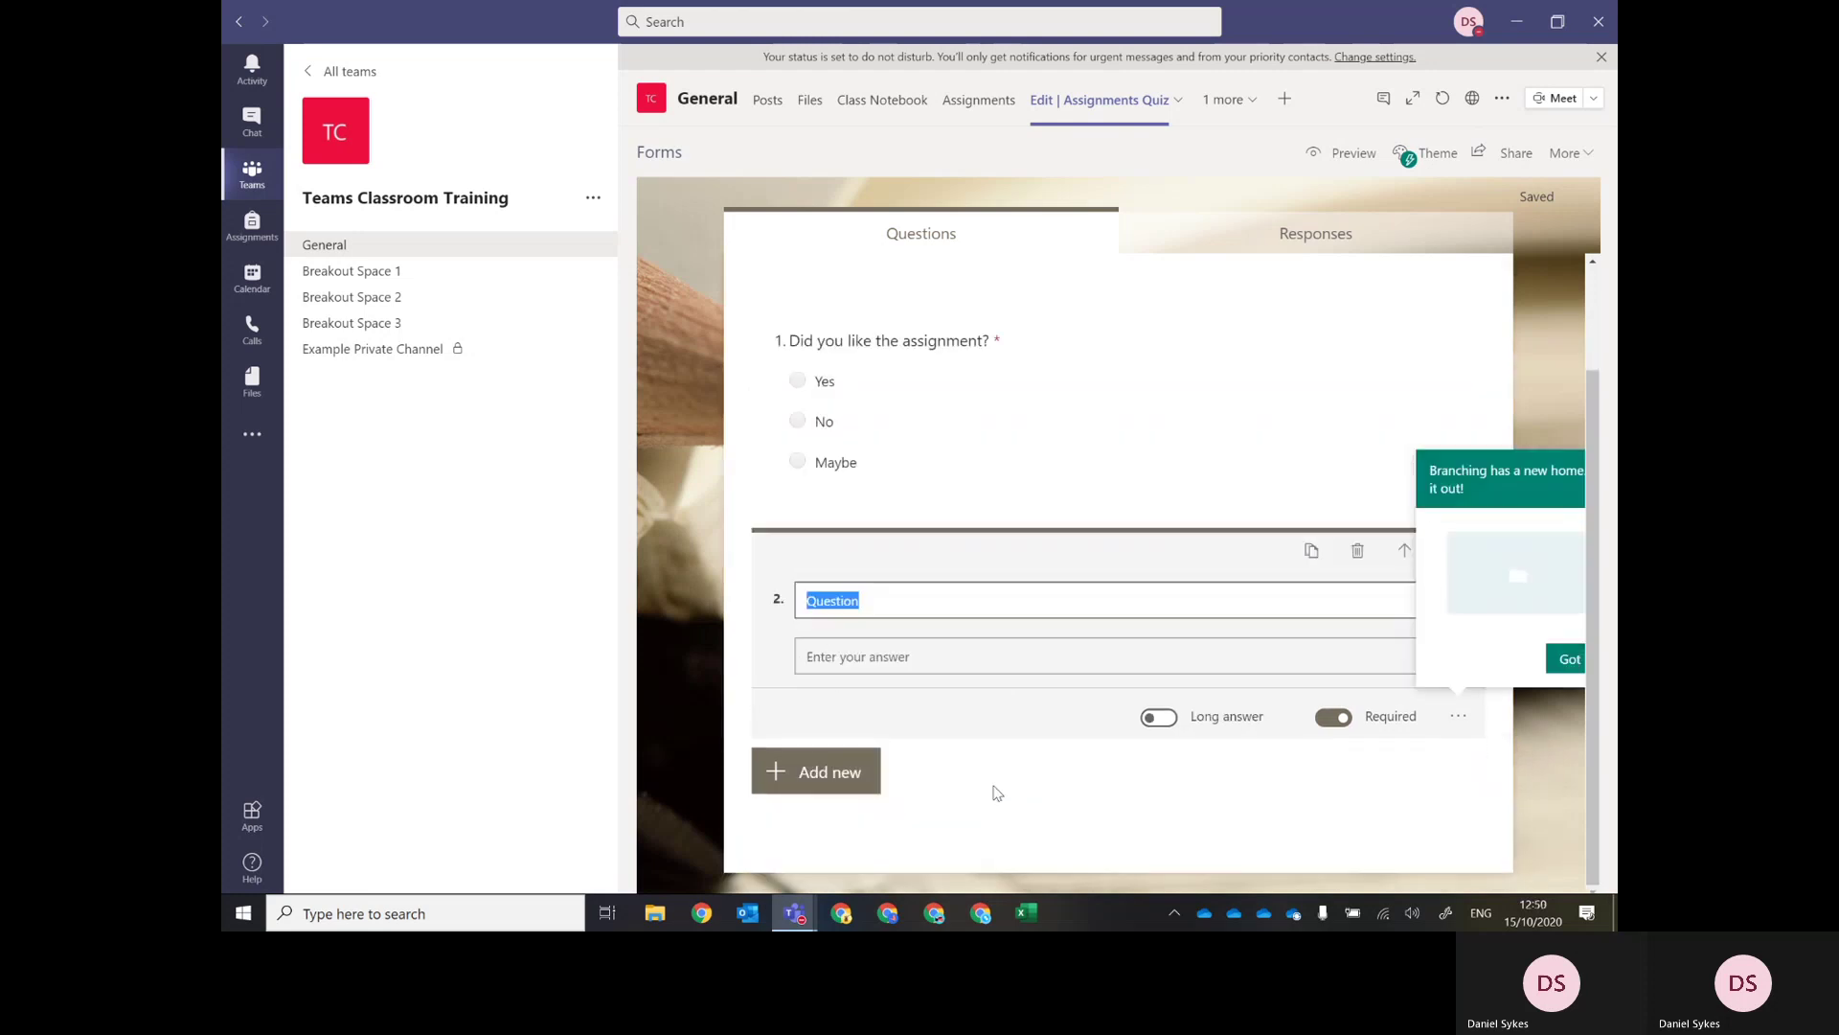
text(Why)
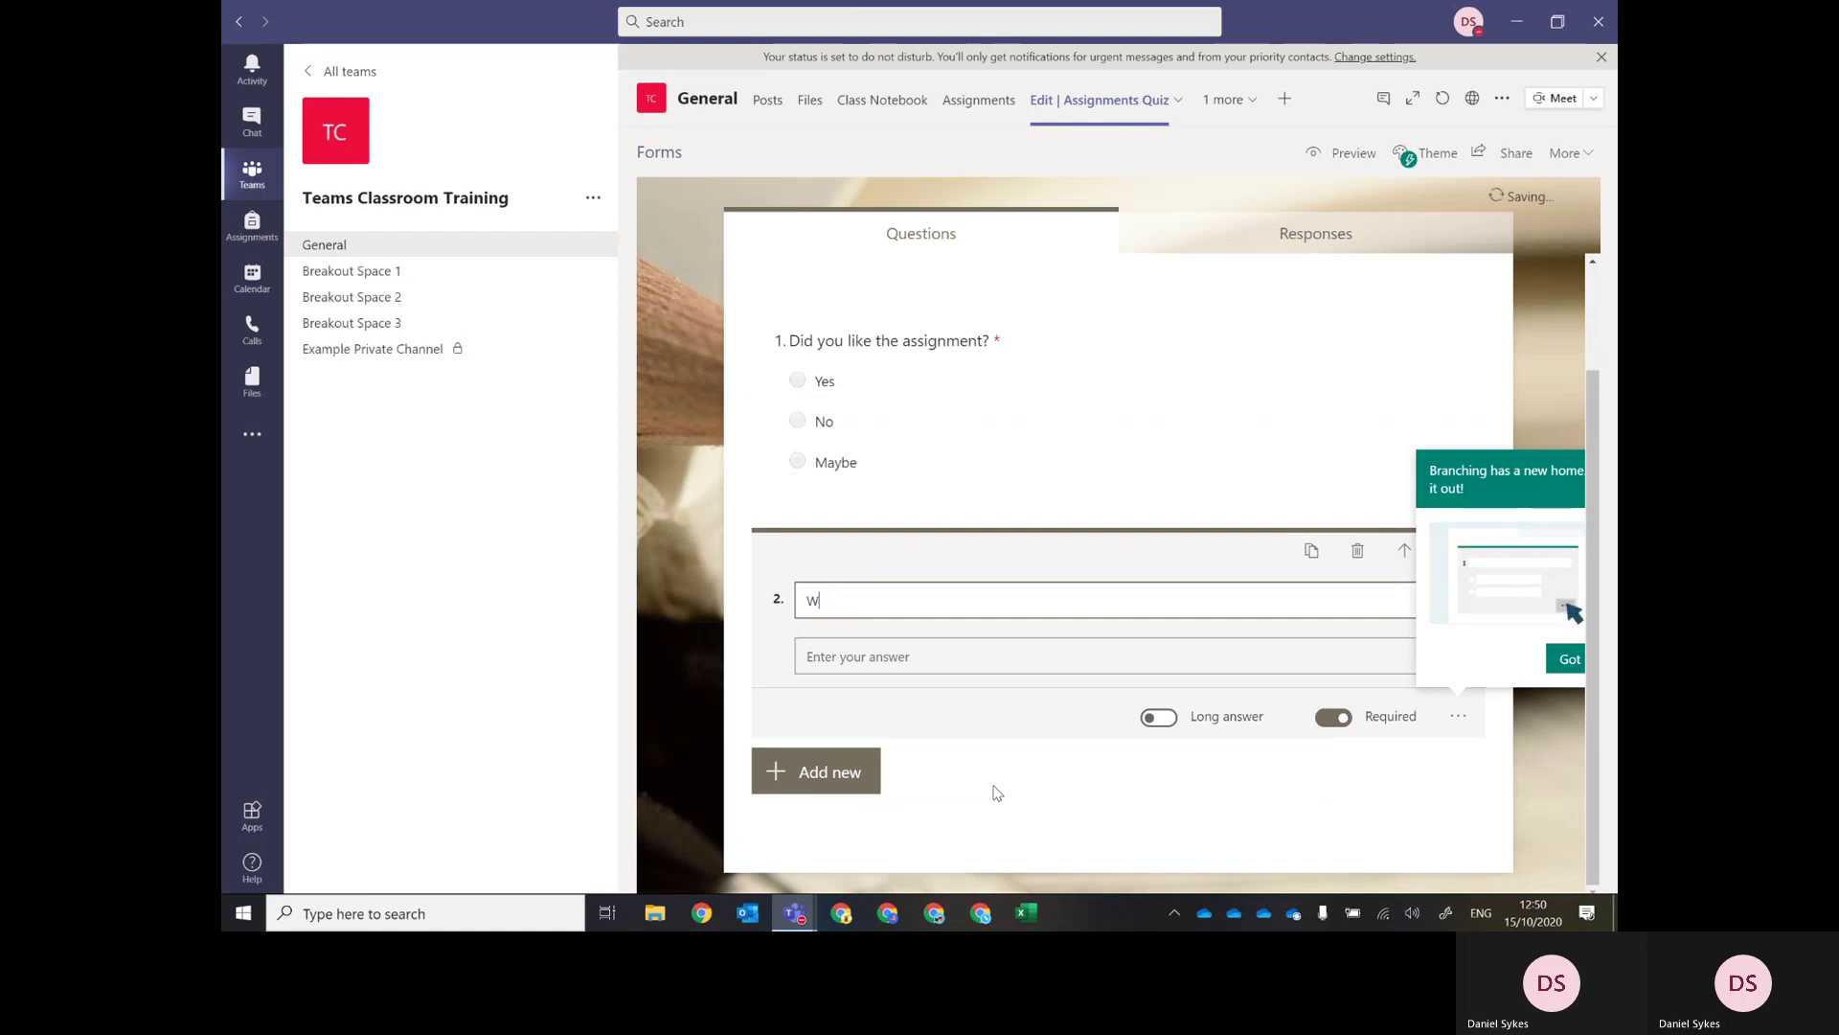
key(BackSpace)
key(BackSpace)
key(BackSpace)
text(What is the r)
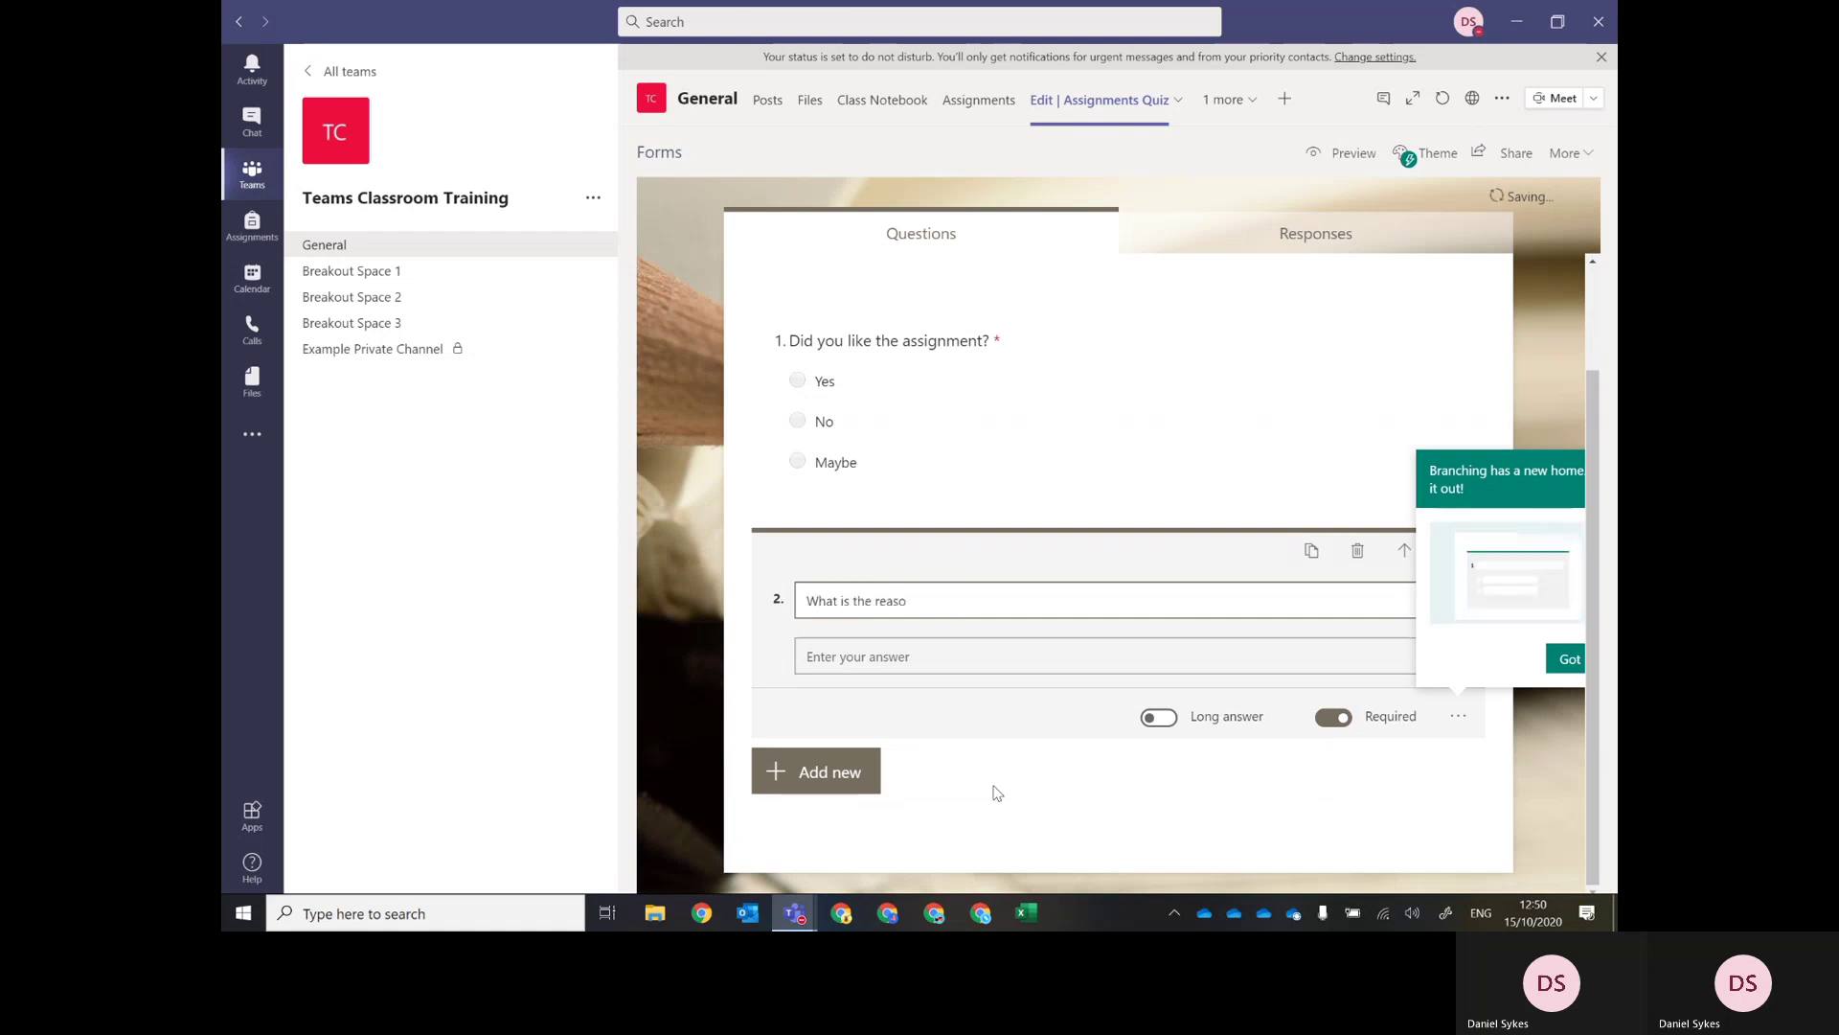
text(ationale )
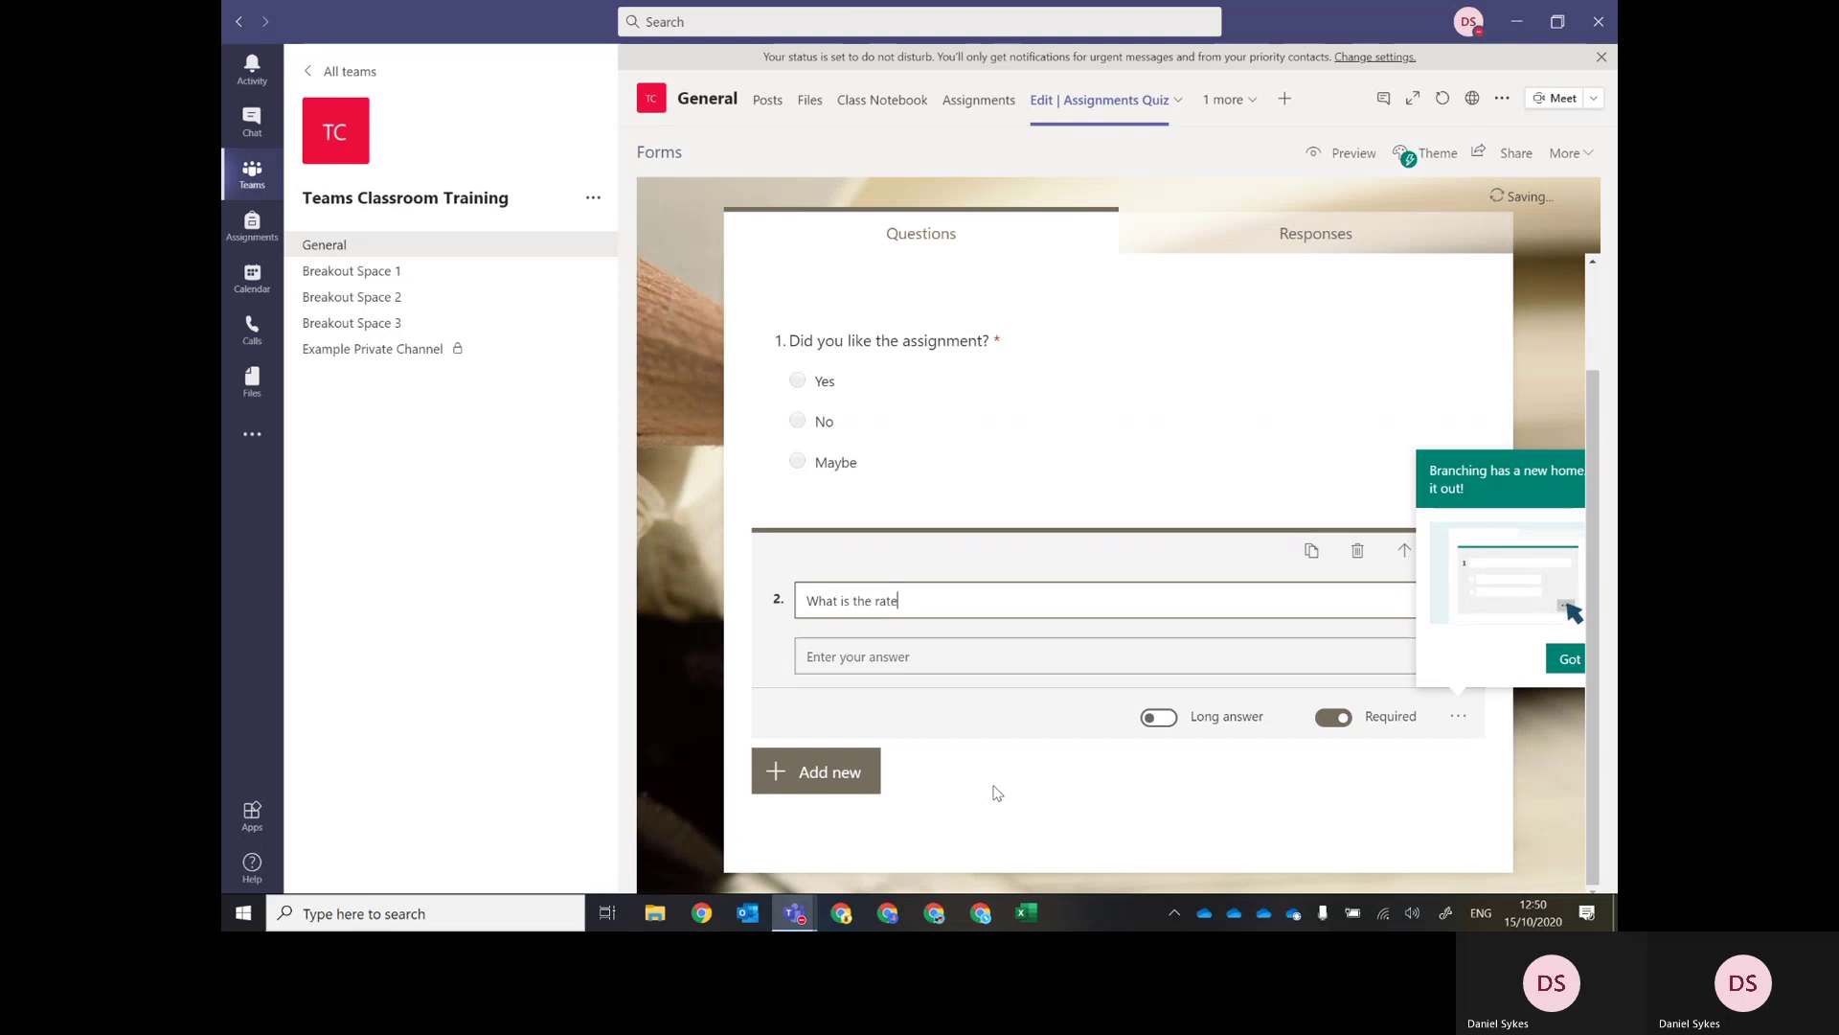
text(for your answer?)
click(1207, 769)
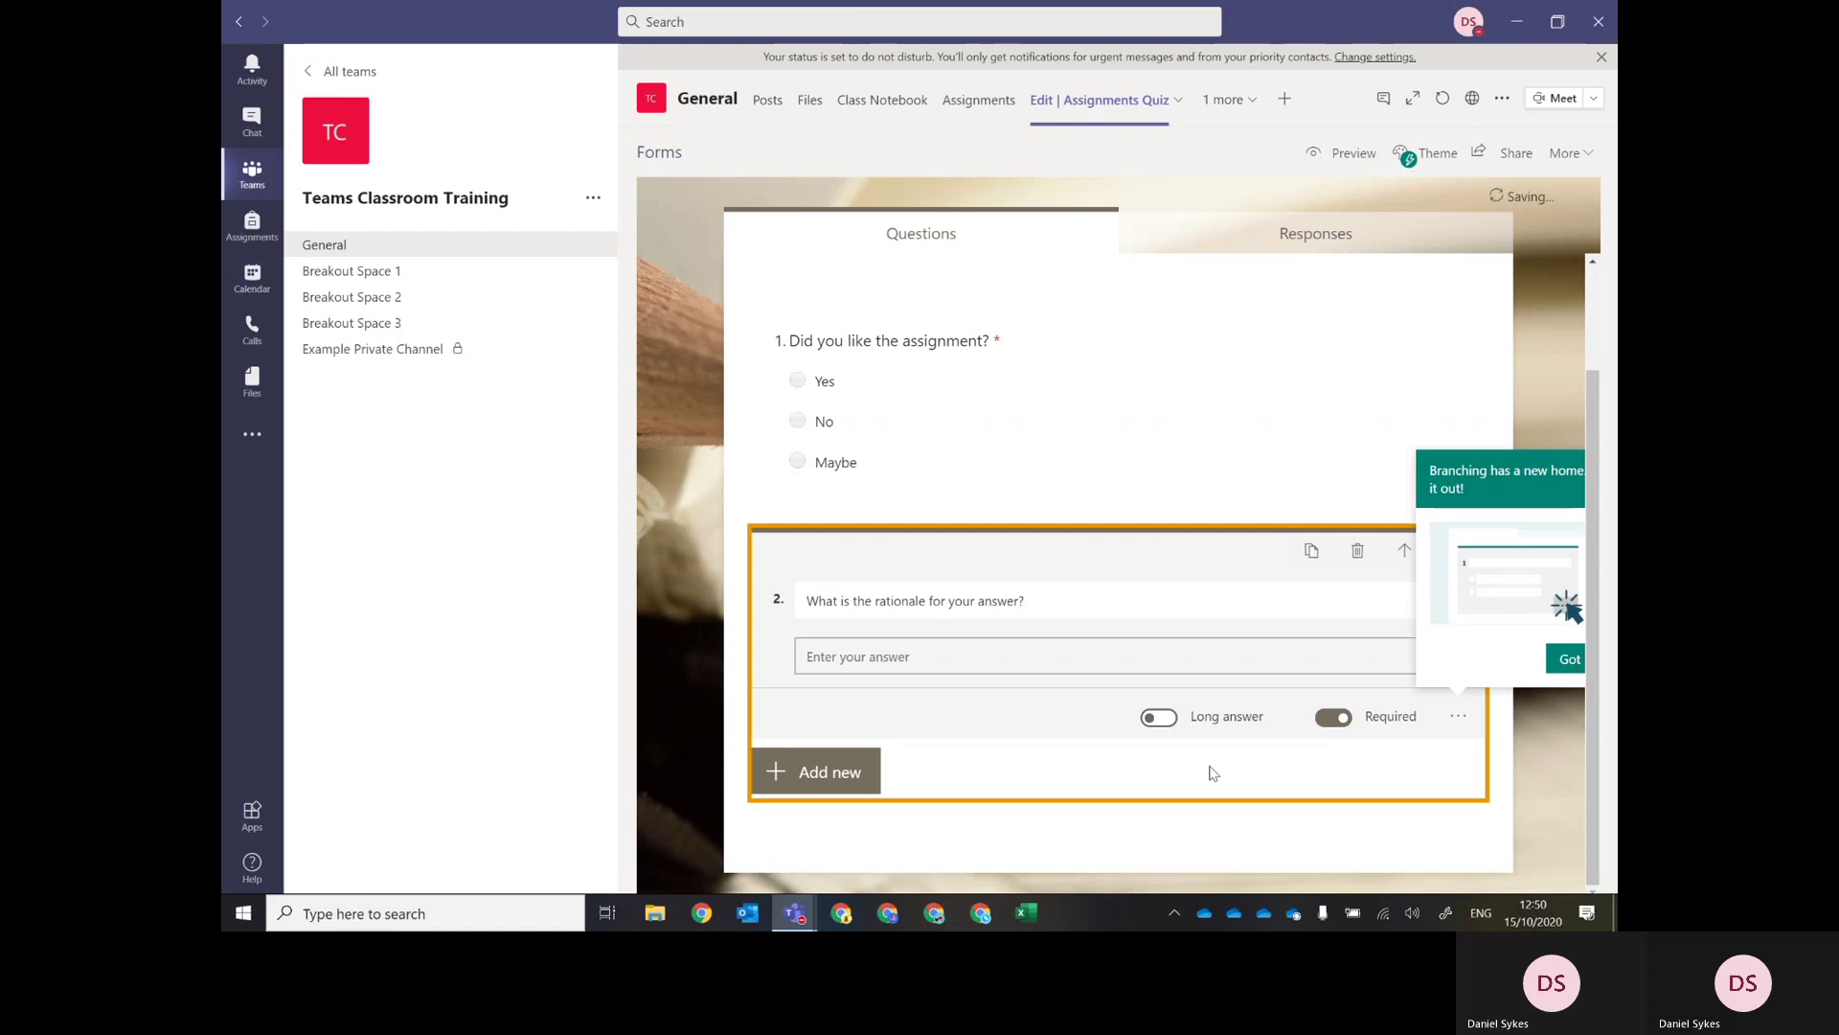
click(1156, 725)
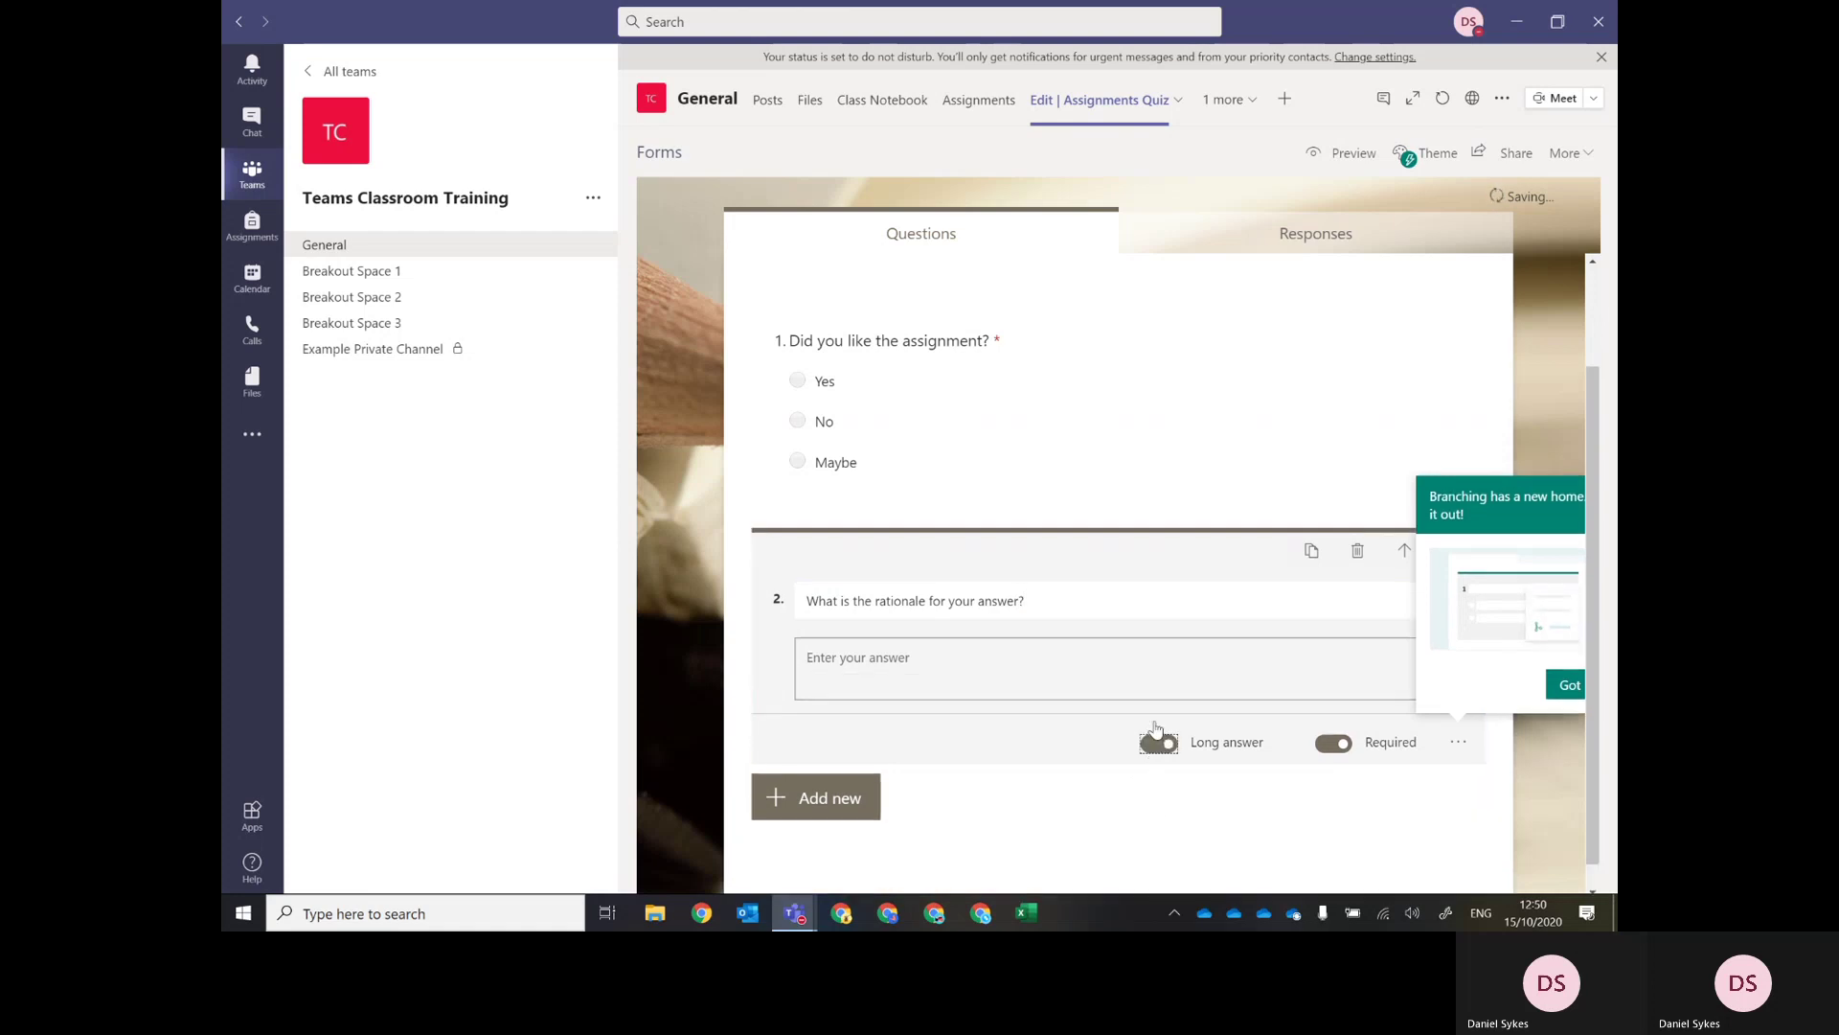
click(1559, 689)
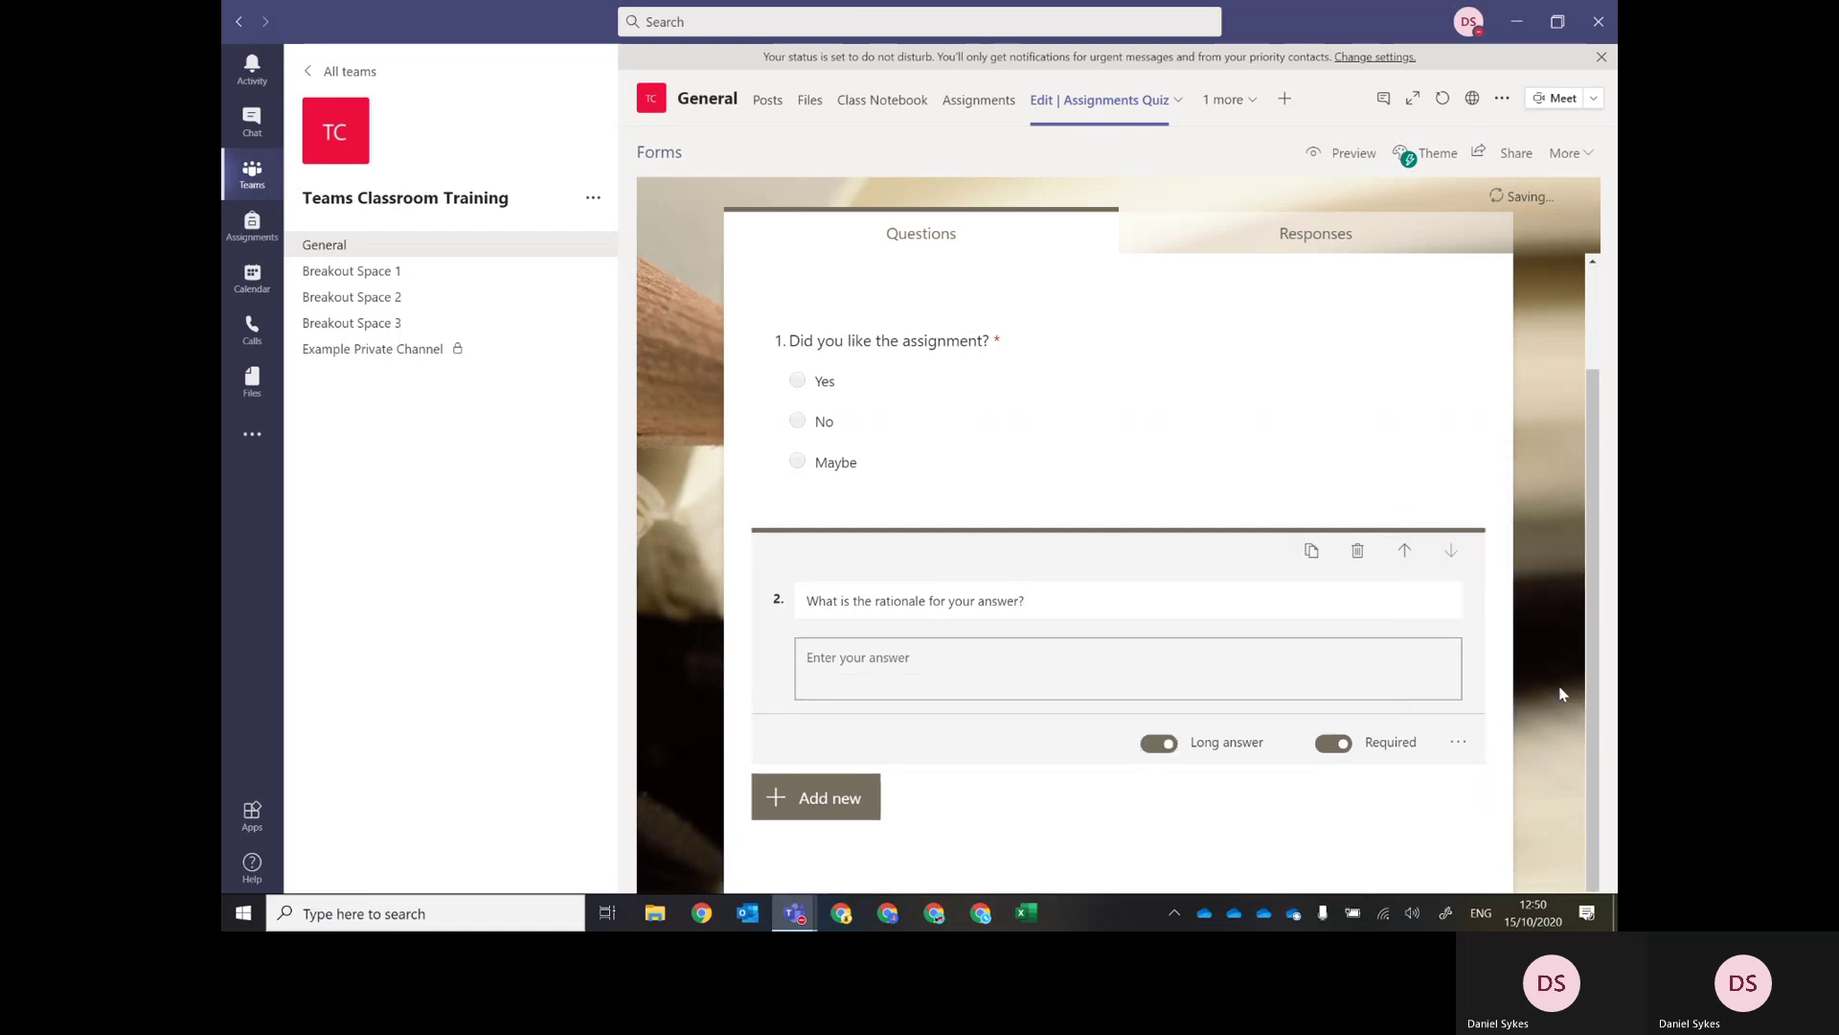
click(839, 804)
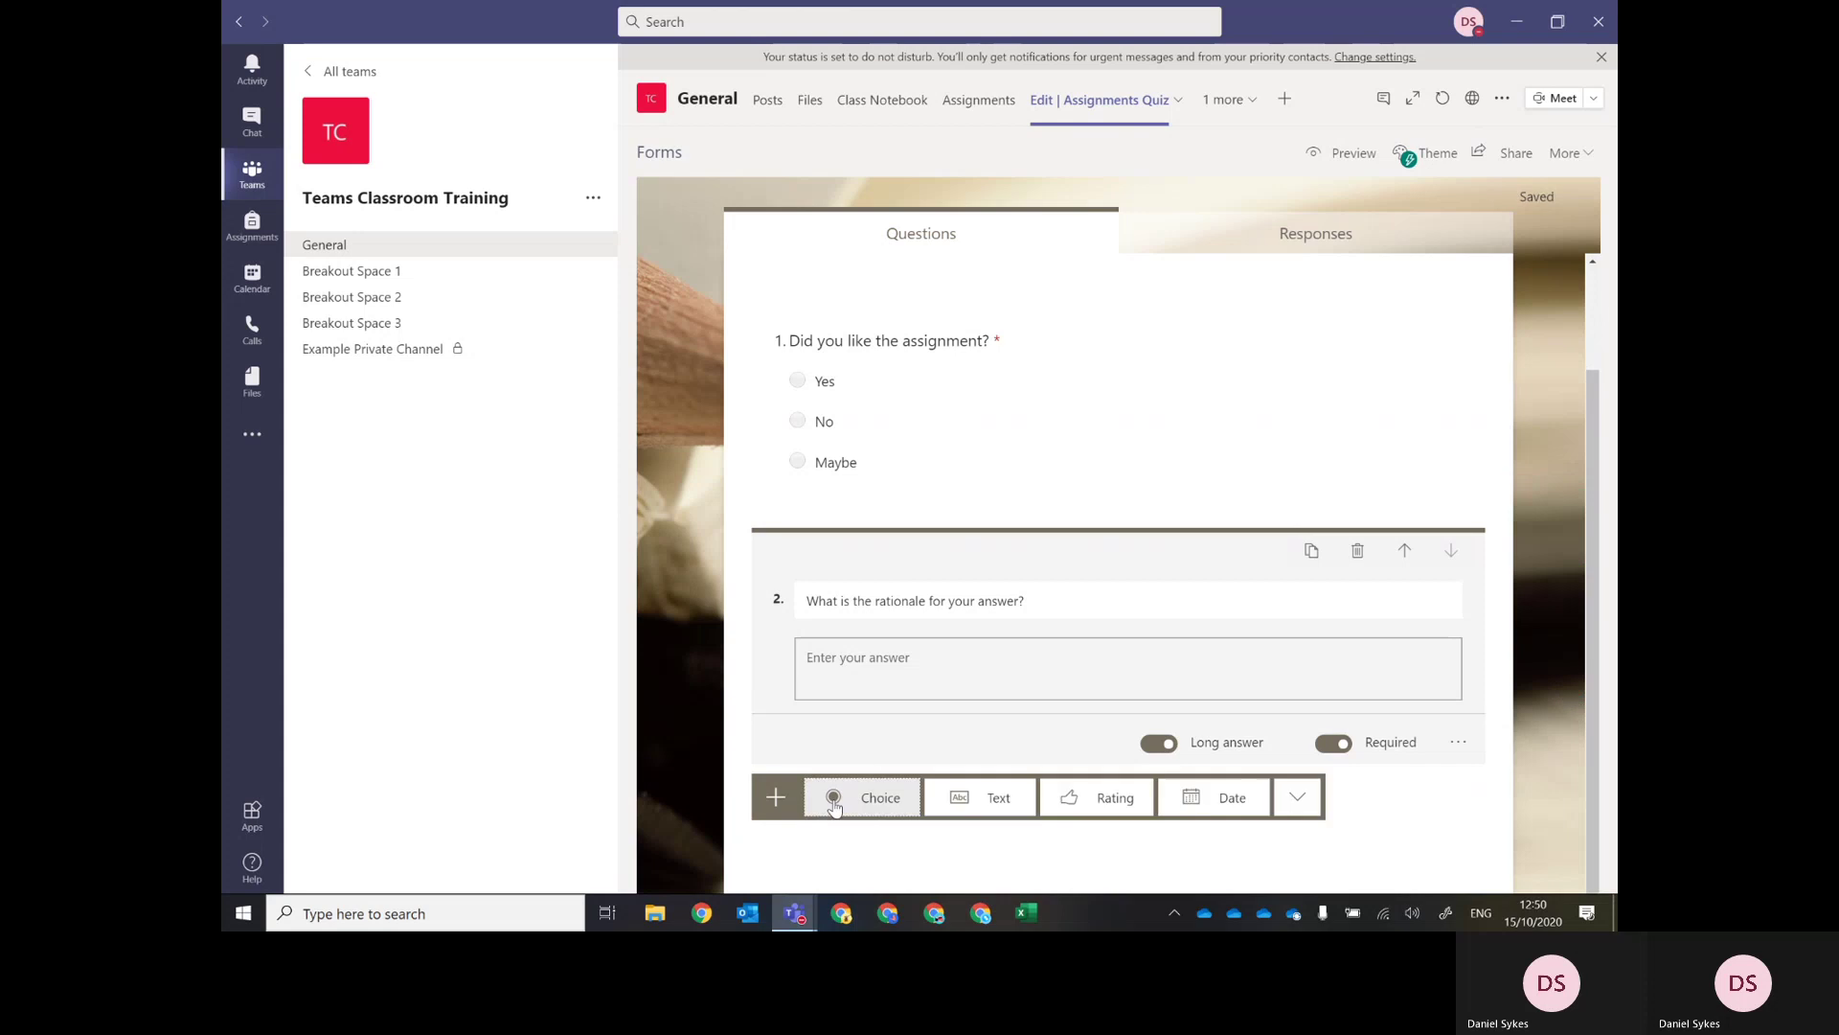
Add a five-star assignment rating question and a 'Please enter today's date' date question.
click(1081, 804)
text(H)
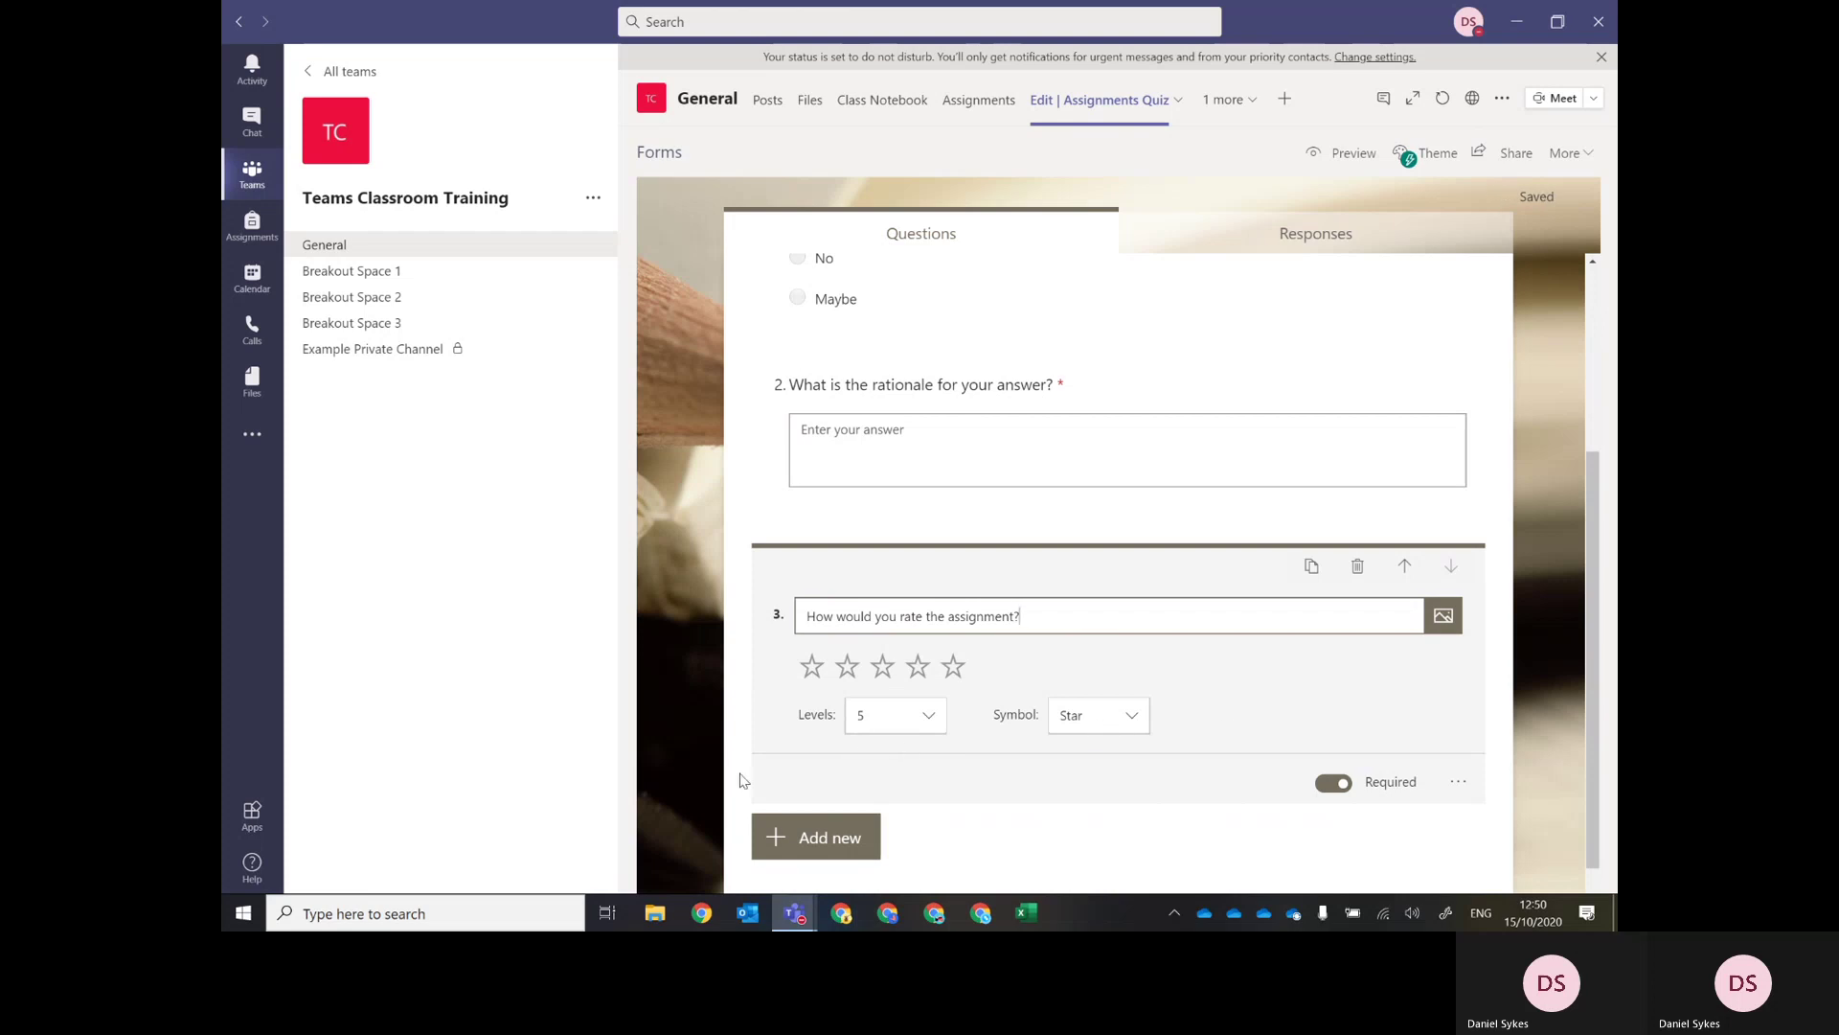
click(793, 832)
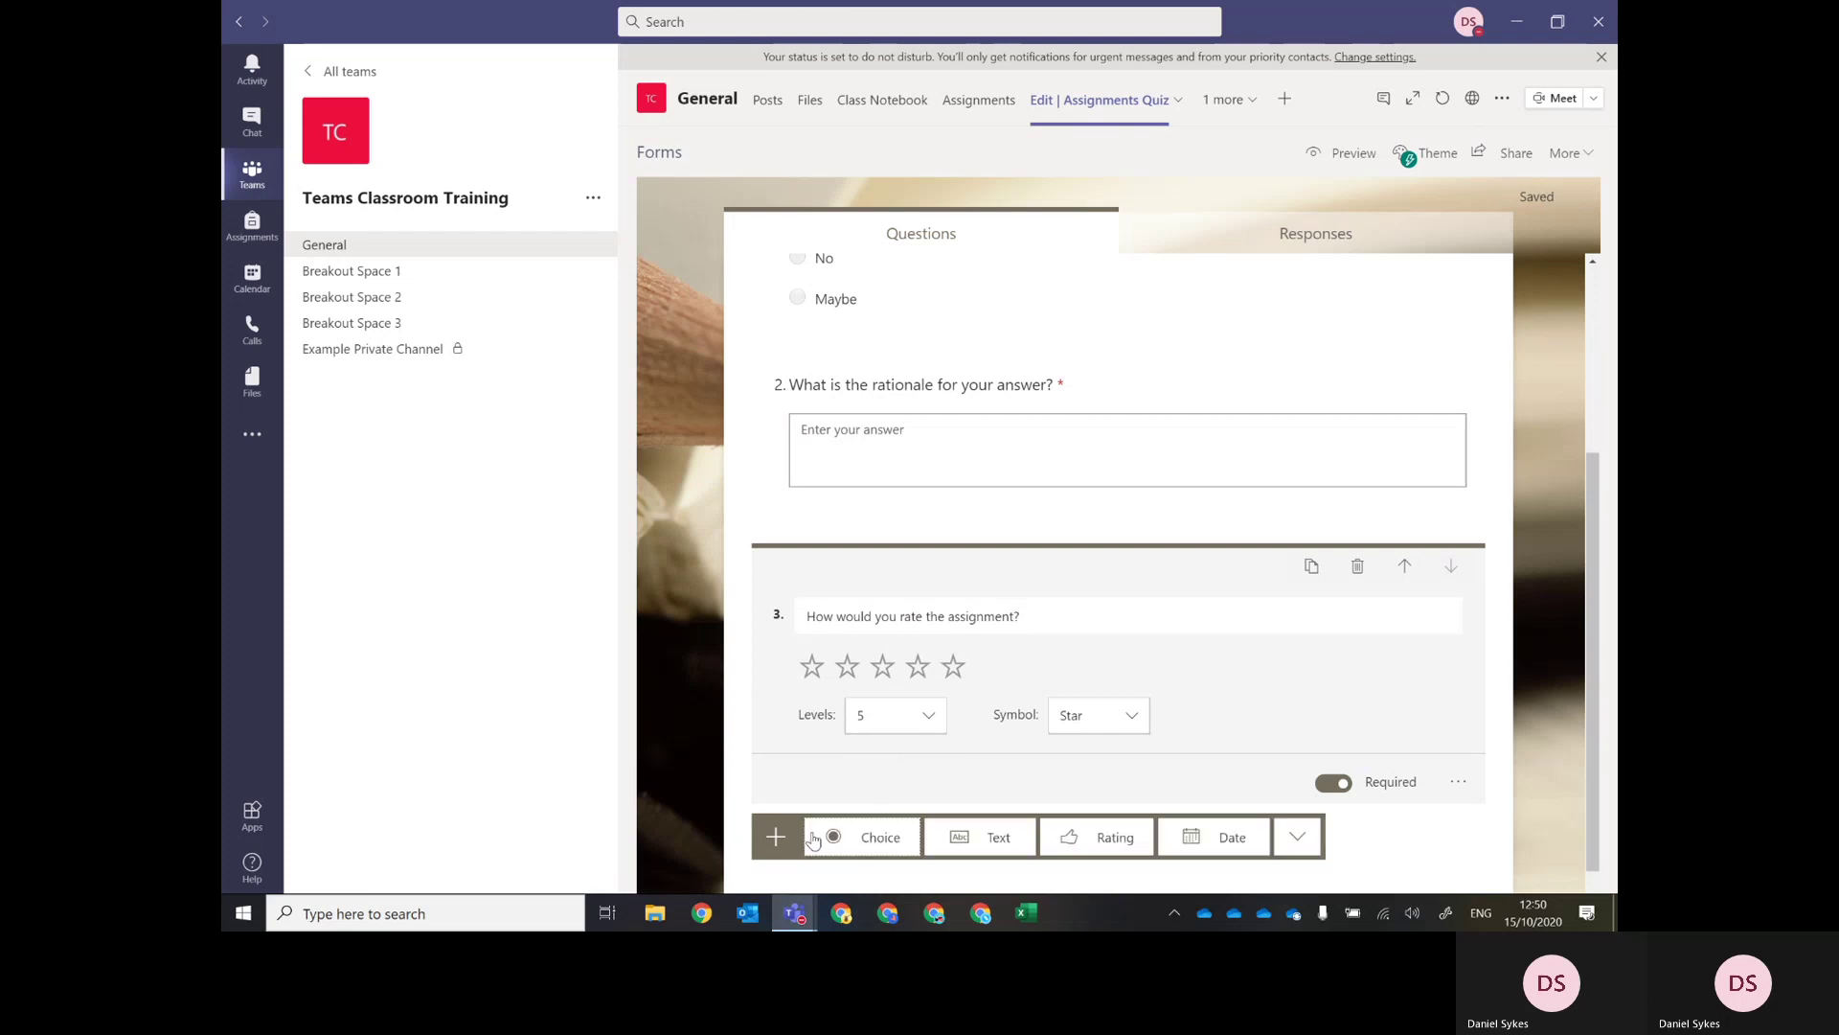
click(1230, 837)
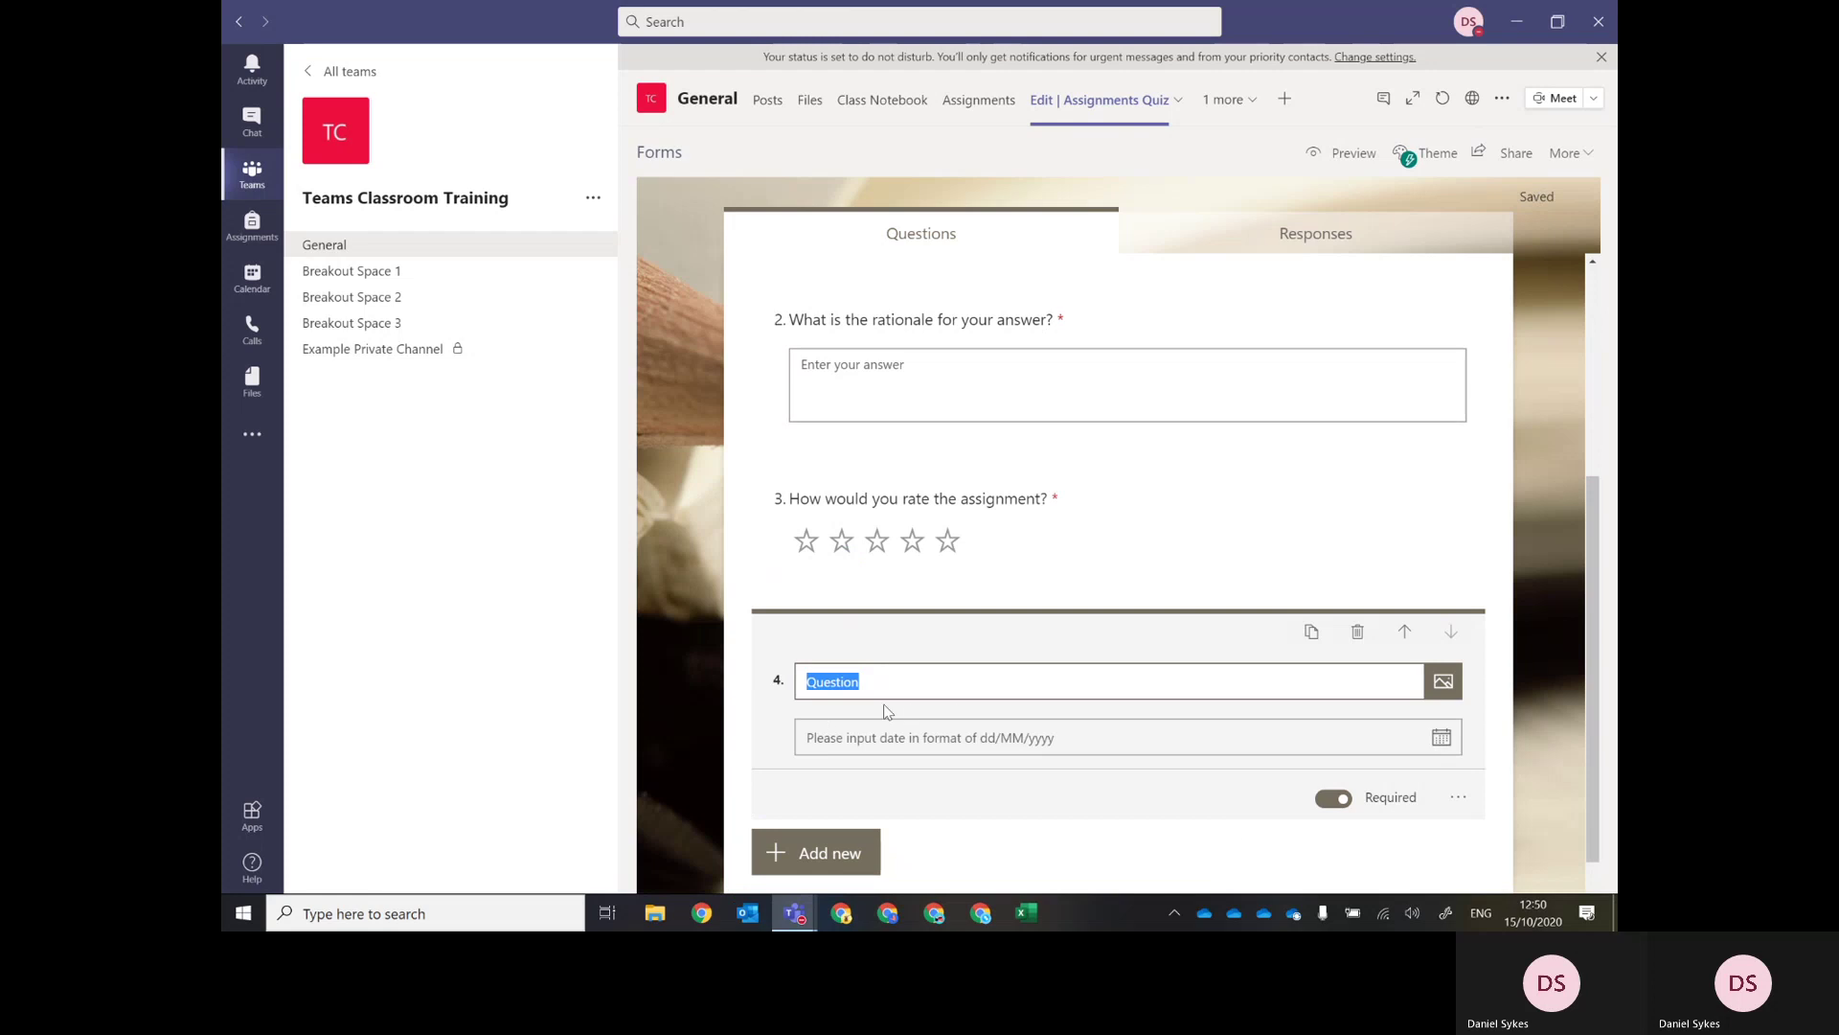
text(Please enter today's date)
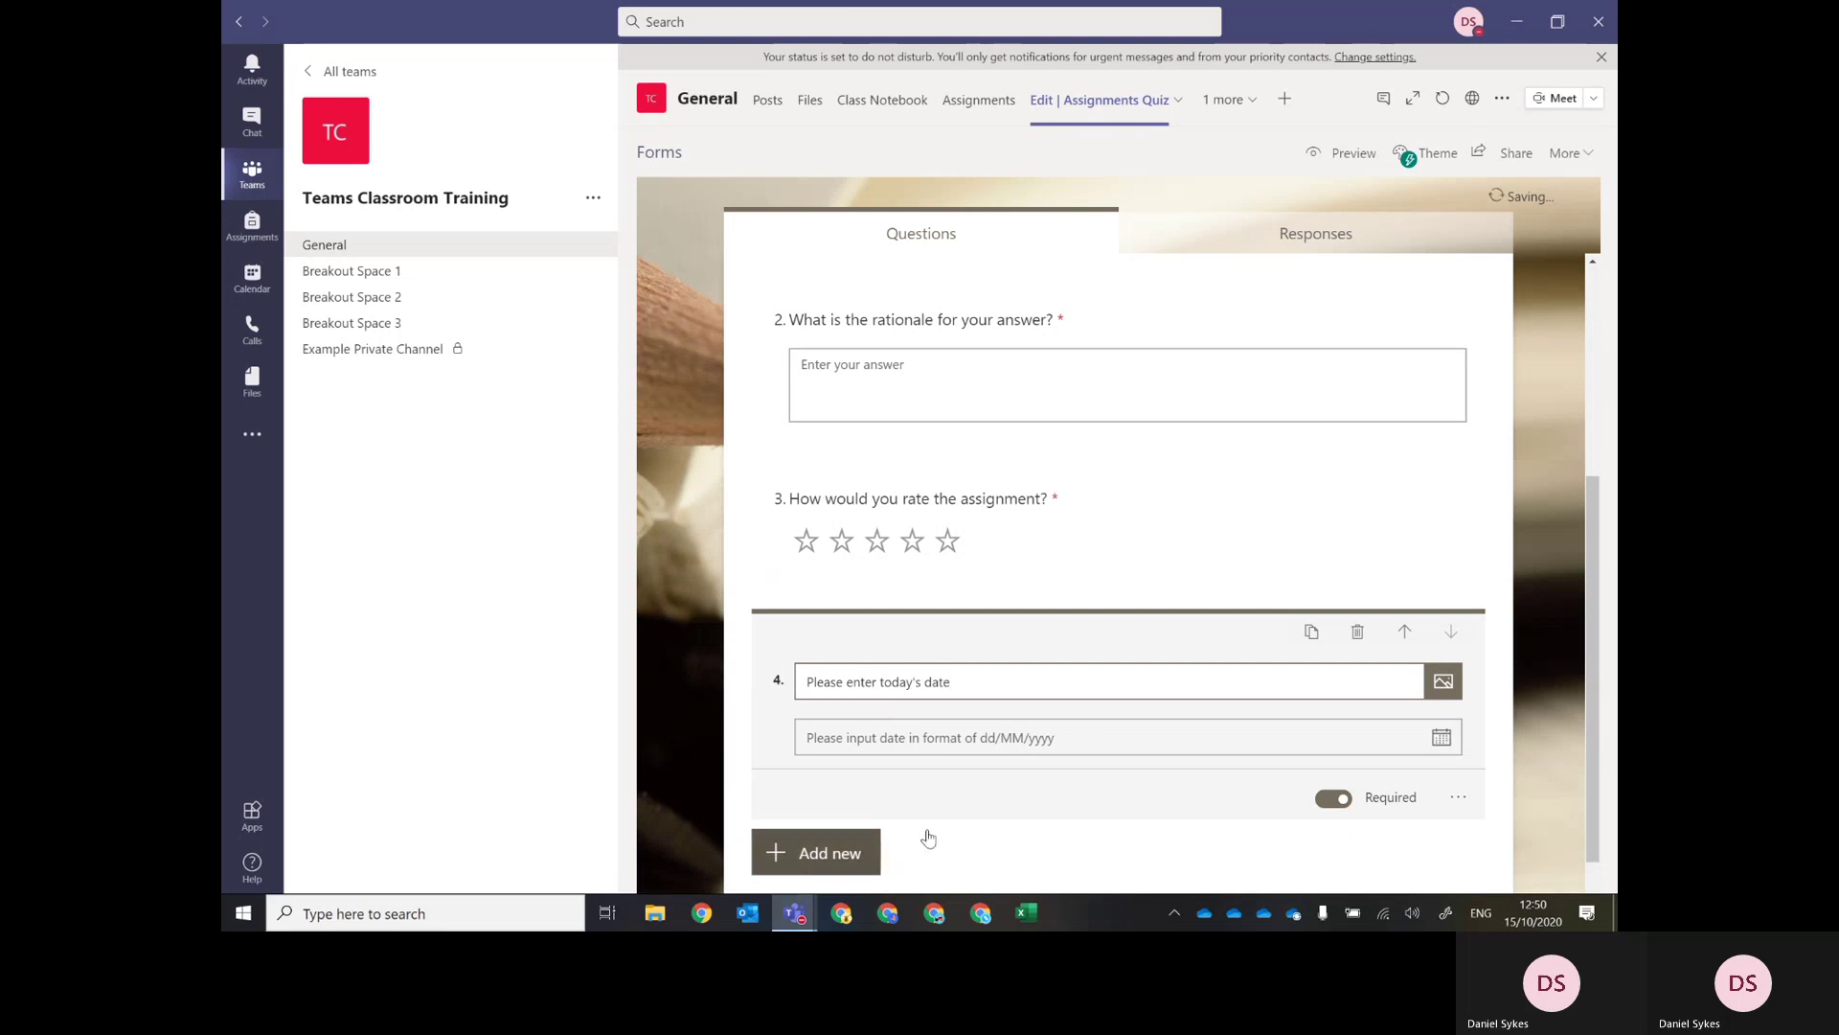
click(976, 826)
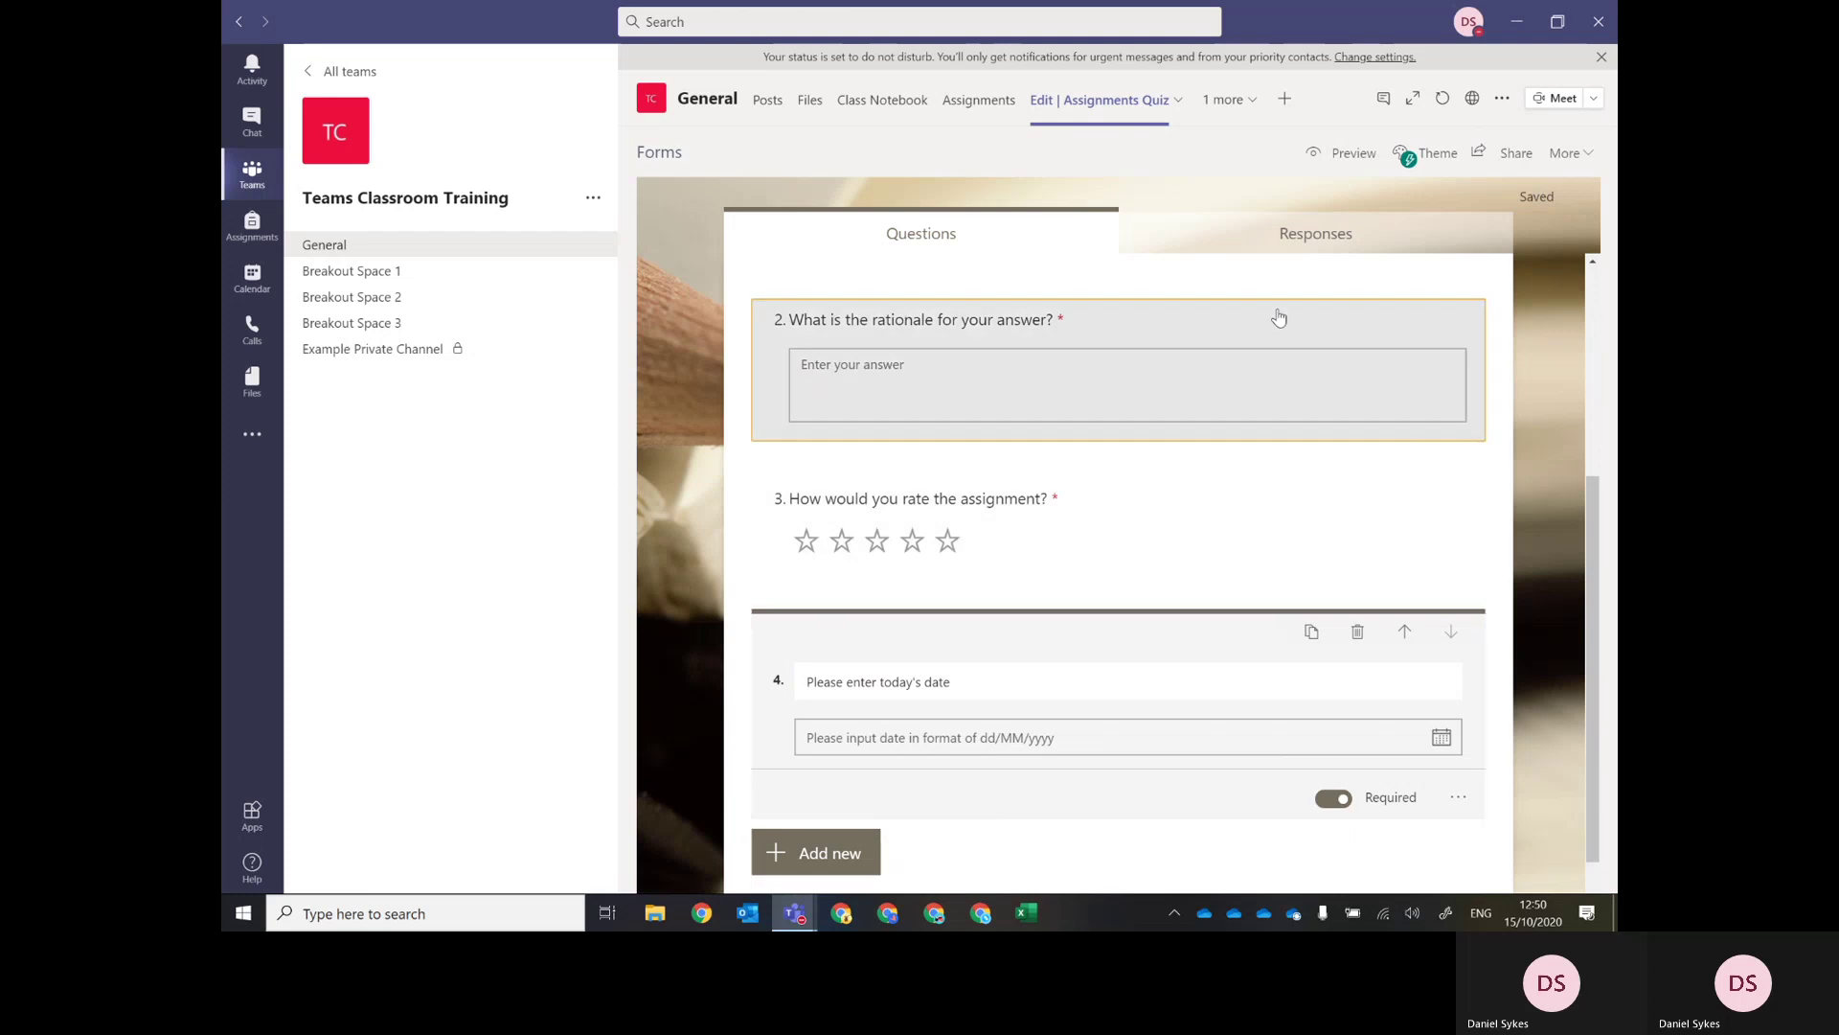
click(1280, 313)
Preview the quiz, answer Yes and give the rationale 'It was great'.
click(1341, 155)
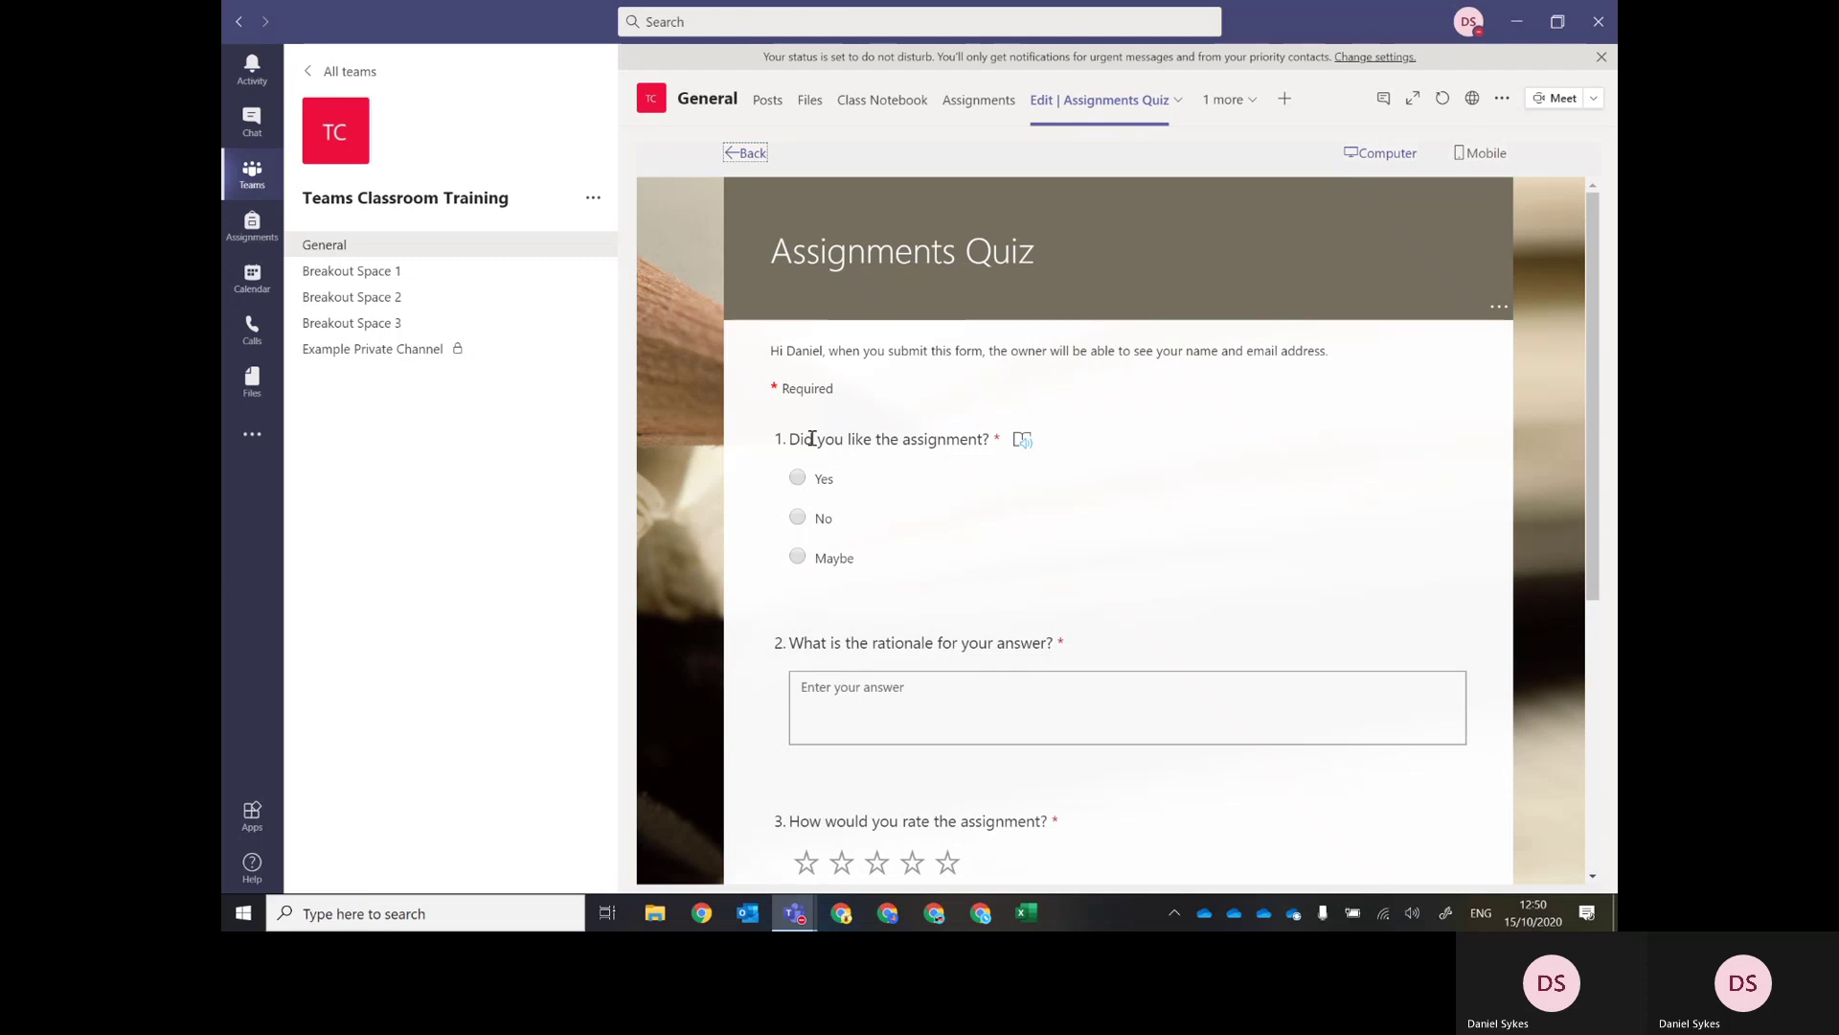
click(798, 478)
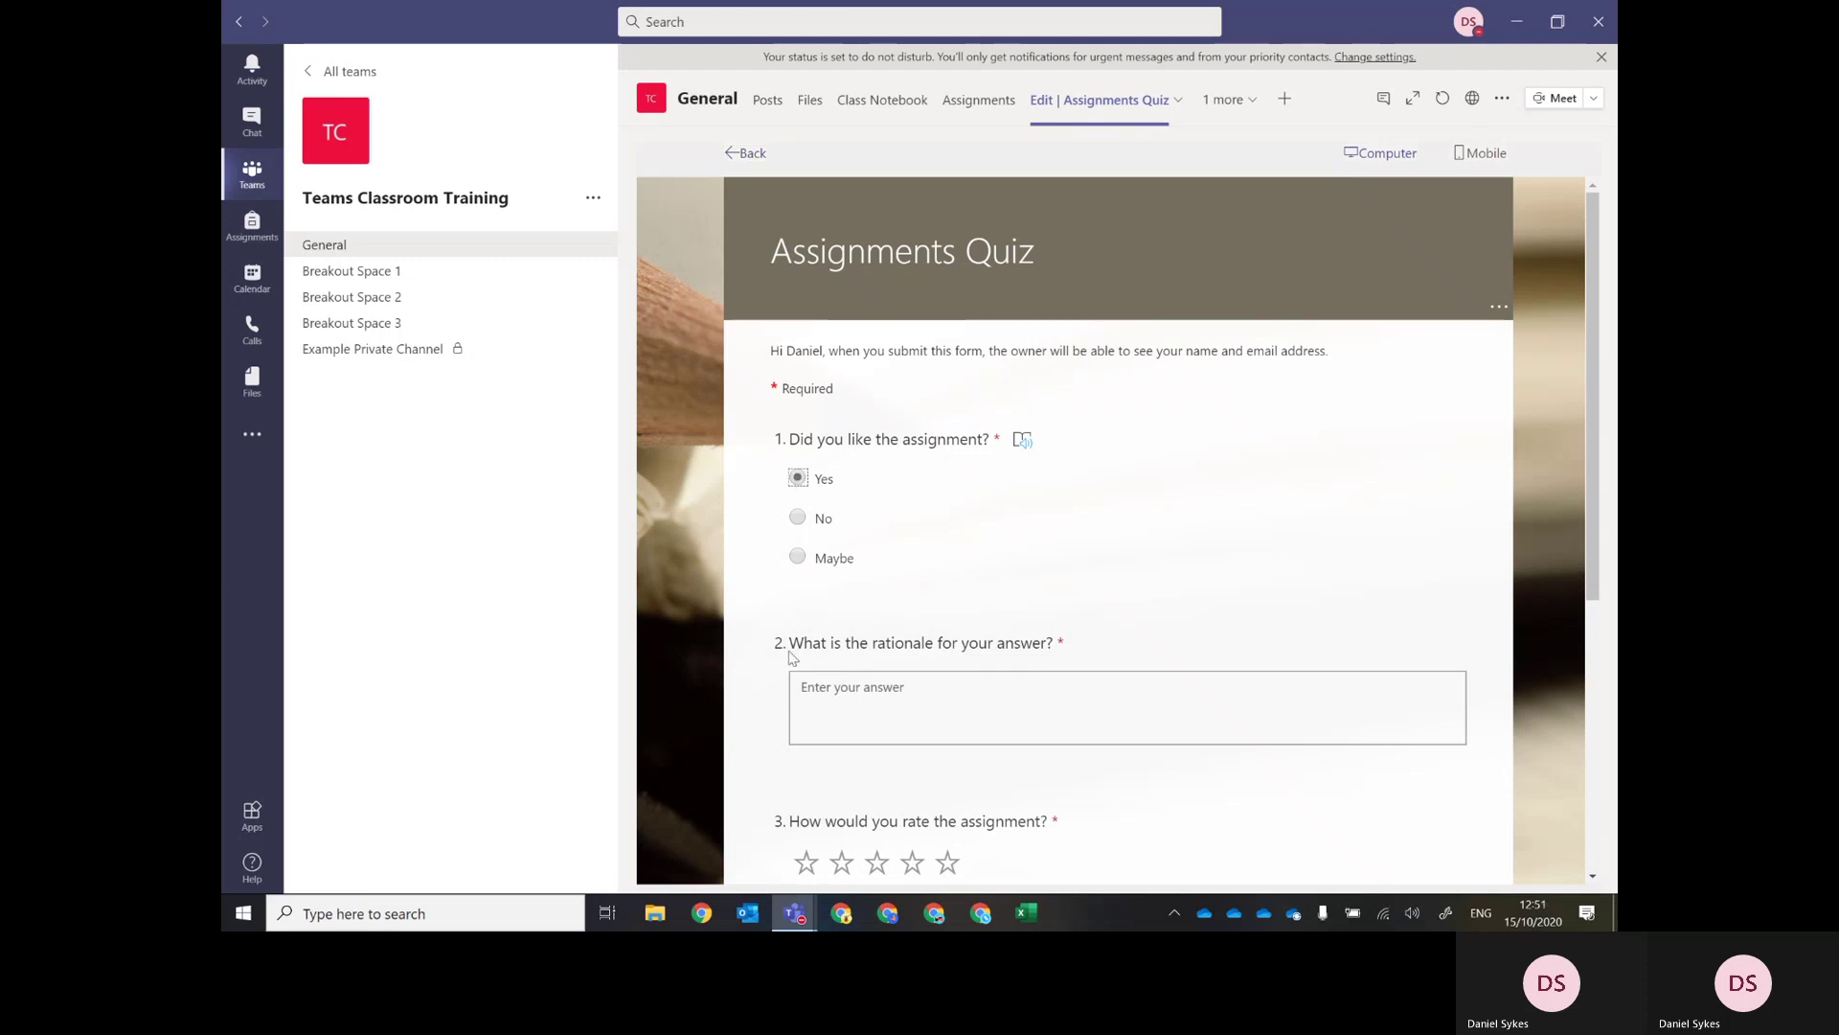
click(817, 700)
text(Is)
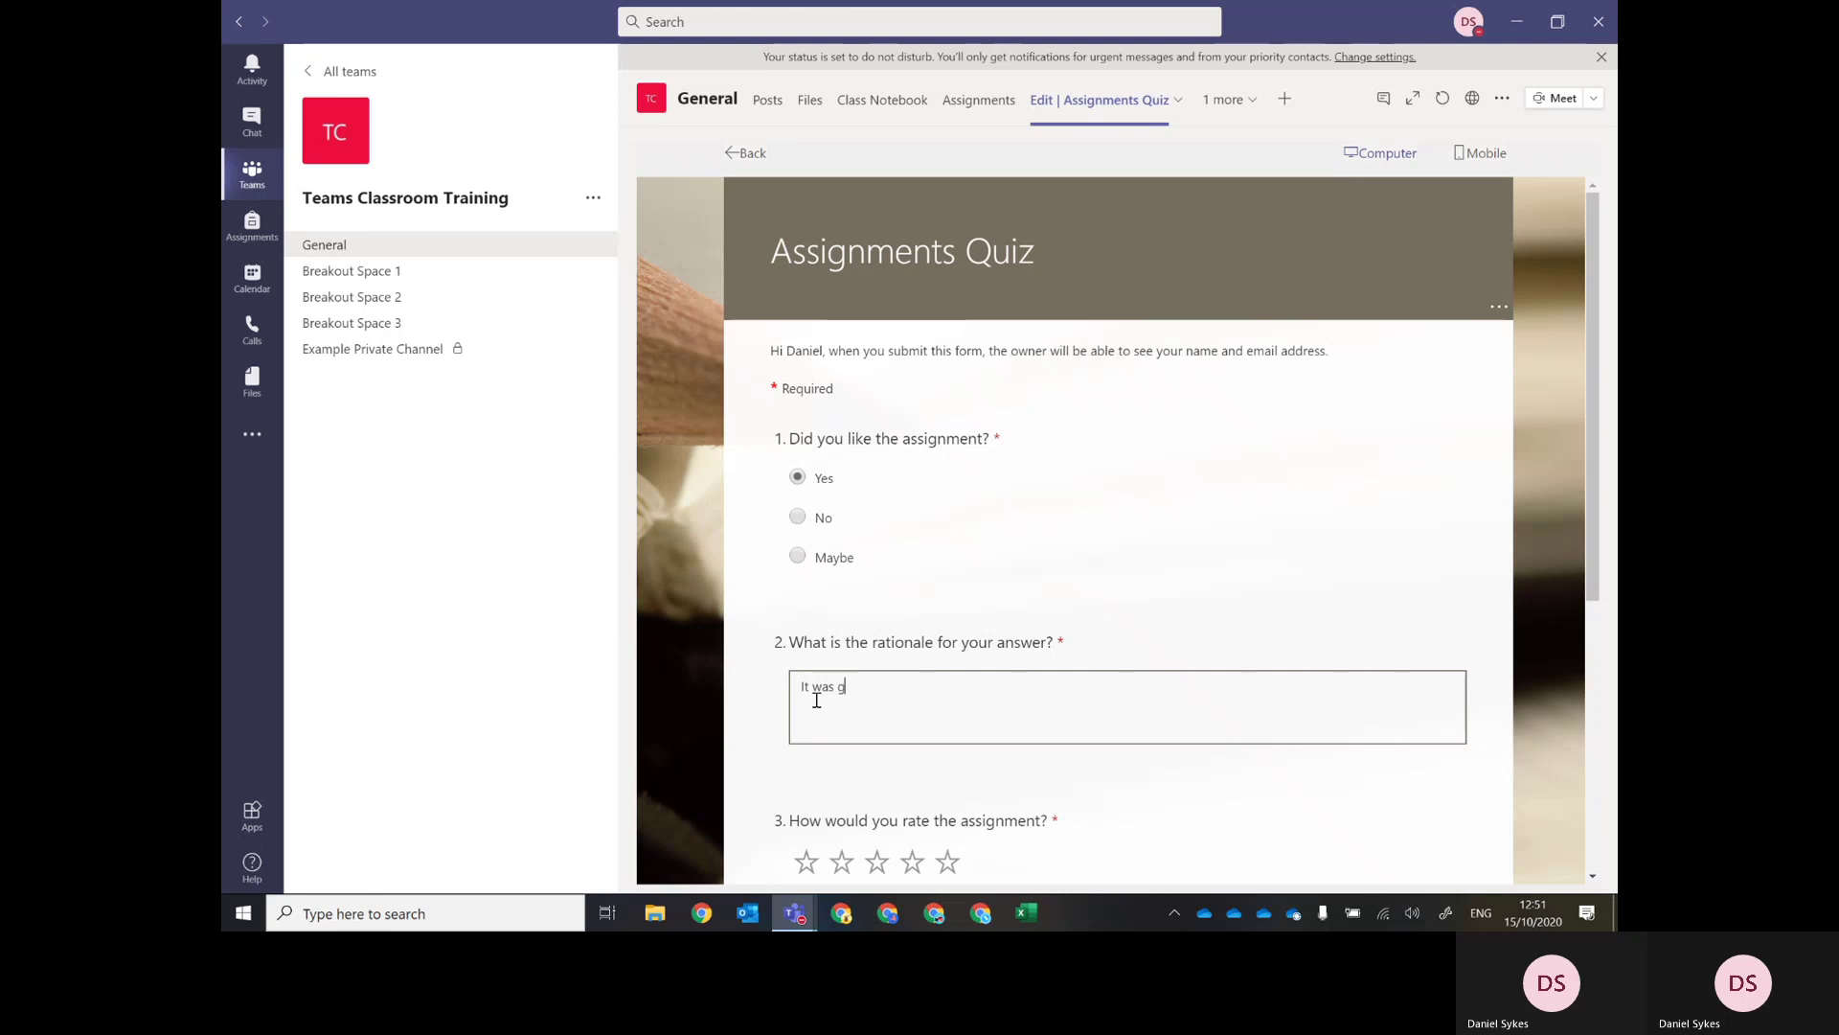
scroll(816, 700, down, 3)
Rate the assignment five stars, choose 15 October 2020 and submit the response.
click(947, 600)
click(1447, 734)
scroll(1095, 673, down, 2)
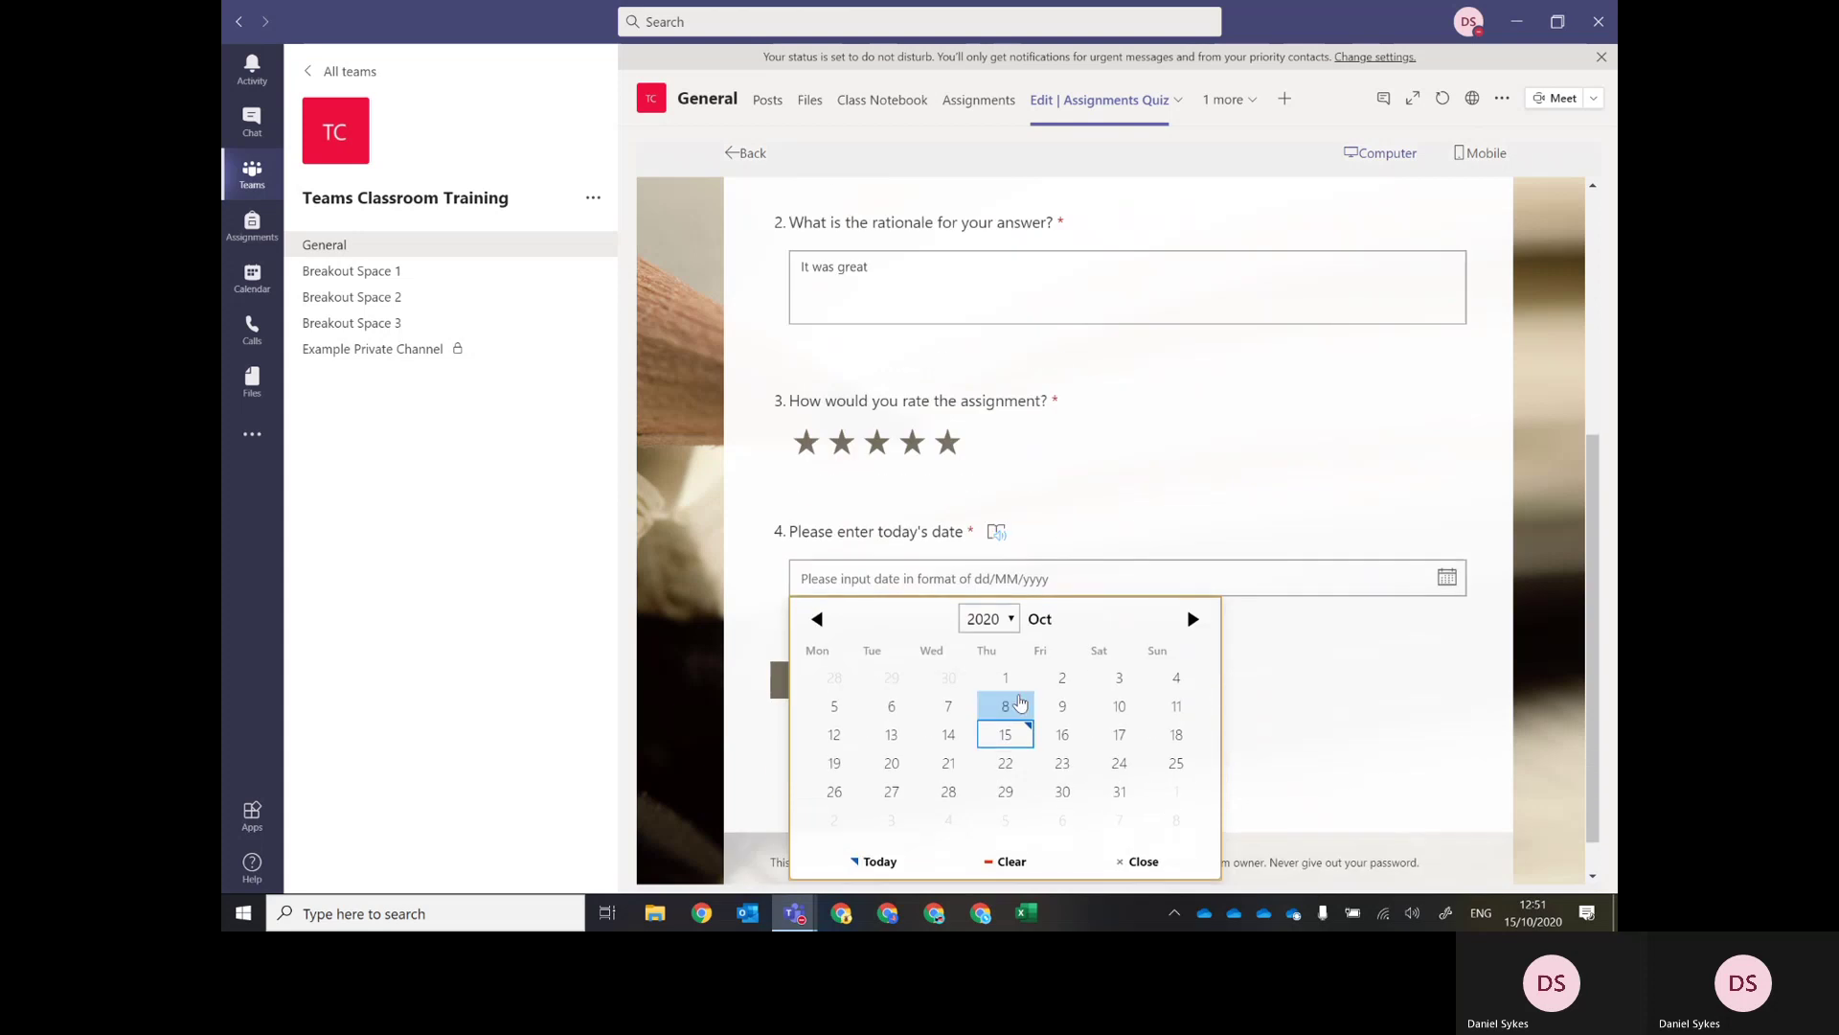
click(1006, 735)
click(854, 677)
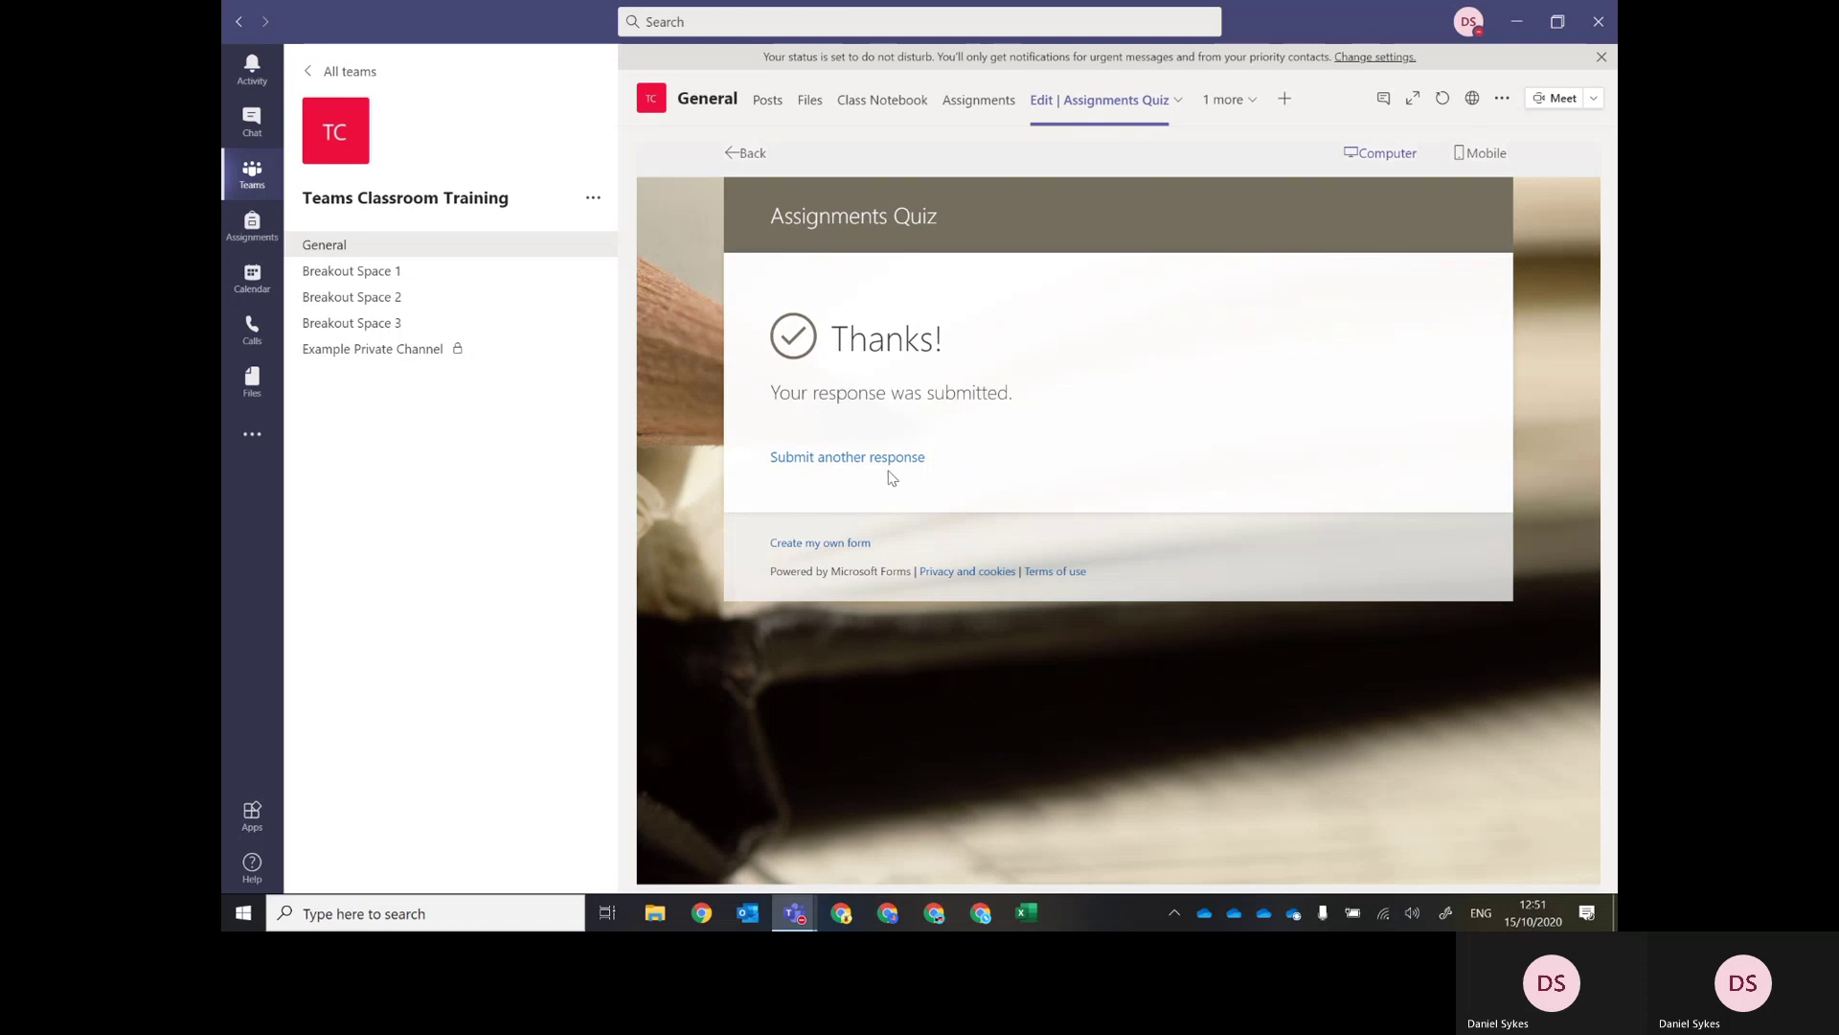
Check the quiz tab's options and the class Assignments tab, then return to the quiz.
click(1178, 100)
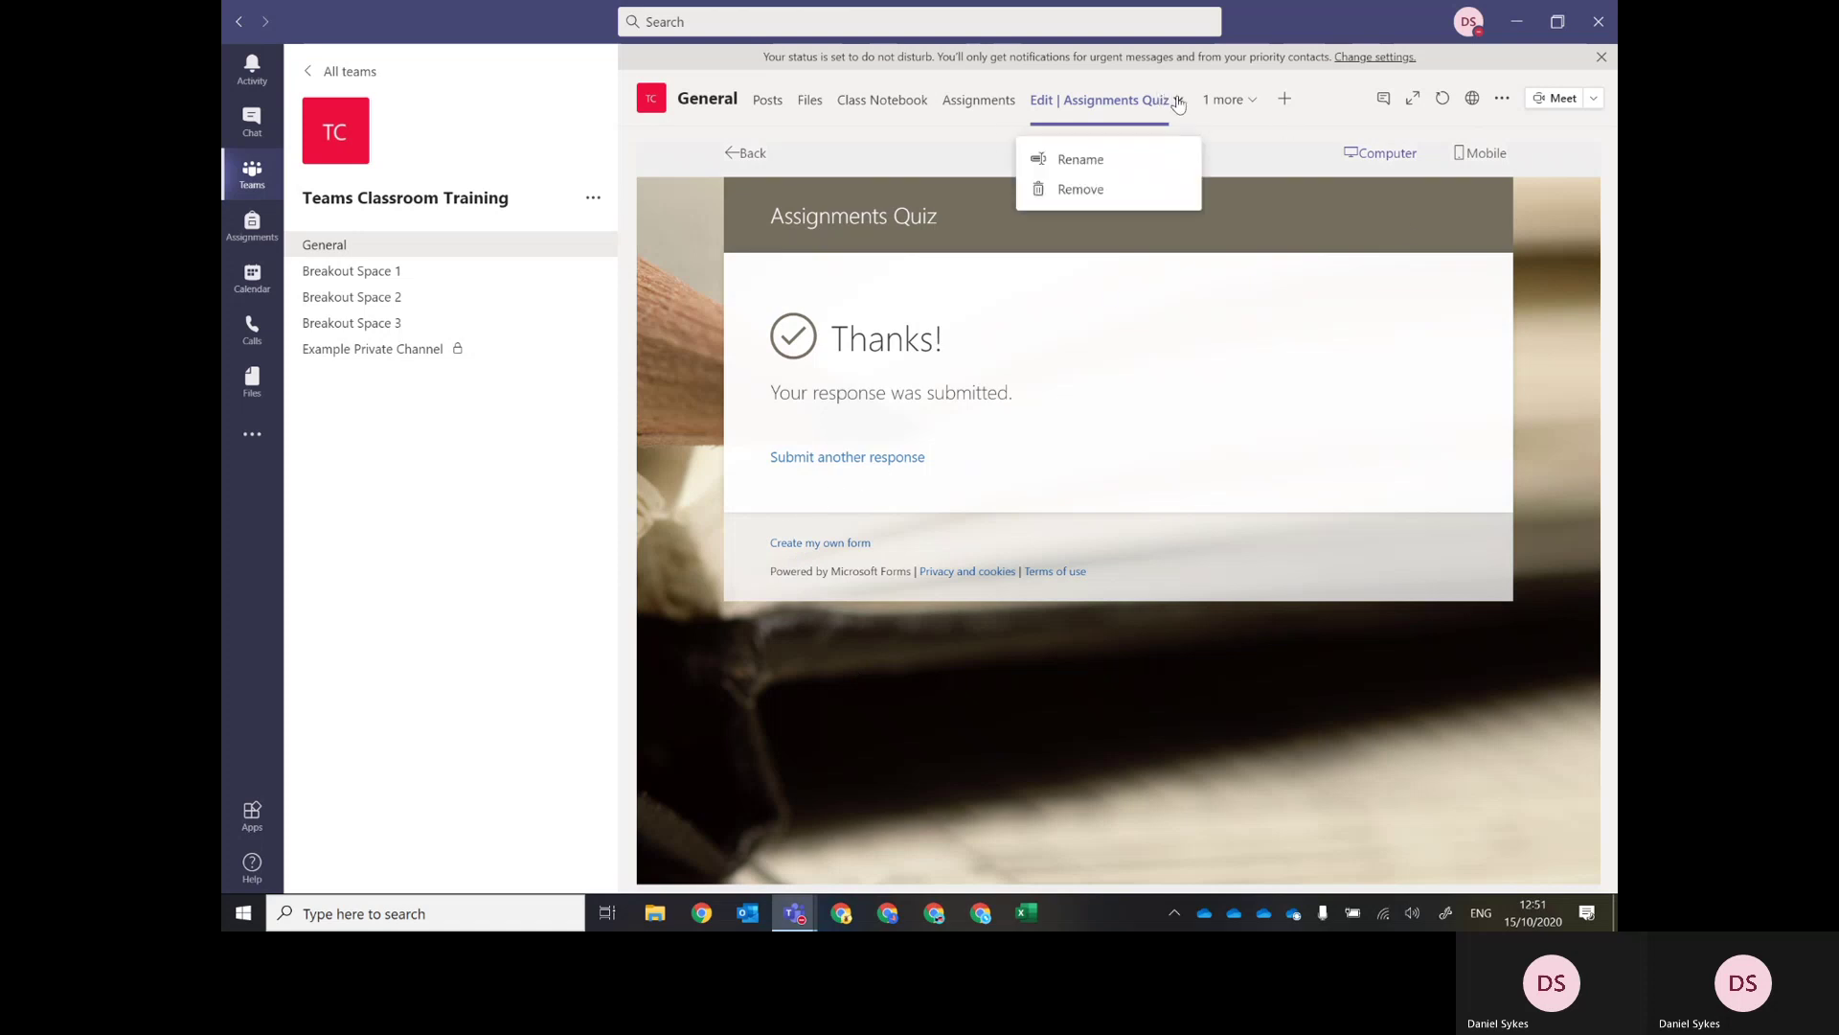
click(1271, 272)
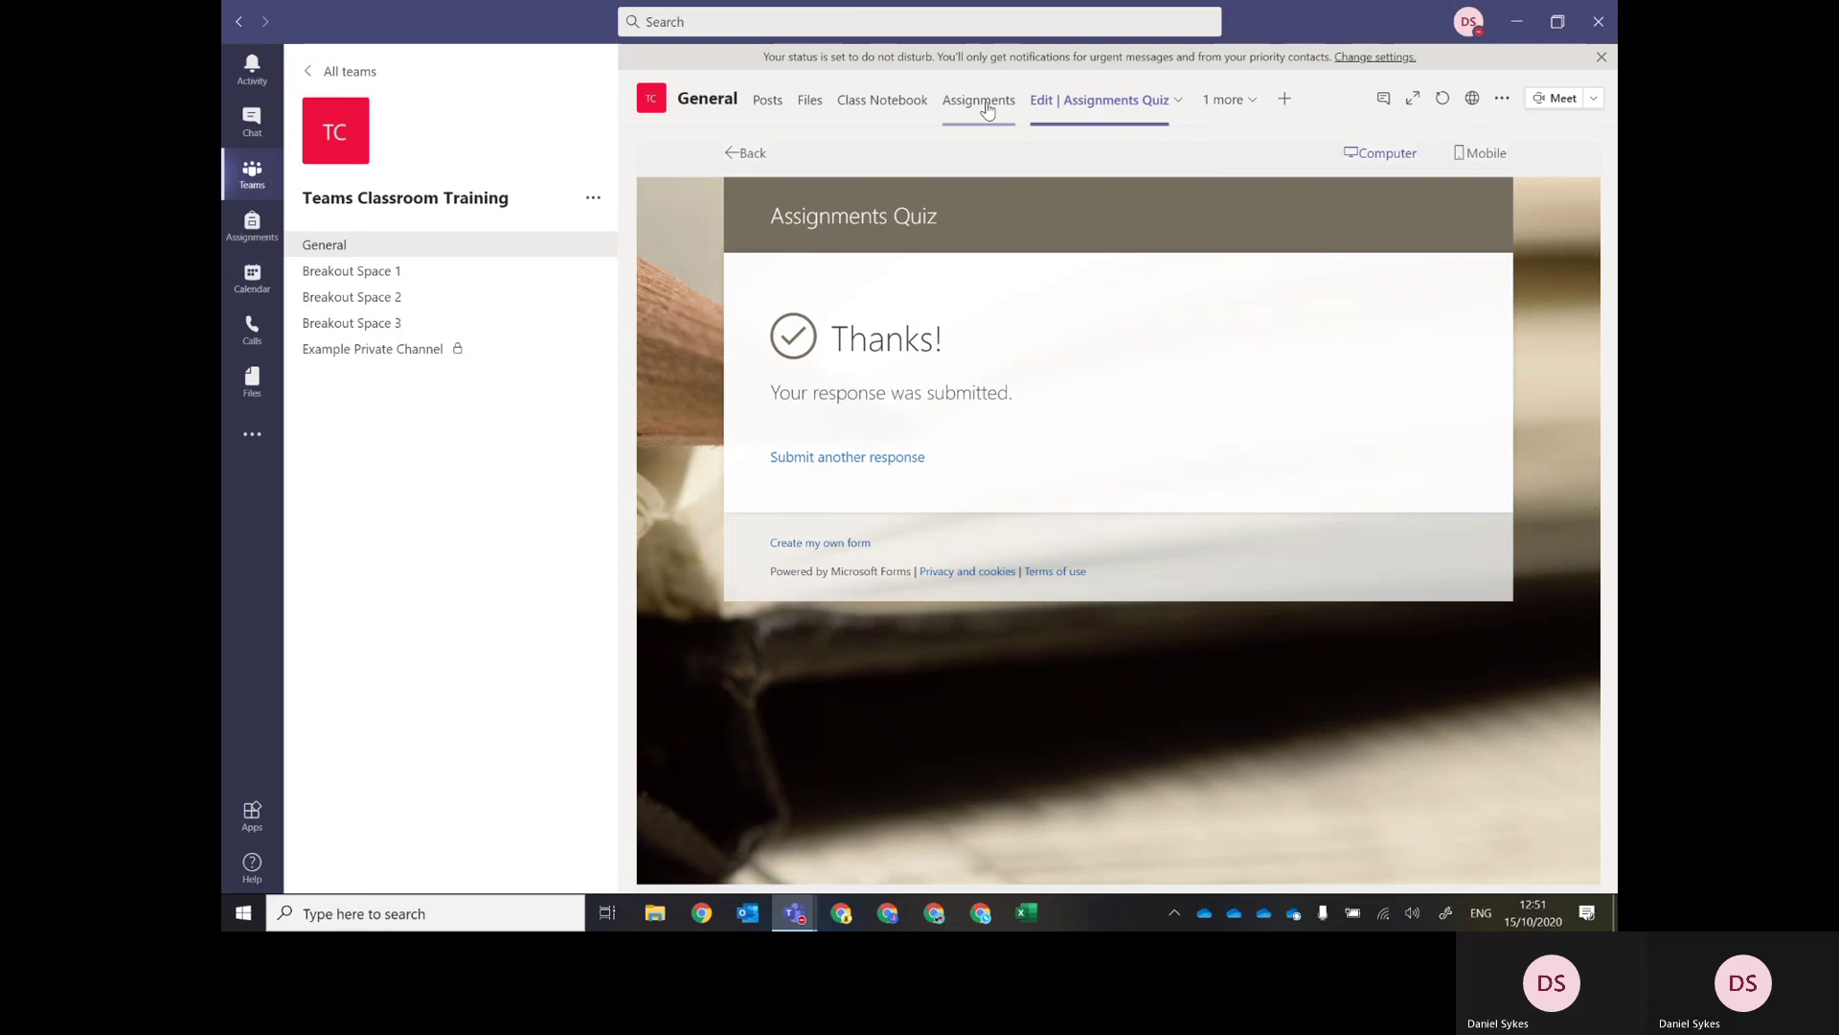
click(988, 106)
click(1154, 109)
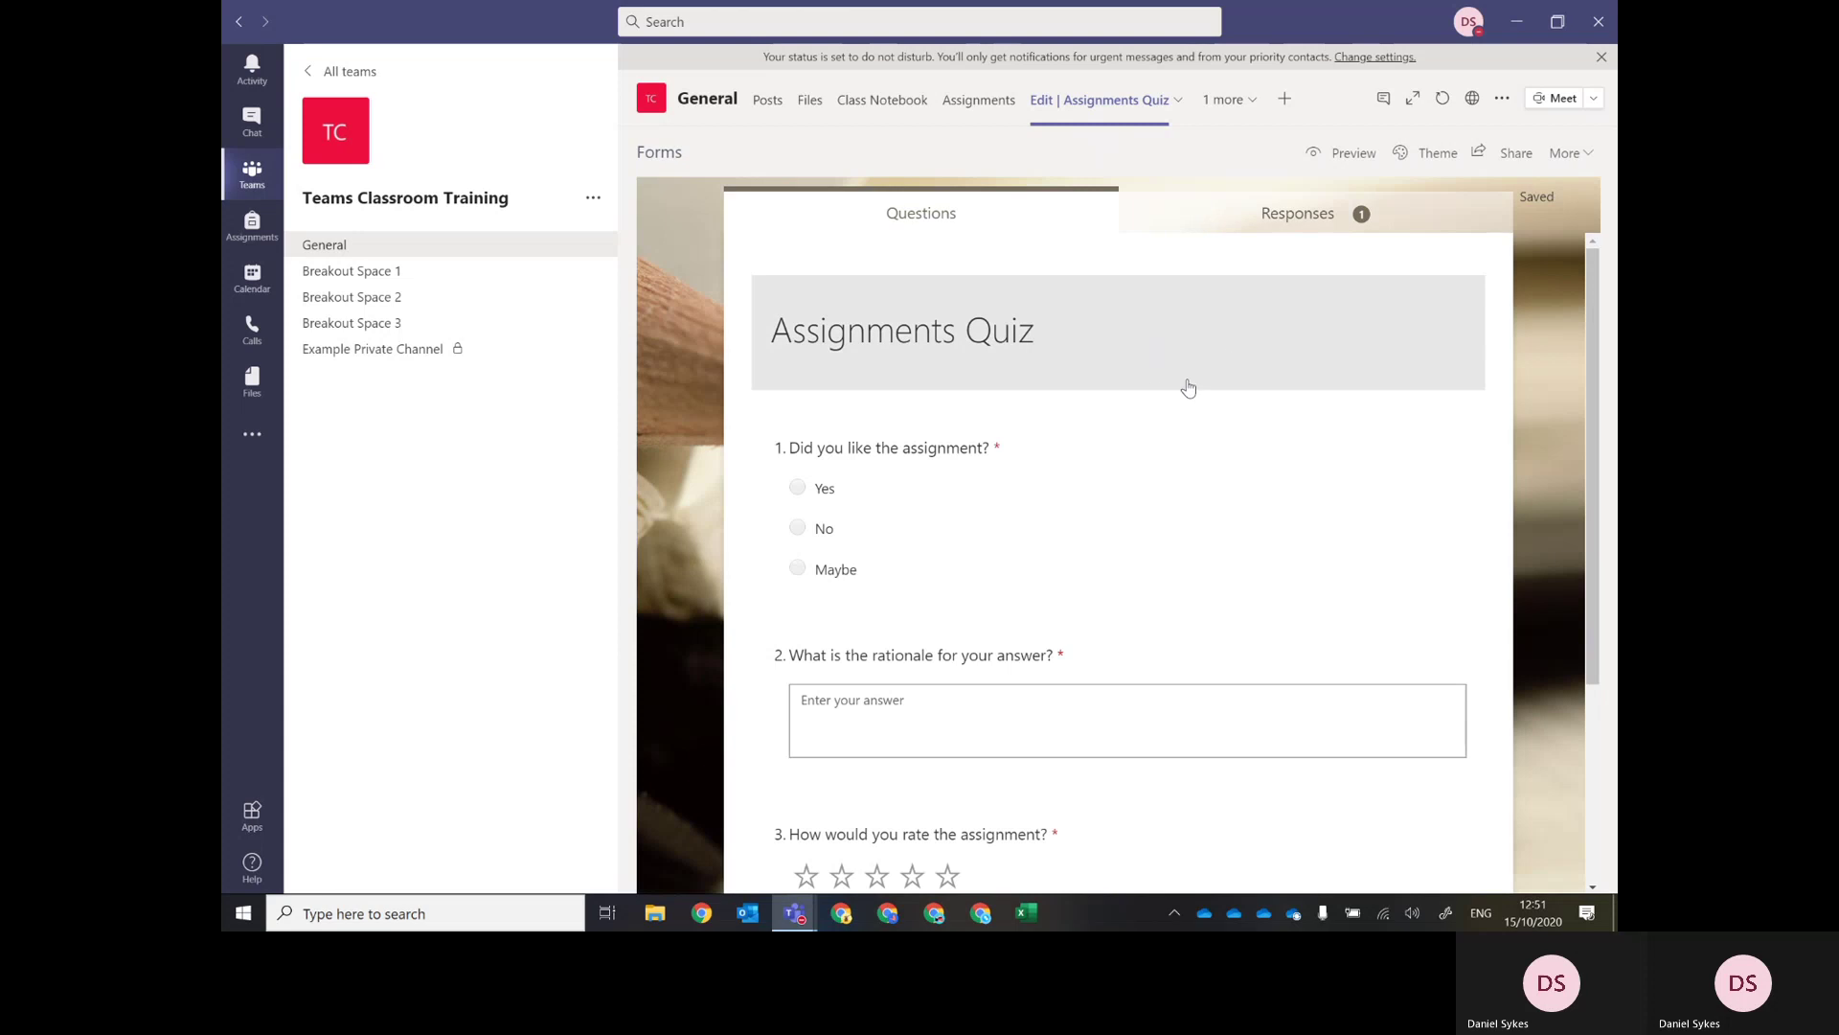
Remove the 'Edit | ' prefix so the tab reads 'Assignments Quiz', then view responses.
click(1179, 100)
click(1065, 157)
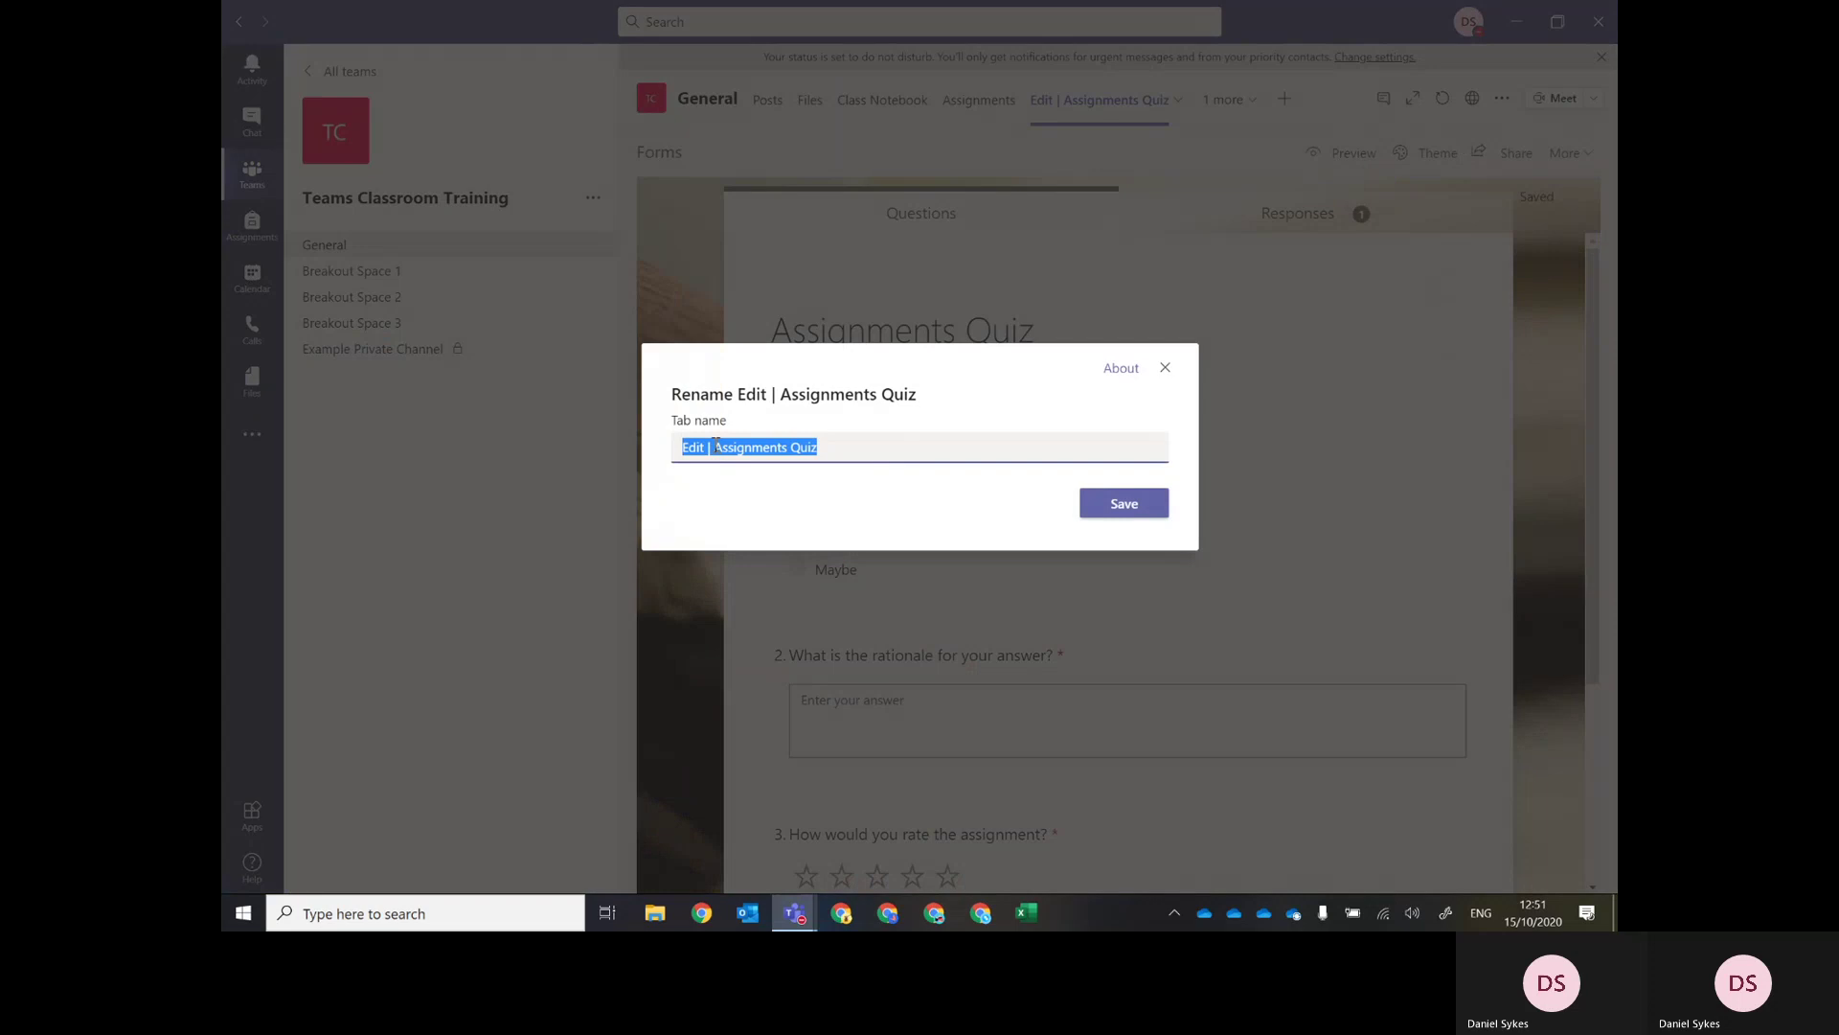
drag(716, 447, 614, 449)
key(BackSpace)
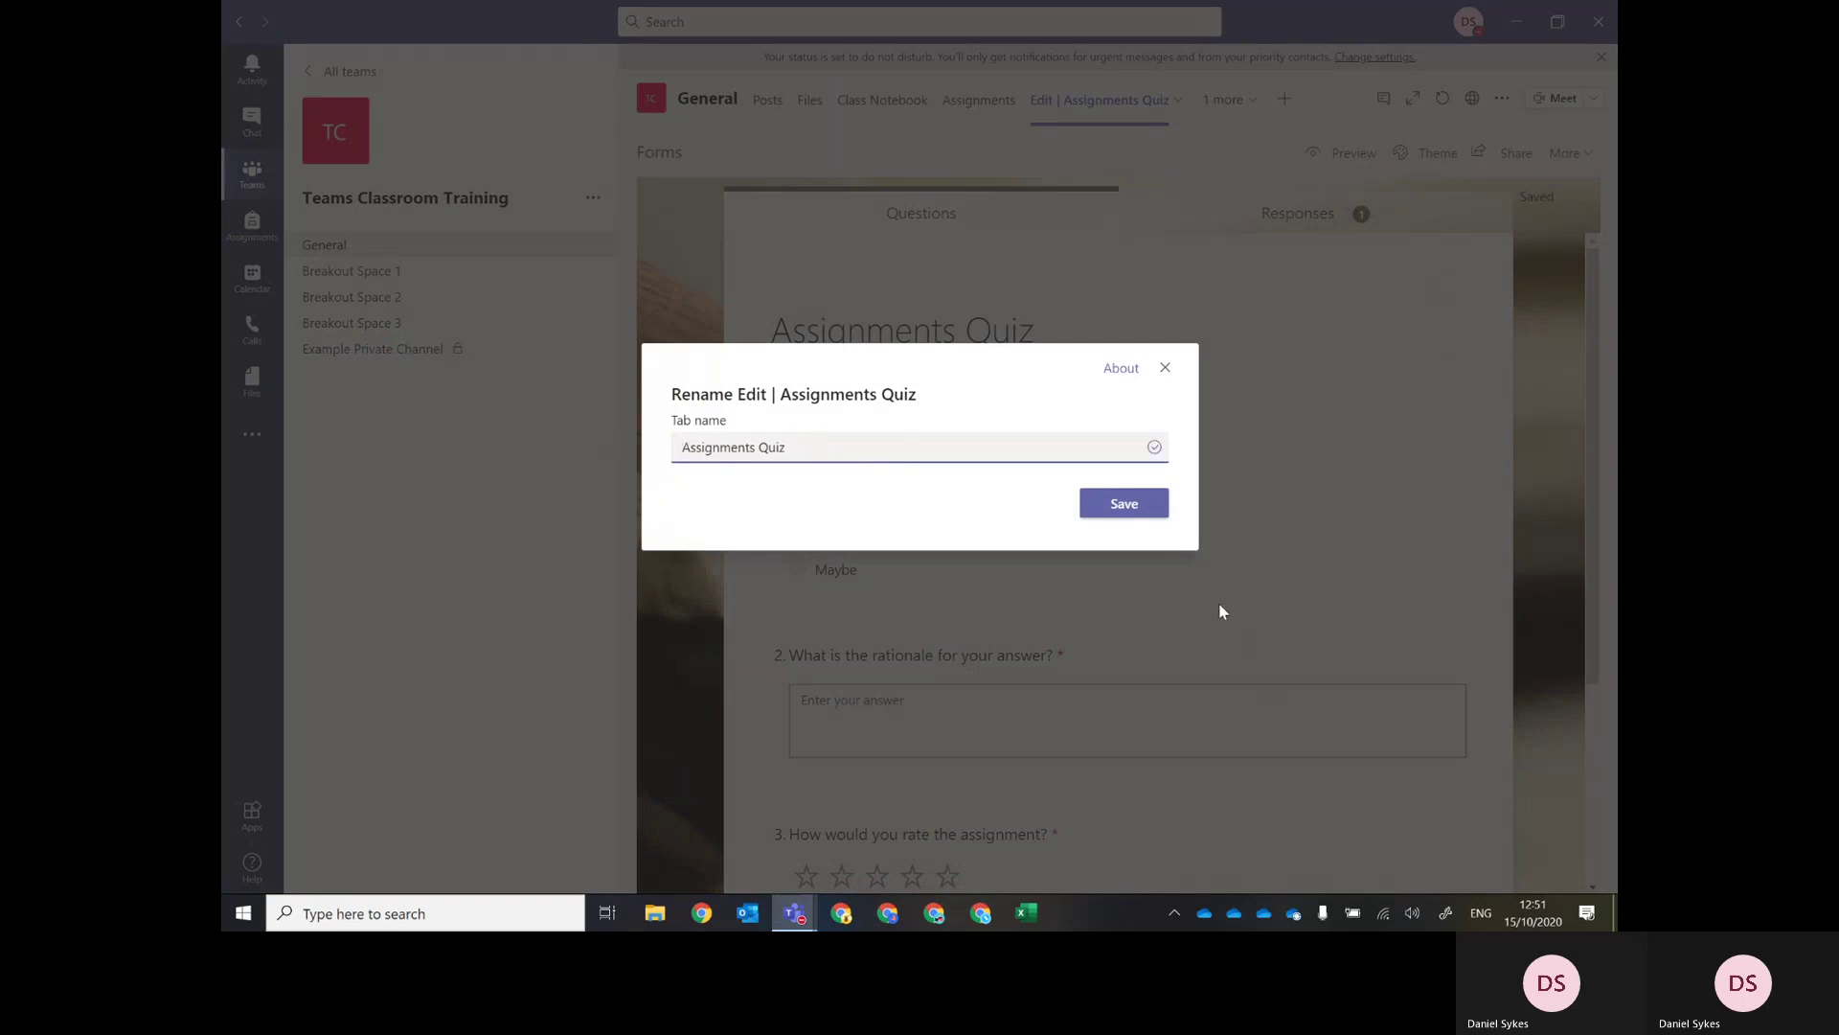
click(1135, 503)
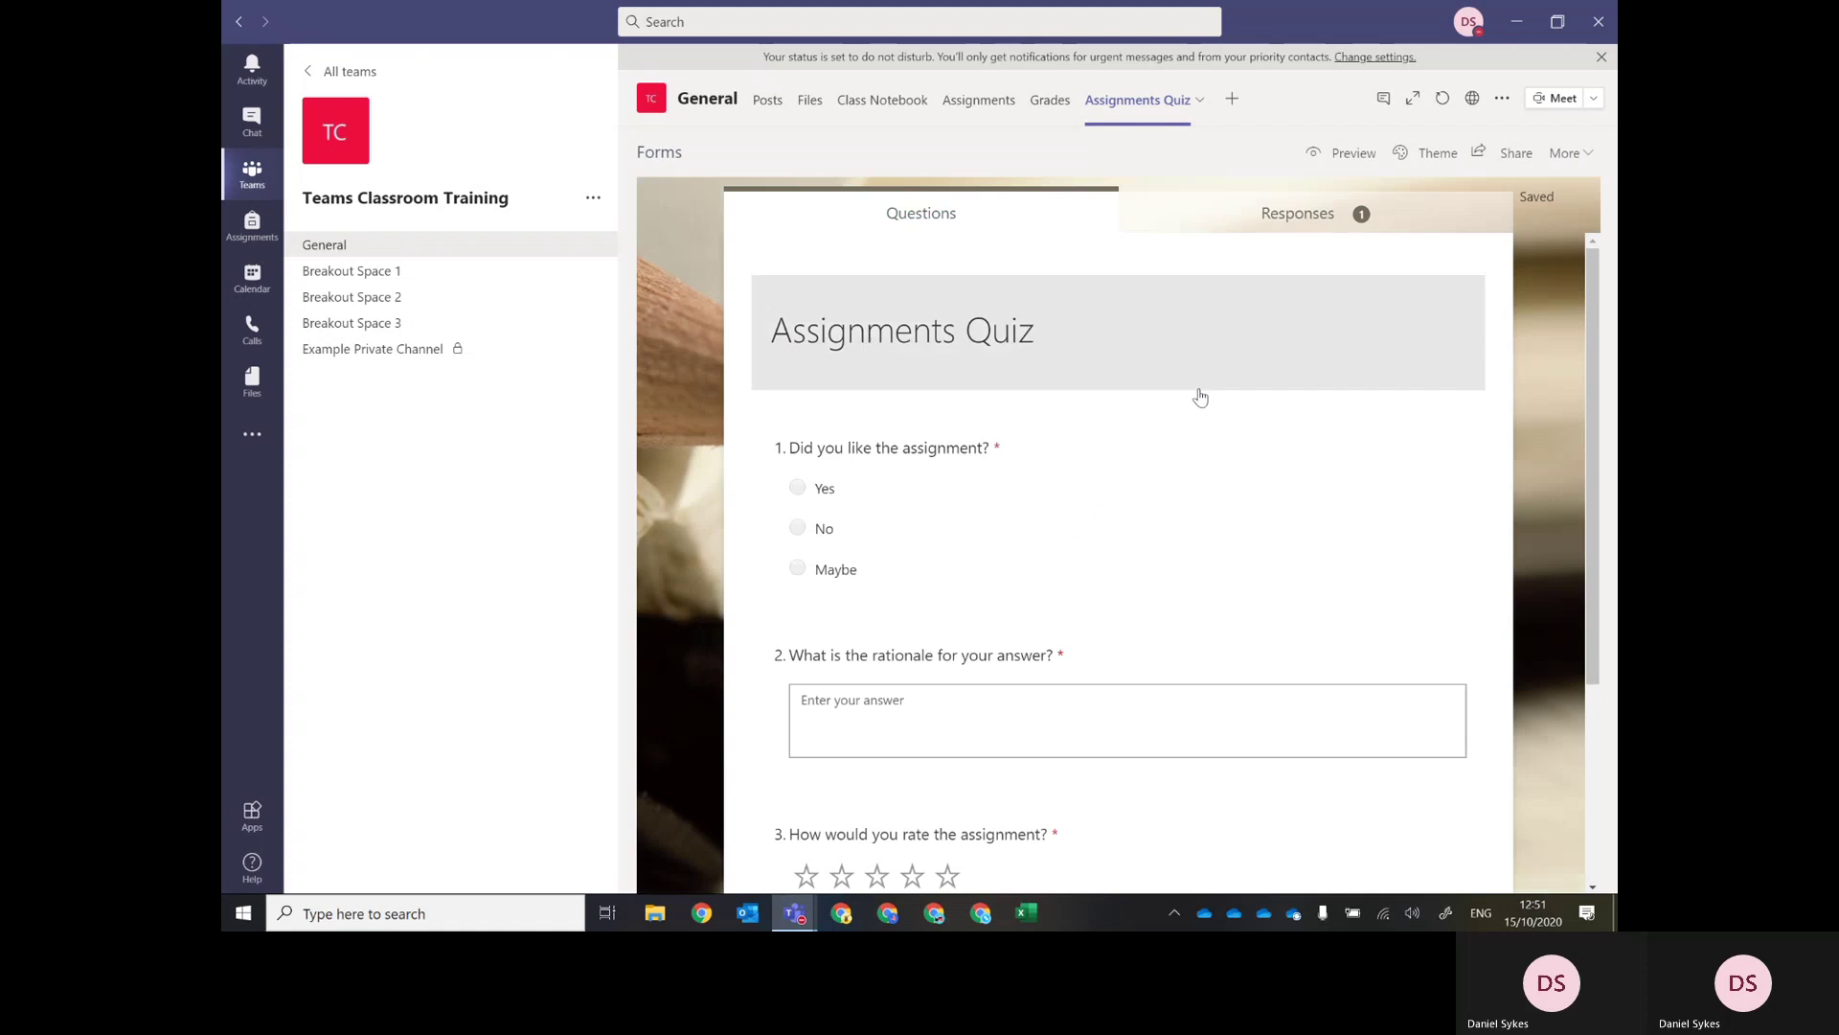
click(1300, 220)
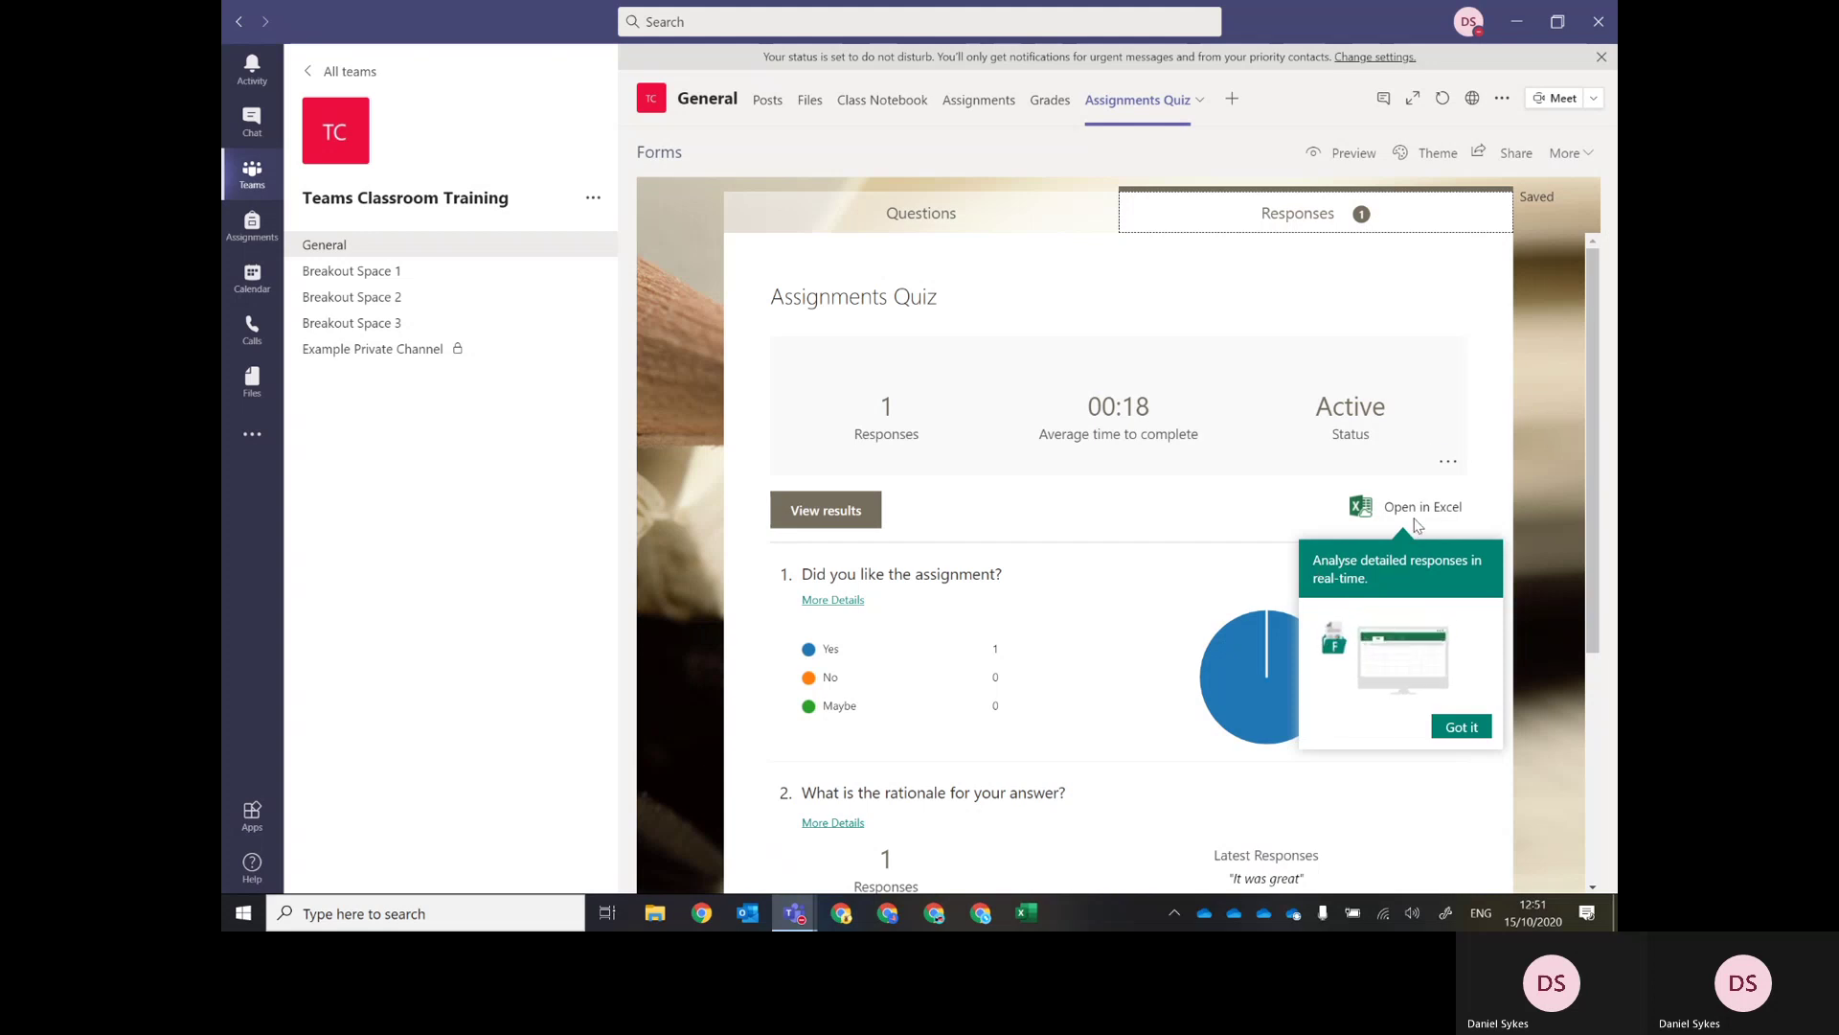
Dismiss the Open in Excel tip and scroll through the single test response's results.
click(1461, 727)
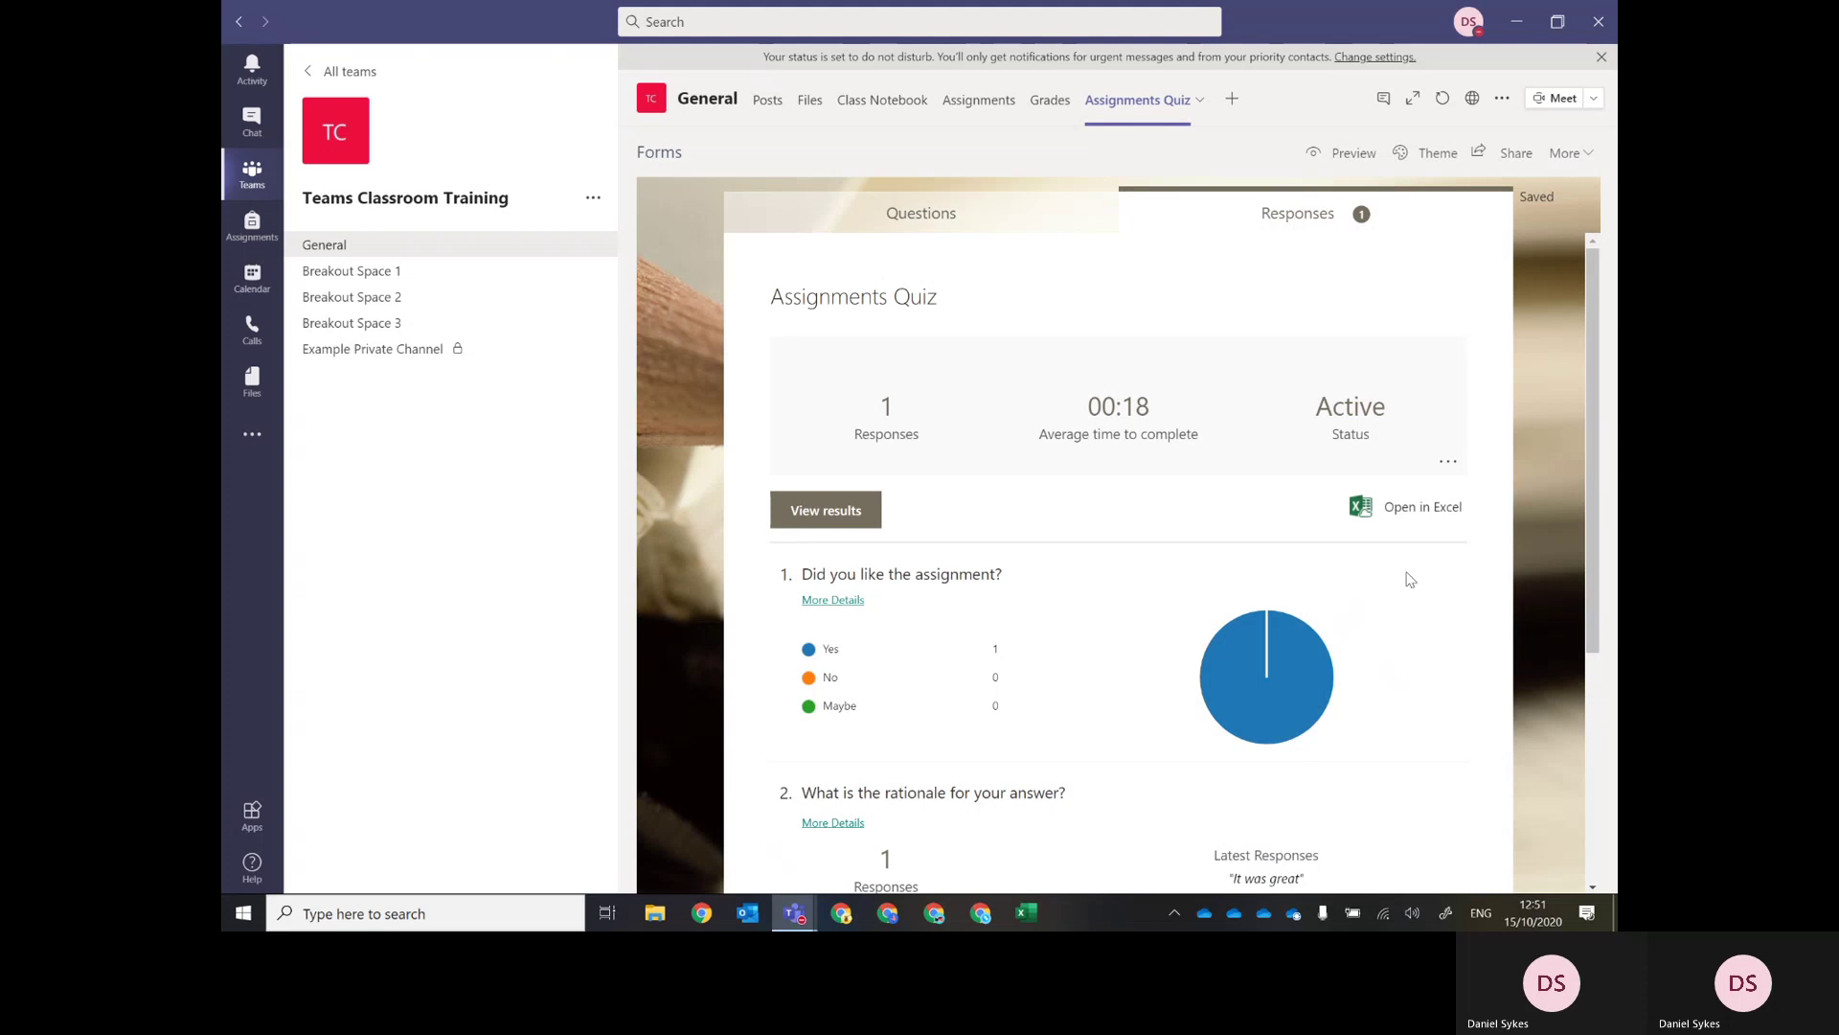
drag(1588, 450, 1589, 460)
Refresh the General channel's Files list so Assignments Quiz.xlsx appears beside the training files.
click(809, 103)
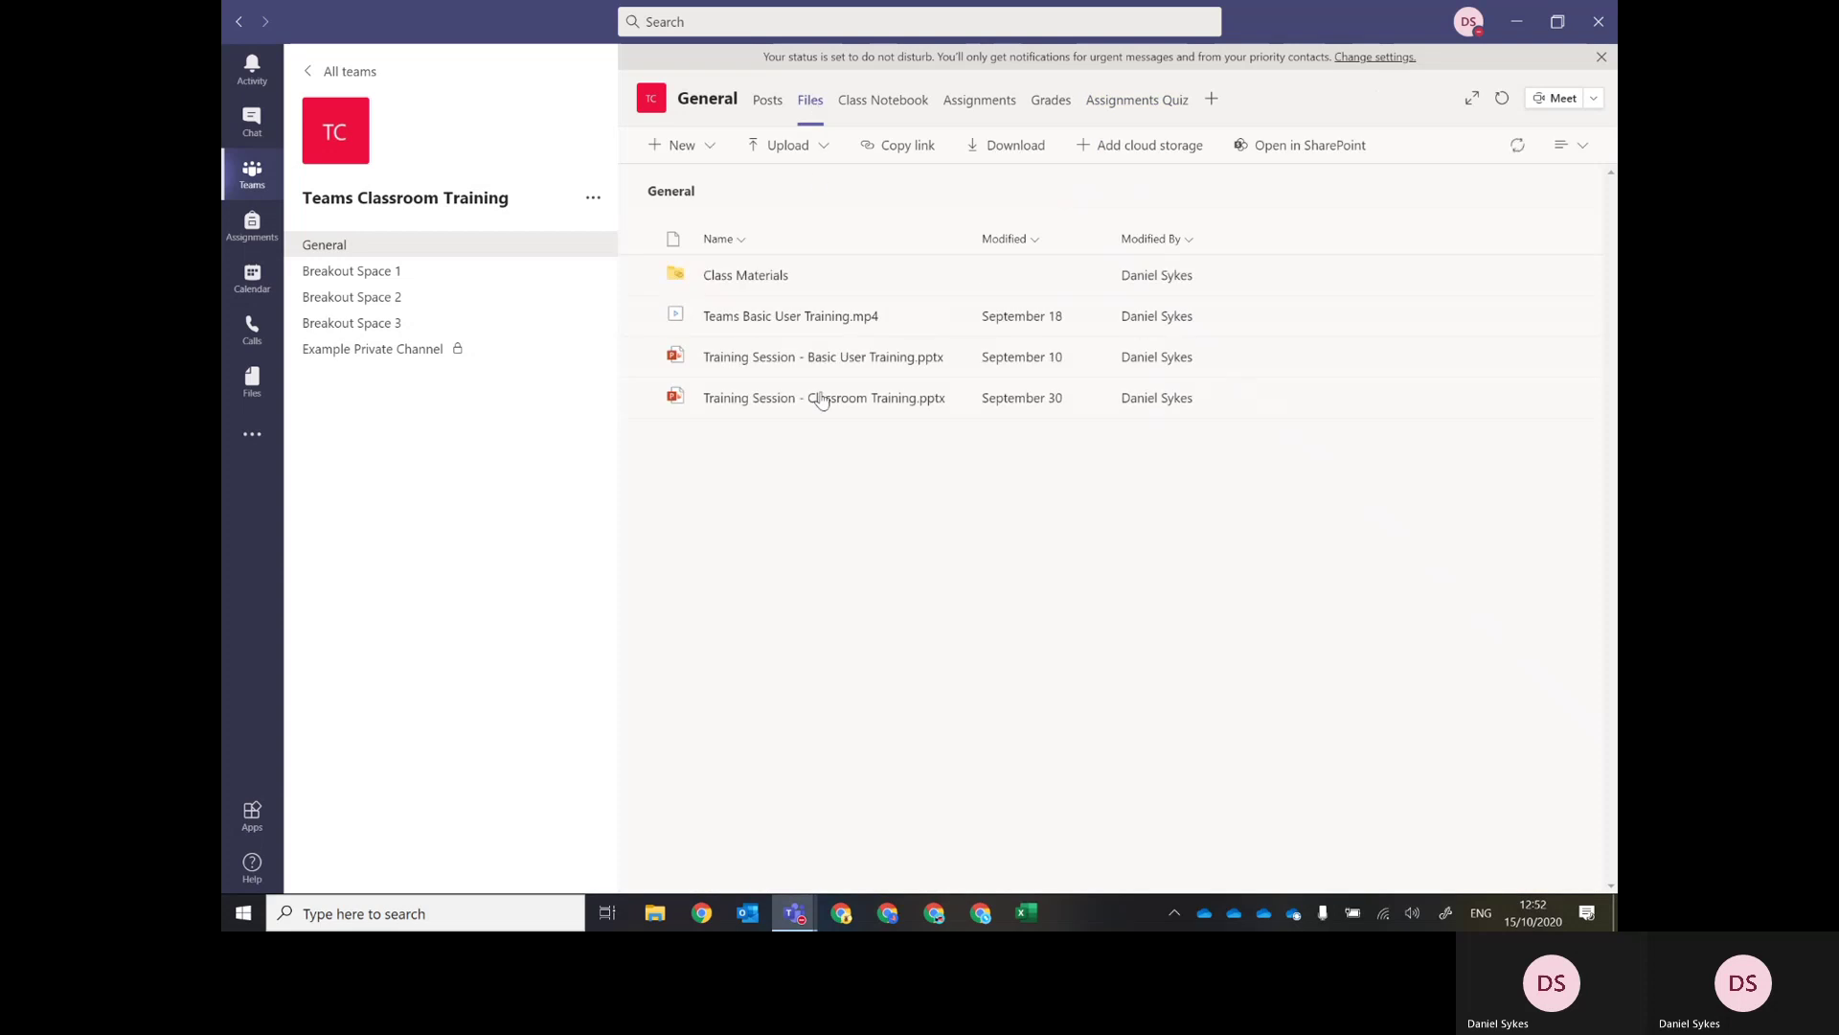
click(768, 101)
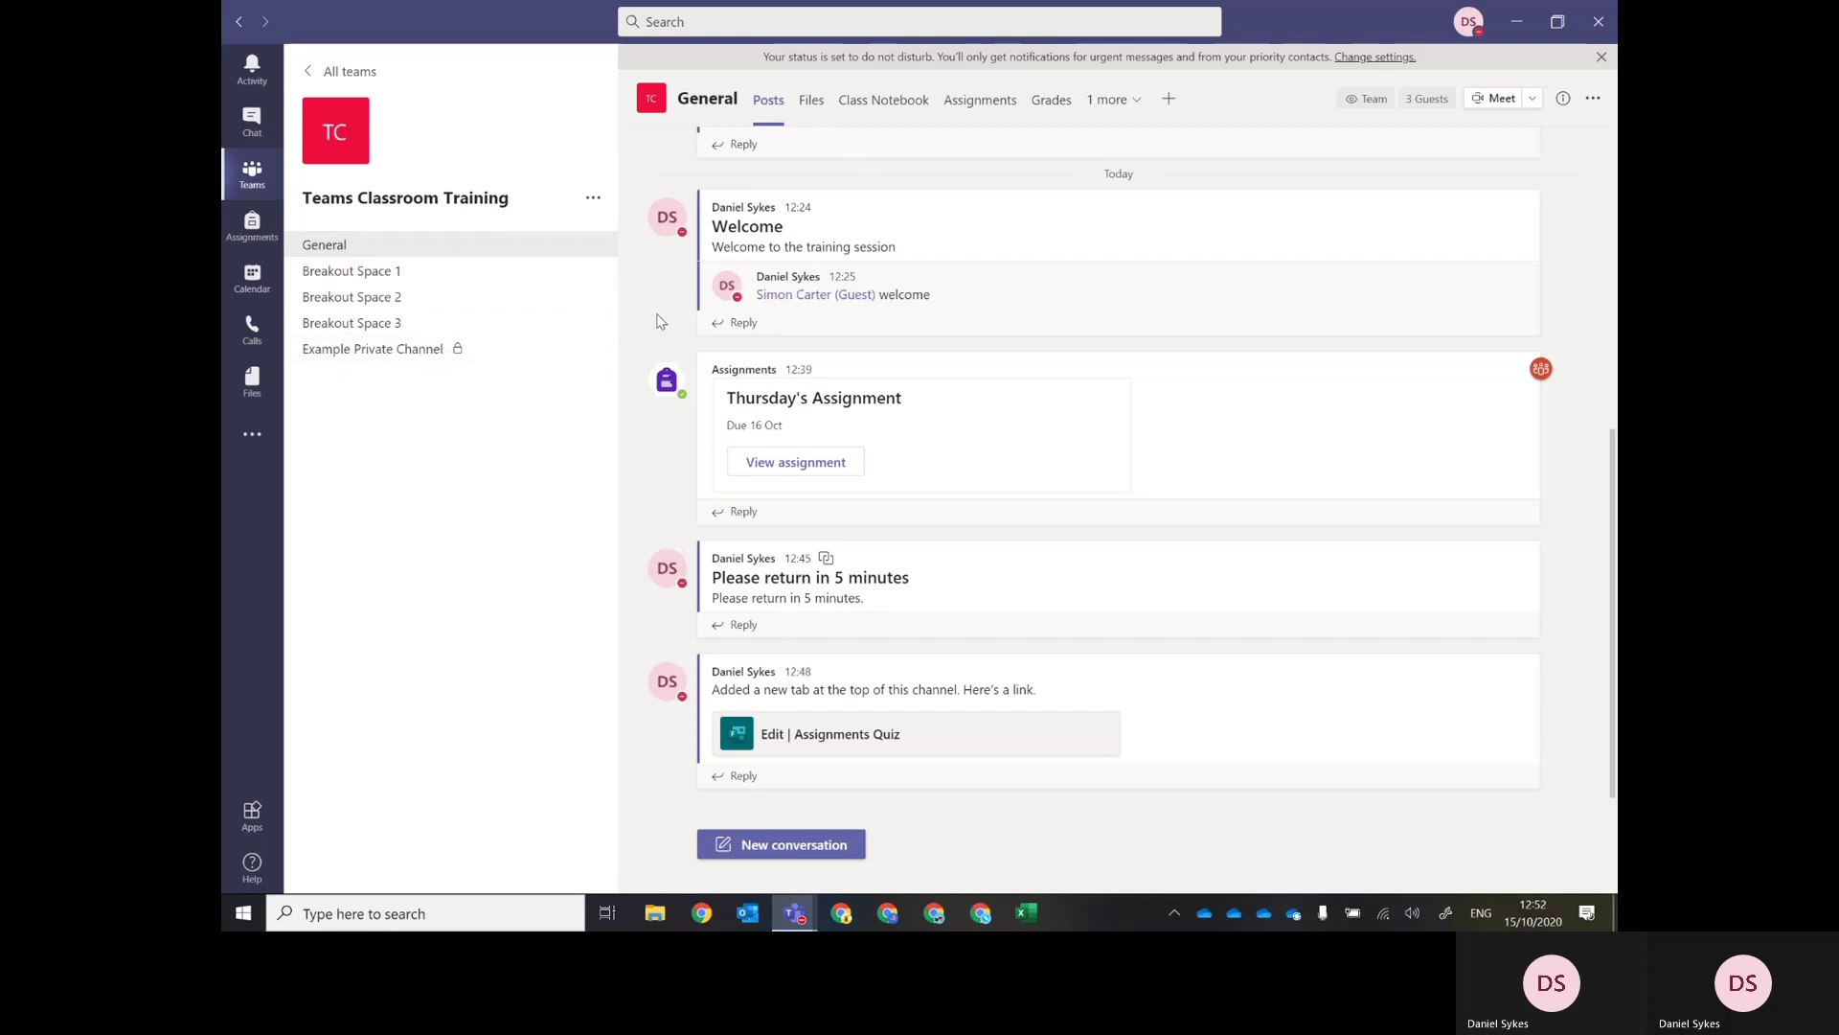
click(814, 103)
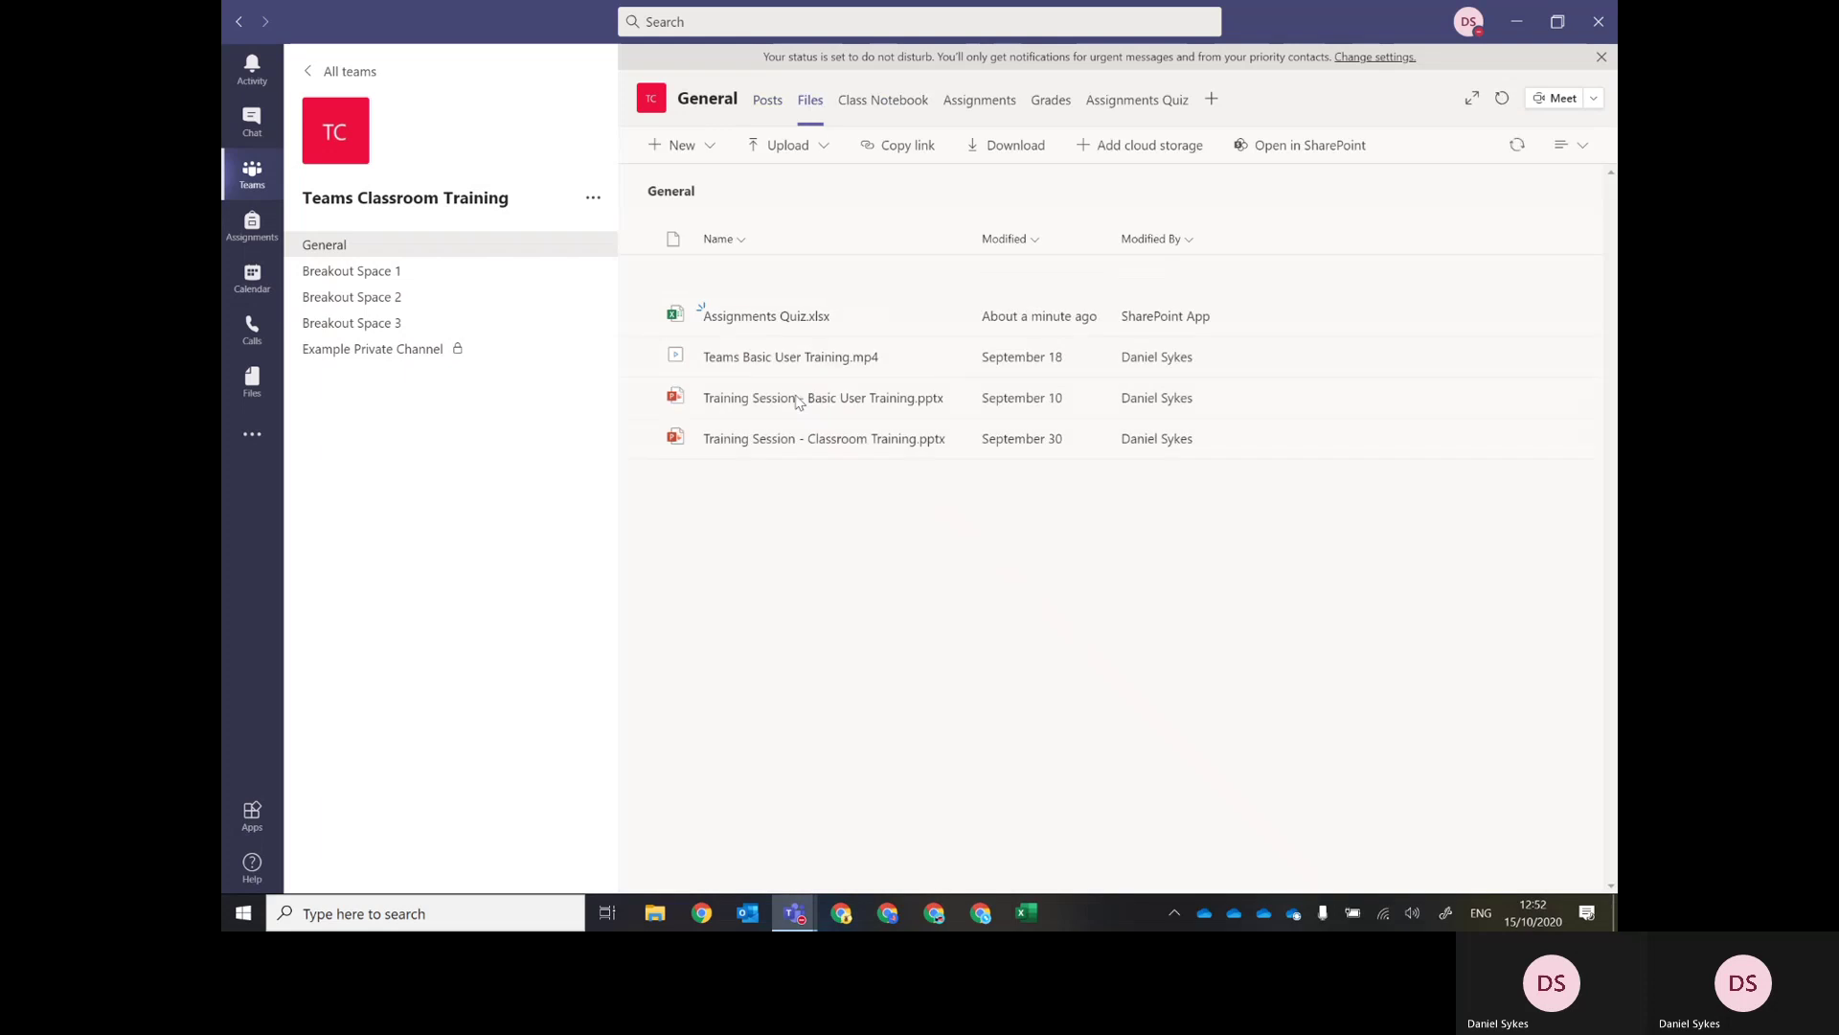